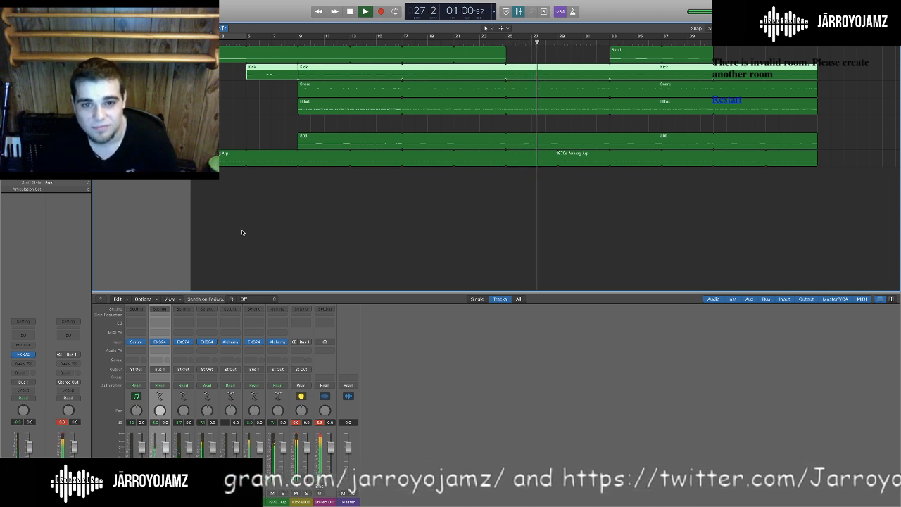
# Play back the arrangement from bar 1 and from bar 41, and return the playhead to bar 1.
pyautogui.click(350, 12)
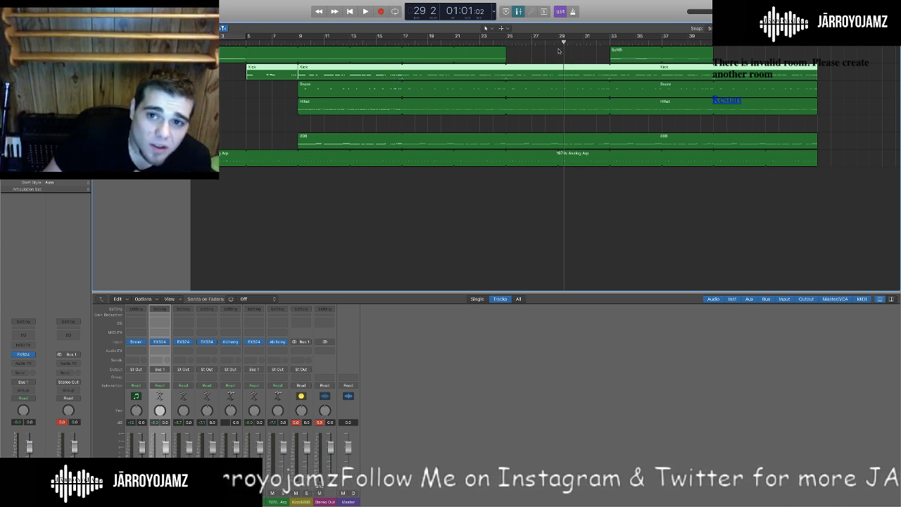
pyautogui.press('Return')
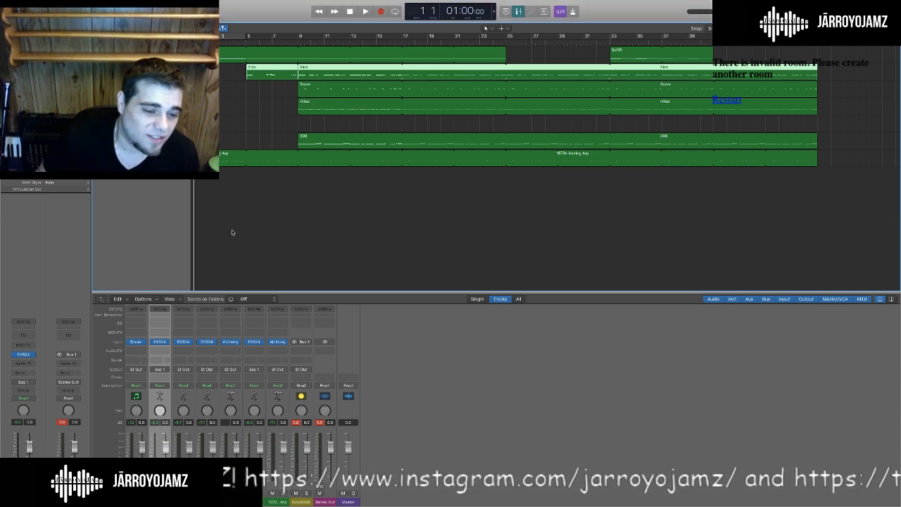
pyautogui.press('space')
pyautogui.press('space')
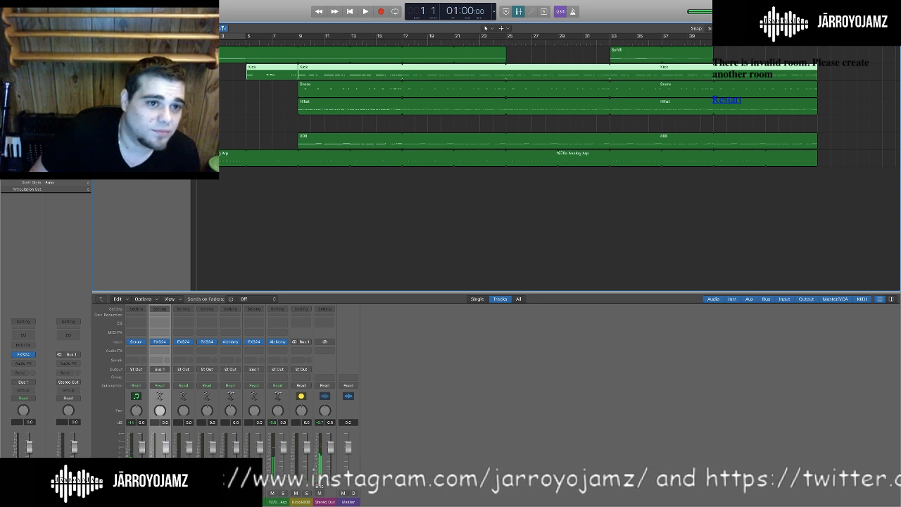
pyautogui.click(500, 41)
pyautogui.press('space')
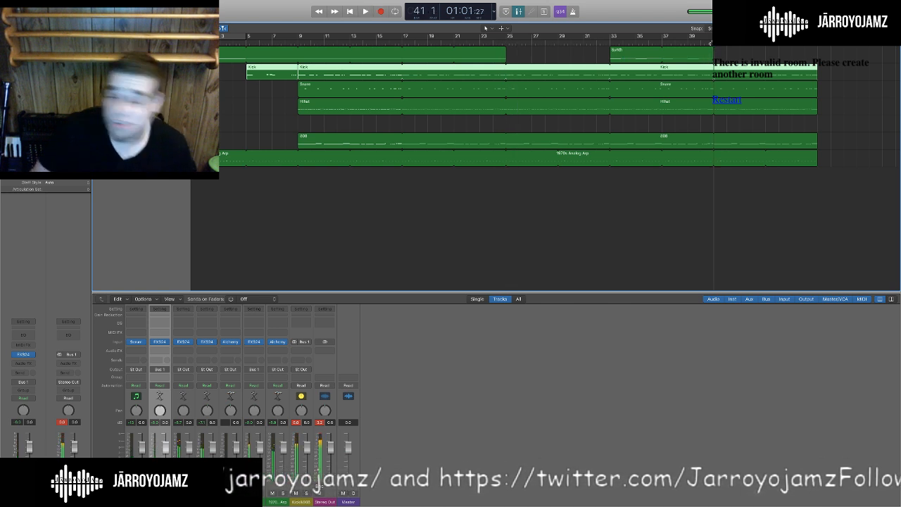
pyautogui.press('space')
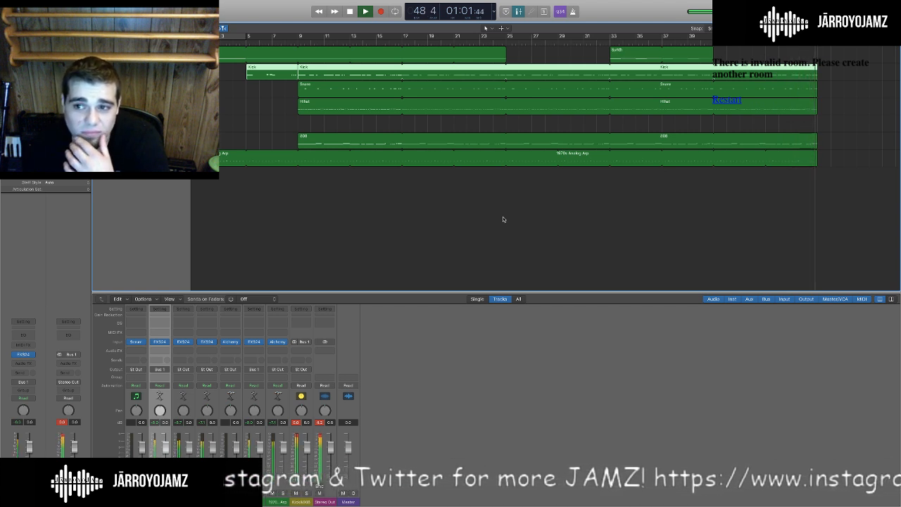
pyautogui.click(350, 11)
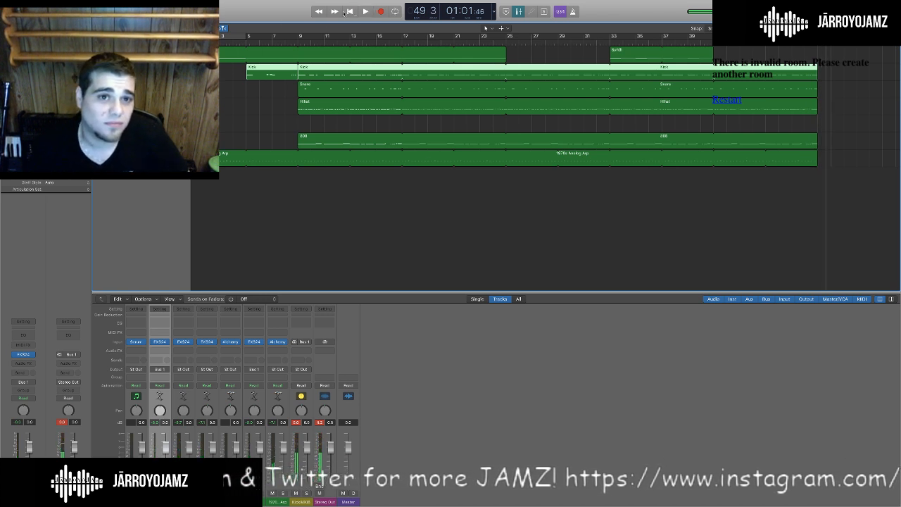
pyautogui.click(350, 12)
# Copy the long opening region of the synth track, paste it at bar 49 and audition the transition from about bar 48.
pyautogui.hscroll(10, 878, 210)
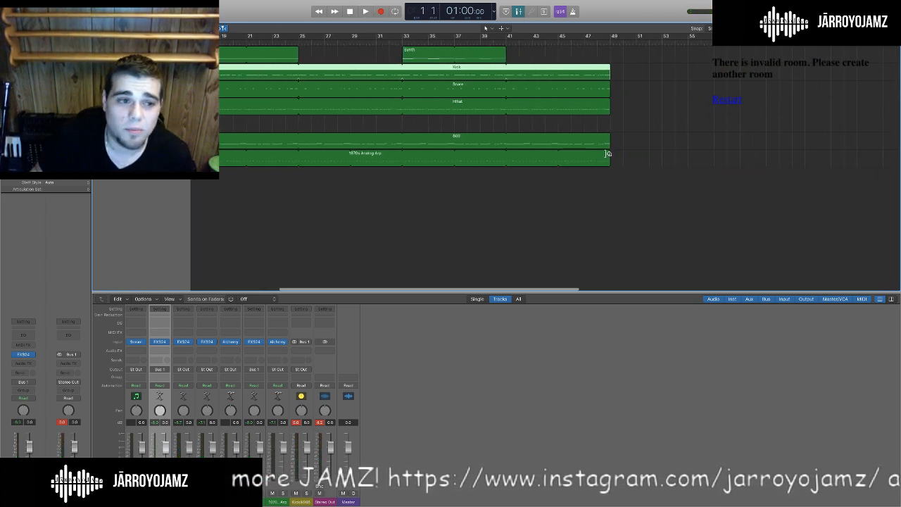
pyautogui.click(421, 55)
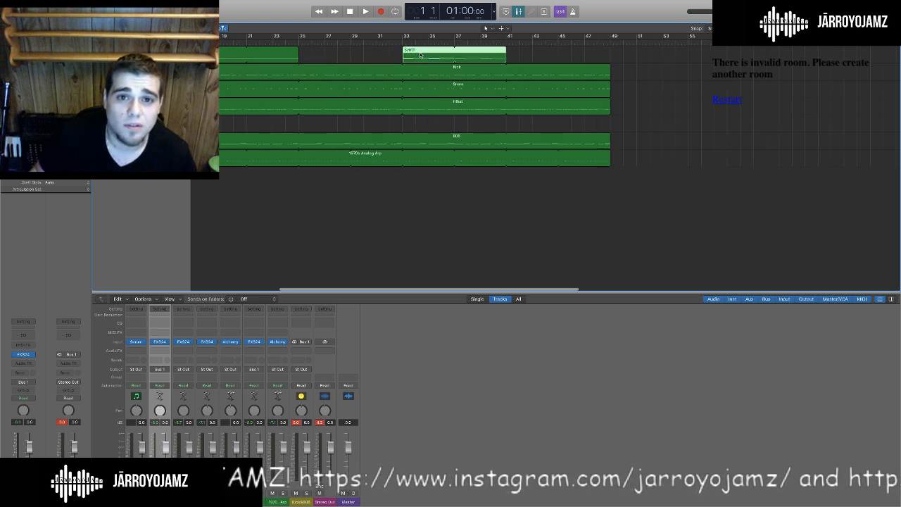
pyautogui.hscroll(-10, 241, 59)
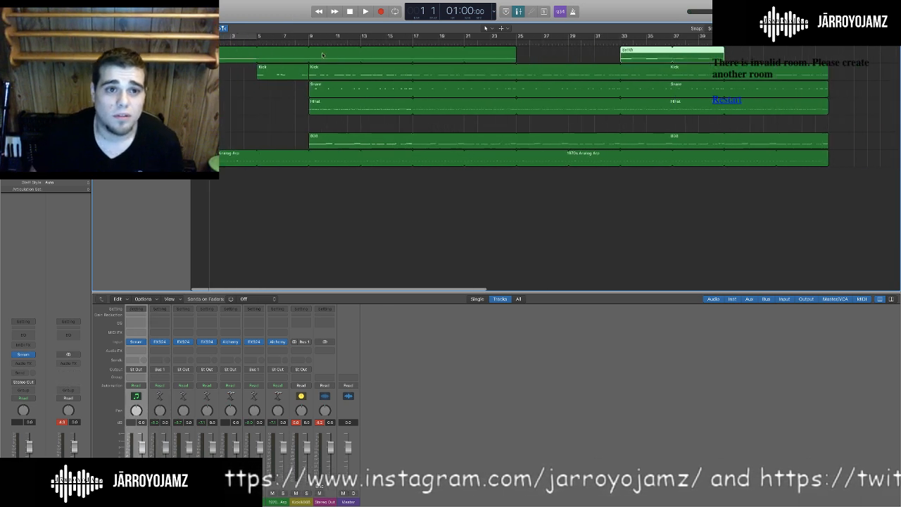
pyautogui.click(241, 59)
pyautogui.hscroll(10, 607, 43)
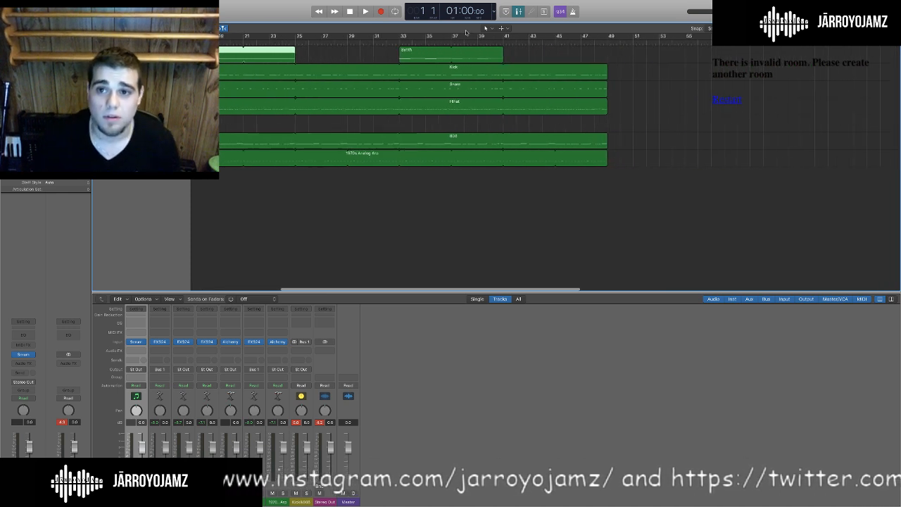
pyautogui.click(607, 41)
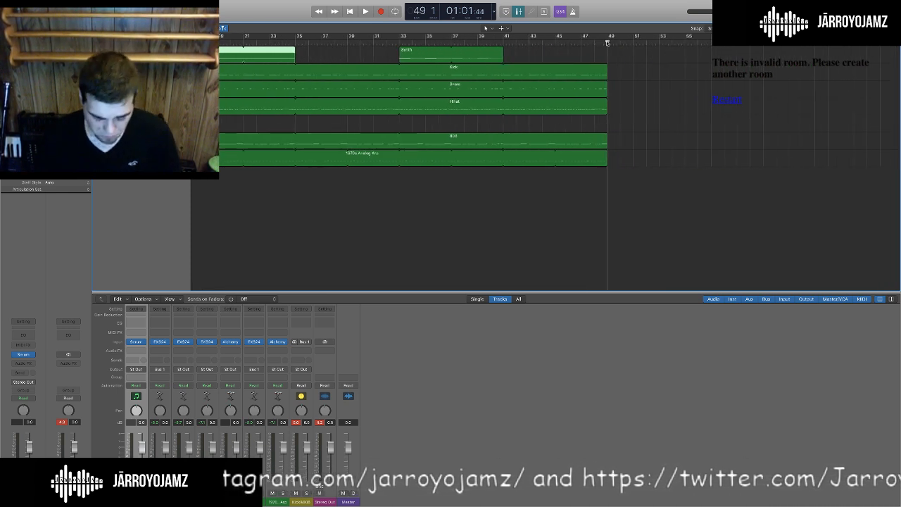
pyautogui.press('super+v')
pyautogui.hscroll(4, 627, 123)
pyautogui.click(517, 44)
pyautogui.press('space')
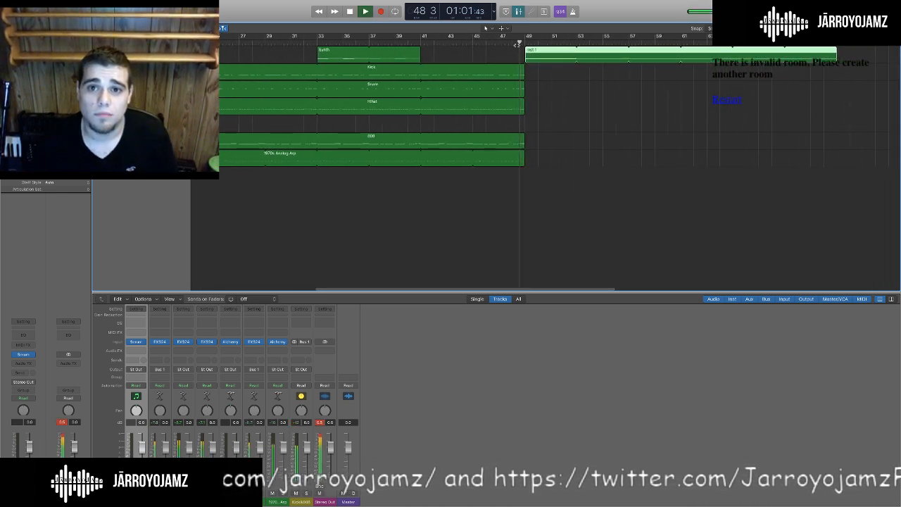
pyautogui.press('space')
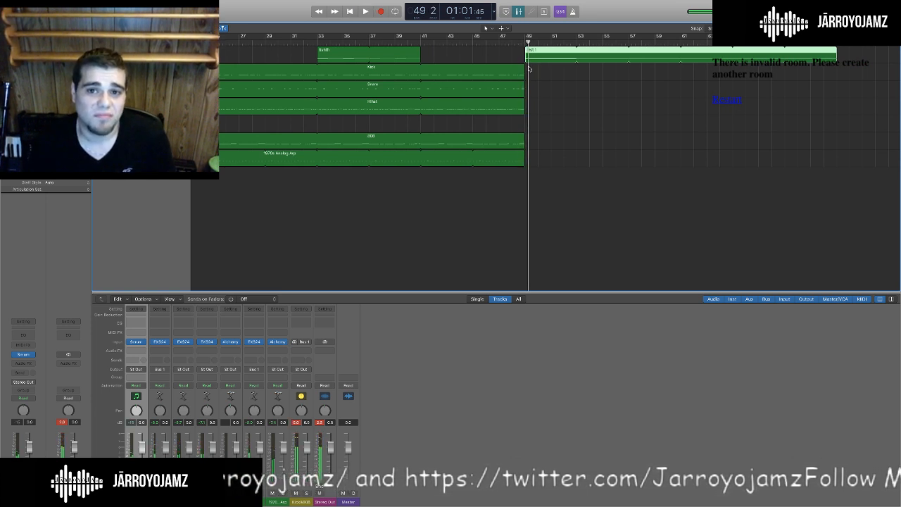
# Extend the Kick region to bar 53 and trim the pasted synth region to end at bar 53.
pyautogui.moveTo(523, 67); pyautogui.dragTo(577, 68)
pyautogui.click(625, 49)
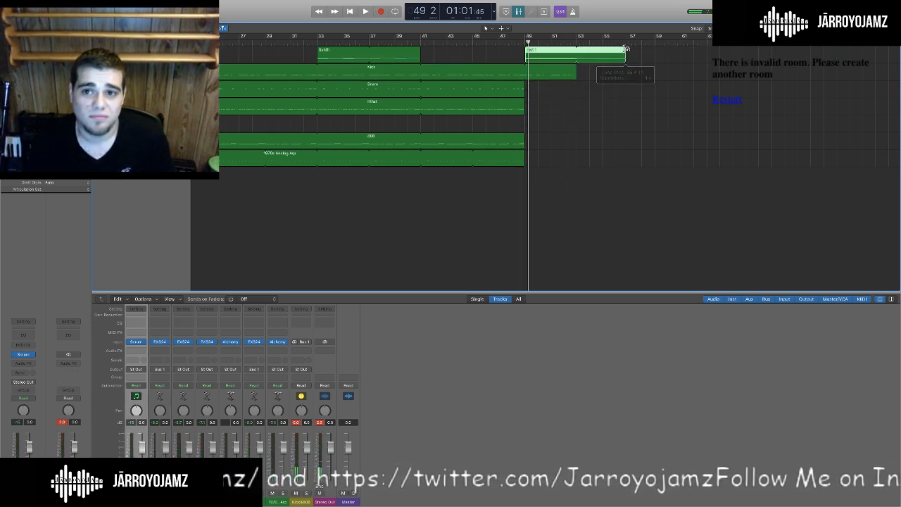
pyautogui.moveTo(627, 48); pyautogui.dragTo(573, 55)
pyautogui.press('space')
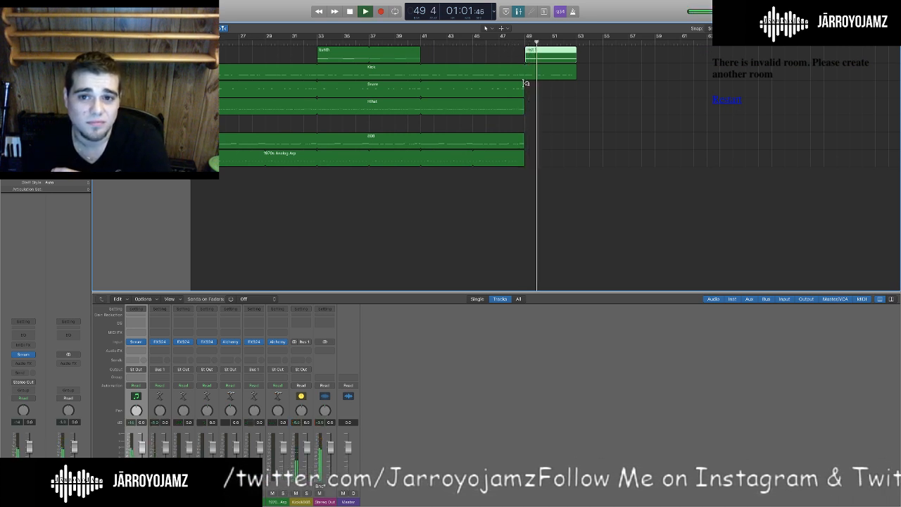
# Extend the Snare, HiHat, 808 and 1970s Analog Arp regions to end at bar 53.
pyautogui.moveTo(525, 90); pyautogui.dragTo(578, 90)
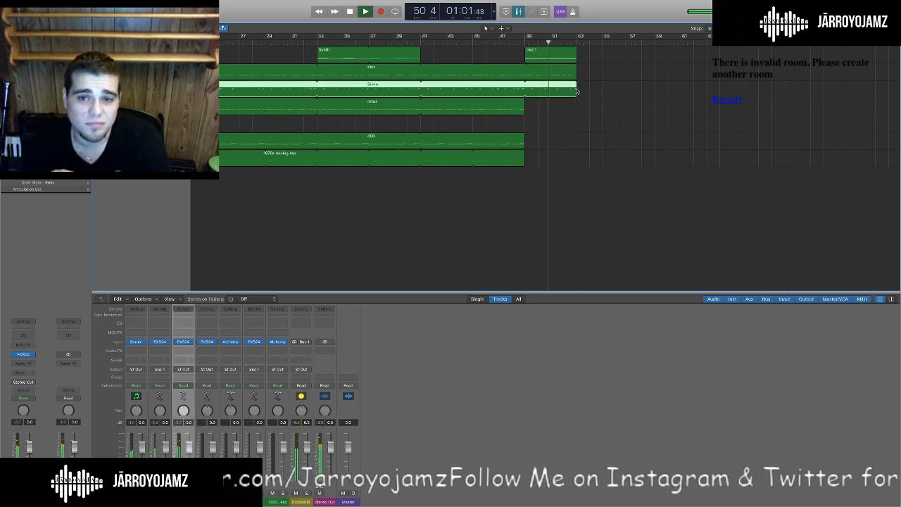
pyautogui.moveTo(525, 106); pyautogui.dragTo(576, 106)
pyautogui.moveTo(524, 136); pyautogui.dragTo(571, 135)
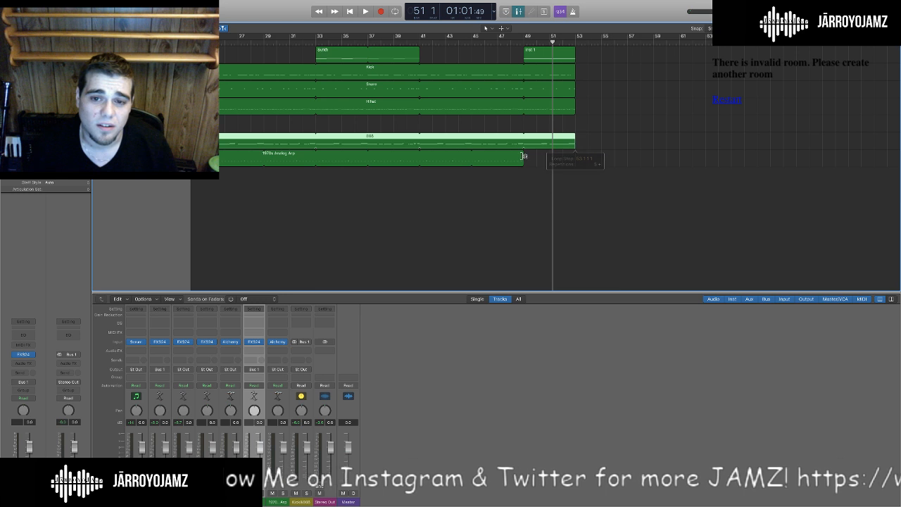
pyautogui.moveTo(523, 155); pyautogui.dragTo(572, 155)
# Play back the extended section around bar 49 to check it, and return the playhead to bar 1.
pyautogui.click(523, 41)
pyautogui.press('space')
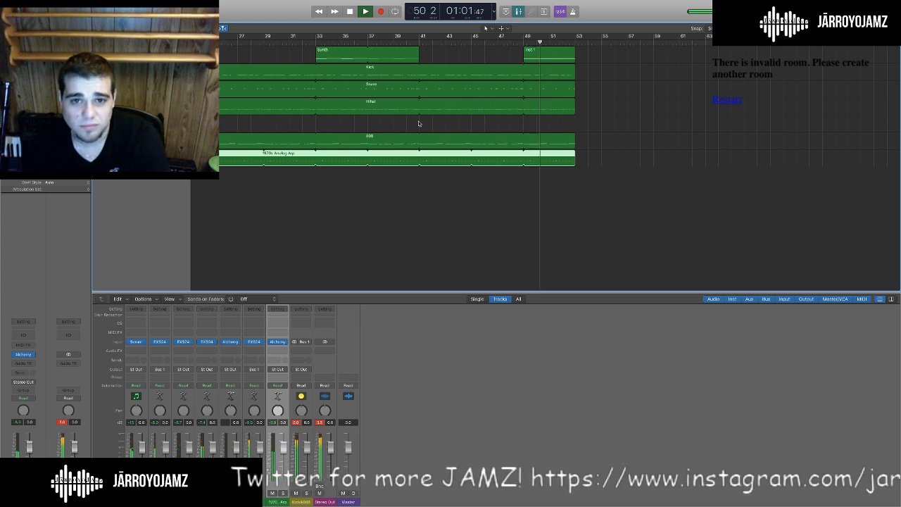
pyautogui.click(511, 42)
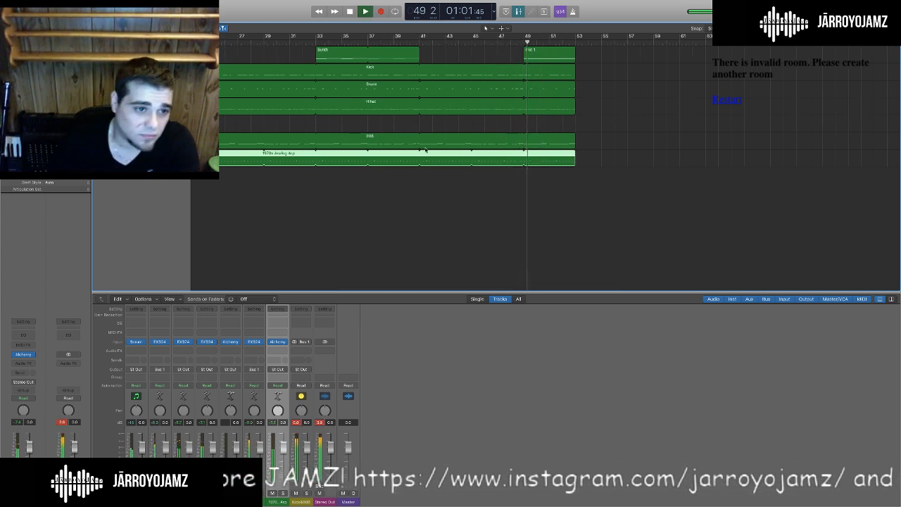
pyautogui.hscroll(-2, 450, 206)
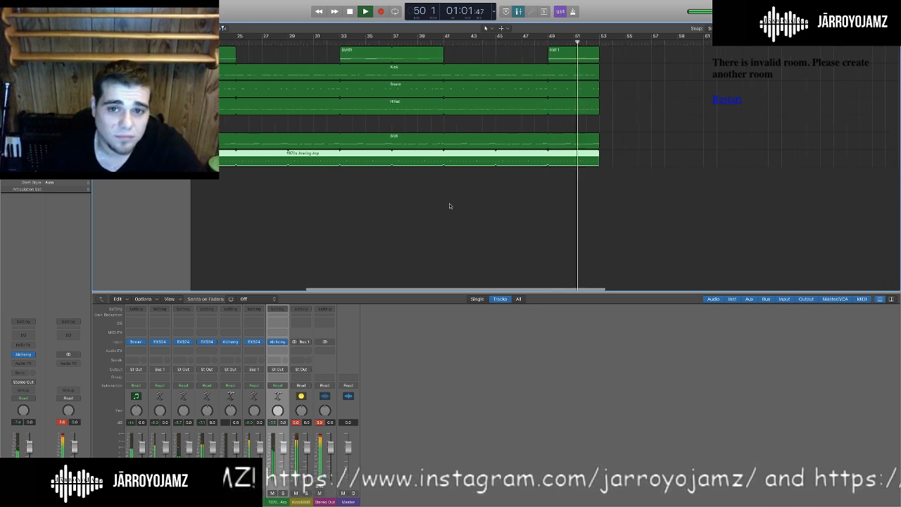
pyautogui.hscroll(-10, 450, 206)
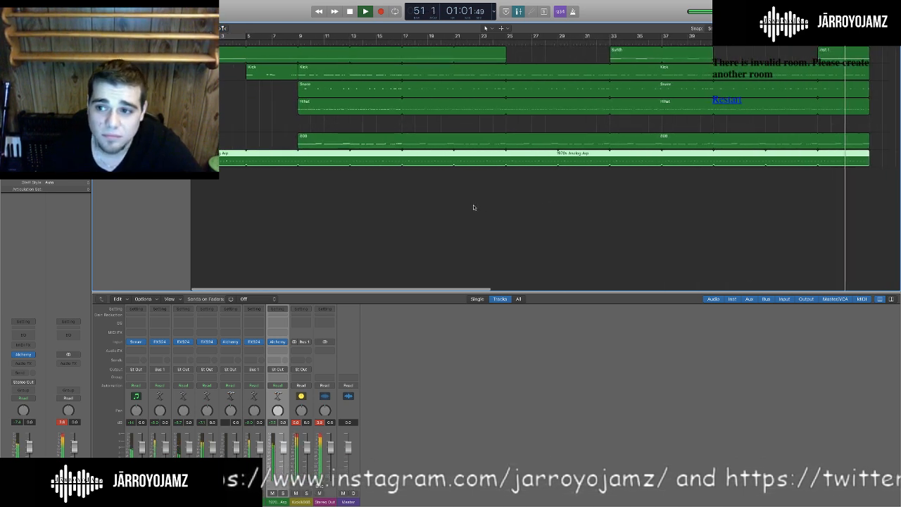
pyautogui.hscroll(10, 530, 210)
pyautogui.hscroll(-10, 331, 181)
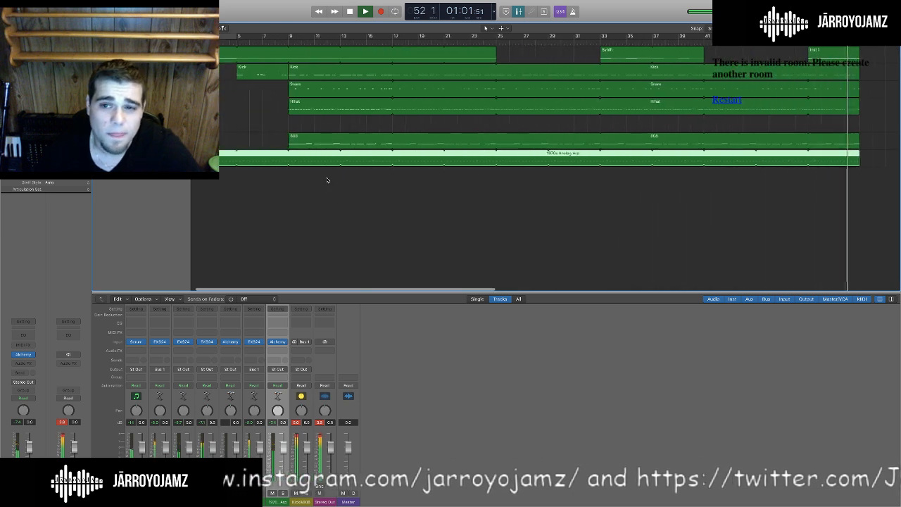
pyautogui.press('space')
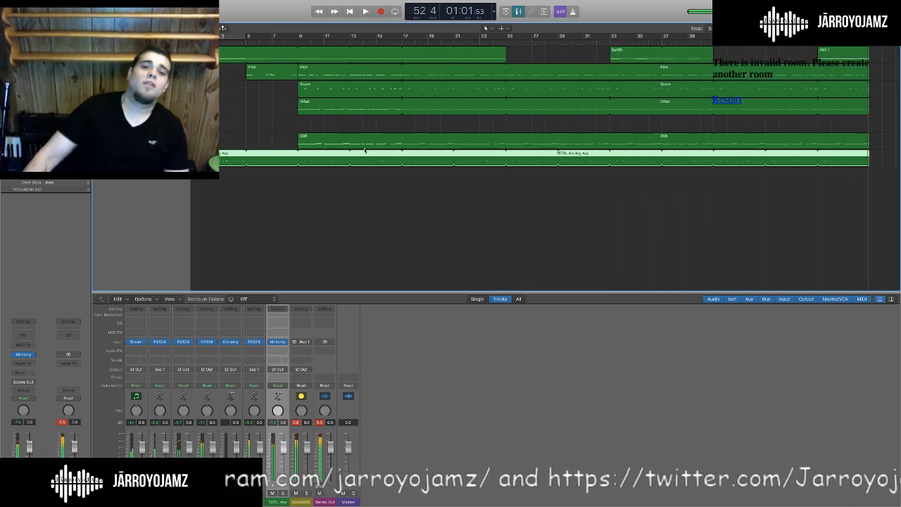
pyautogui.moveTo(366, 43); pyautogui.dragTo(195, 43)
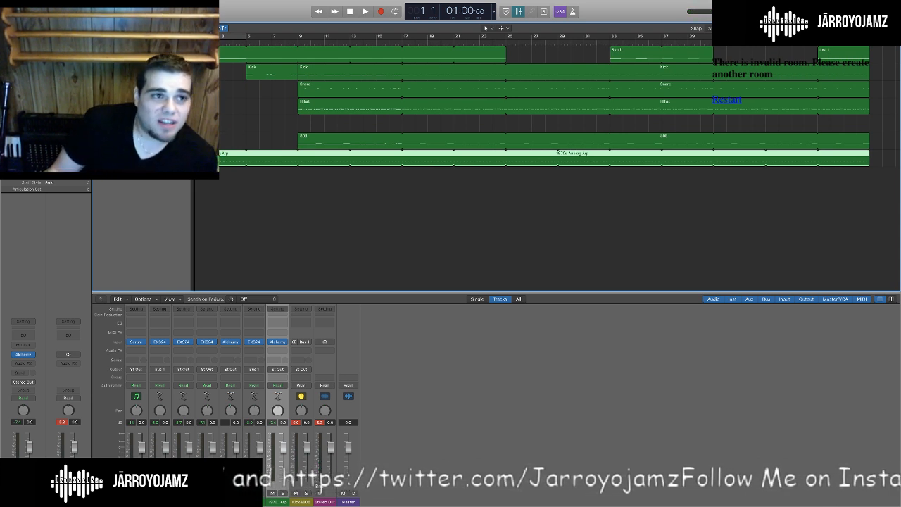
# Create one new software instrument track using Alchemy with Output 1 + 2.
pyautogui.moveTo(60, 1)
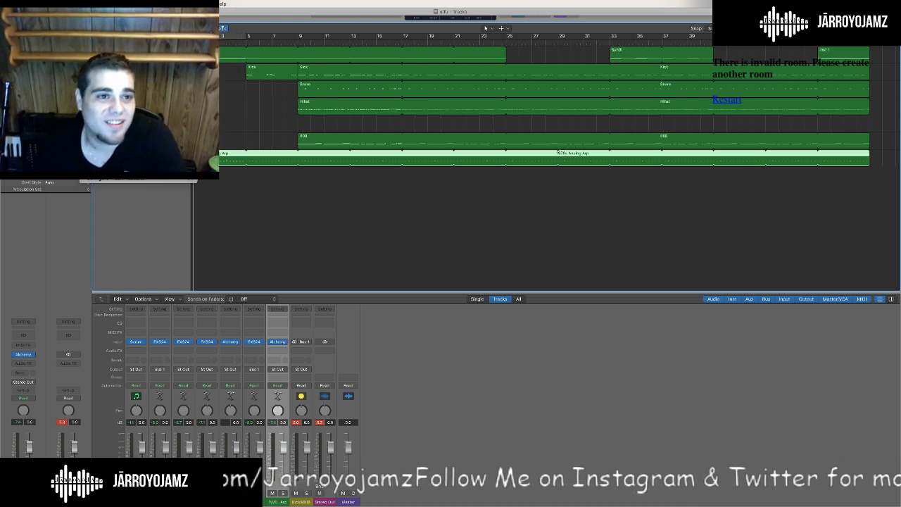
pyautogui.click(96, 12)
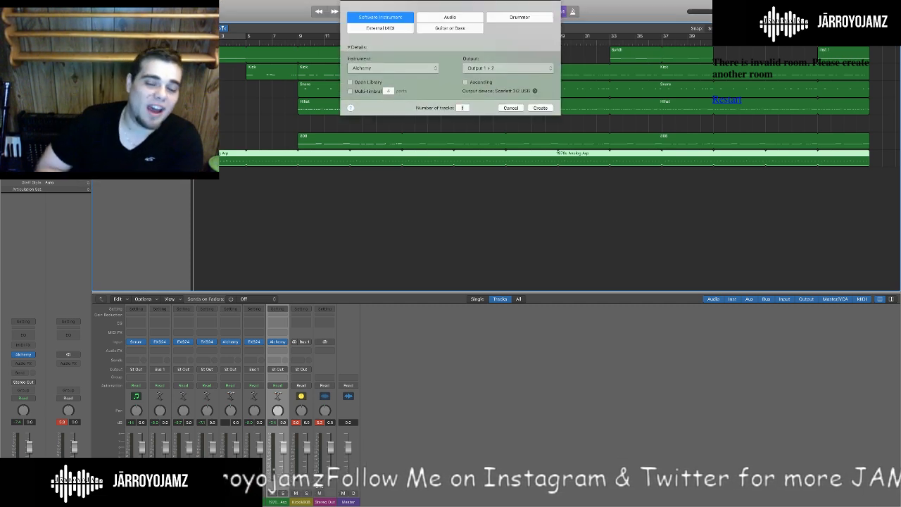
pyautogui.hotkey('ctrl', 'Up')
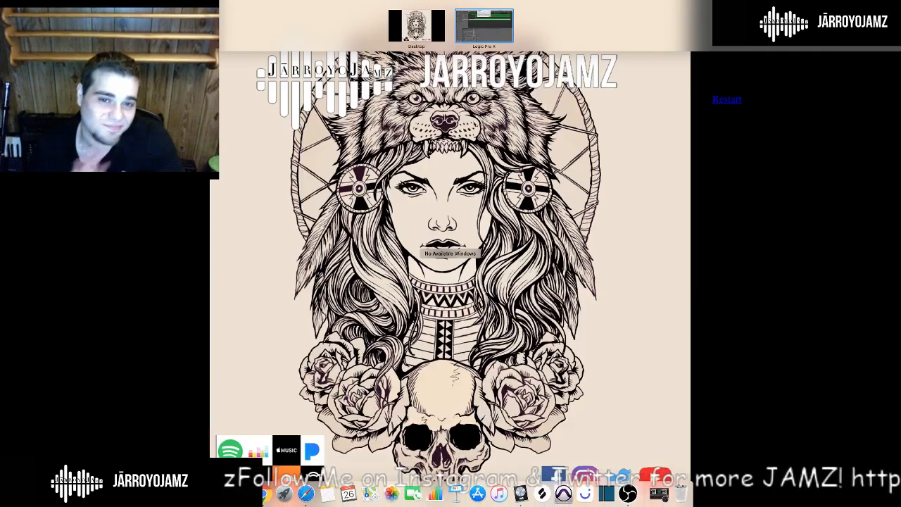
pyautogui.click(471, 36)
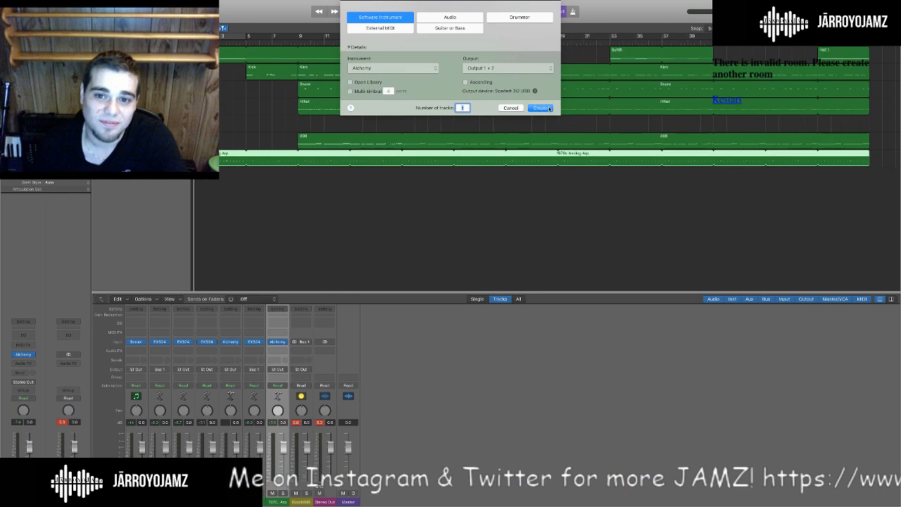
pyautogui.click(540, 108)
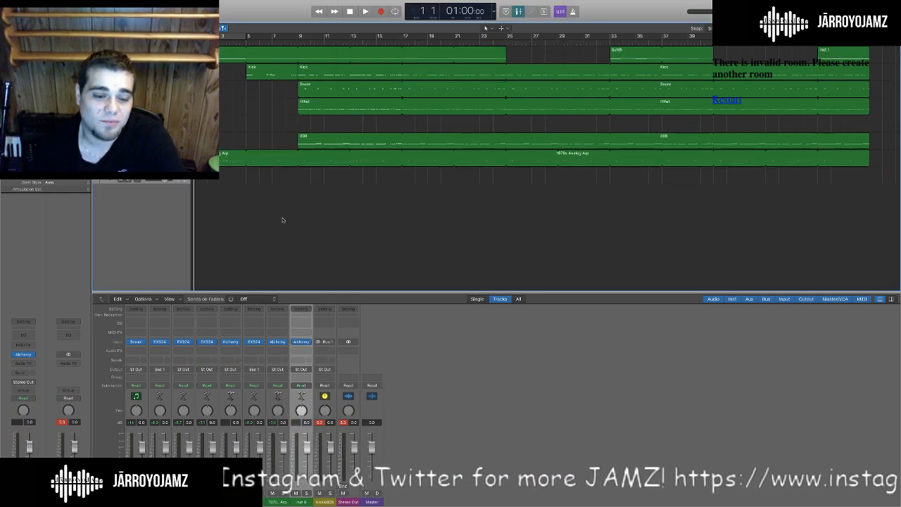
# Try the 1 Note Chord preset in Alchemy and replace it with the 1970s Analog Arp preset, keeping the plug-in window clear of the tracks.
pyautogui.moveTo(264, 19); pyautogui.dragTo(473, 93)
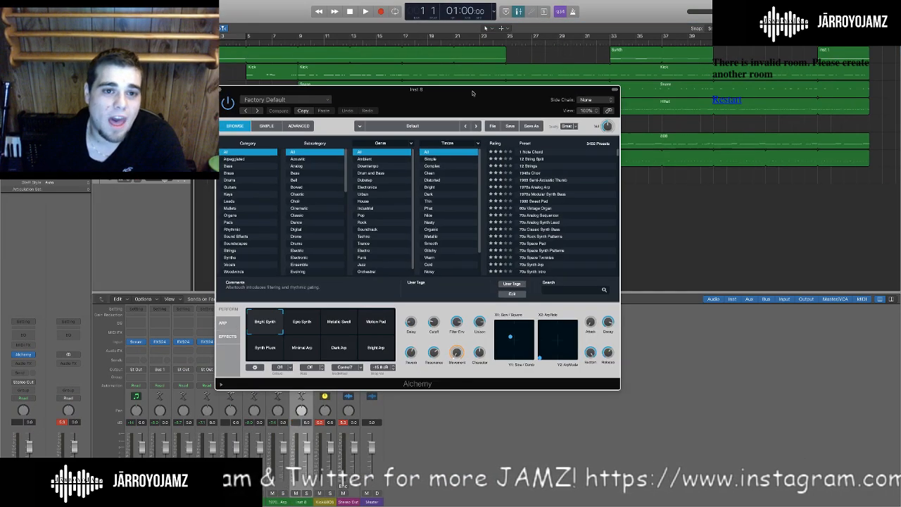
pyautogui.click(529, 153)
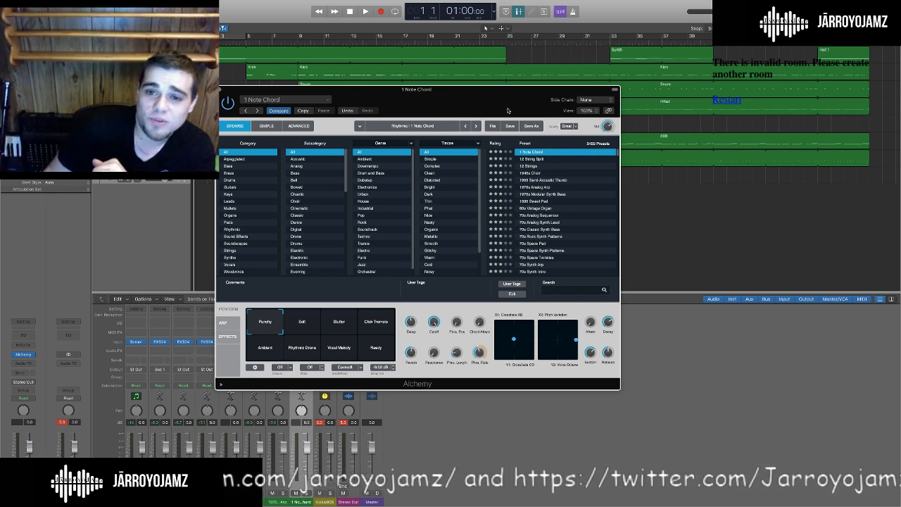
pyautogui.moveTo(507, 110); pyautogui.dragTo(522, 89)
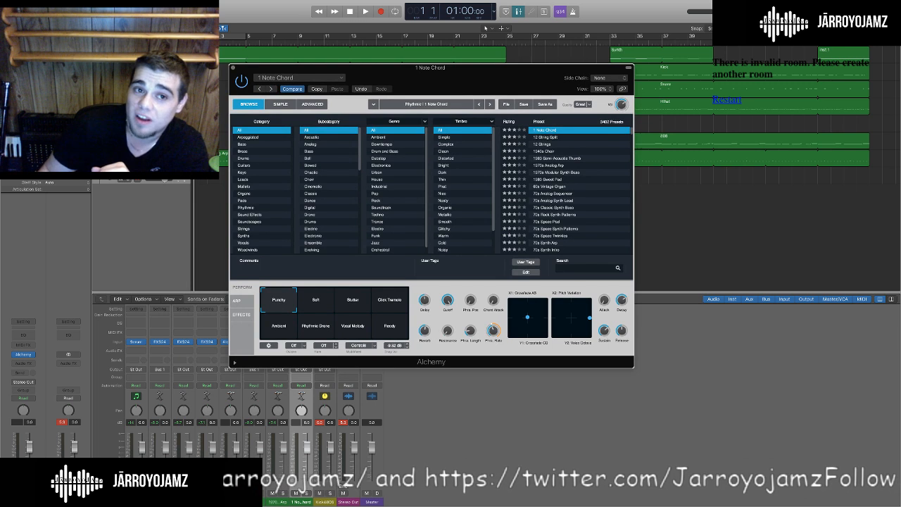
pyautogui.moveTo(454, 85); pyautogui.dragTo(418, 100)
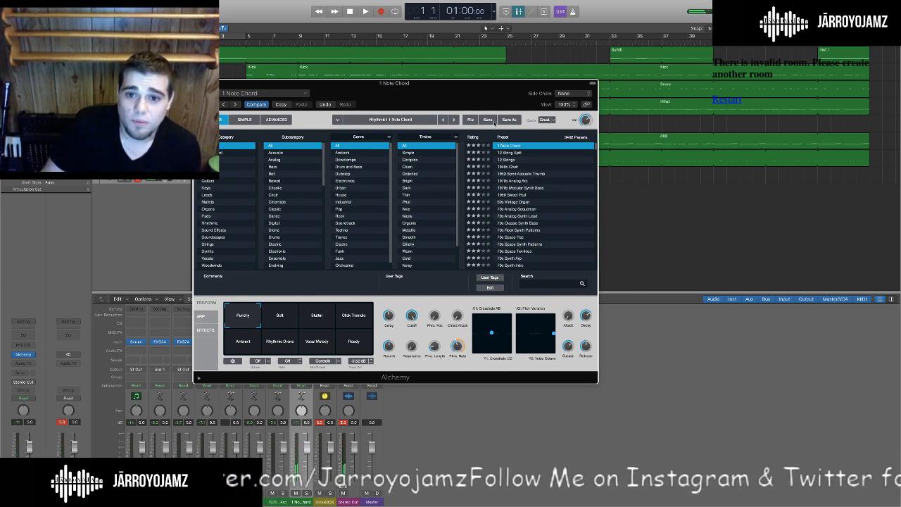
pyautogui.moveTo(485, 99); pyautogui.dragTo(560, 147)
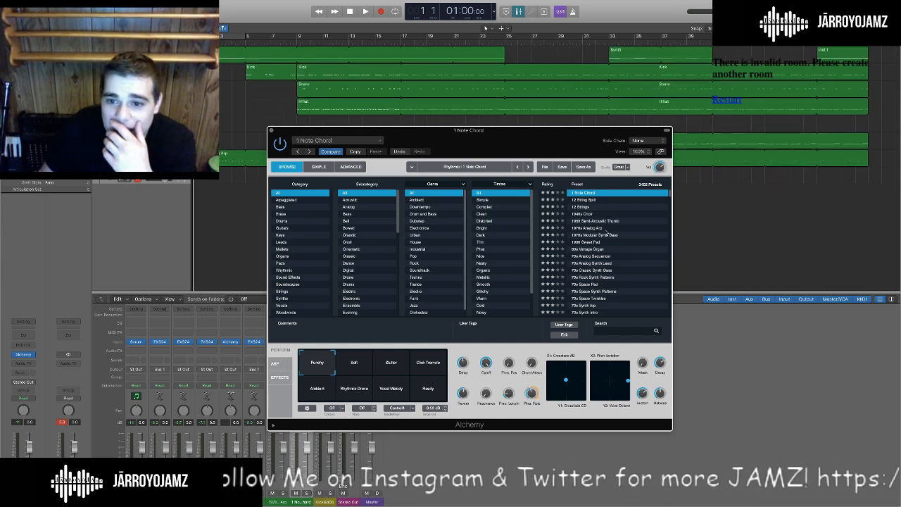
pyautogui.click(601, 230)
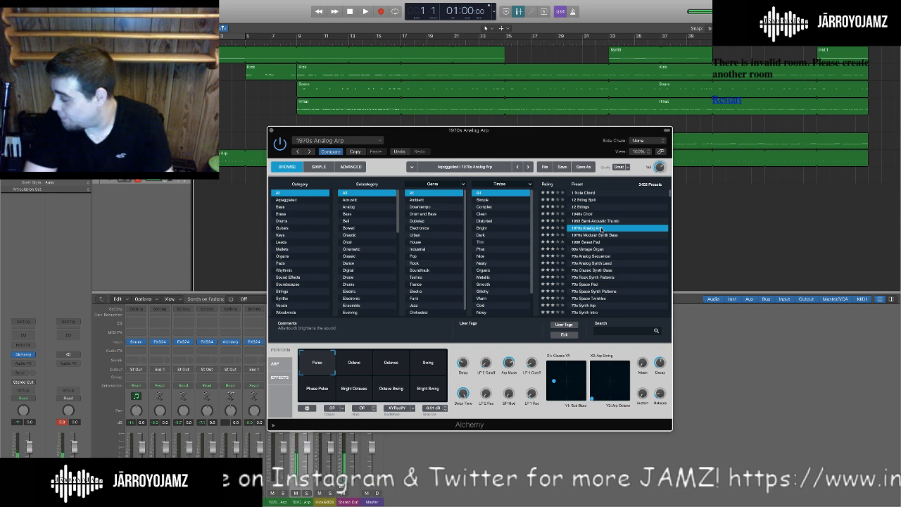
# Play back the arrangement from around bar 23 to hear the section before the synth returns.
pyautogui.scroll(-3, 601, 230)
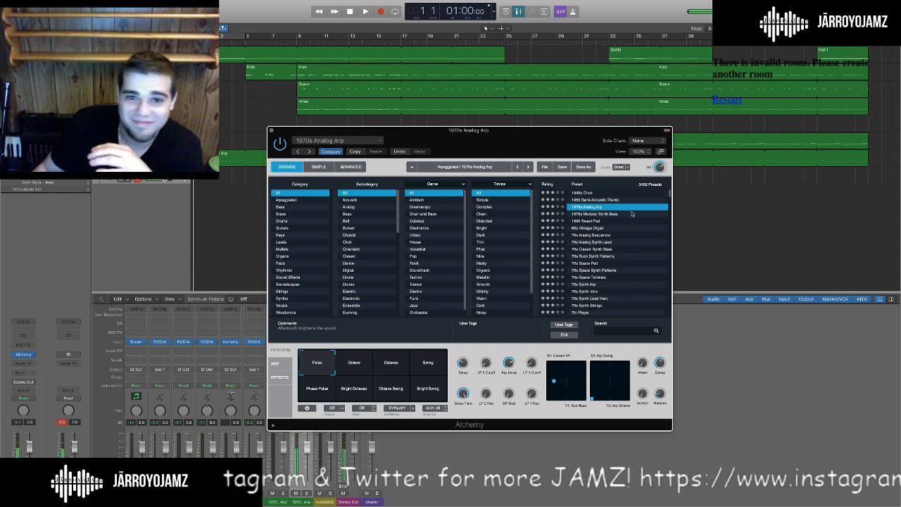
pyautogui.click(479, 42)
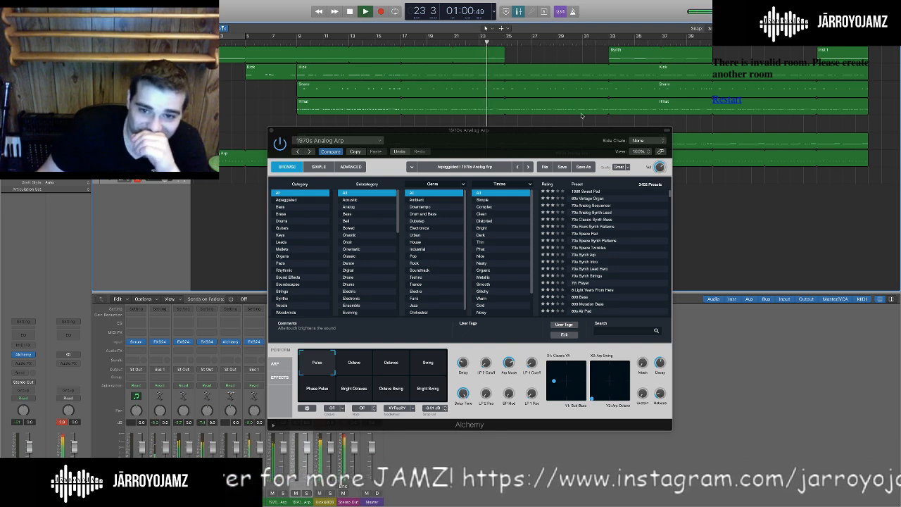
pyautogui.press('space')
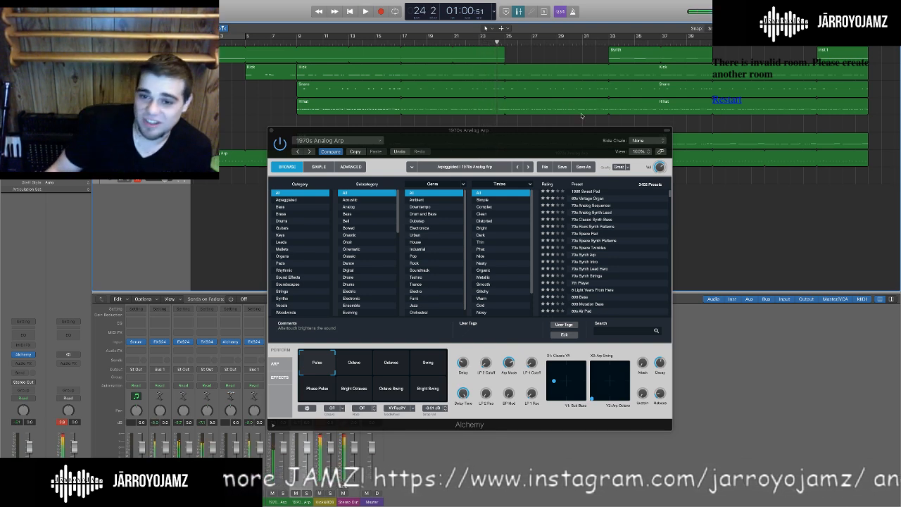
# Move the Alchemy window below the tracks and play back the arrangement from about bar 47 to bar 53.
pyautogui.moveTo(560, 139); pyautogui.dragTo(400, 162)
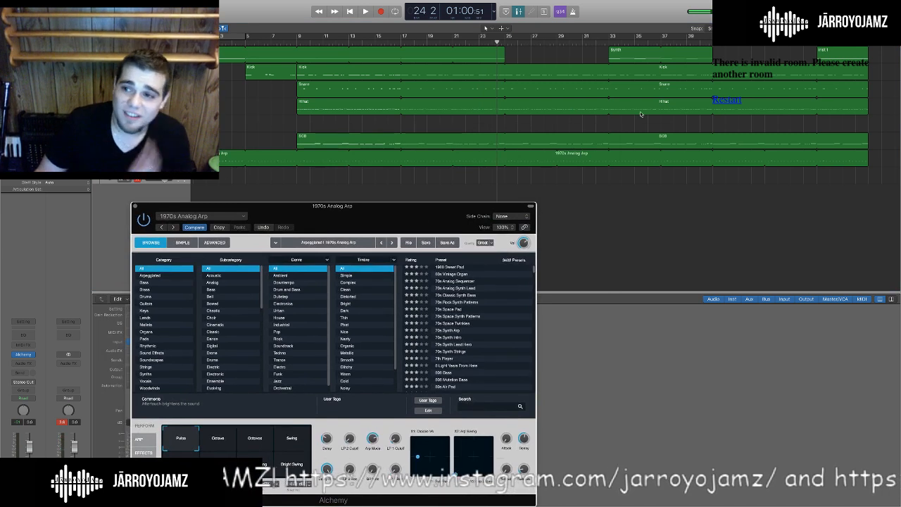
pyautogui.hscroll(10, 641, 114)
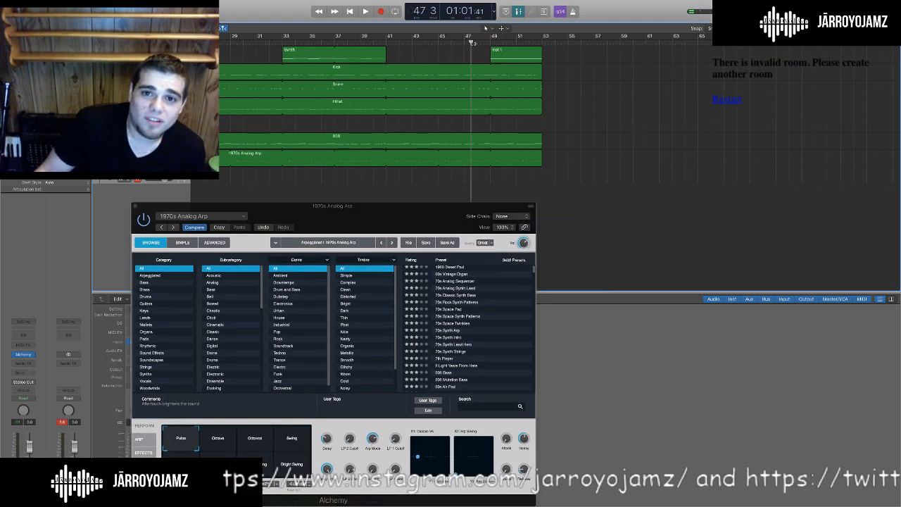
pyautogui.press('space')
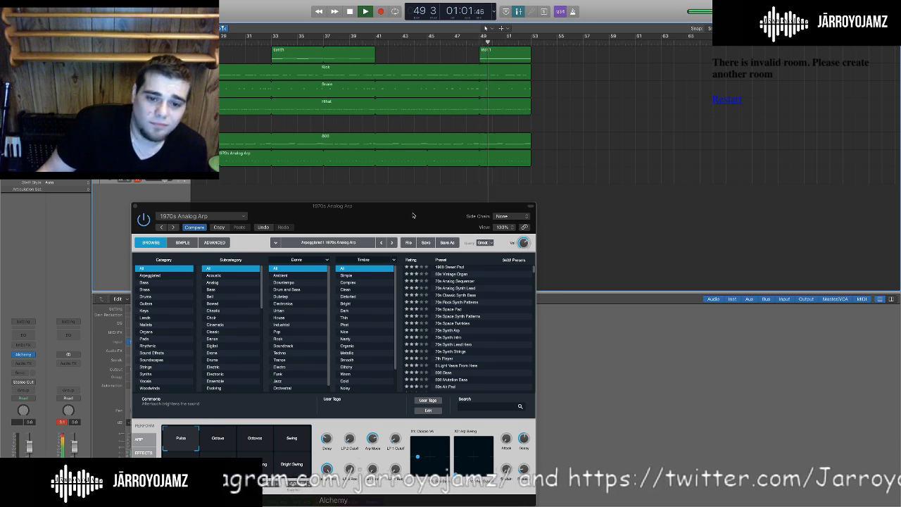
pyautogui.moveTo(410, 215); pyautogui.dragTo(420, 193)
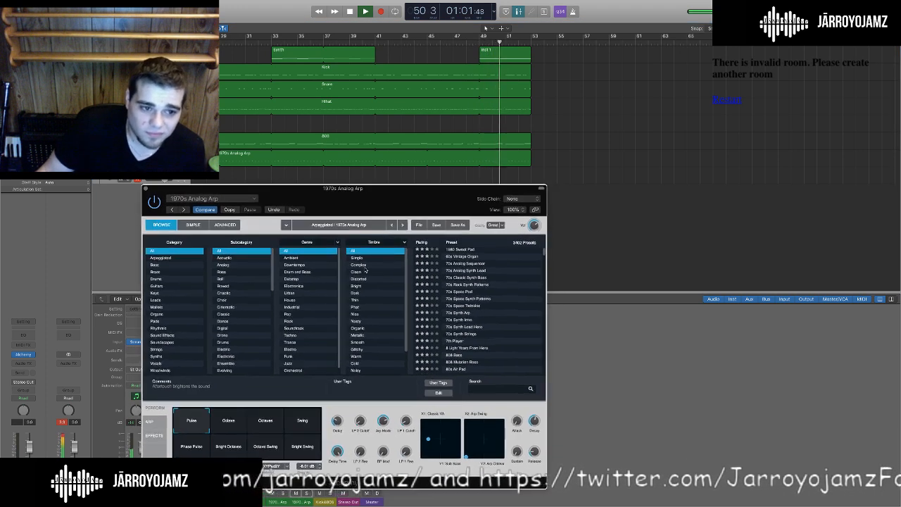
# Filter Alchemy's presets to the Mallets category and load Bell Modulus, moving the plug-in window clear of the tracks.
pyautogui.click(166, 308)
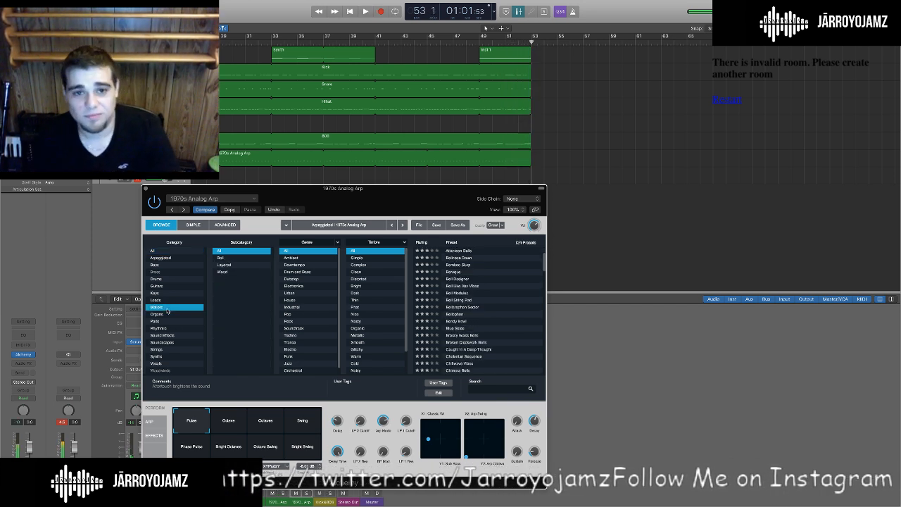
pyautogui.click(457, 293)
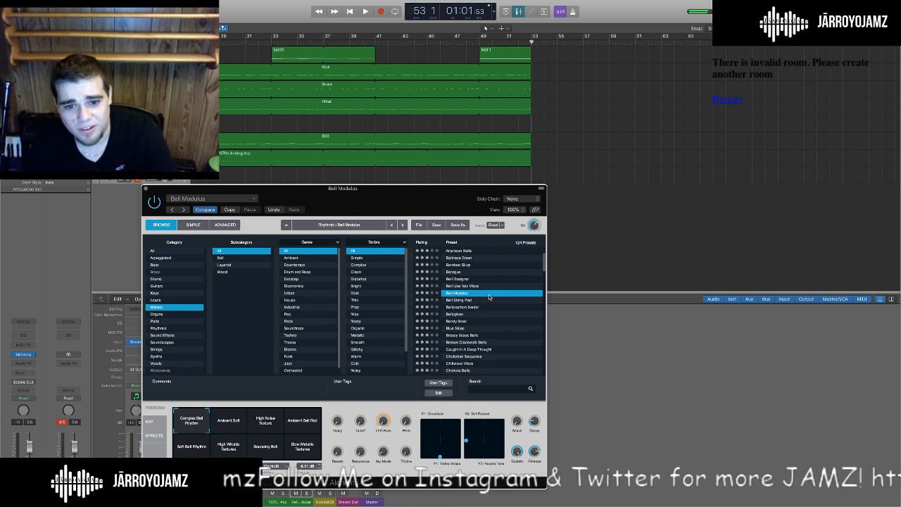
pyautogui.moveTo(454, 202); pyautogui.dragTo(376, 236)
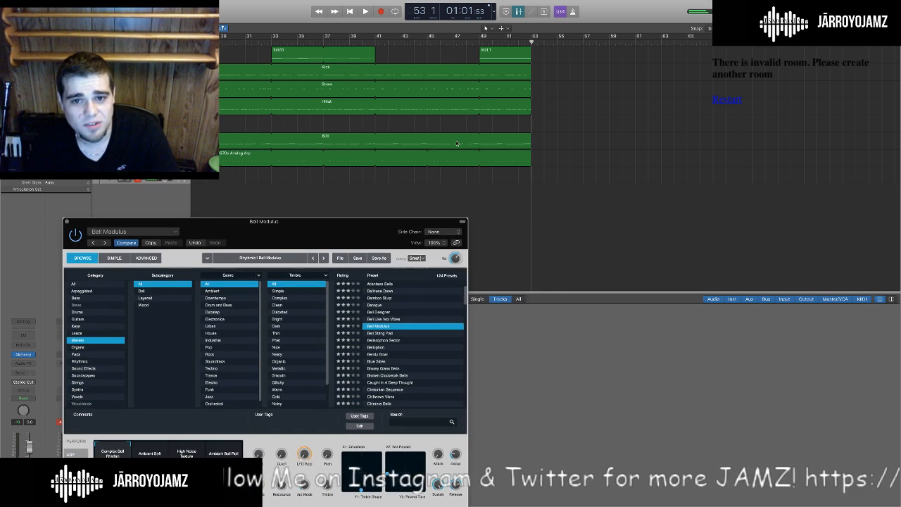
# Turn on cycle mode with a range from bar 41 to bar 49 and play that section.
pyautogui.click(441, 43)
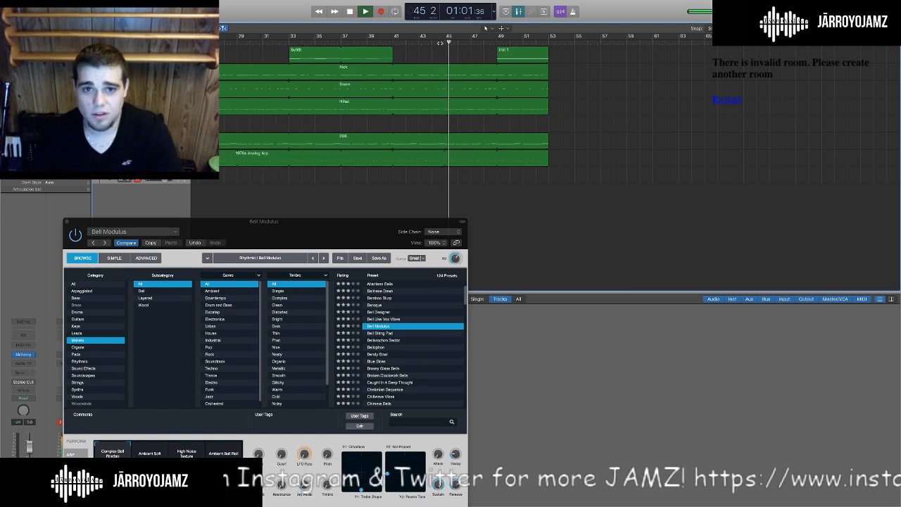
pyautogui.press('c')
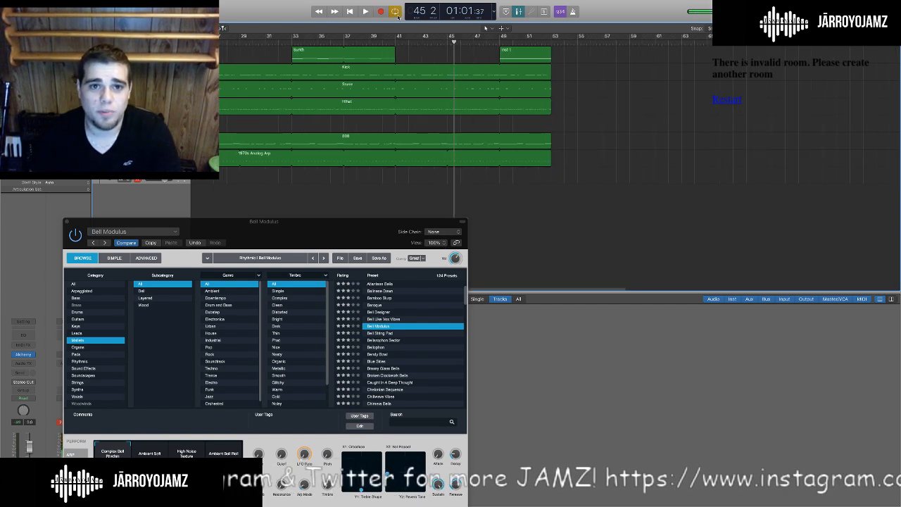
pyautogui.click(394, 43)
pyautogui.rightClick(395, 41)
pyautogui.click(396, 38)
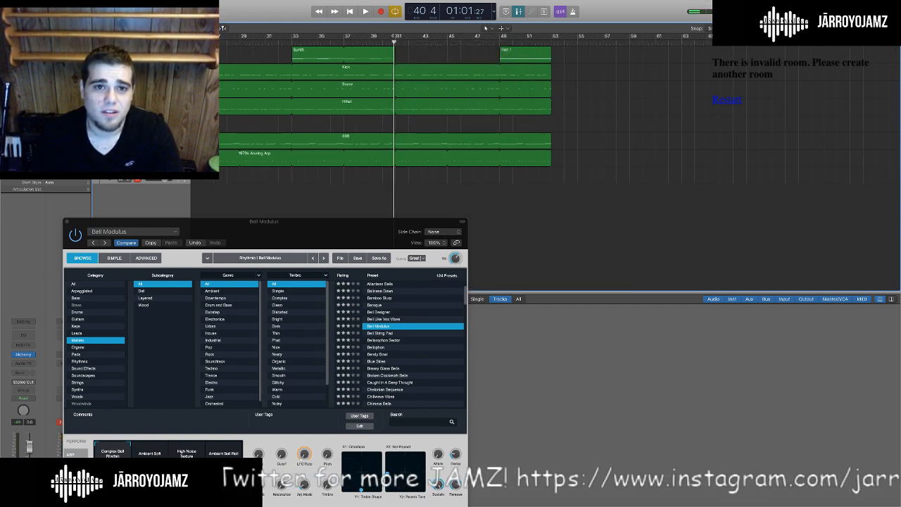
pyautogui.moveTo(395, 39); pyautogui.dragTo(501, 38)
pyautogui.press('space')
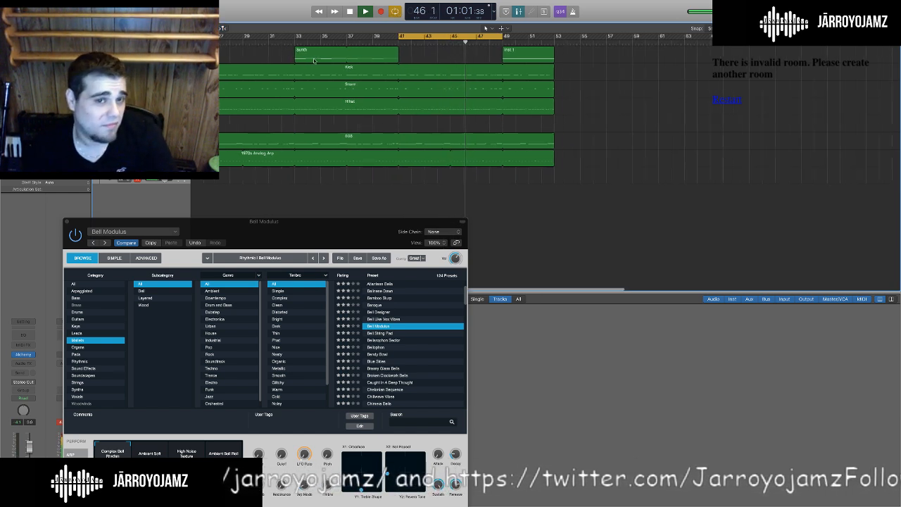
# Replace the Alchemy sound with the Bell String Pad preset and play the cycled section to try it.
pyautogui.hscroll(-1, 314, 60)
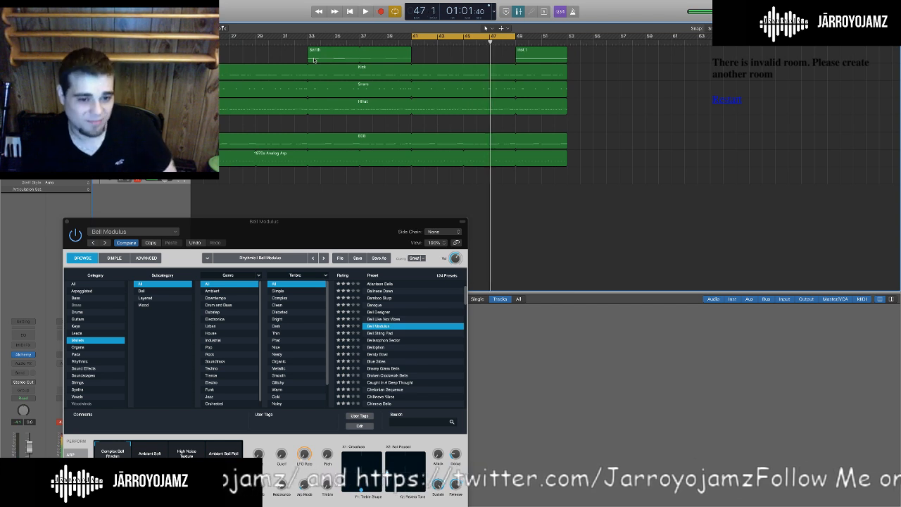
pyautogui.click(385, 334)
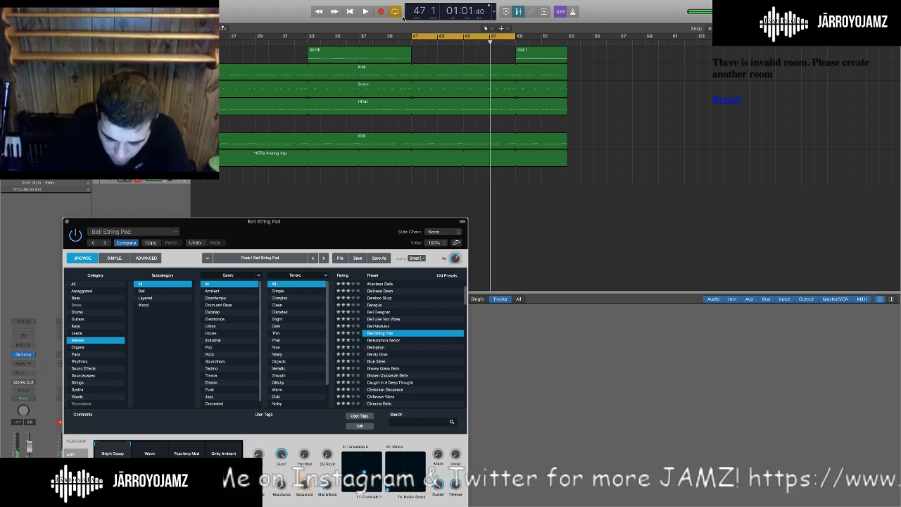
pyautogui.click(364, 12)
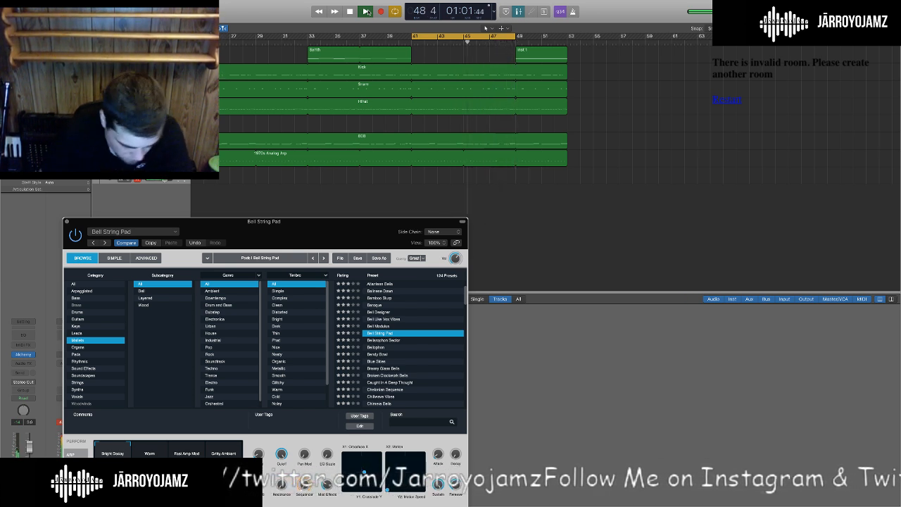
pyautogui.click(366, 12)
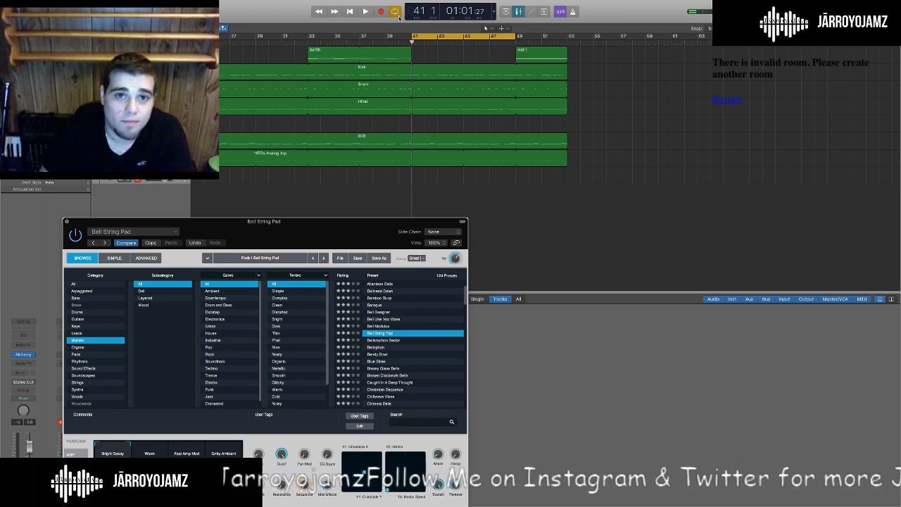
# Turn off cycle mode and run playback from just before bar 41 to about bar 54 while performing the bell part.
pyautogui.click(397, 13)
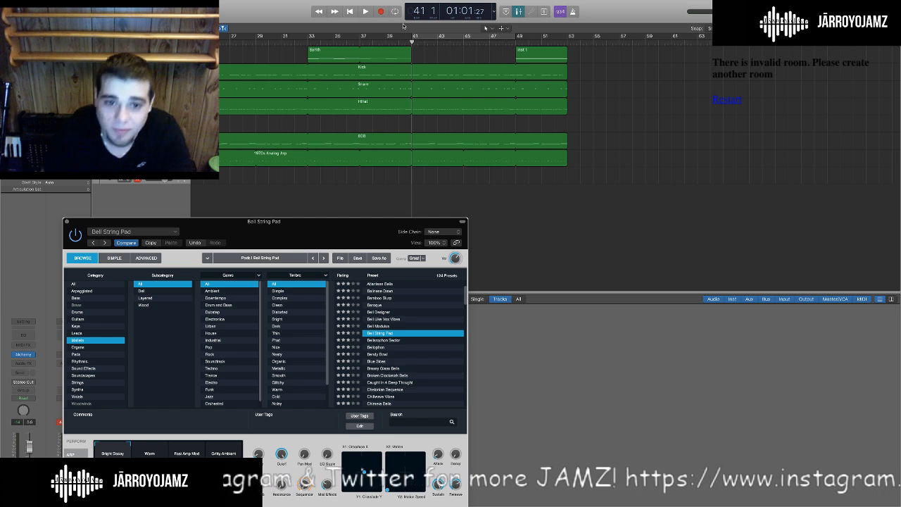
pyautogui.moveTo(414, 44); pyautogui.dragTo(414, 50)
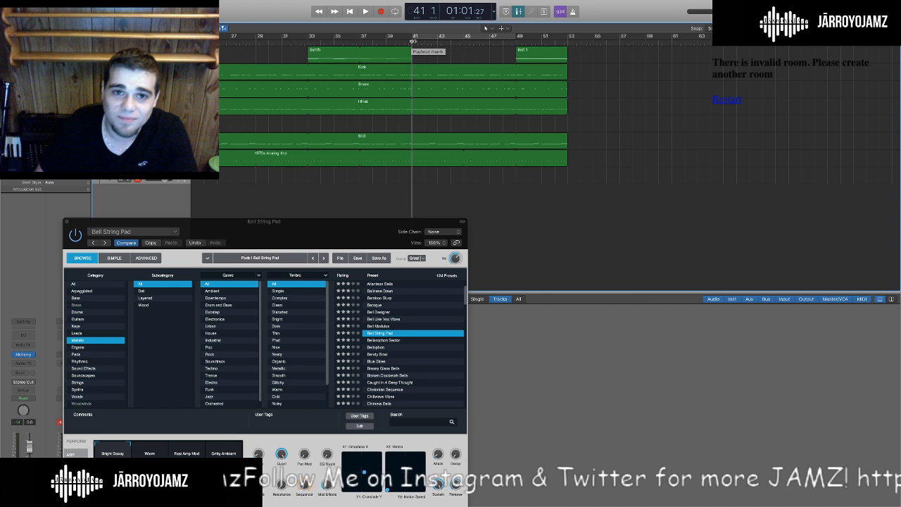
pyautogui.moveTo(414, 41); pyautogui.dragTo(399, 43)
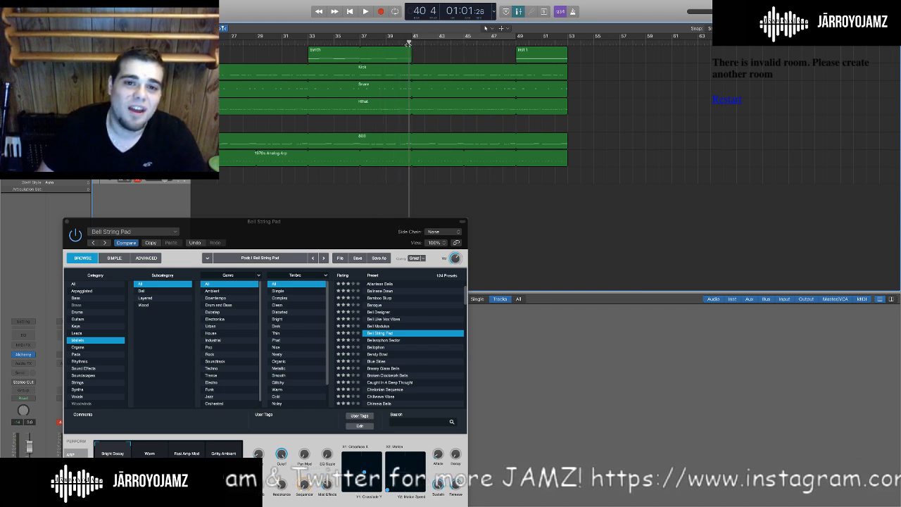
pyautogui.hscroll(-1, 407, 47)
pyautogui.press('space')
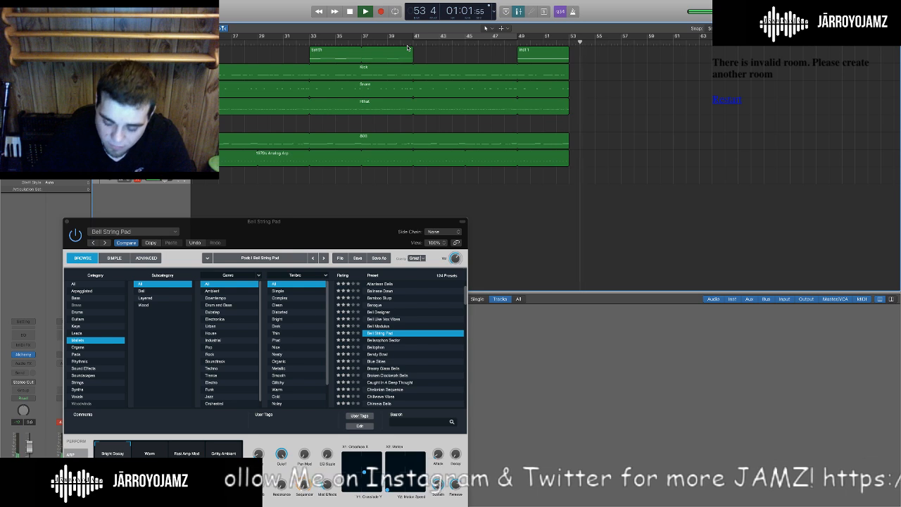
pyautogui.press('space')
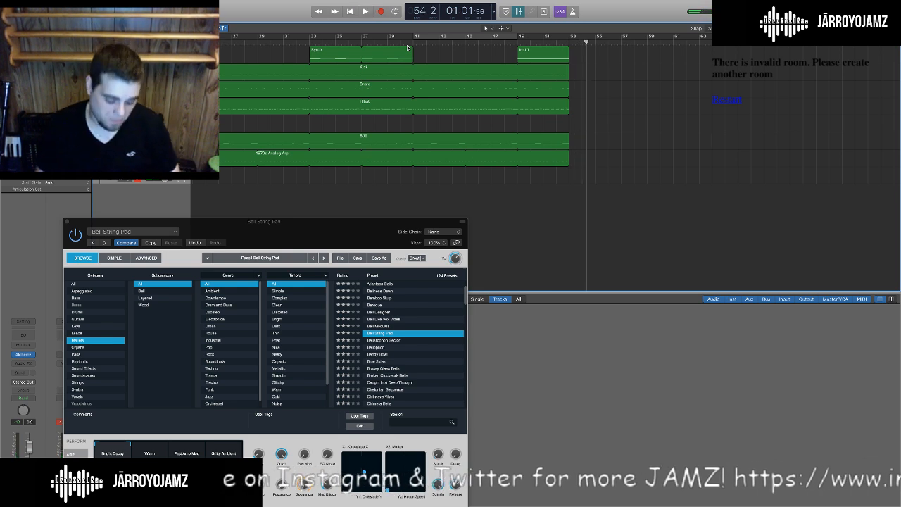
# Return the playhead to bar 41 and capture the performance just played as a region on the Bell String Pad track.
pyautogui.hscroll(-1, 527, 164)
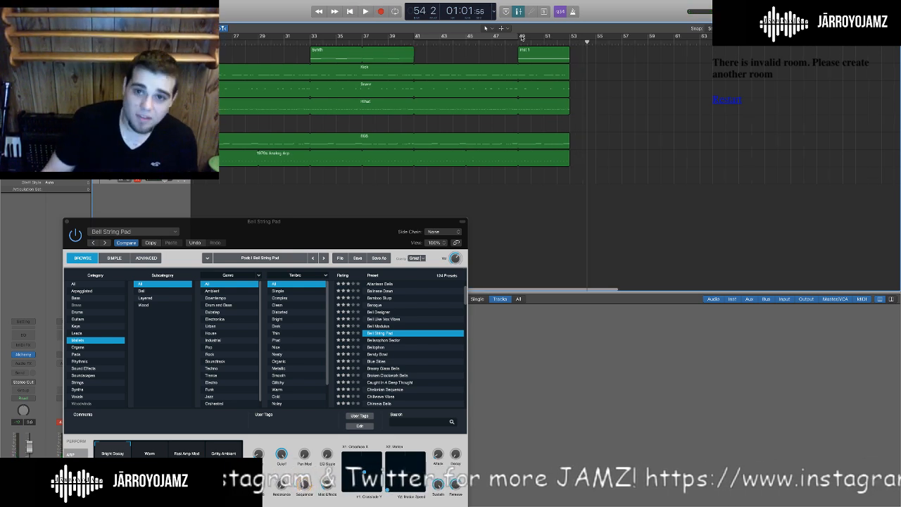
pyautogui.click(413, 44)
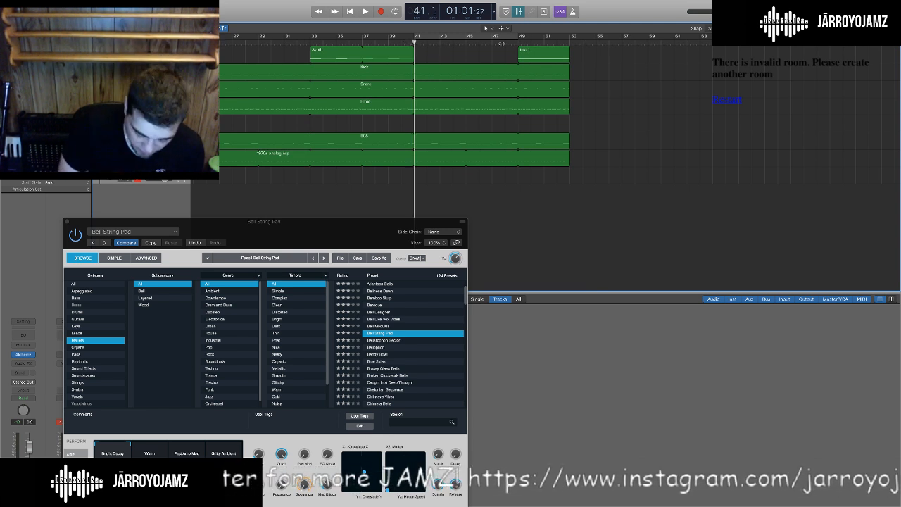
pyautogui.hotkey('shift', 'r')
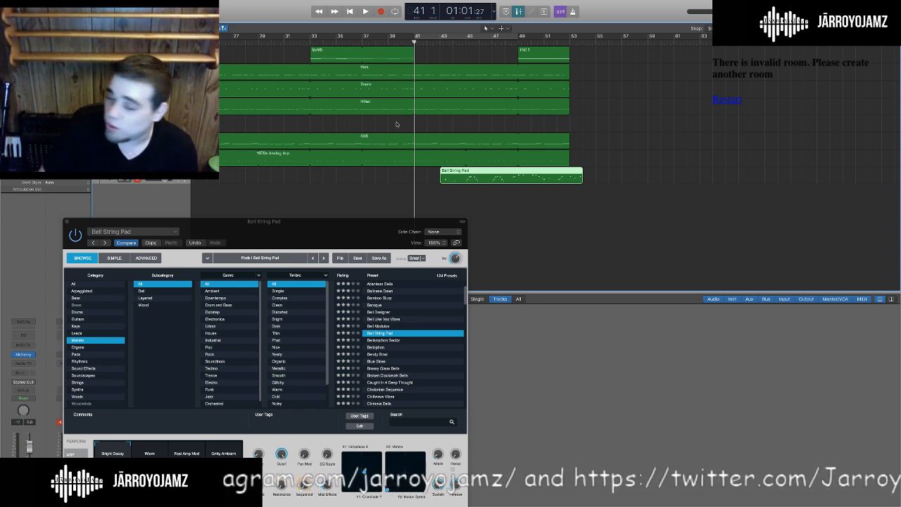
# Play back the captured Bell String Pad region and trim its end to bar 53.
pyautogui.press('space')
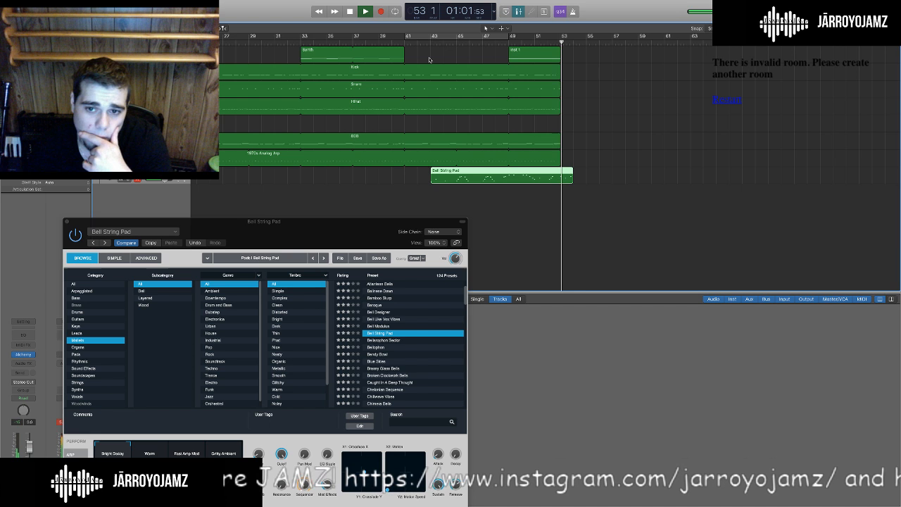
pyautogui.press('space')
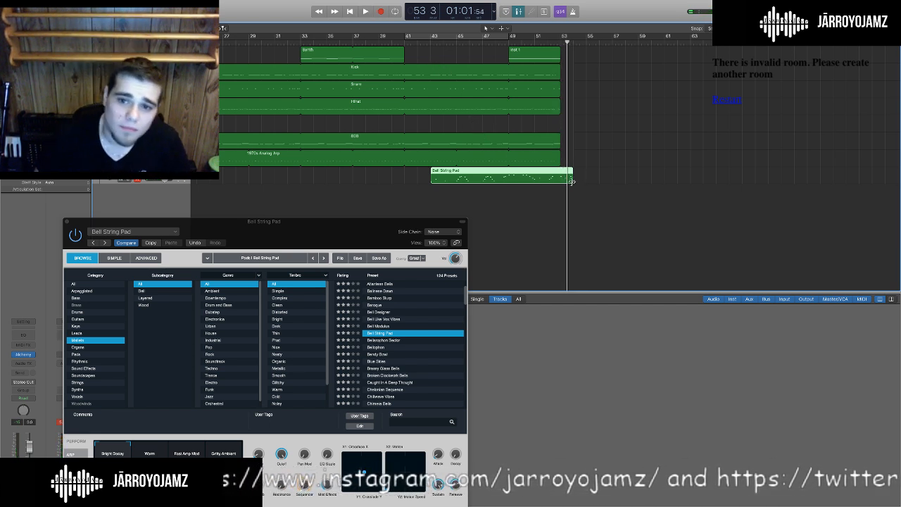
pyautogui.moveTo(570, 181); pyautogui.dragTo(561, 182)
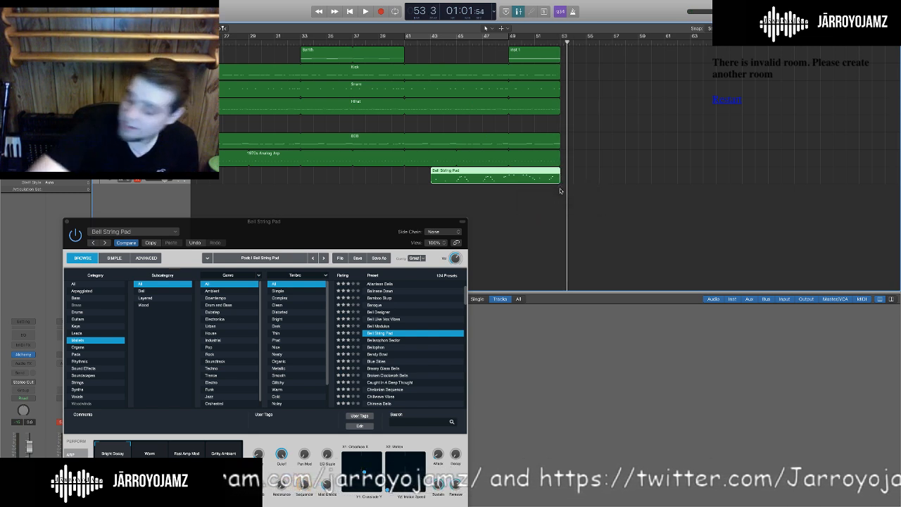
pyautogui.click(562, 197)
# Move the Alchemy window out of the way and open the Bell String Pad region in the Piano Roll at bar 43.
pyautogui.moveTo(399, 222); pyautogui.dragTo(836, 3)
pyautogui.click(449, 180)
pyautogui.doubleClick(444, 182)
pyautogui.click(636, 443)
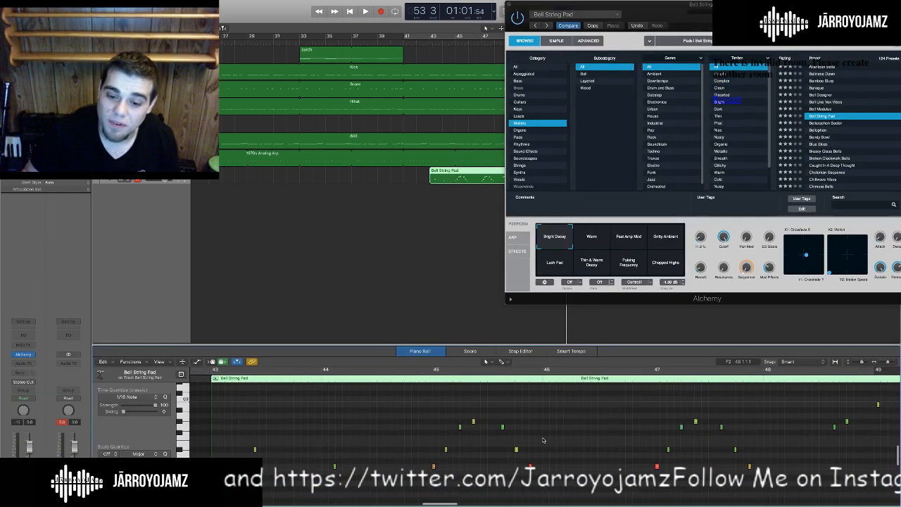
pyautogui.hscroll(-10, 636, 443)
pyautogui.hscroll(5, 635, 442)
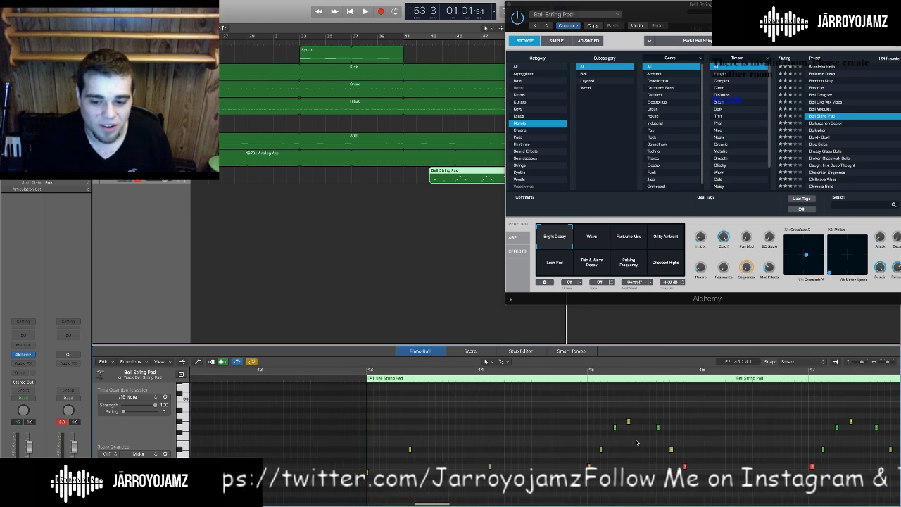
# Select all notes in the Bell String Pad region and play them back to check their timing.
pyautogui.press('super+a')
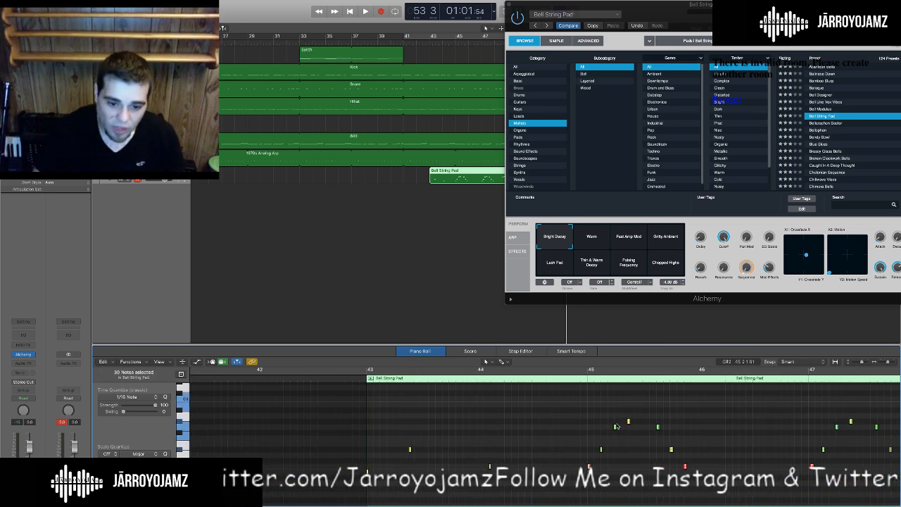
pyautogui.hscroll(2, 636, 443)
pyautogui.click(274, 371)
pyautogui.press('space')
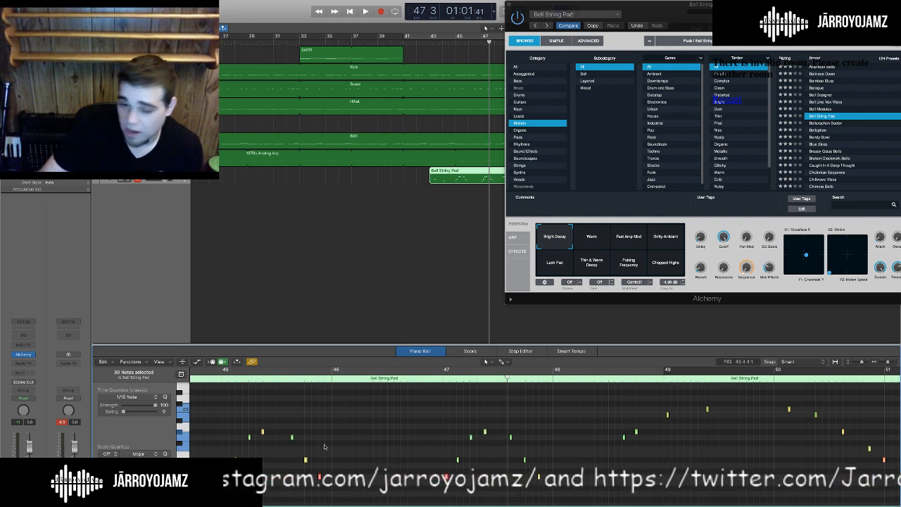
pyautogui.hscroll(-10, 335, 449)
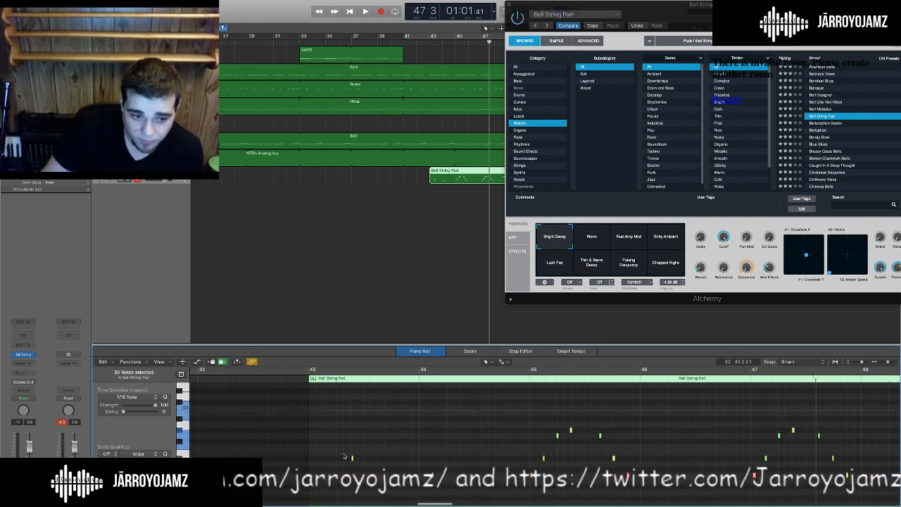
pyautogui.hscroll(1, 344, 456)
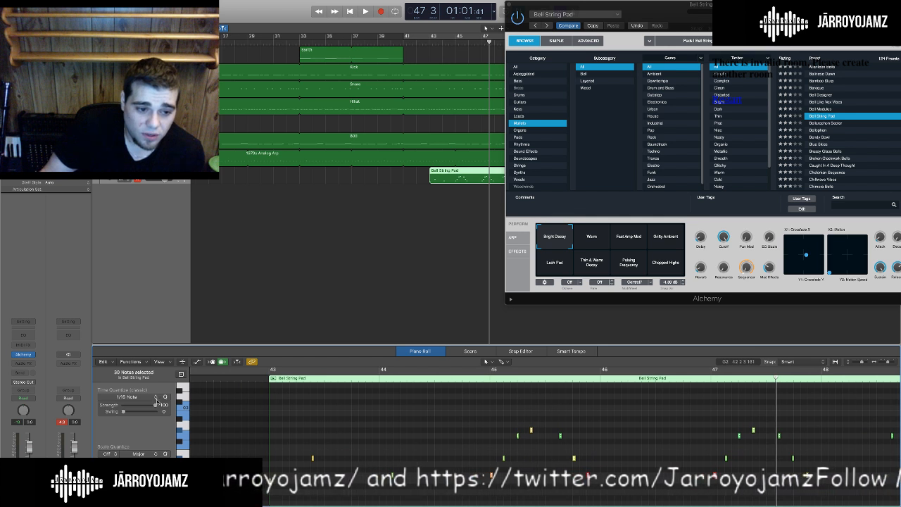
pyautogui.click(156, 399)
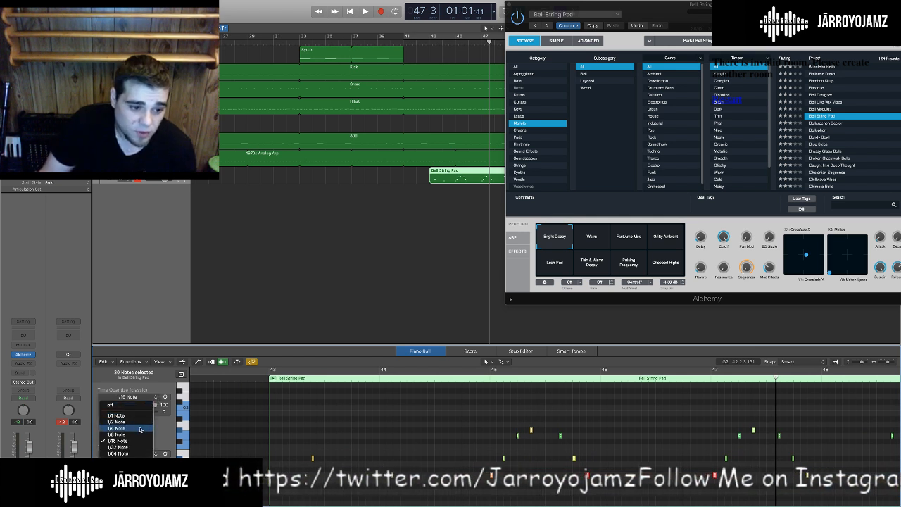
pyautogui.scroll(-2, 138, 428)
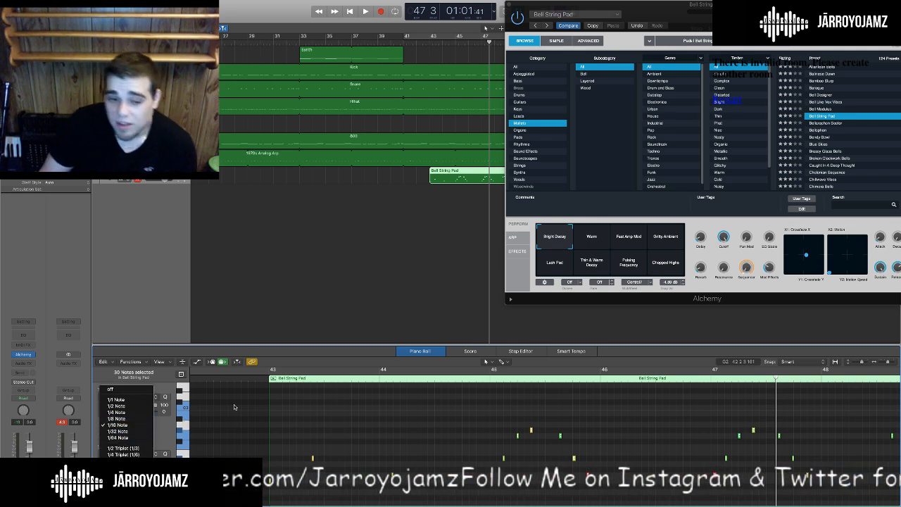
pyautogui.click(250, 421)
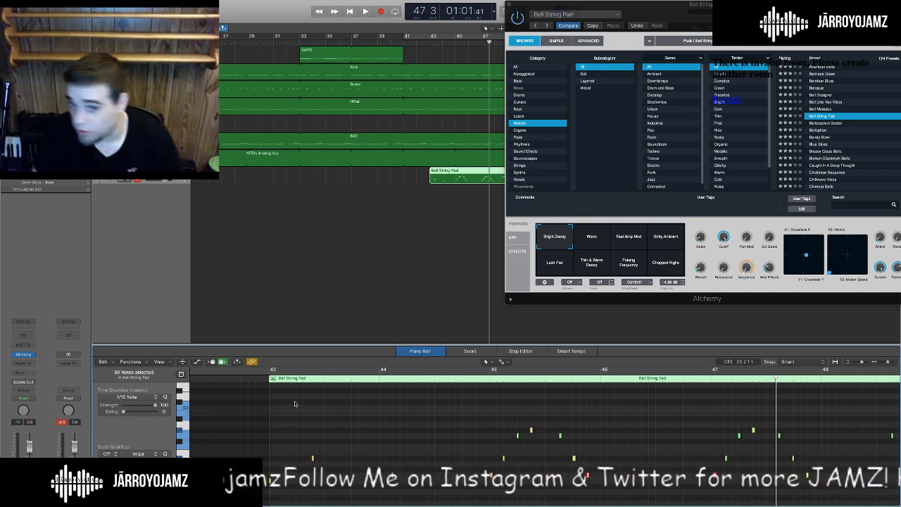
# Play back the arrangement from bar 43 through bar 53 to check the Bell String Pad melody.
pyautogui.hscroll(3, 304, 405)
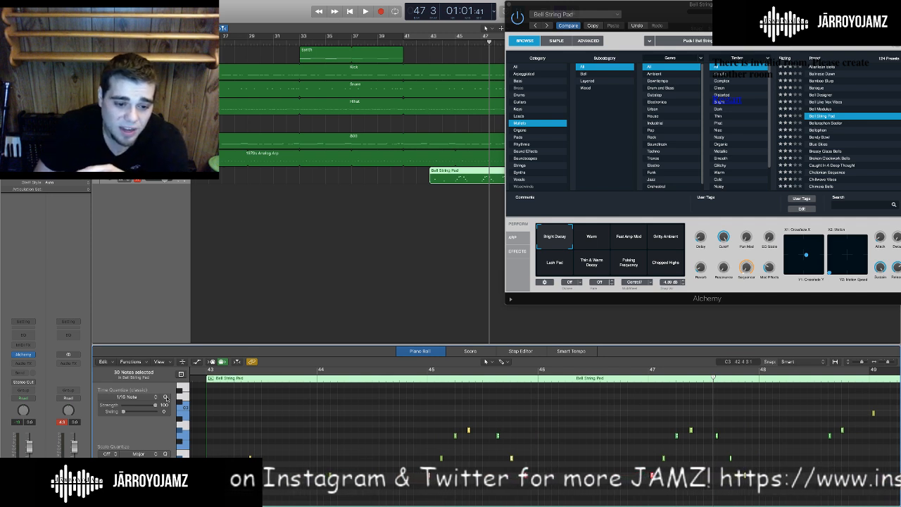
pyautogui.hscroll(-5, 316, 419)
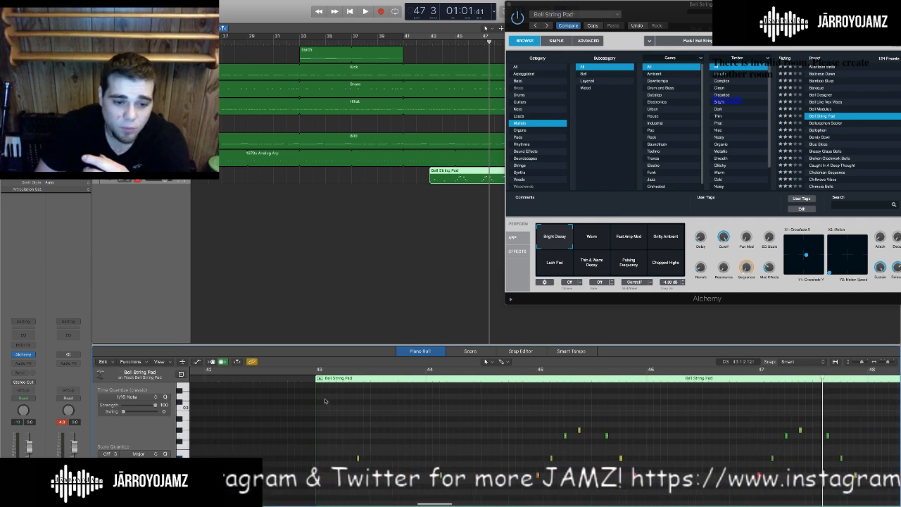
pyautogui.click(310, 378)
pyautogui.press('space')
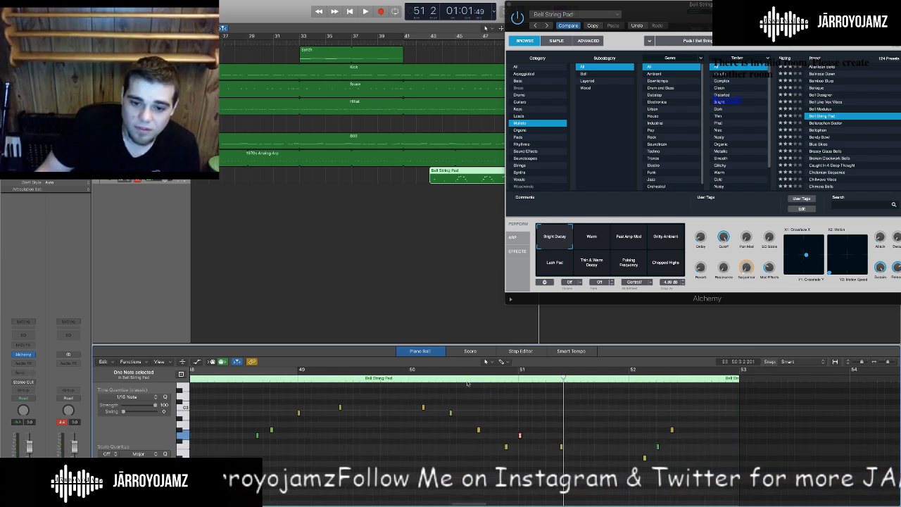
pyautogui.press('space')
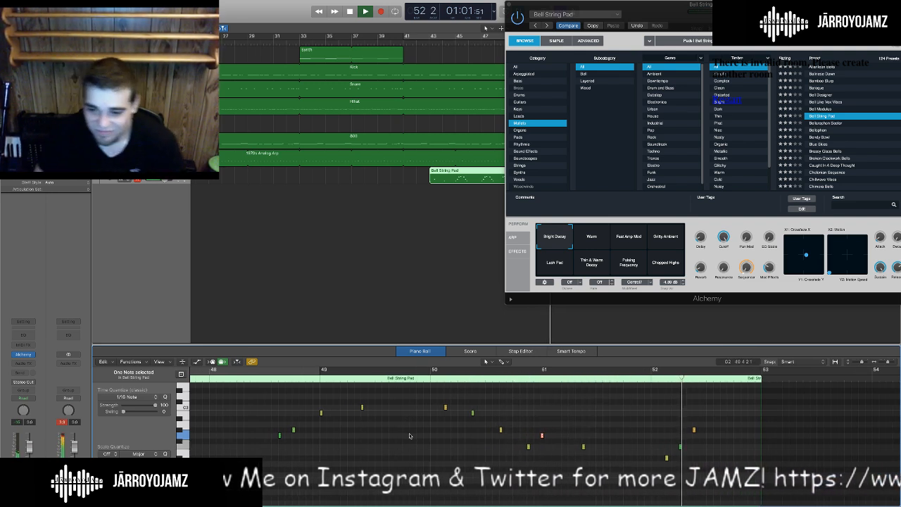
pyautogui.press('space')
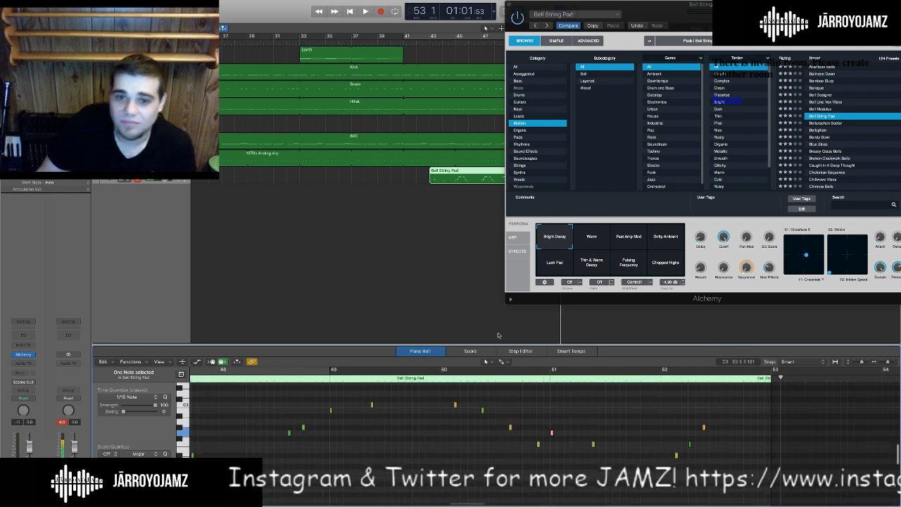
# Extend the loops of the Inst 1, Kick, Snare, Hihat, 808, 1970s Analog Arp and Bell String Pad regions to bar 57.
pyautogui.hscroll(5, 491, 277)
pyautogui.hscroll(2, 491, 276)
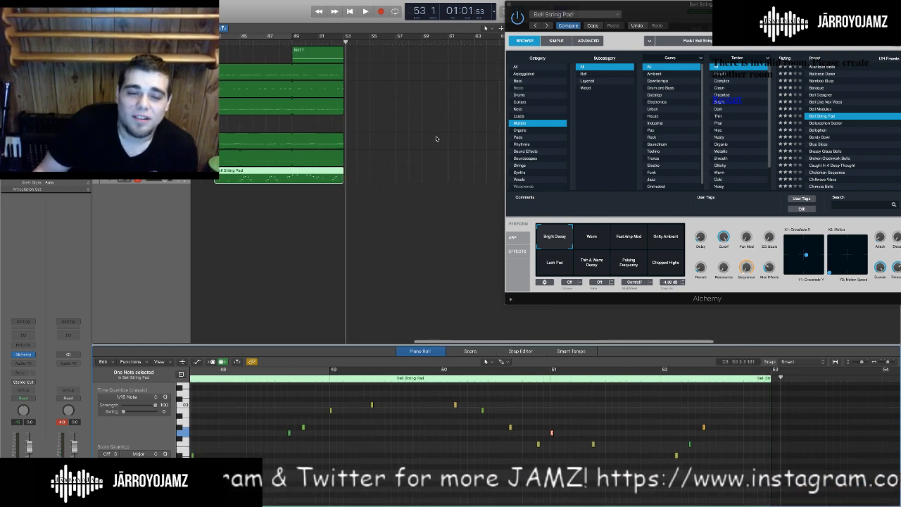
pyautogui.click(309, 146)
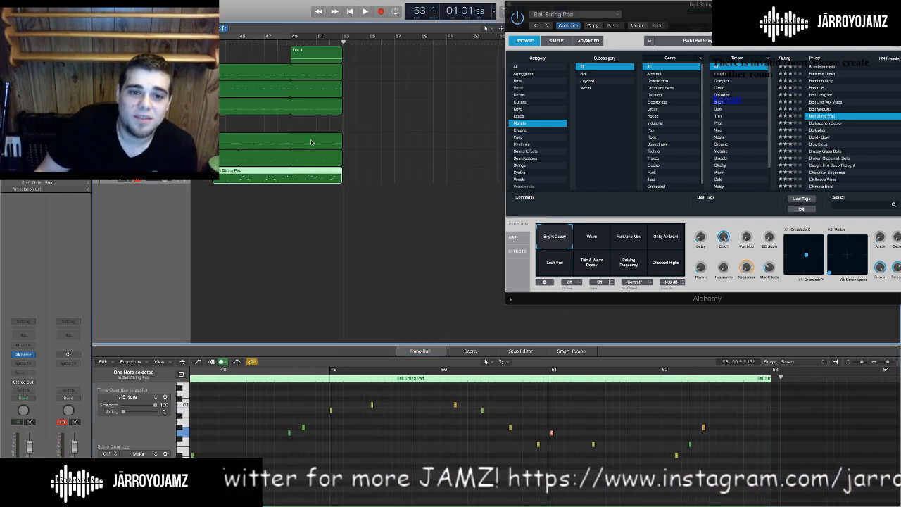
pyautogui.moveTo(344, 51); pyautogui.dragTo(394, 59)
pyautogui.moveTo(341, 67); pyautogui.dragTo(394, 70)
pyautogui.moveTo(343, 86); pyautogui.dragTo(394, 86)
pyautogui.moveTo(343, 103); pyautogui.dragTo(394, 103)
pyautogui.moveTo(342, 136); pyautogui.dragTo(394, 136)
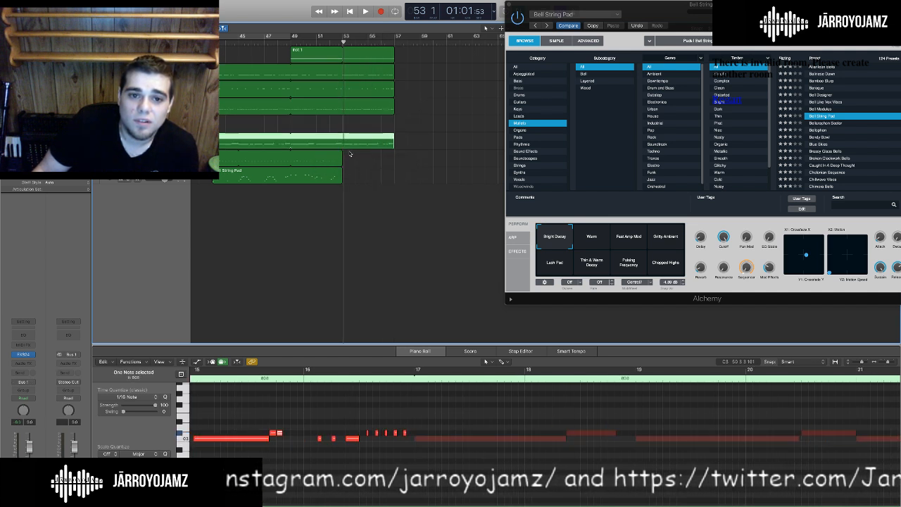
pyautogui.moveTo(342, 153); pyautogui.dragTo(394, 152)
pyautogui.moveTo(342, 169); pyautogui.dragTo(392, 172)
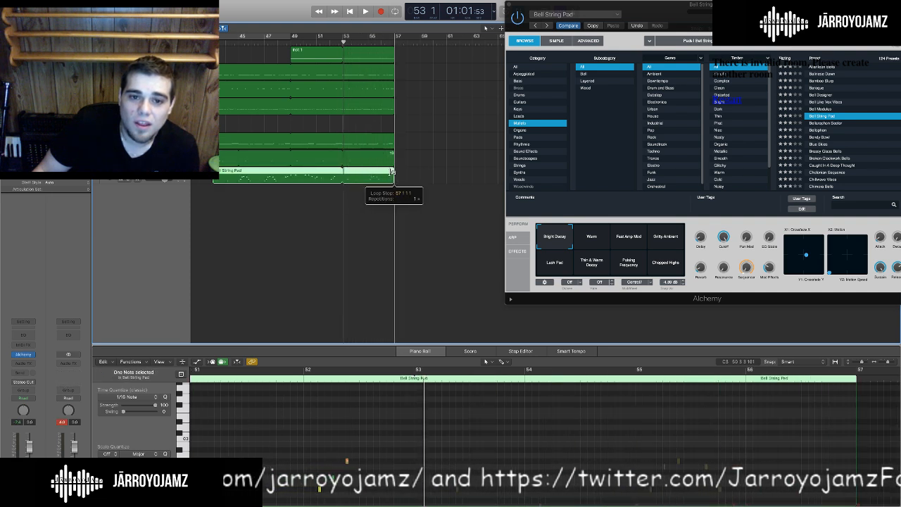
# Play back the extended arrangement from just before bar 49 to its end at bar 57.
pyautogui.click(286, 42)
pyautogui.press('space')
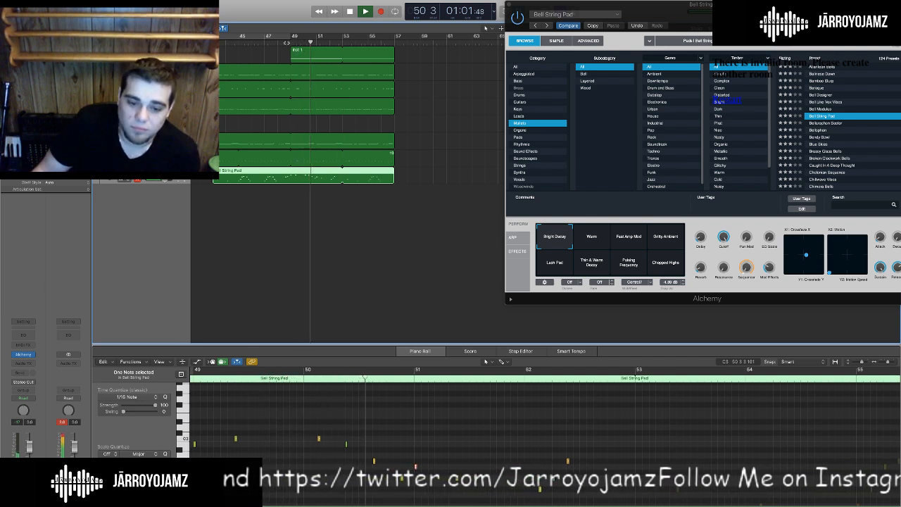
pyautogui.hscroll(1, 417, 96)
pyautogui.hscroll(10, 417, 96)
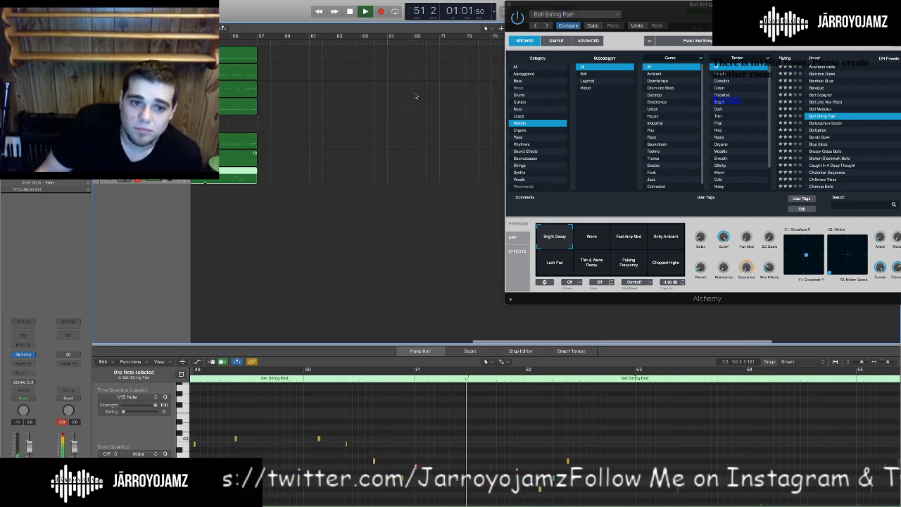
pyautogui.hscroll(-5, 167, 199)
pyautogui.hscroll(3, 167, 197)
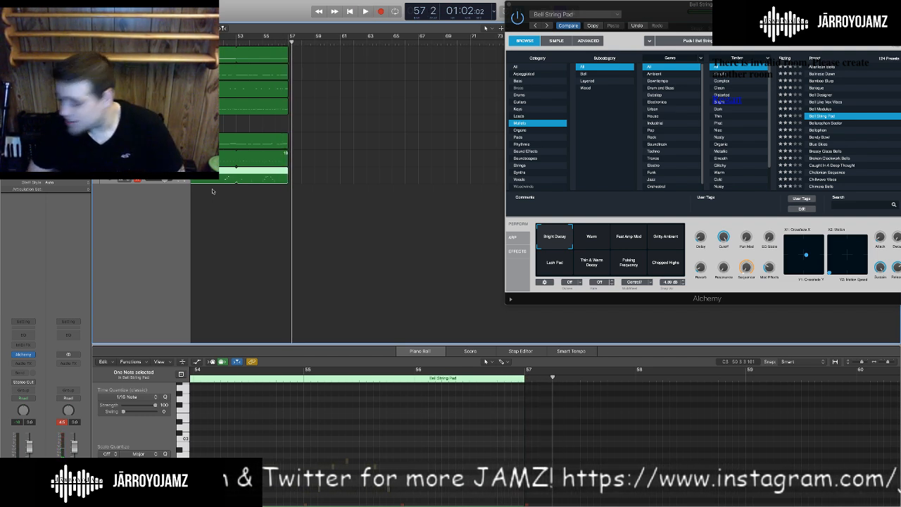
# Move the Alchemy window down over the Piano Roll so it no longer covers the tracks.
pyautogui.hscroll(-15, 227, 154)
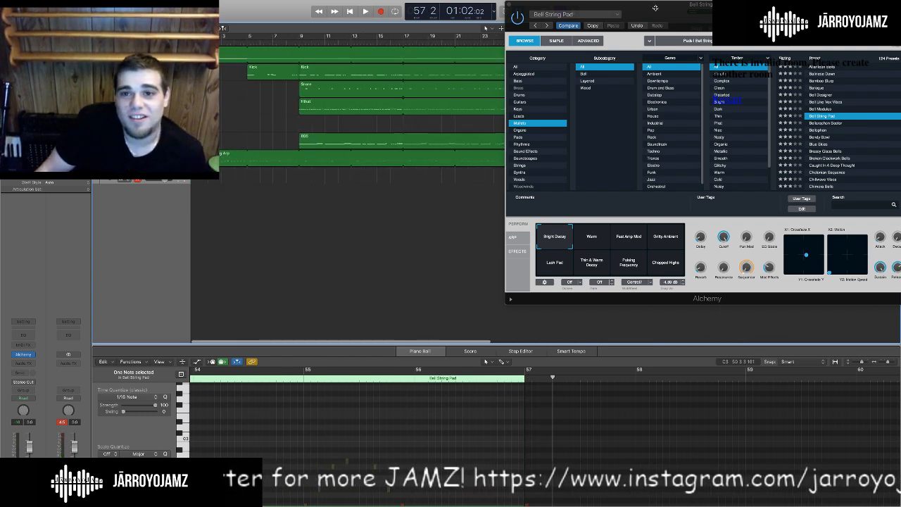
pyautogui.moveTo(678, 7); pyautogui.dragTo(358, 347)
pyautogui.hscroll(20, 386, 281)
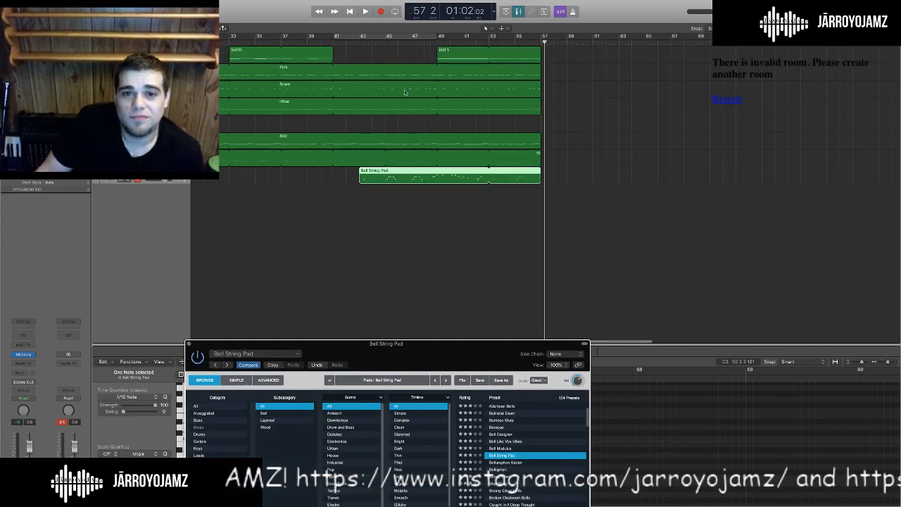
# Play back the arrangement again from about bar 47 through bar 57.
pyautogui.click(423, 40)
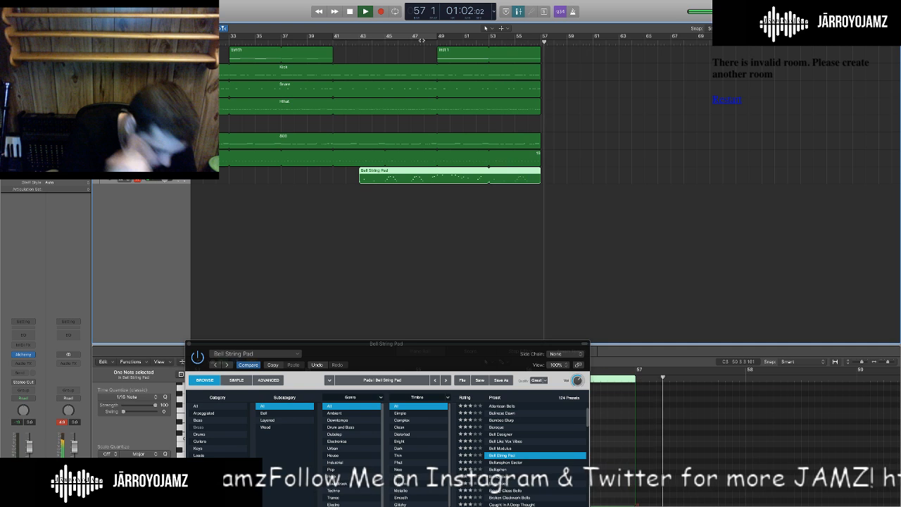
pyautogui.press('space')
pyautogui.hscroll(5, 469, 225)
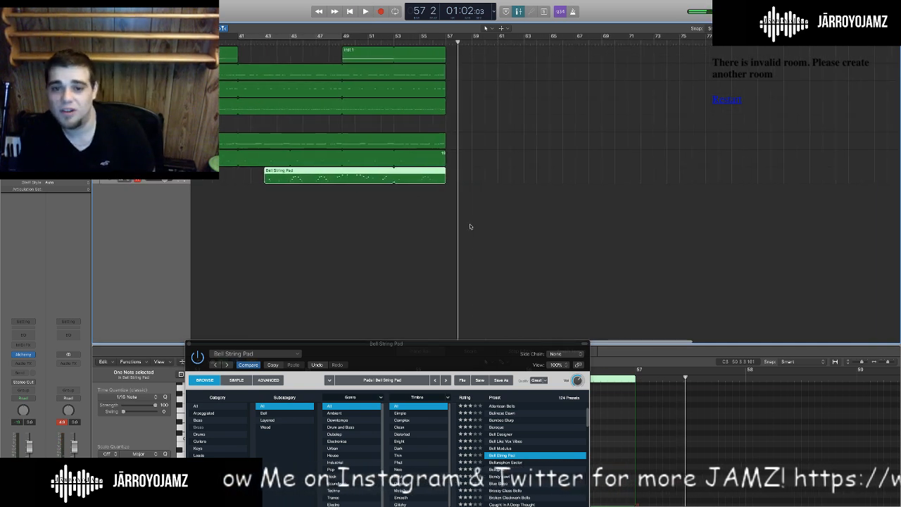
# Extend the loops of the Bell String Pad, 1970s Analog Arp, 808, Hihat, Snare, Kick and Inst 1 regions to bar 63.
pyautogui.click(367, 235)
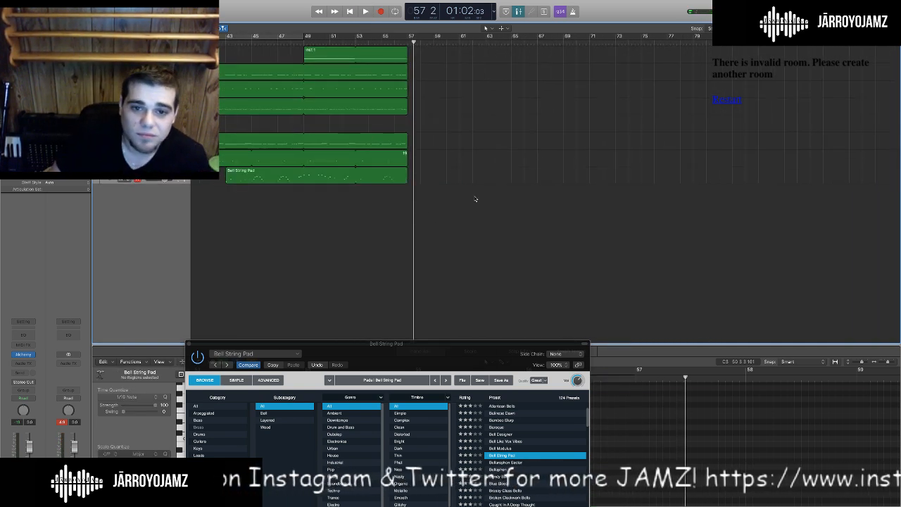
pyautogui.moveTo(405, 169); pyautogui.dragTo(490, 182)
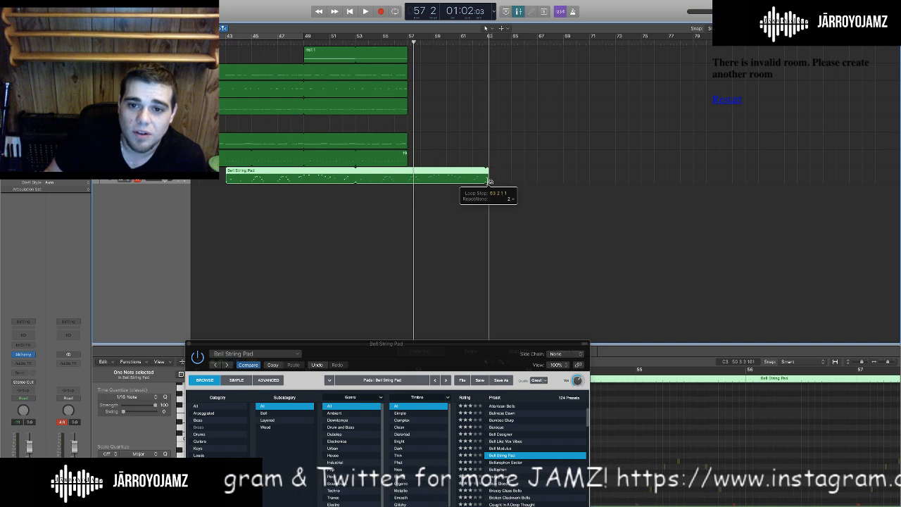
pyautogui.moveTo(407, 152); pyautogui.dragTo(490, 159)
pyautogui.moveTo(405, 137); pyautogui.dragTo(485, 140)
pyautogui.moveTo(408, 100); pyautogui.dragTo(486, 111)
pyautogui.moveTo(408, 87); pyautogui.dragTo(486, 88)
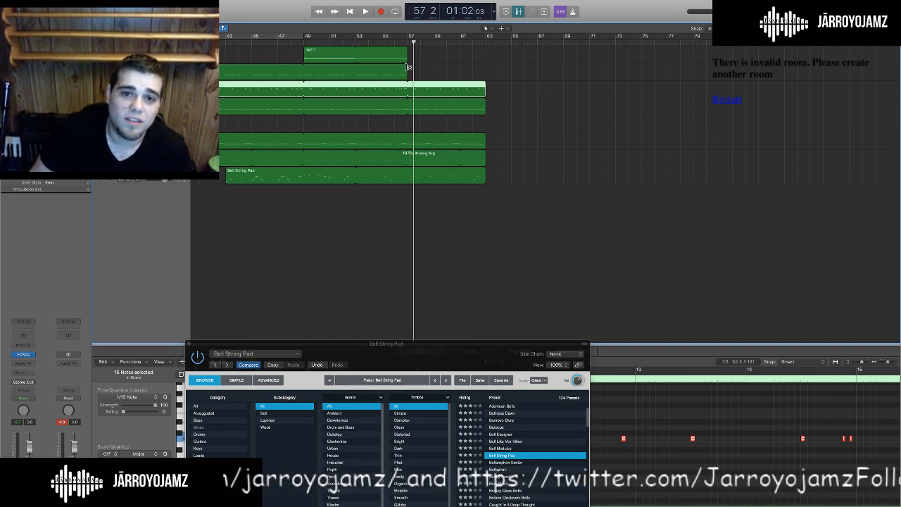
pyautogui.moveTo(407, 70); pyautogui.dragTo(491, 75)
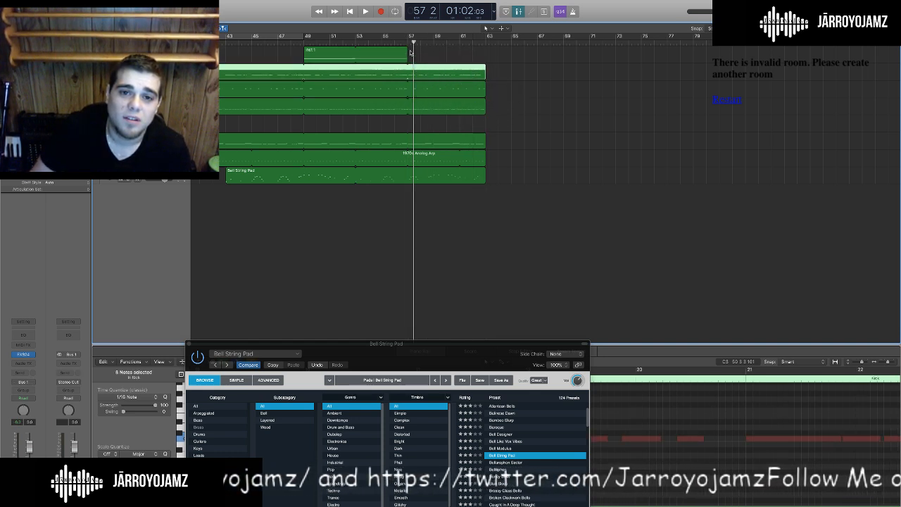
pyautogui.moveTo(409, 51); pyautogui.dragTo(412, 53)
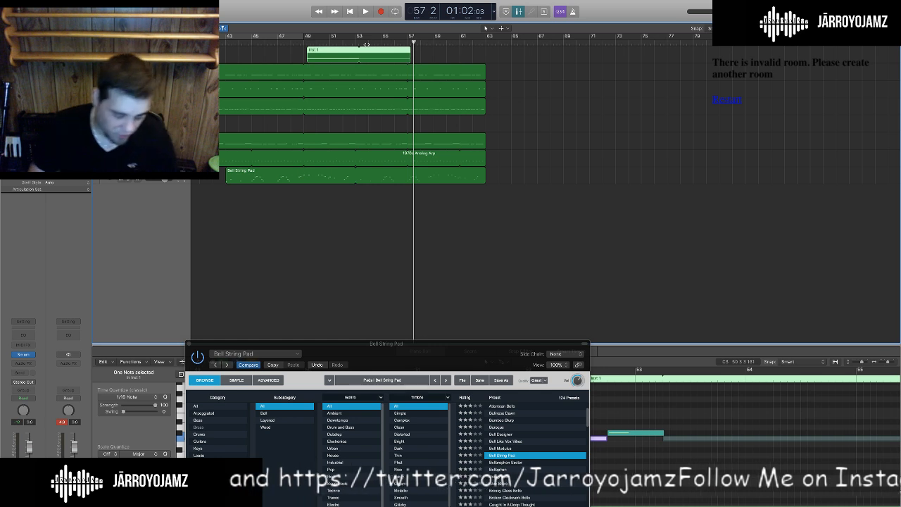
pyautogui.click(549, 85)
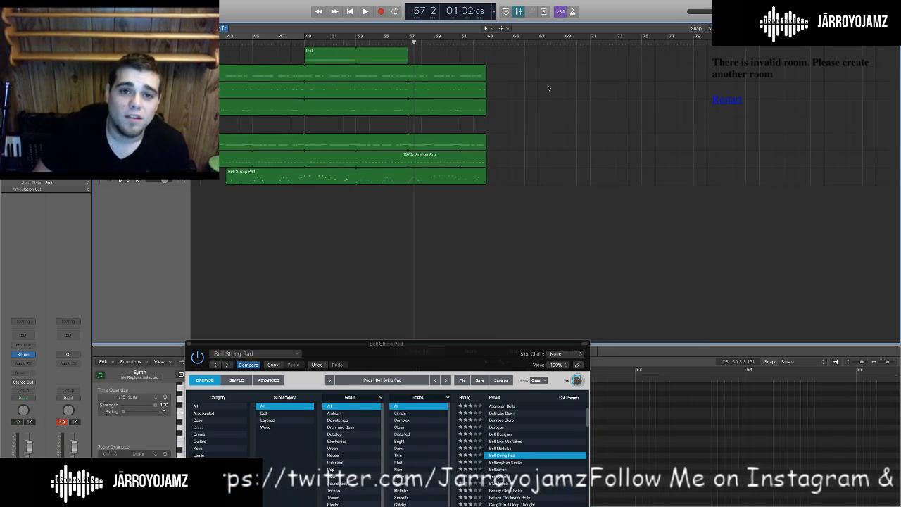
pyautogui.moveTo(404, 54); pyautogui.dragTo(485, 59)
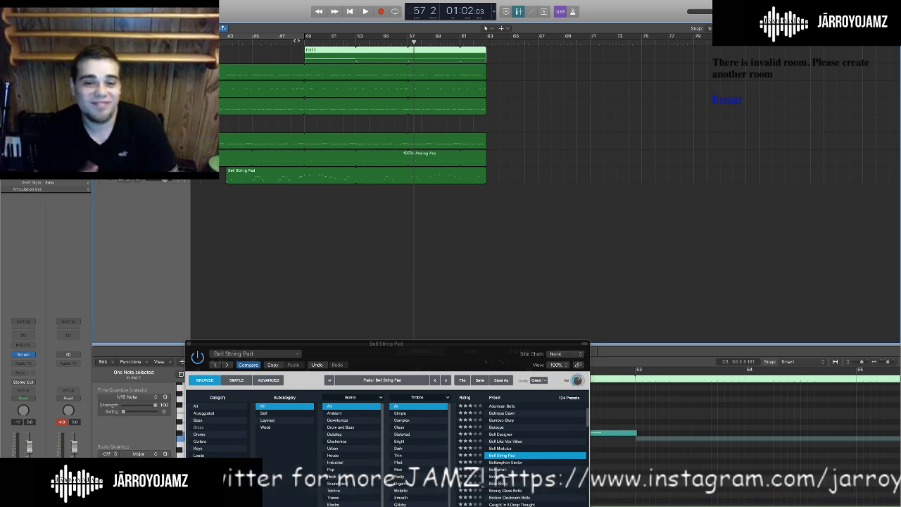
# Play back the arrangement from bar 48 to the end of the loops at bar 63.
pyautogui.hscroll(2, 296, 40)
pyautogui.click(273, 42)
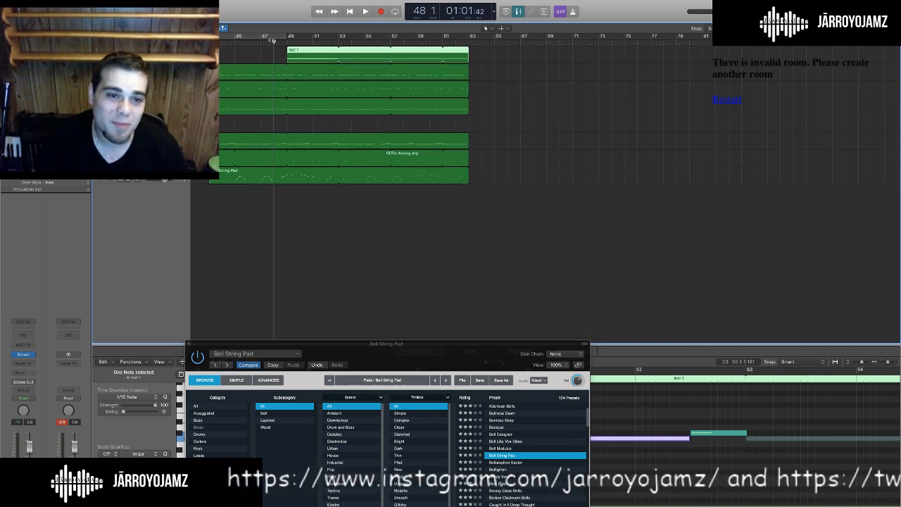
pyautogui.hscroll(-5, 333, 65)
pyautogui.press('space')
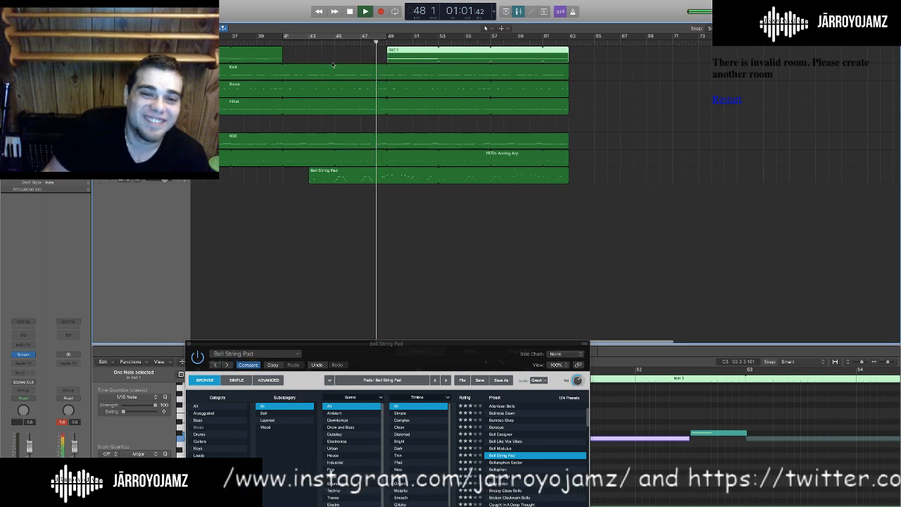
pyautogui.hscroll(1, 346, 65)
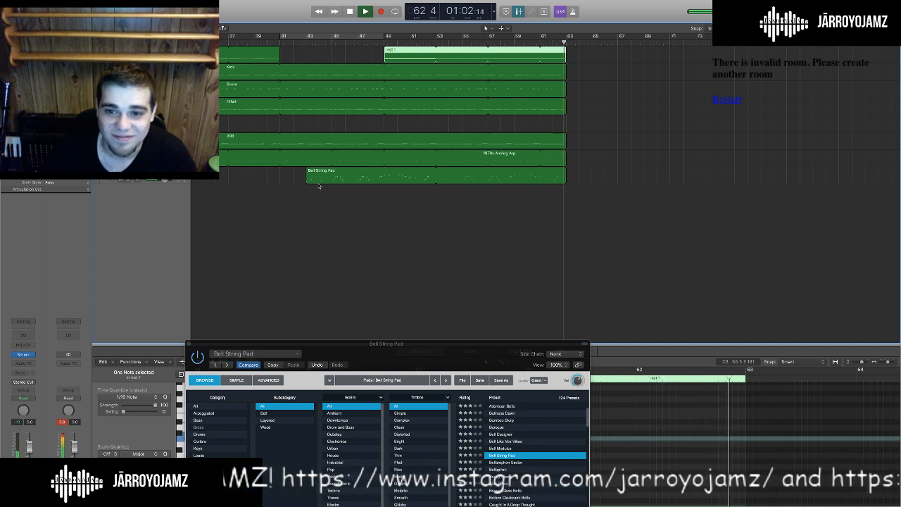
pyautogui.hscroll(3, 380, 199)
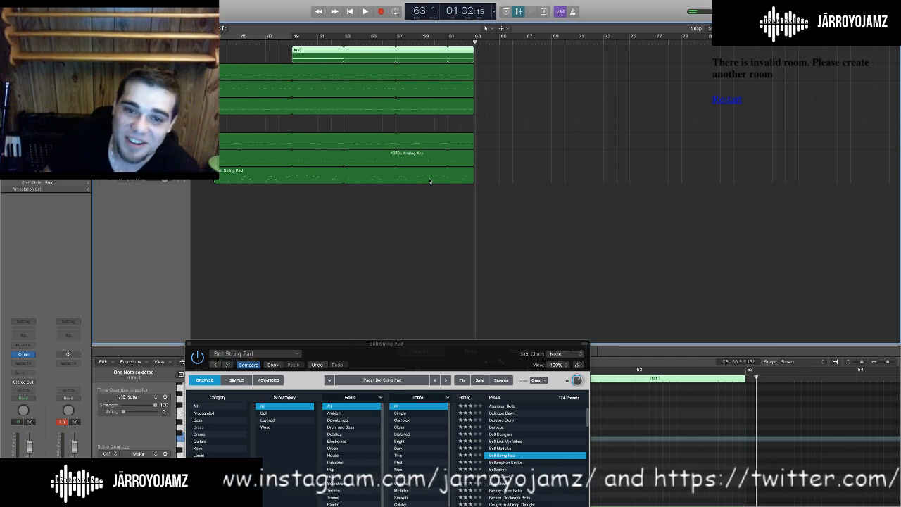
# Try looping the Bell String Pad region alone to bar 67 and play back the ending from shortly before bar 63.
pyautogui.hscroll(-2, 493, 99)
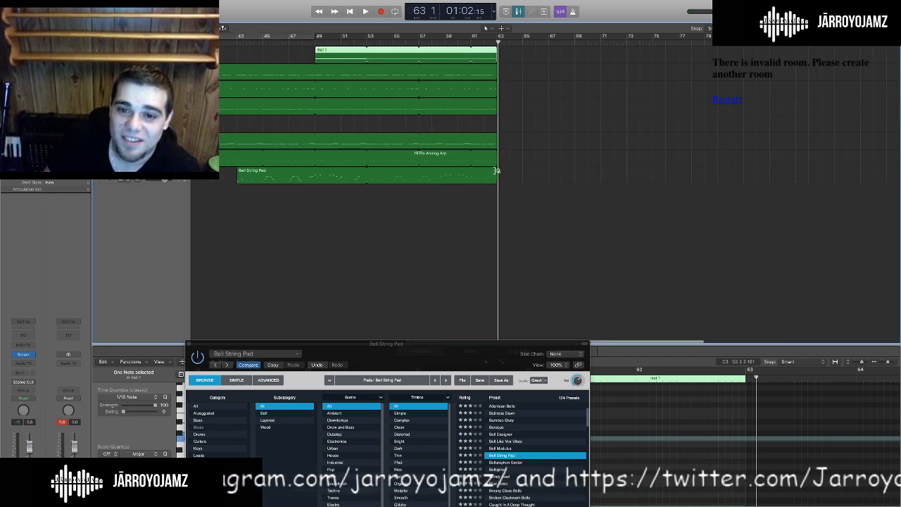
pyautogui.moveTo(495, 171); pyautogui.dragTo(548, 183)
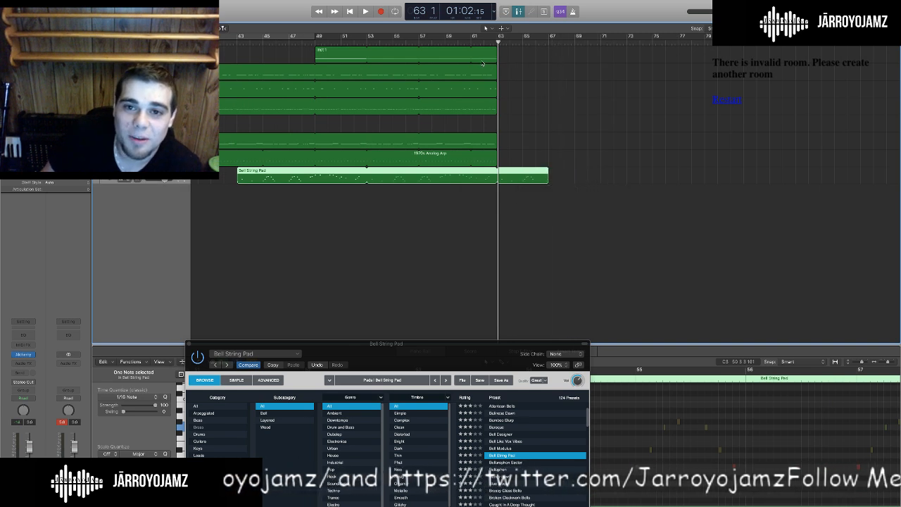
pyautogui.click(482, 41)
pyautogui.press('space')
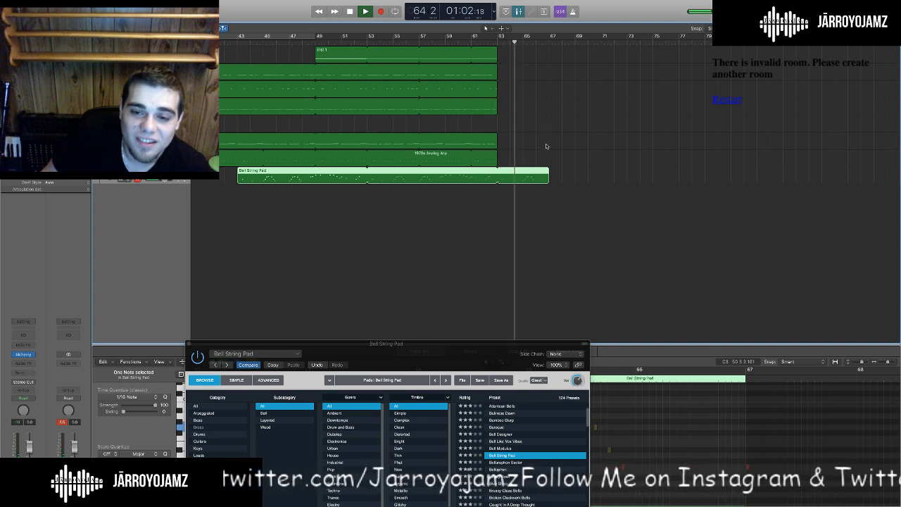
# Extend the loops of the Bell String Pad, 1970s Analog Arp, 808, Hihat, Snare, Kick and Inst 1 regions to bar 65.
pyautogui.moveTo(495, 150); pyautogui.dragTo(522, 171)
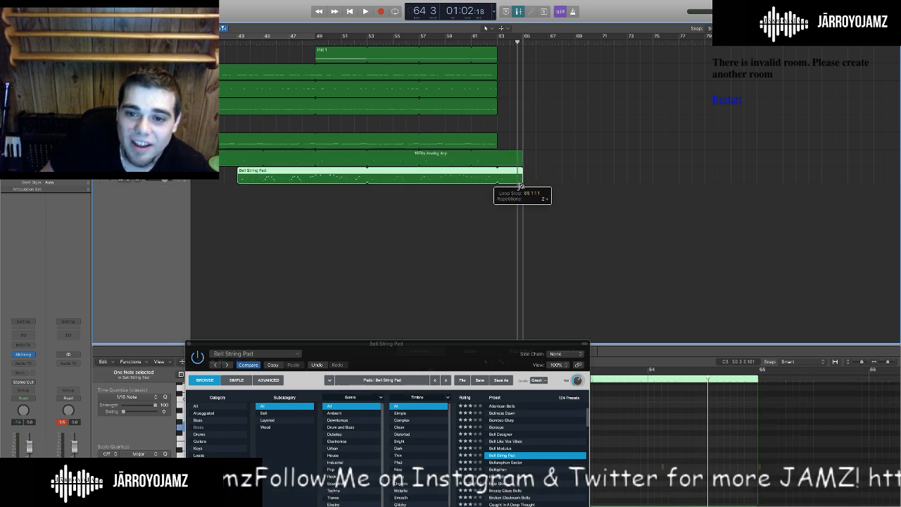
pyautogui.moveTo(499, 135); pyautogui.dragTo(525, 138)
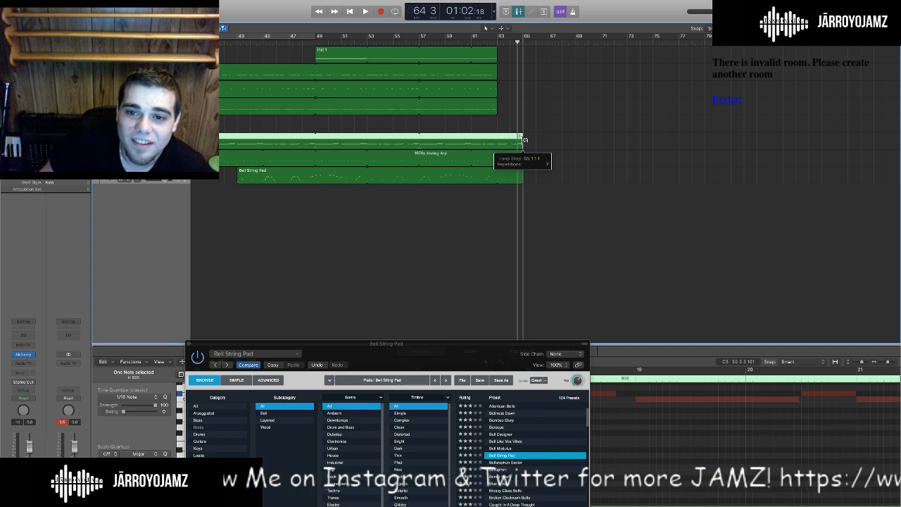
pyautogui.moveTo(497, 103); pyautogui.dragTo(523, 49)
pyautogui.hscroll(-10, 660, 132)
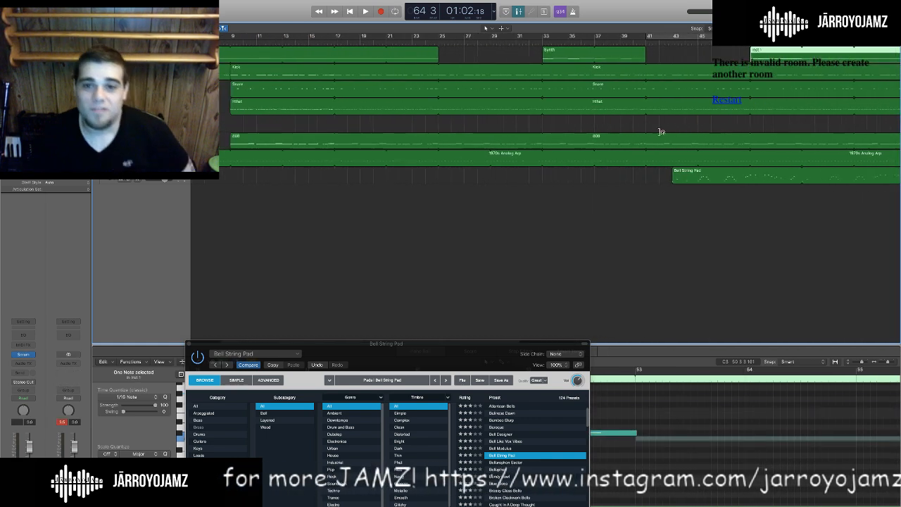
pyautogui.hscroll(10, 416, 204)
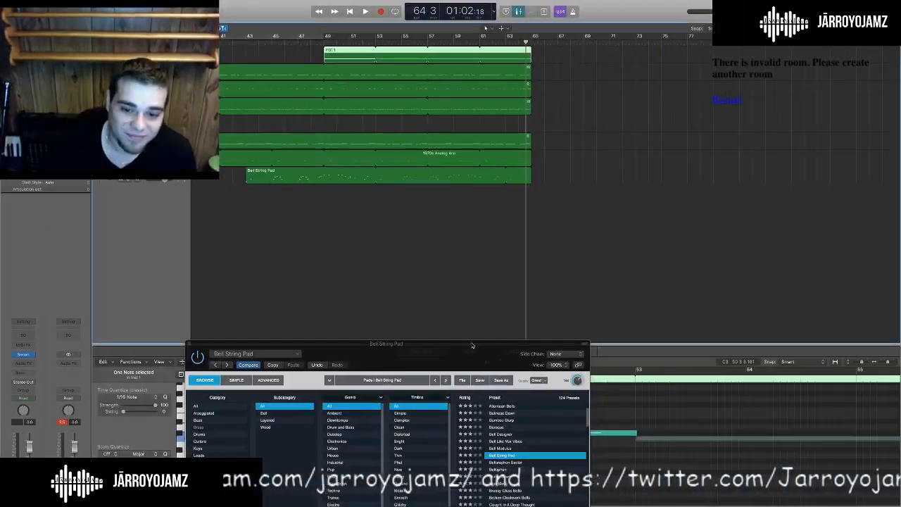
# Move the Bell String Pad instrument window off the timeline and play back the arrangement from about bar 49 to bar 57.
pyautogui.moveTo(412, 385); pyautogui.dragTo(759, 165)
pyautogui.click(384, 230)
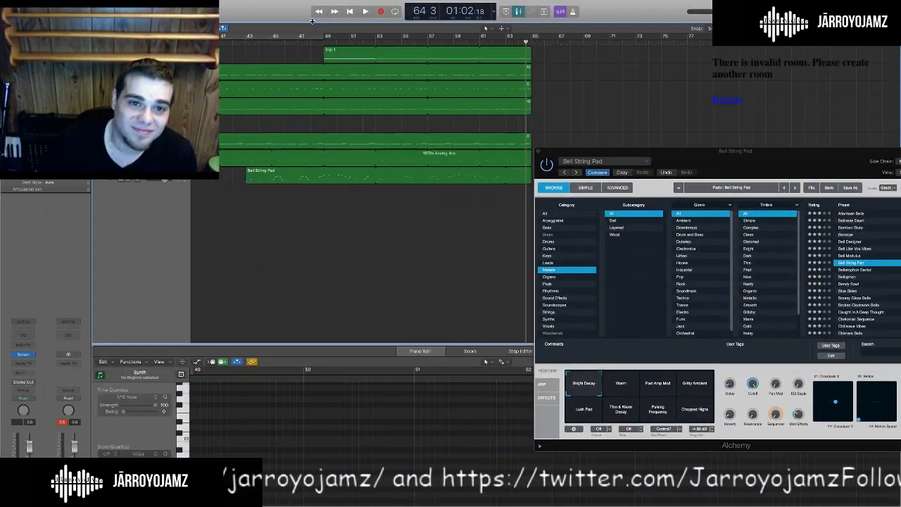
pyautogui.doubleClick(321, 44)
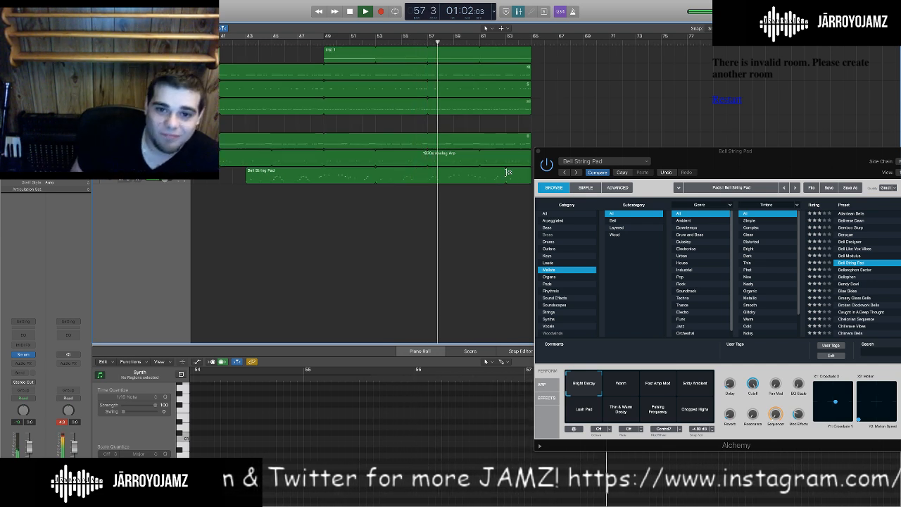
pyautogui.press('space')
# Place the playhead at bar 23, show the mixer, and inspect the Synth track's Serum instrument before closing its window.
pyautogui.hscroll(-5, 417, 231)
pyautogui.hscroll(-3, 417, 231)
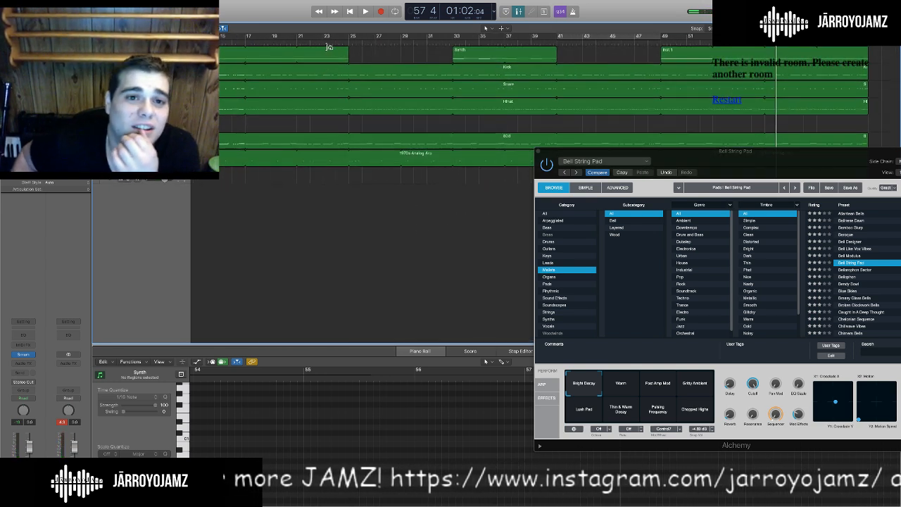
pyautogui.click(329, 41)
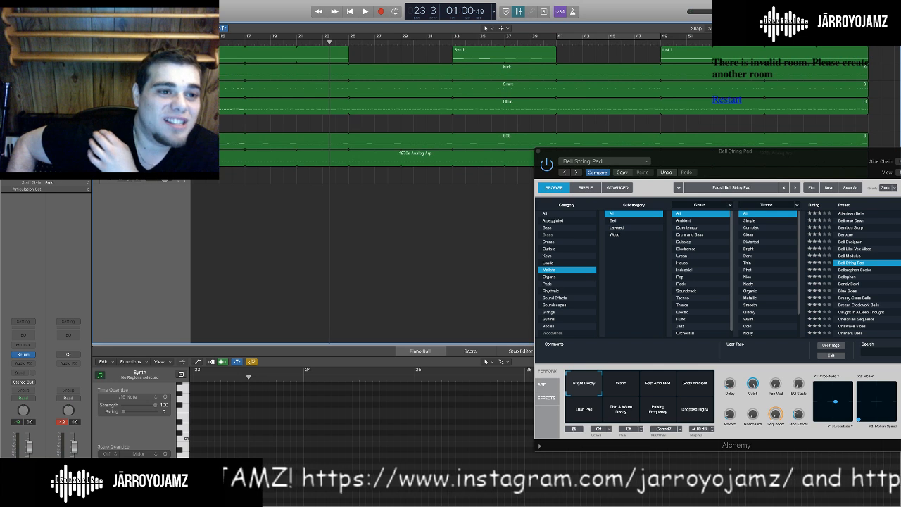
pyautogui.click(141, 54)
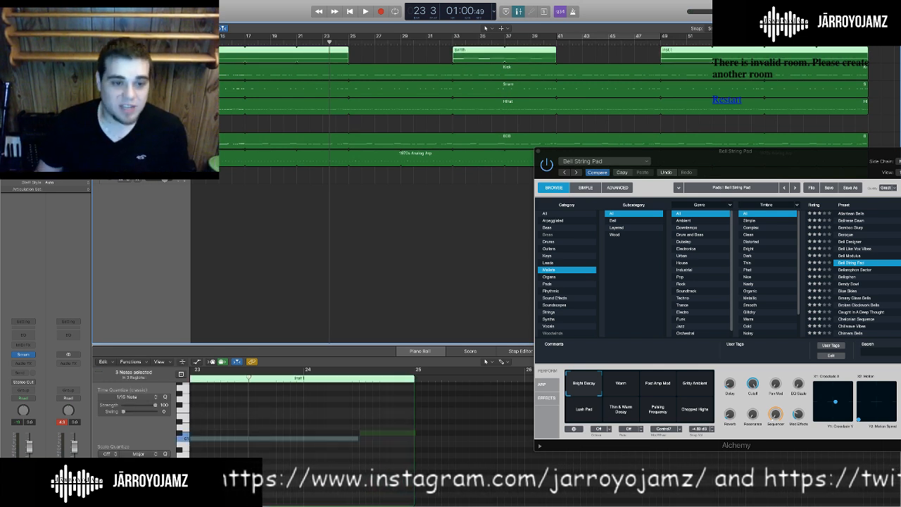
pyautogui.press('x')
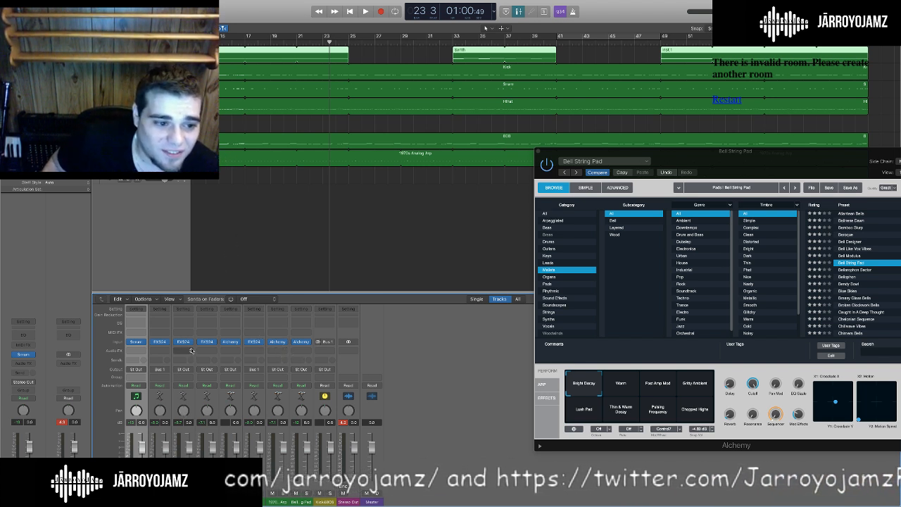
pyautogui.click(135, 342)
pyautogui.moveTo(193, 23); pyautogui.dragTo(395, 81)
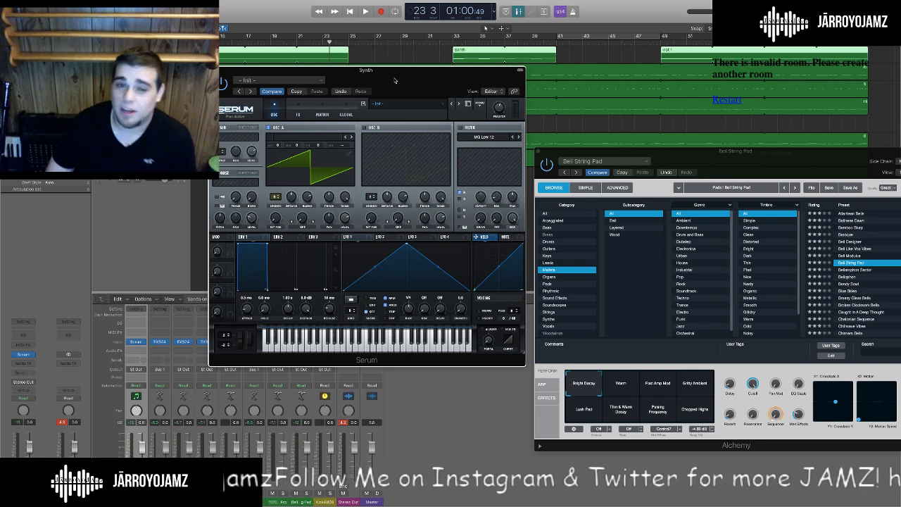
pyautogui.moveTo(395, 81); pyautogui.dragTo(365, 83)
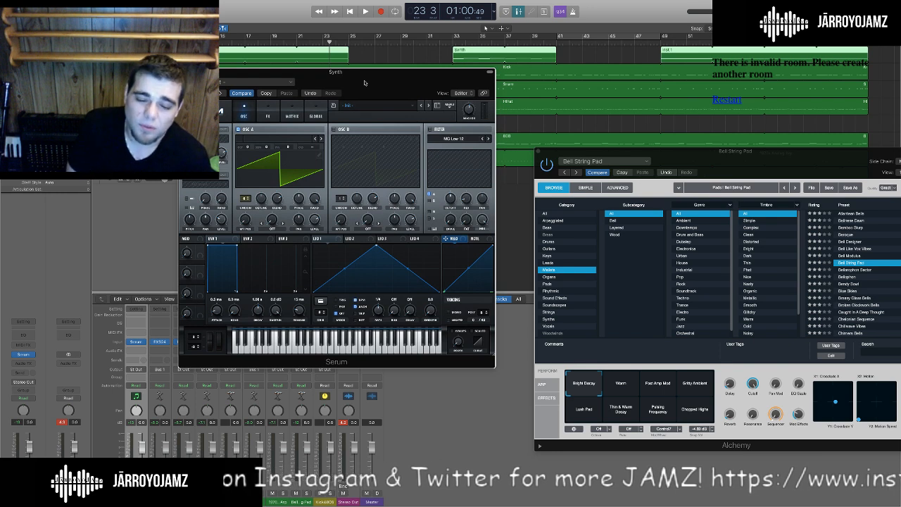
pyautogui.moveTo(364, 83); pyautogui.dragTo(351, 150)
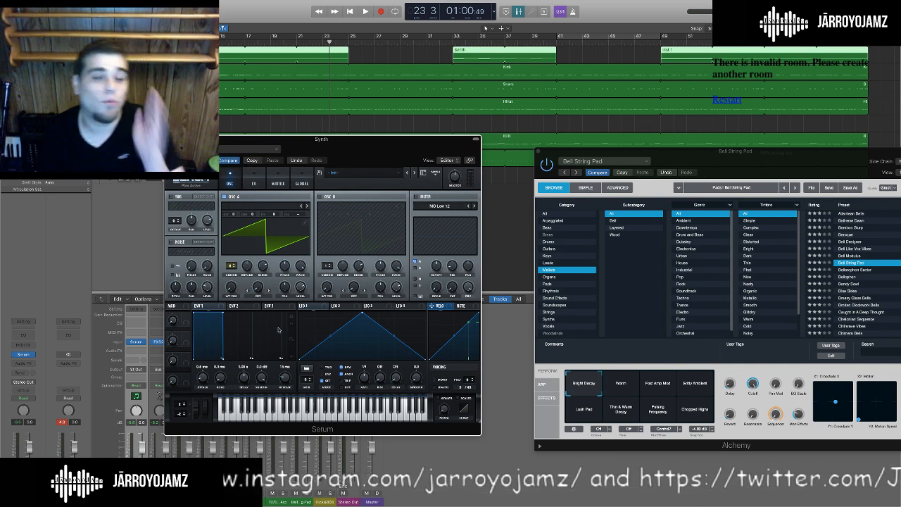
pyautogui.click(169, 139)
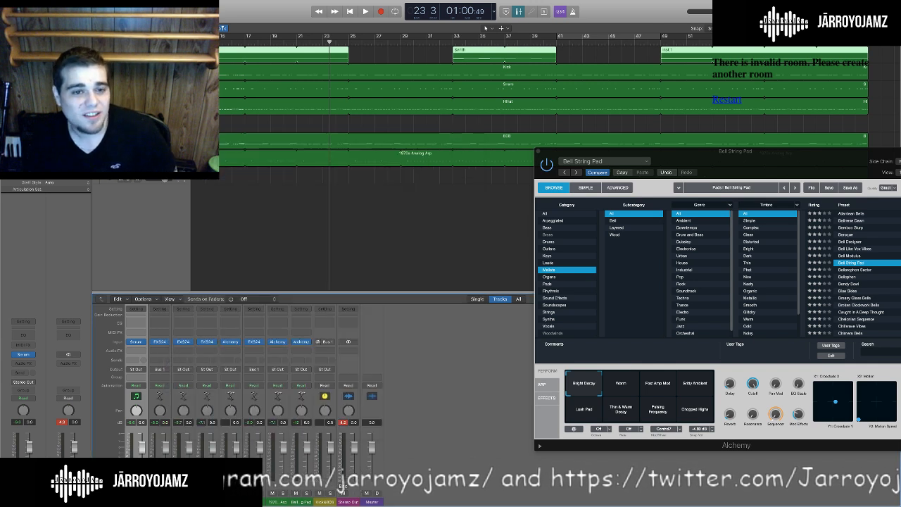
# Play back the opening of the arrangement up to about bar 2.
pyautogui.hscroll(-5, 280, 74)
pyautogui.moveTo(339, 42); pyautogui.dragTo(194, 42)
pyautogui.press('space')
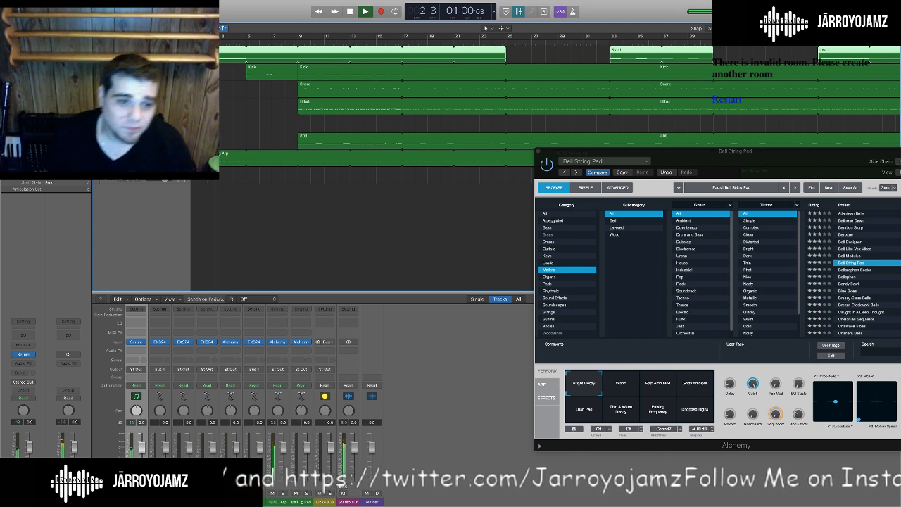
pyautogui.press('space')
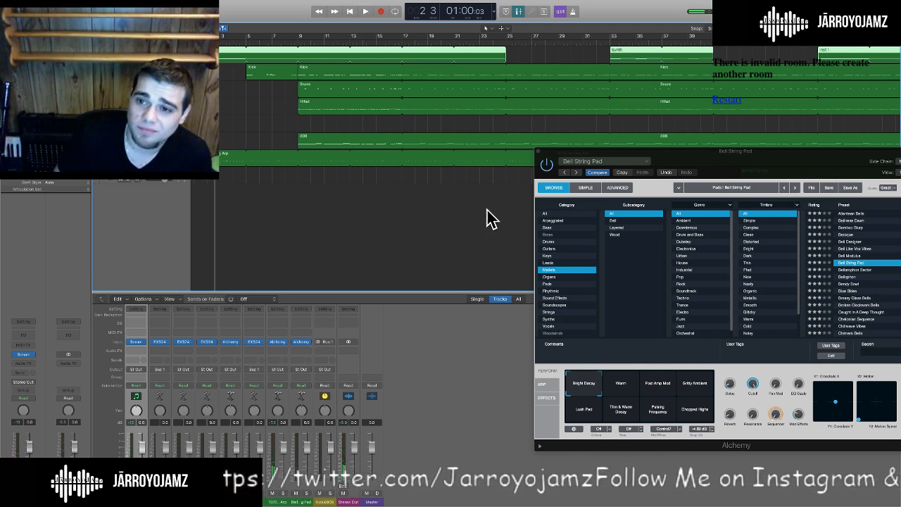
# Move the Bell String Pad instrument window over the mixer and play back the arrangement from about bar 57 to bar 58.
pyautogui.moveTo(731, 151); pyautogui.dragTo(347, 296)
pyautogui.hscroll(10, 365, 258)
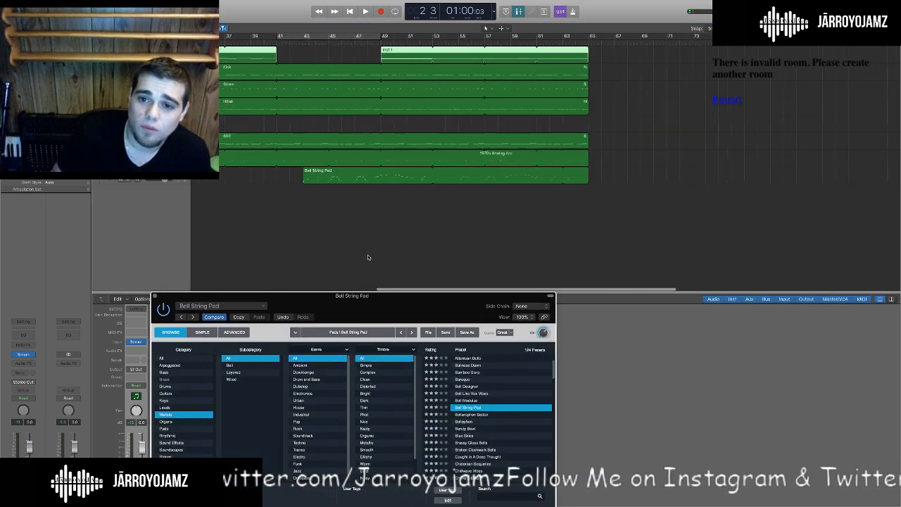
pyautogui.click(468, 43)
pyautogui.press('space')
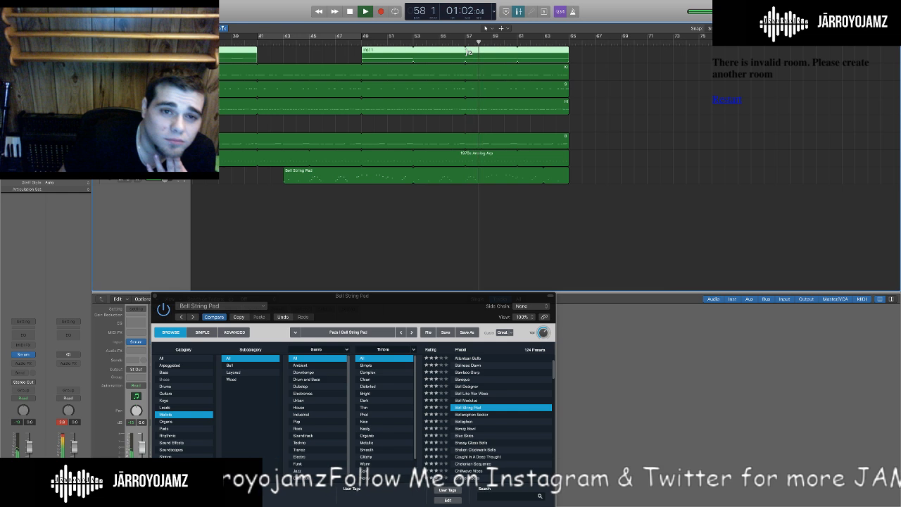
pyautogui.press('space')
# Play back the arrangement from bar 21 to the Bell String Pad entry at bar 43.
pyautogui.hscroll(-8, 358, 71)
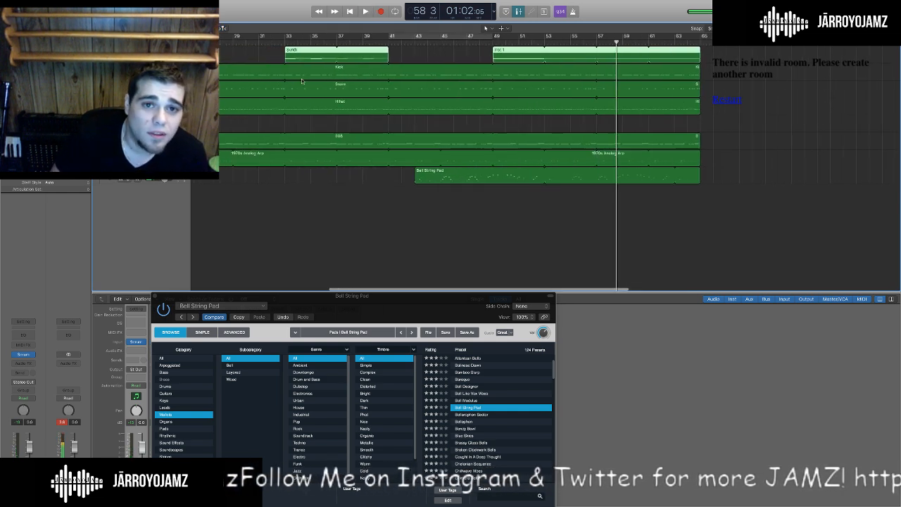
pyautogui.hscroll(-10, 358, 72)
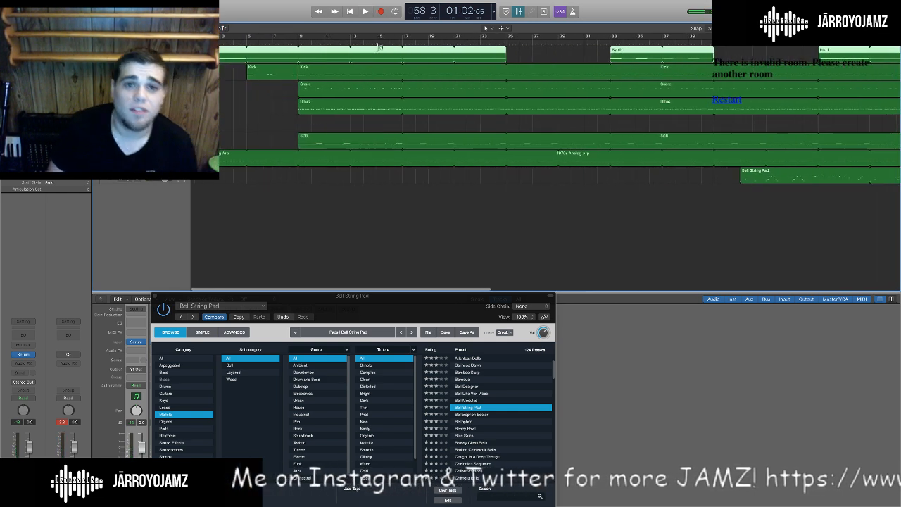
pyautogui.click(388, 42)
pyautogui.press('Return')
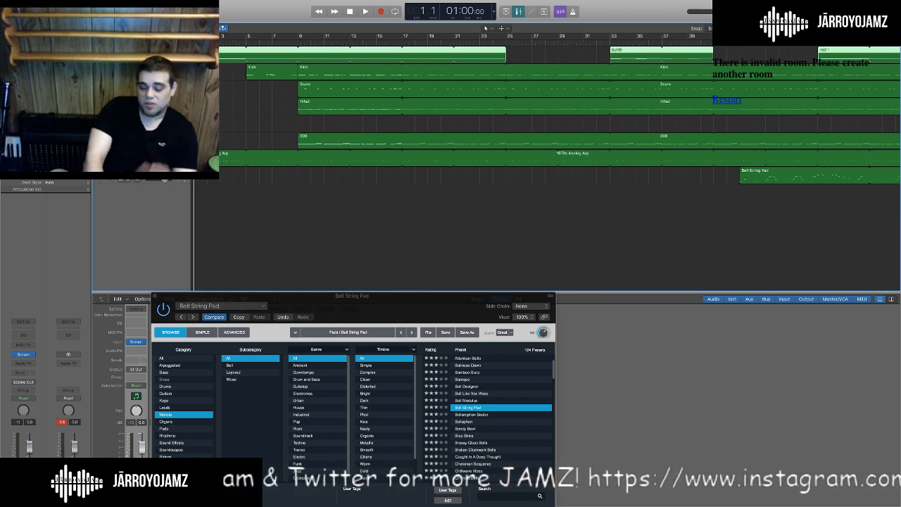
pyautogui.press('space')
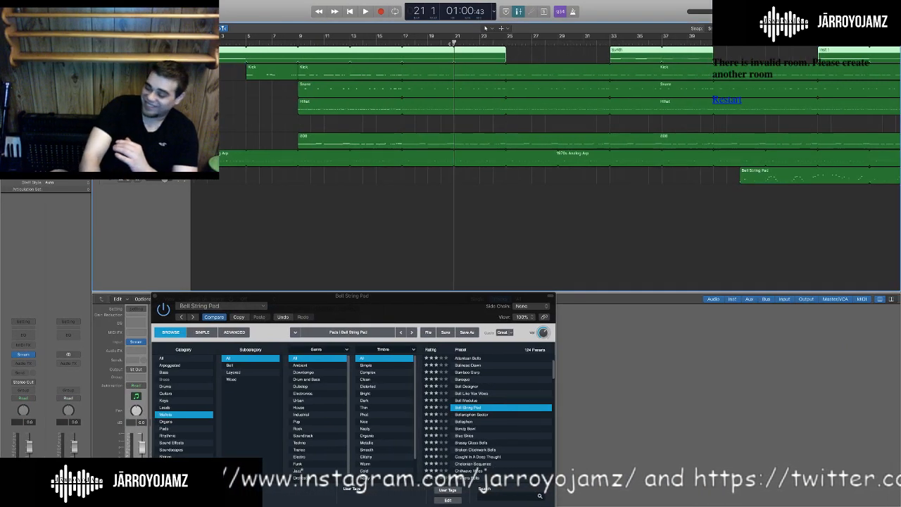
pyautogui.press('space')
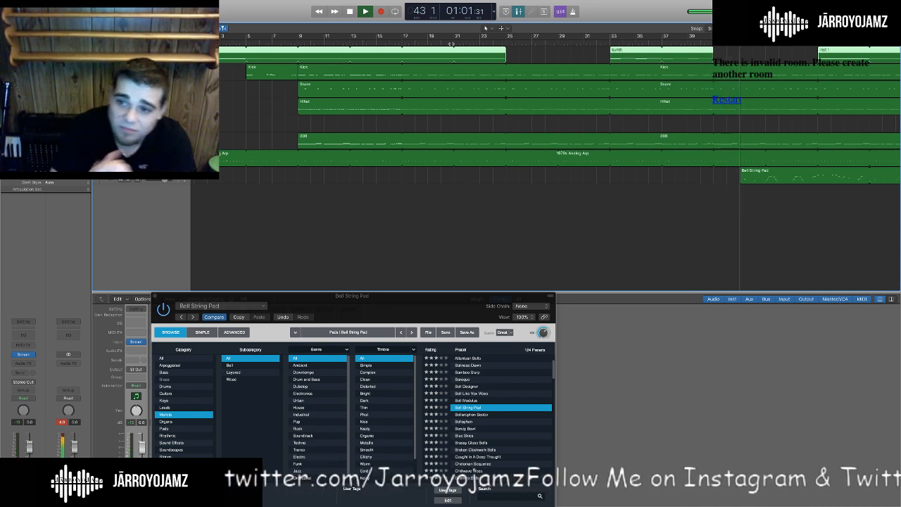
pyautogui.press('space')
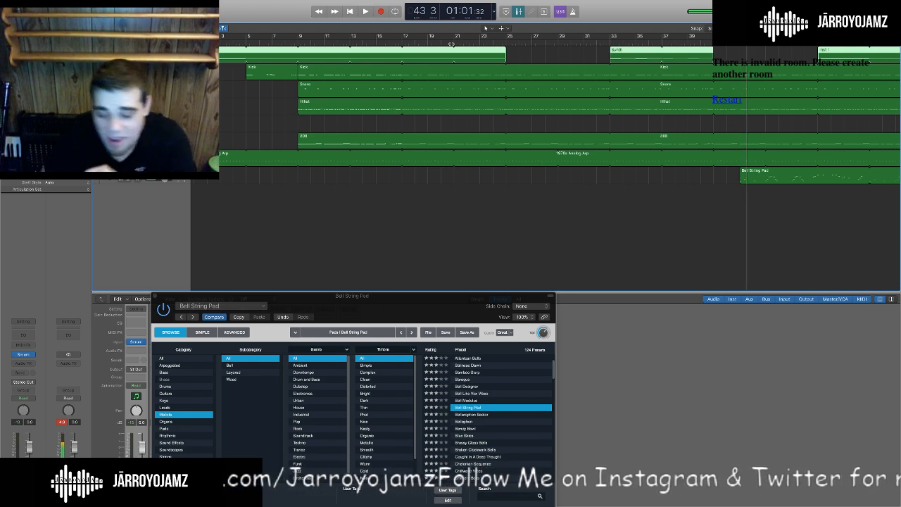
# Move the Bell String Pad region to start at bar 41, with its loops ending at bar 65.
pyautogui.hscroll(5, 534, 236)
pyautogui.click(523, 229)
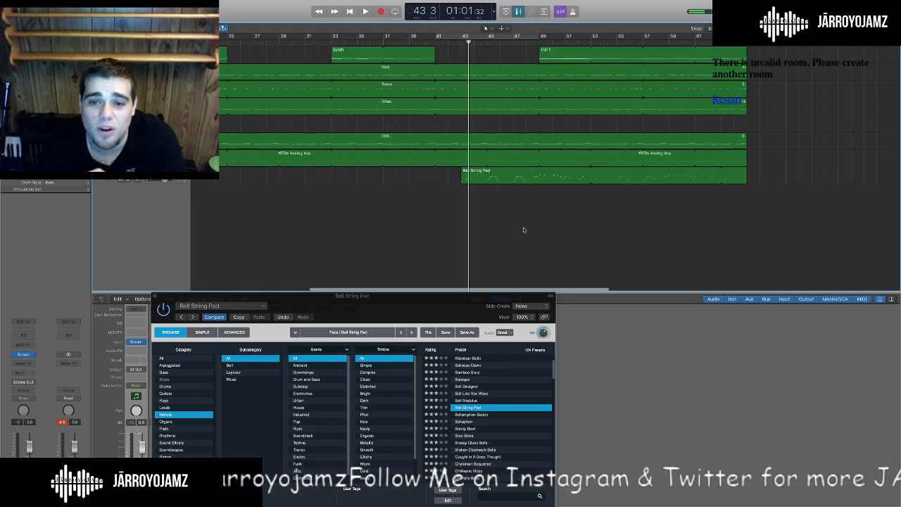
pyautogui.moveTo(518, 179)
pyautogui.mouseDown()
pyautogui.moveTo(487, 180)
pyautogui.moveTo(533, 178)
pyautogui.mouseUp()
pyautogui.hscroll(8, 512, 236)
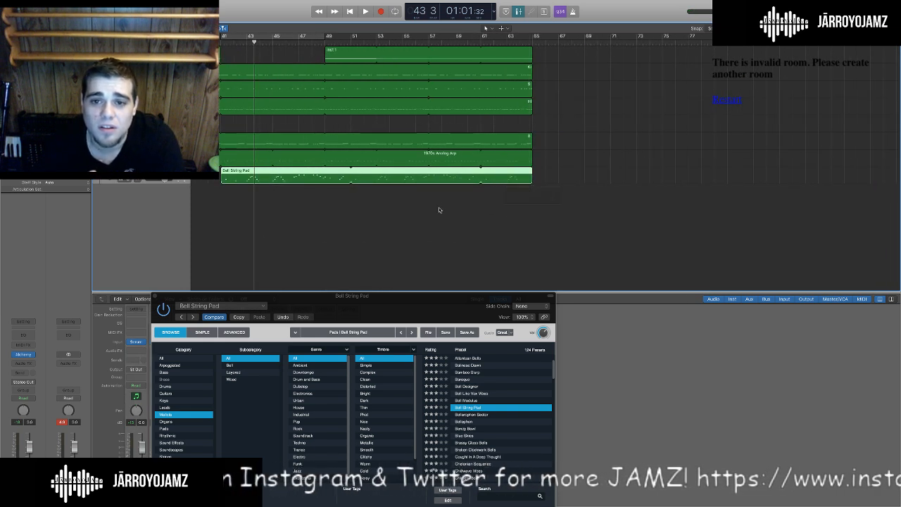
# Play back the arrangement from shortly before the Bell String Pad entry to the end at bar 65.
pyautogui.hscroll(-8, 436, 208)
pyautogui.click(326, 35)
pyautogui.press('space')
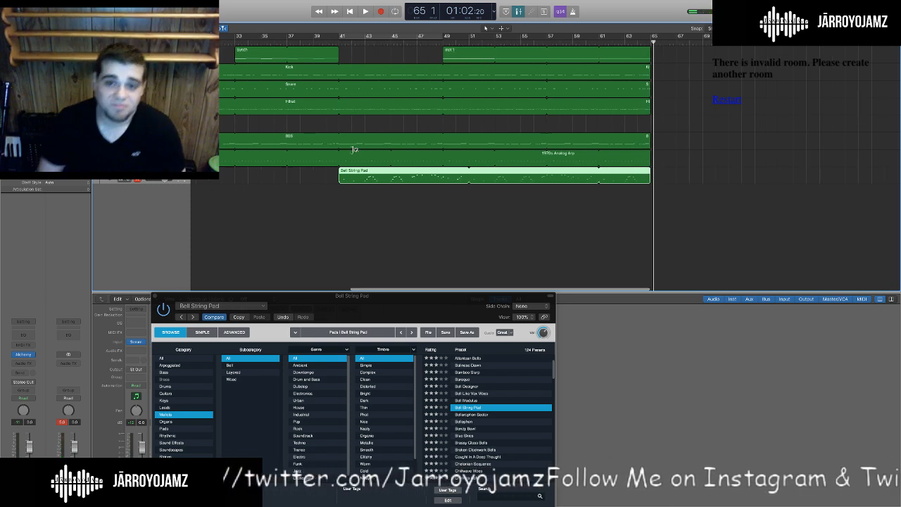
# Review the whole arrangement and play it back again, stopping at about bar 52.
pyautogui.hscroll(-10, 355, 240)
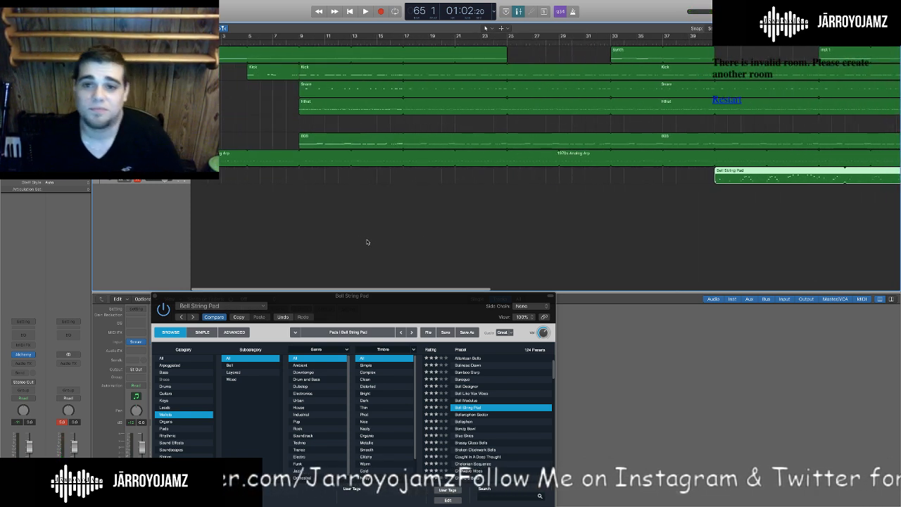
pyautogui.hscroll(-2, 367, 241)
pyautogui.hscroll(6, 340, 82)
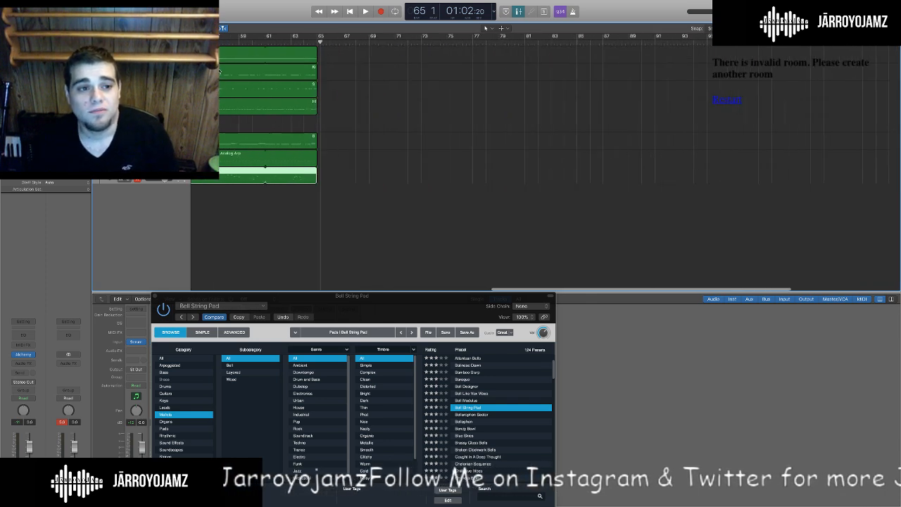
pyautogui.hscroll(10, 340, 83)
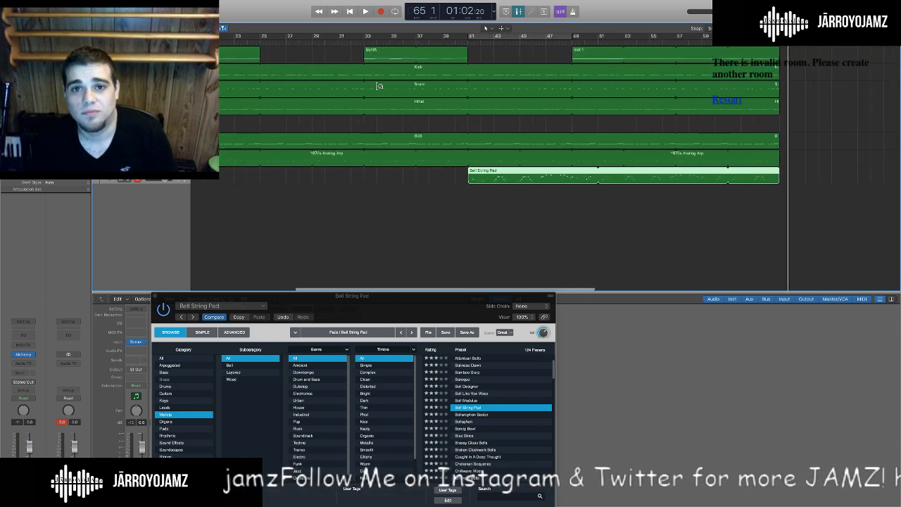
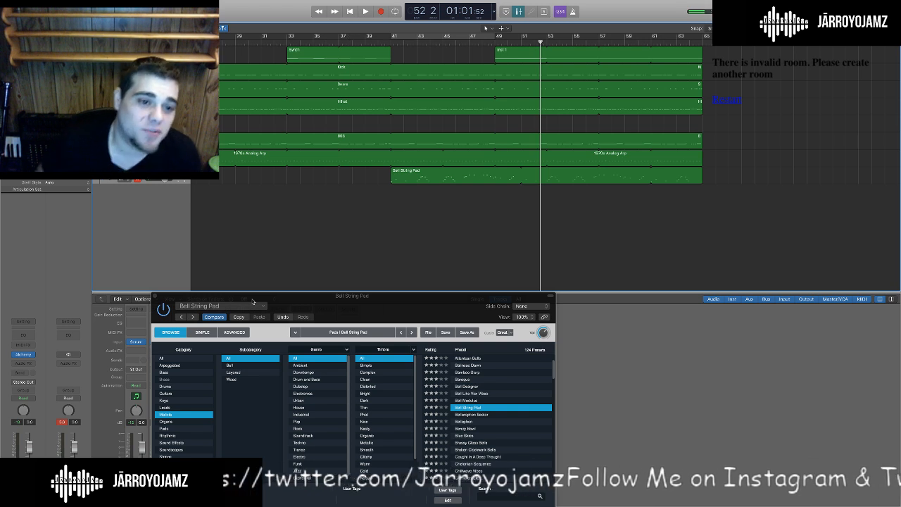
pyautogui.hscroll(-5, 314, 193)
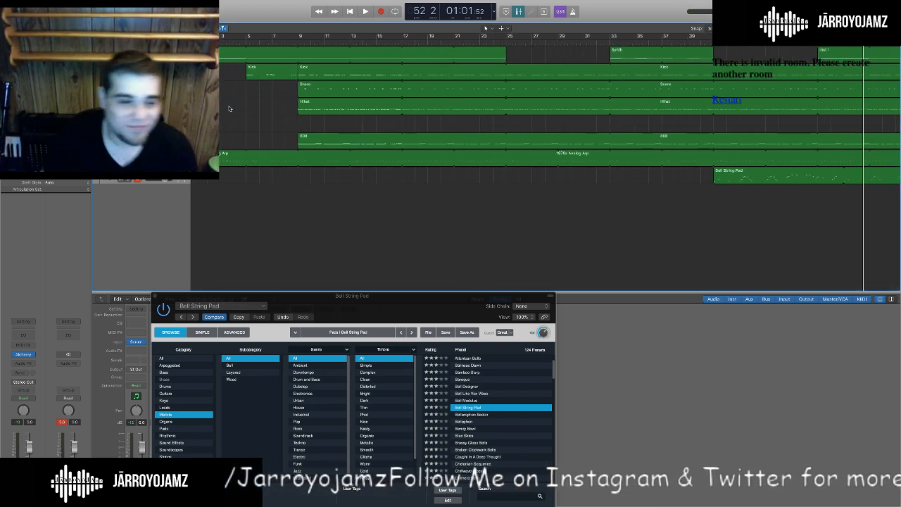
pyautogui.hscroll(1, 231, 204)
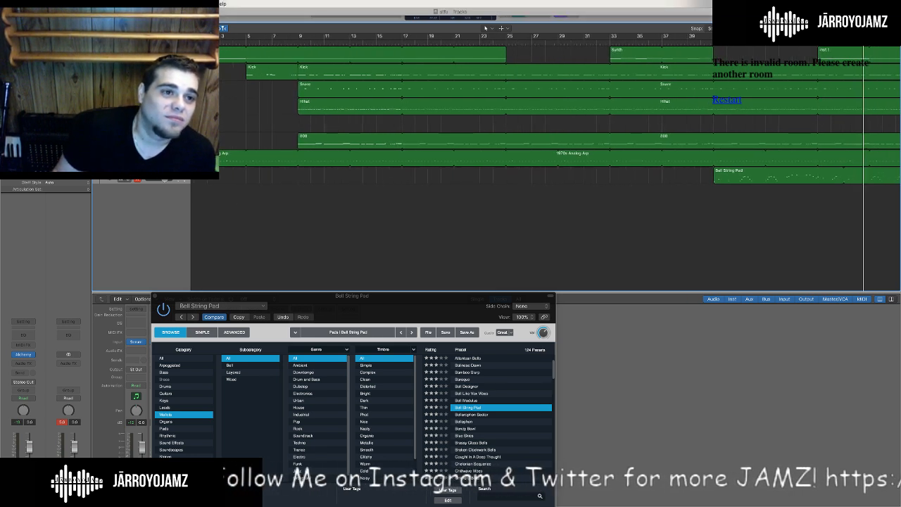
# Create one new software instrument track with a stereo EXS24 sampler as its instrument.
pyautogui.press('super+w')
pyautogui.press('alt+super+n')
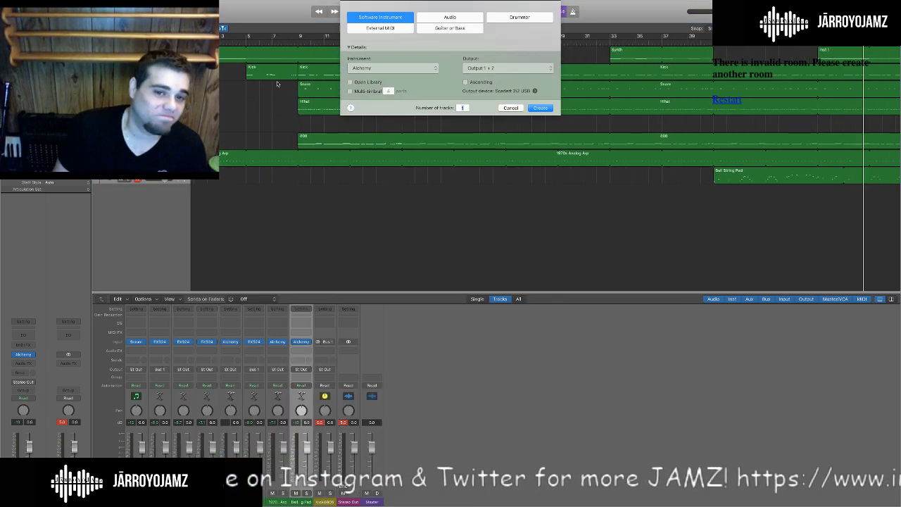
pyautogui.click(393, 67)
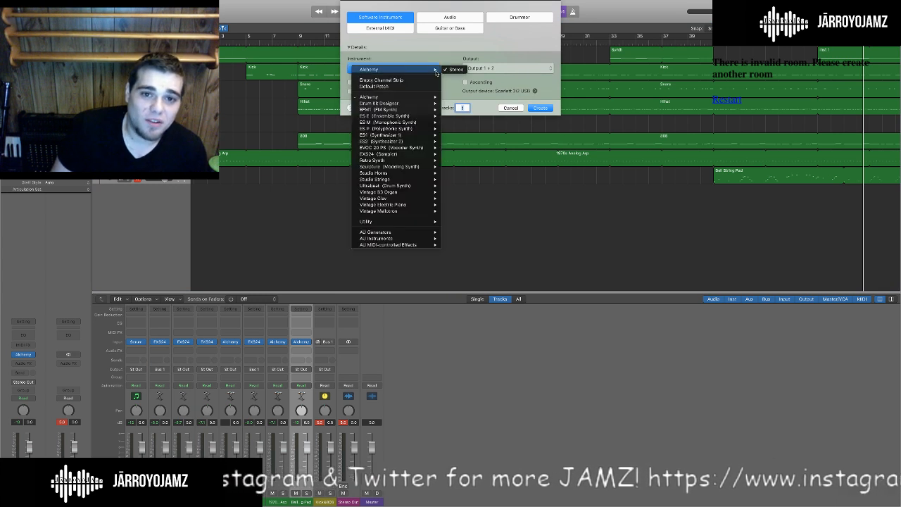
pyautogui.moveTo(403, 123)
pyautogui.moveTo(401, 156)
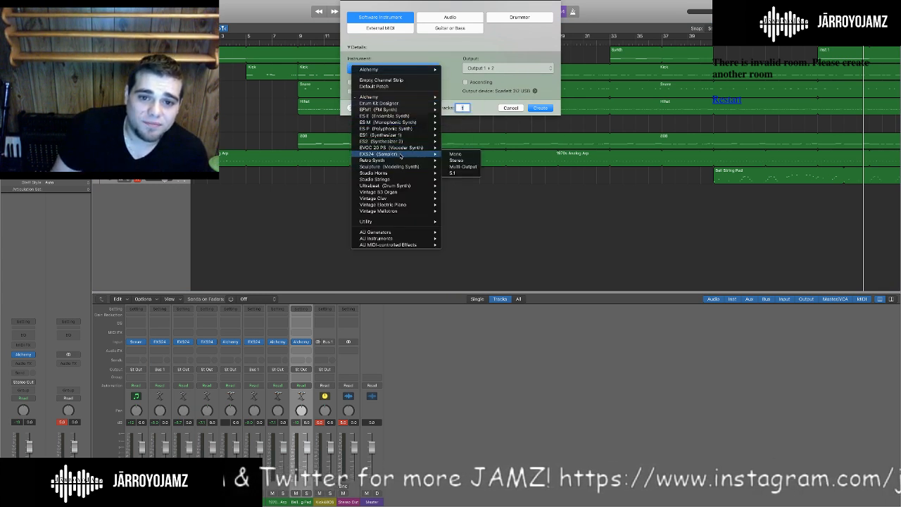
pyautogui.click(459, 161)
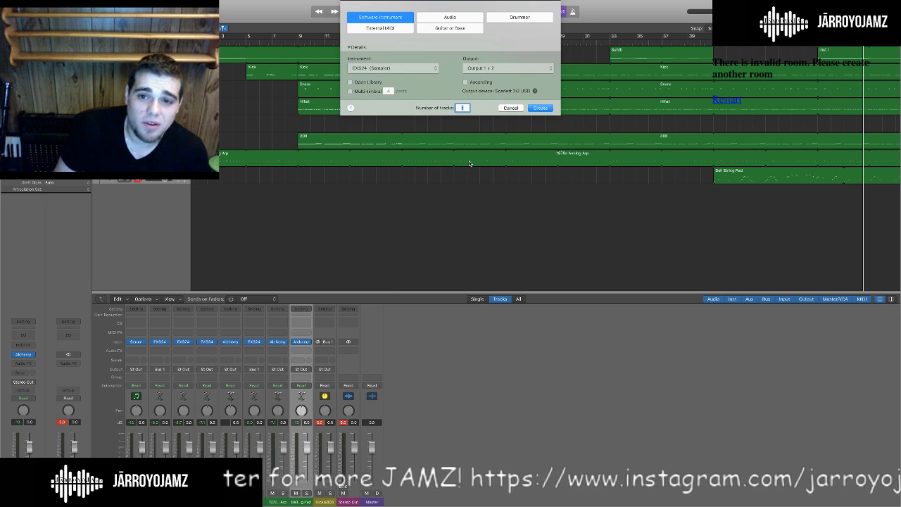
pyautogui.click(539, 108)
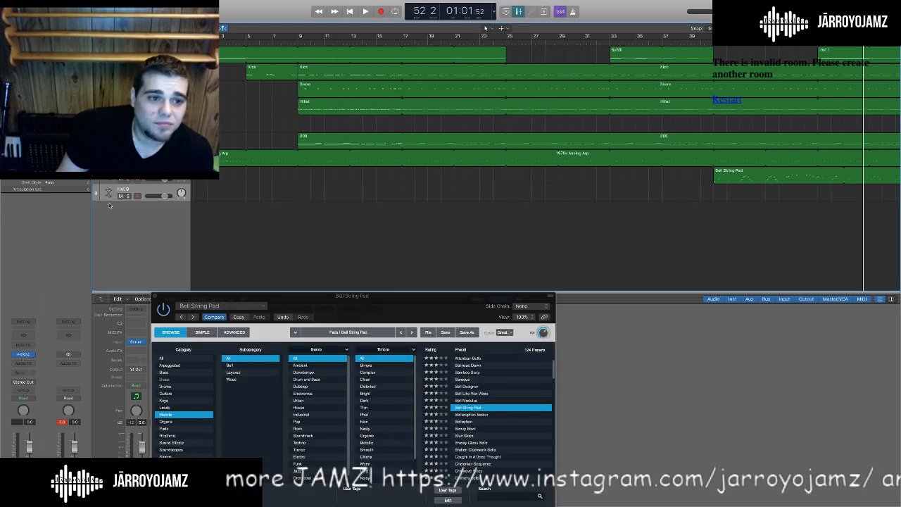
# Move the EXS24 window clear of the track headers and rename the new track to "chant".
pyautogui.moveTo(239, 11); pyautogui.dragTo(683, 69)
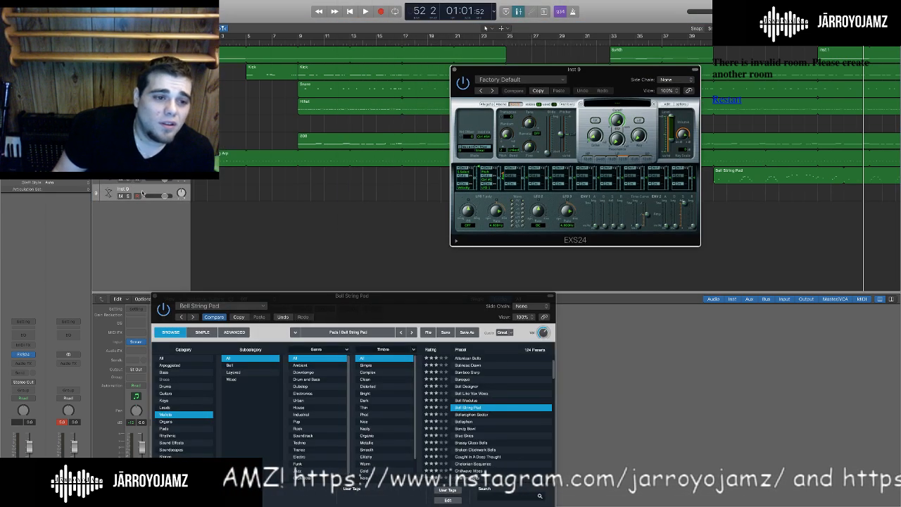
pyautogui.rightClick(122, 190)
pyautogui.click(123, 190)
pyautogui.rightClick(130, 190)
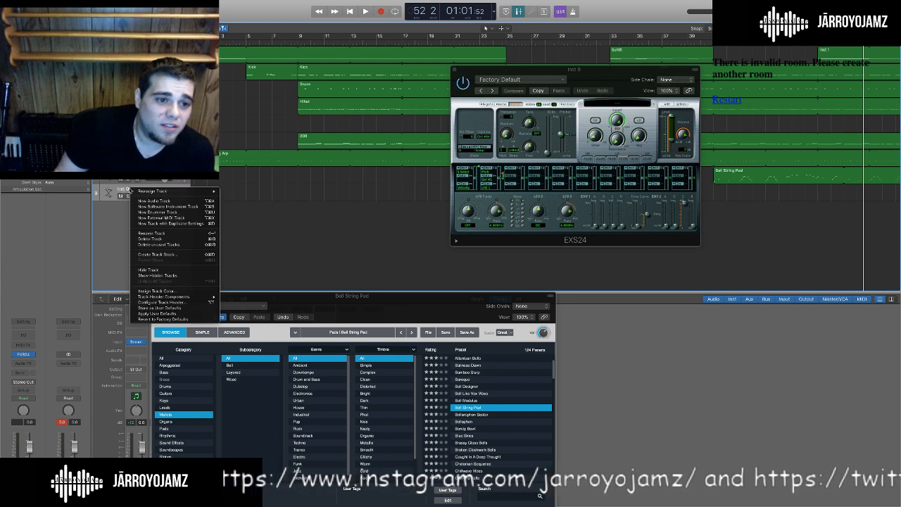
pyautogui.click(132, 192)
pyautogui.doubleClick(131, 190)
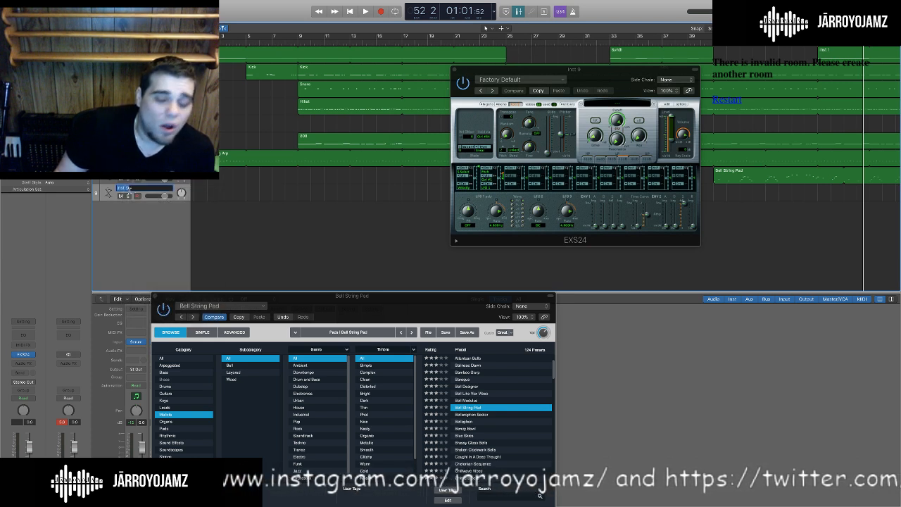
pyautogui.press('BackSpace')
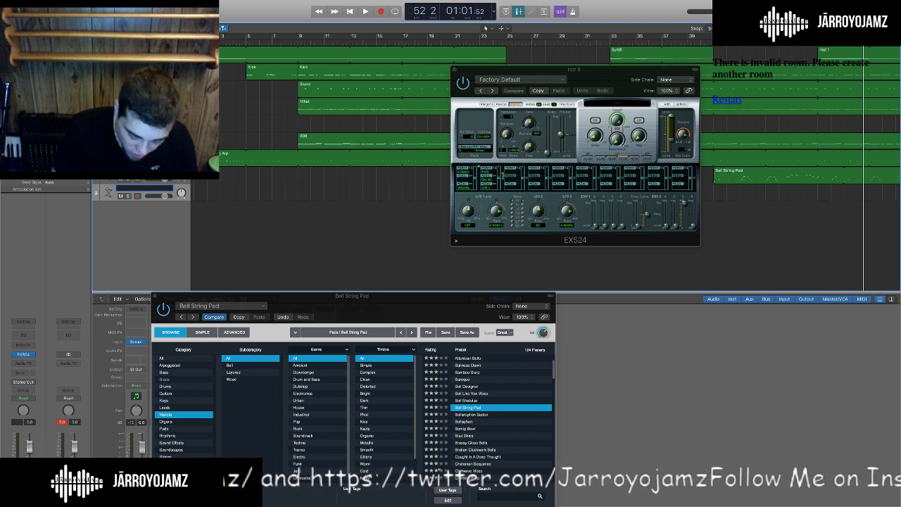
pyautogui.write('chant')
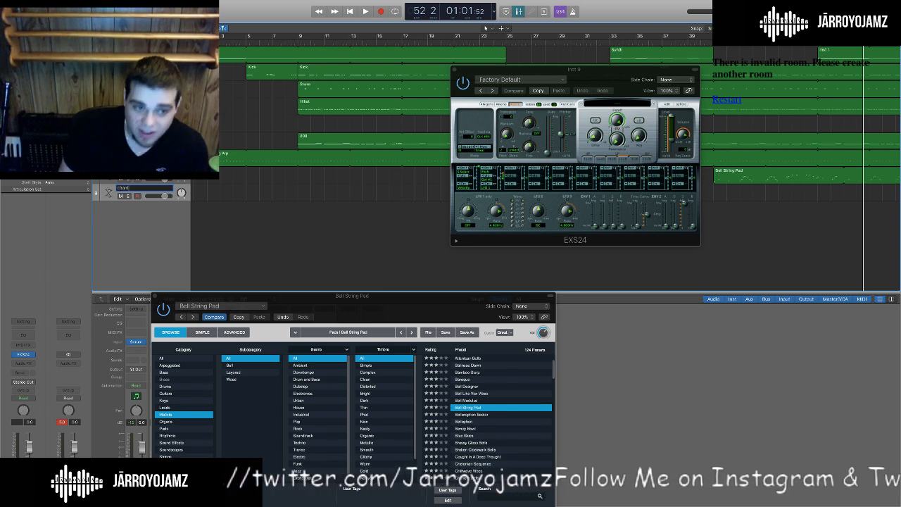
pyautogui.press('Return')
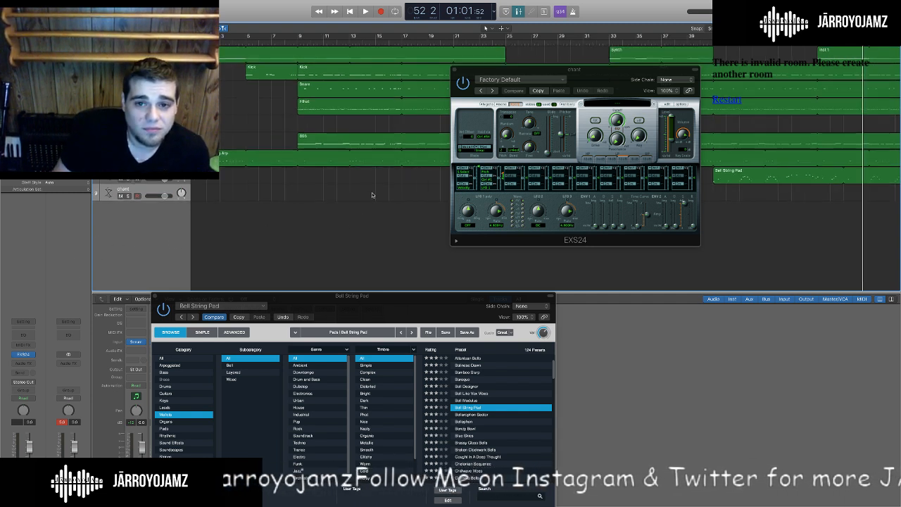
# Close the Bell String Pad and EXS24 plug-in windows to clear the view of the arrangement.
pyautogui.moveTo(610, 77); pyautogui.dragTo(447, 45)
pyautogui.moveTo(316, 307); pyautogui.dragTo(748, 192)
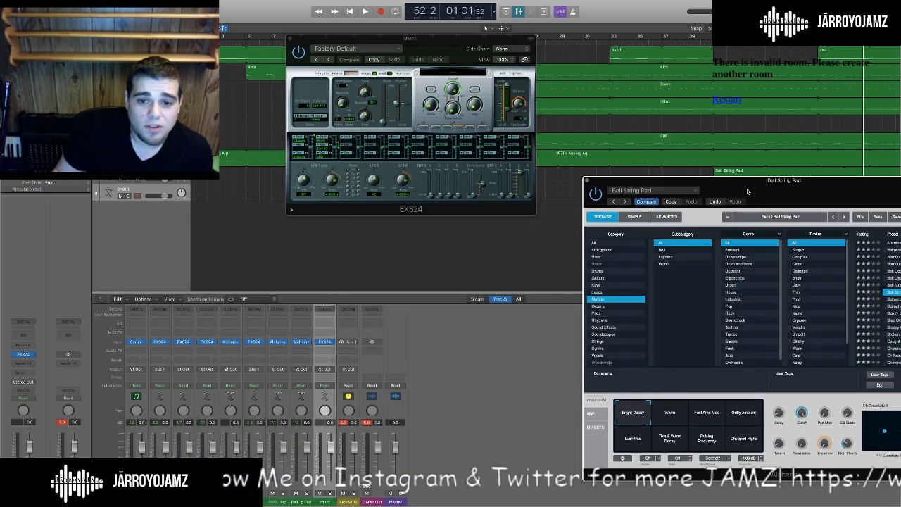
pyautogui.click(587, 181)
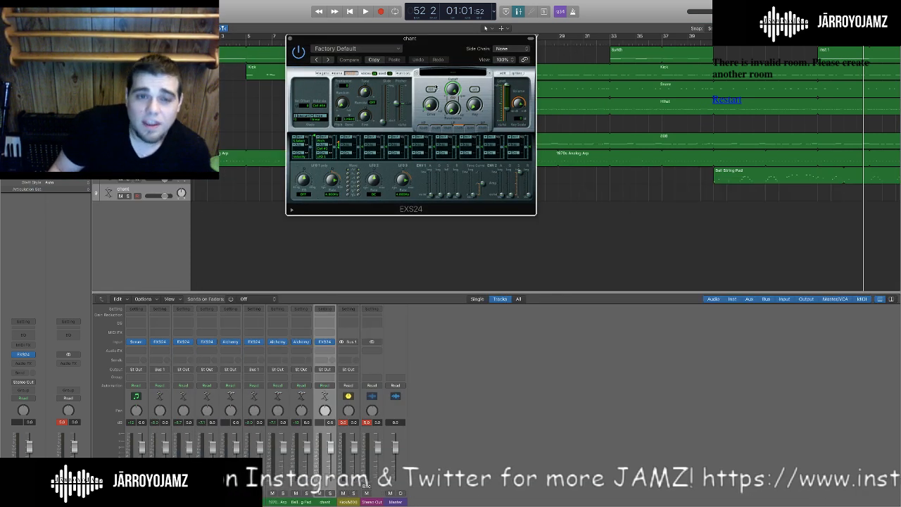
pyautogui.click(291, 39)
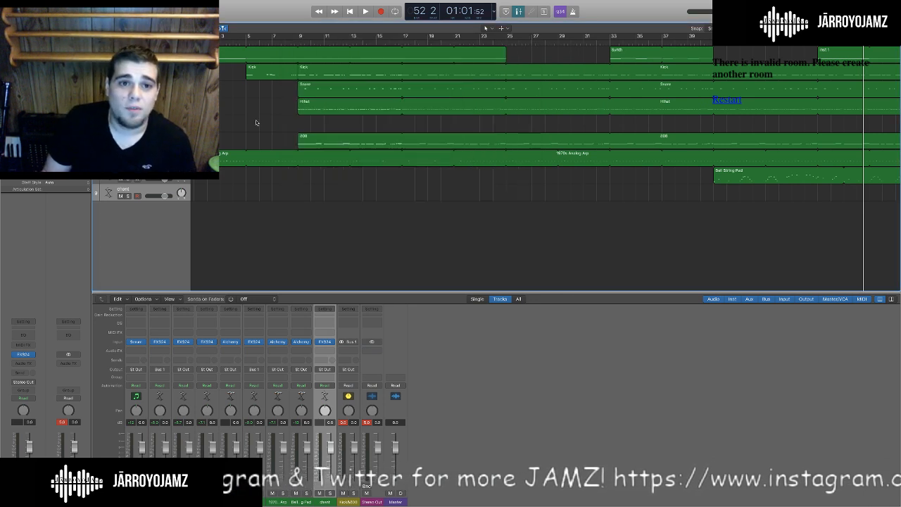
# Reopen the EXS24 sampler on the chant track and open its Instrument Editor.
pyautogui.press('x')
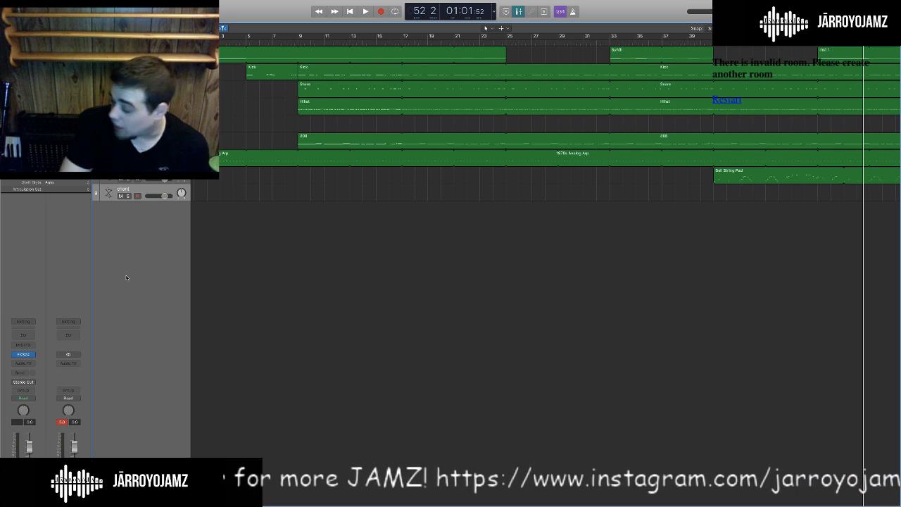
pyautogui.press('x')
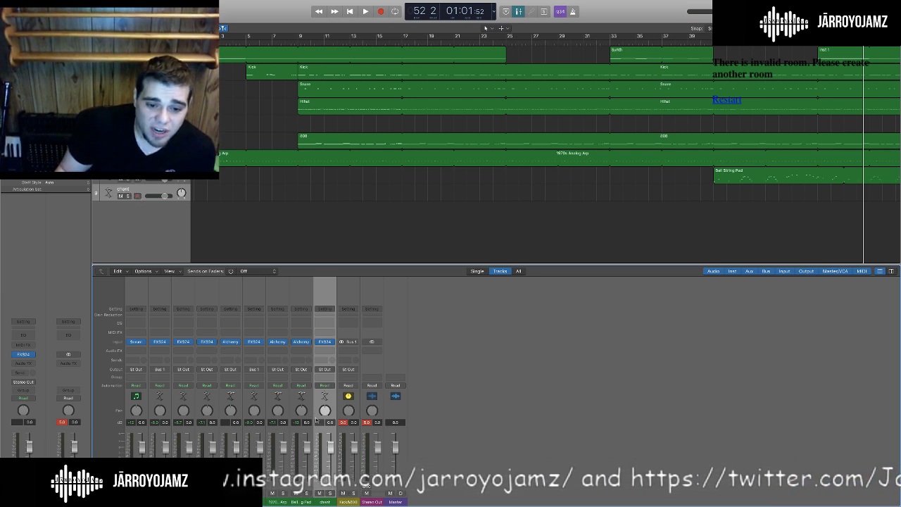
pyautogui.click(328, 344)
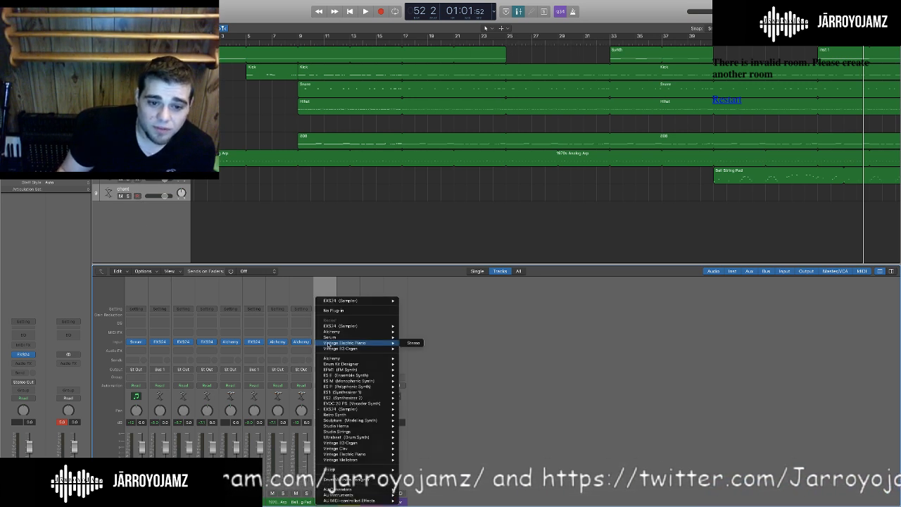
pyautogui.click(452, 365)
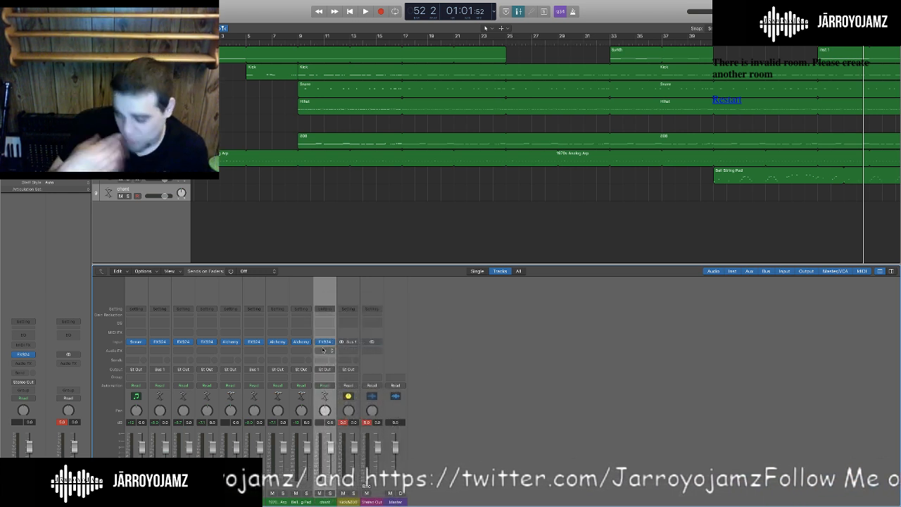
pyautogui.click(325, 342)
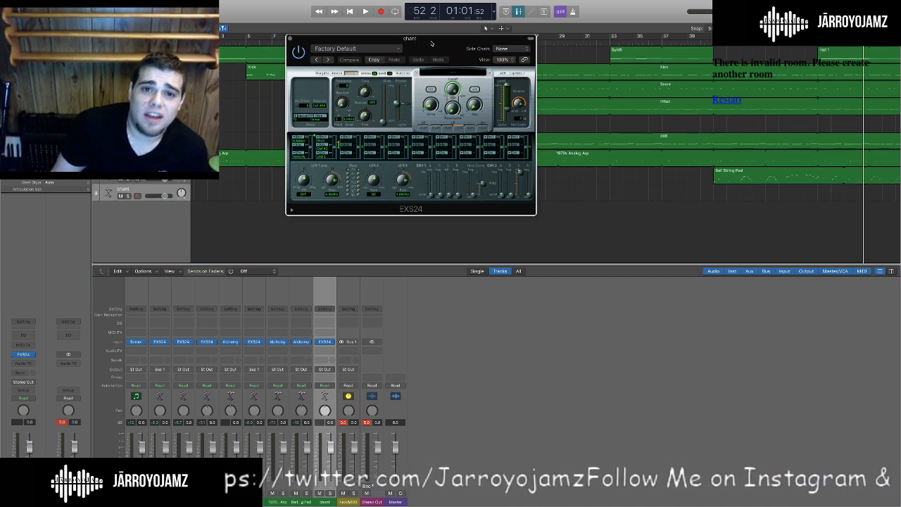
pyautogui.moveTo(444, 50); pyautogui.dragTo(221, 30)
pyautogui.click(289, 55)
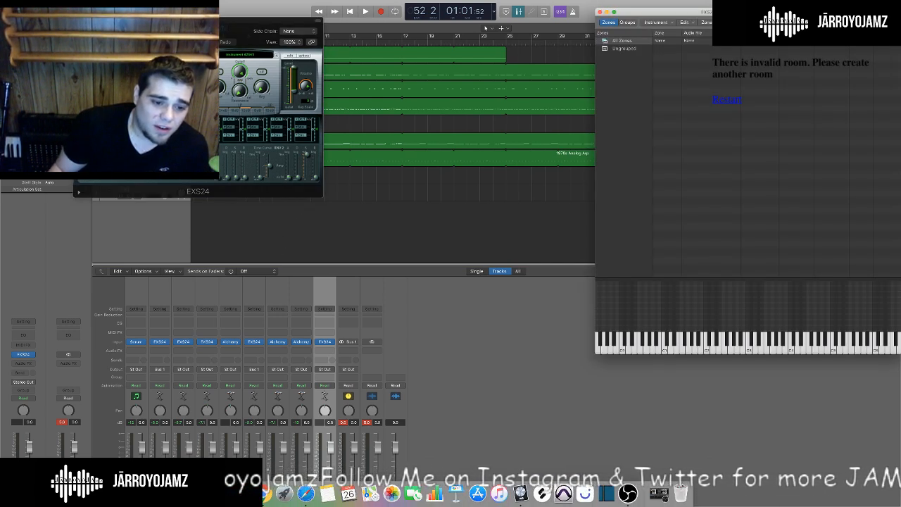
# Switch to Finder and search the recent files for "chant".
pyautogui.hotkey('ctrl', 'Right')
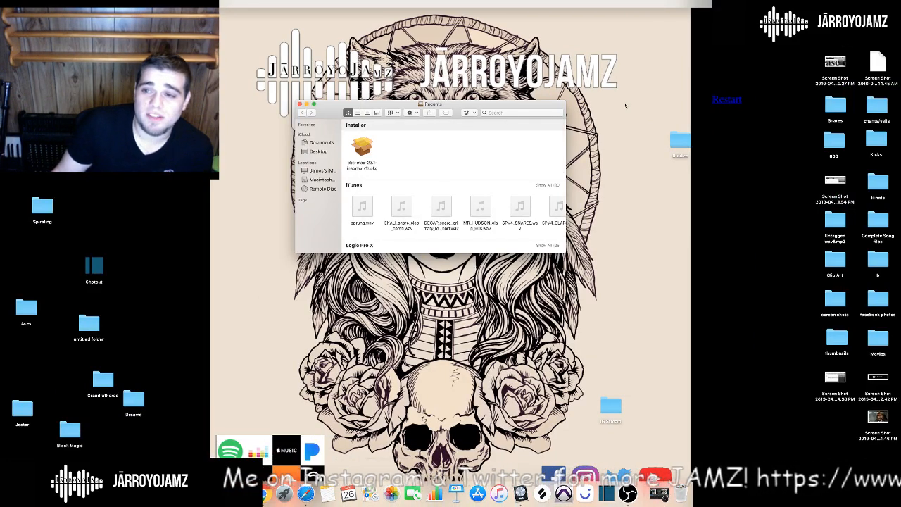
pyautogui.hotkey('ctrl', 'Right')
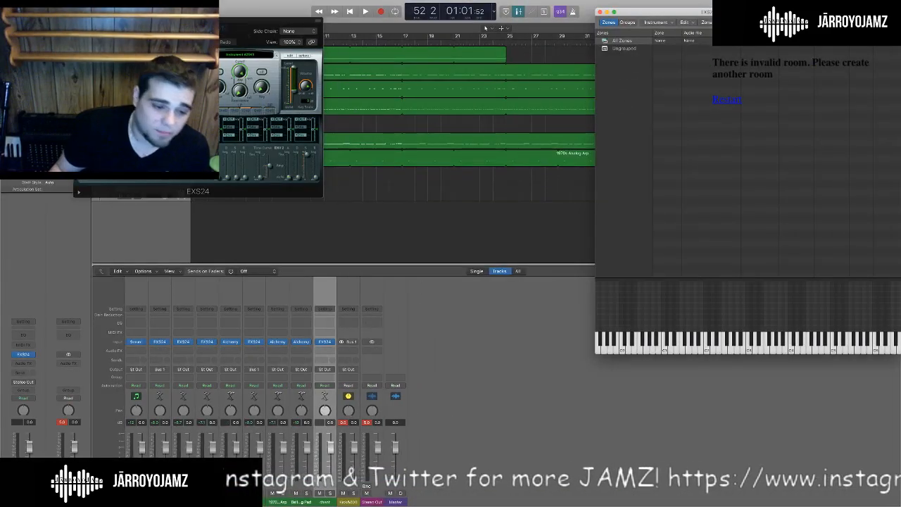
pyautogui.hotkey('ctrl', 'Left')
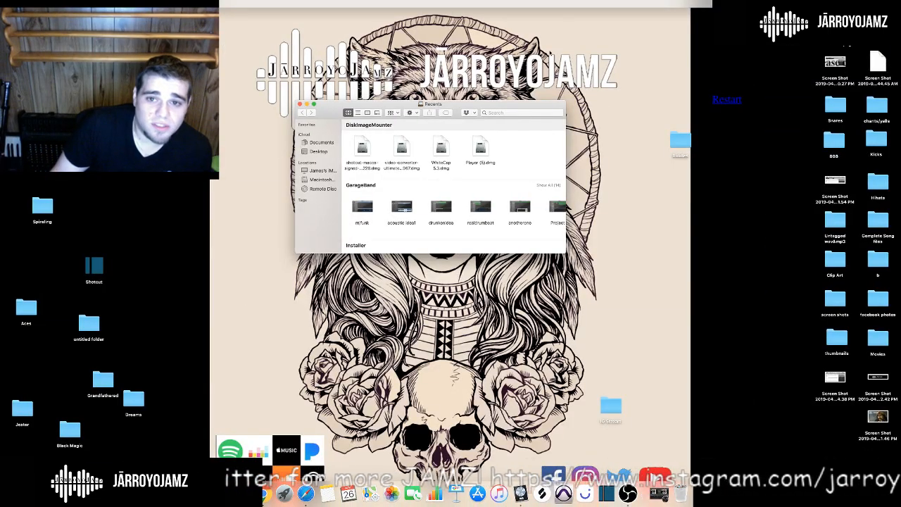
pyautogui.click(500, 110)
pyautogui.write('chant')
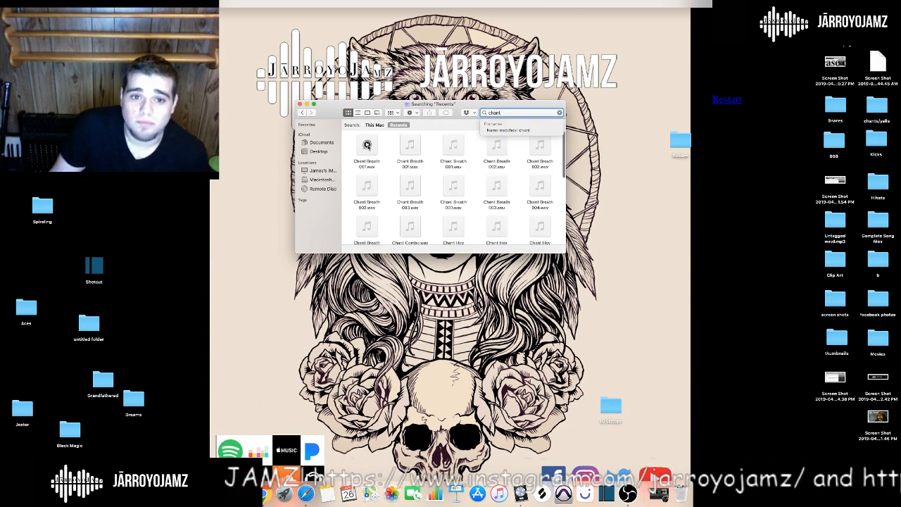
# Preview several Chant Breath samples and select Chant Breath 003.wav.
pyautogui.click(367, 145)
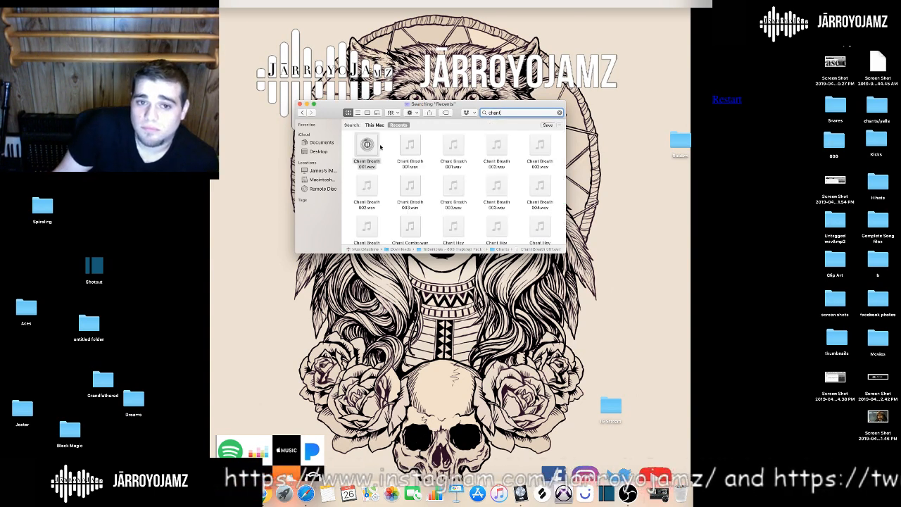
pyautogui.click(411, 145)
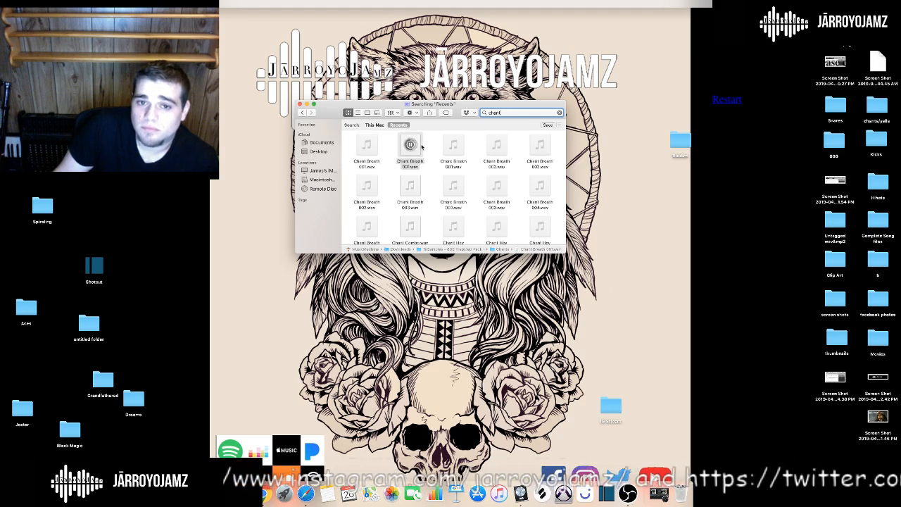
pyautogui.click(454, 145)
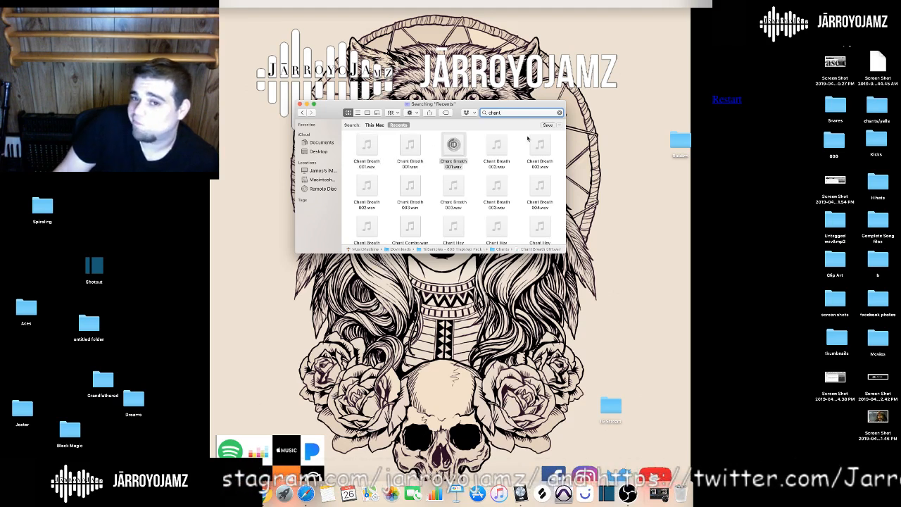
pyautogui.moveTo(506, 145)
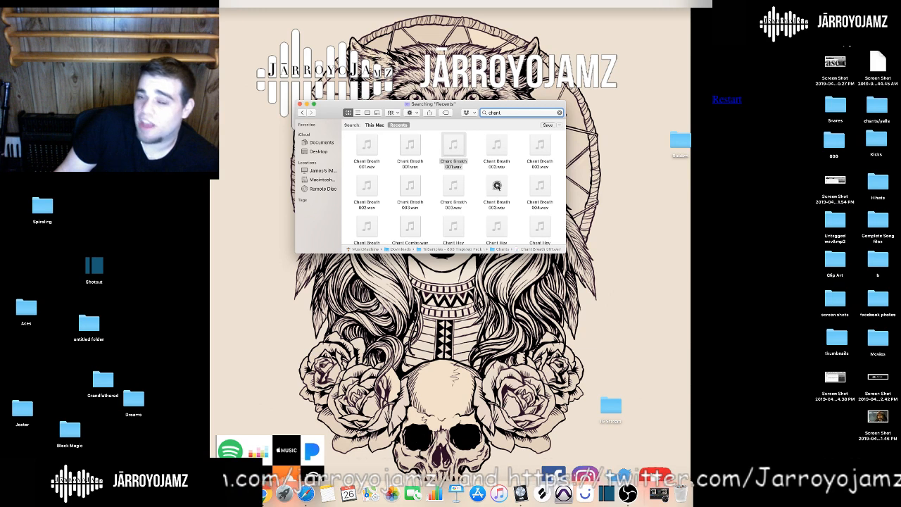
pyautogui.click(497, 186)
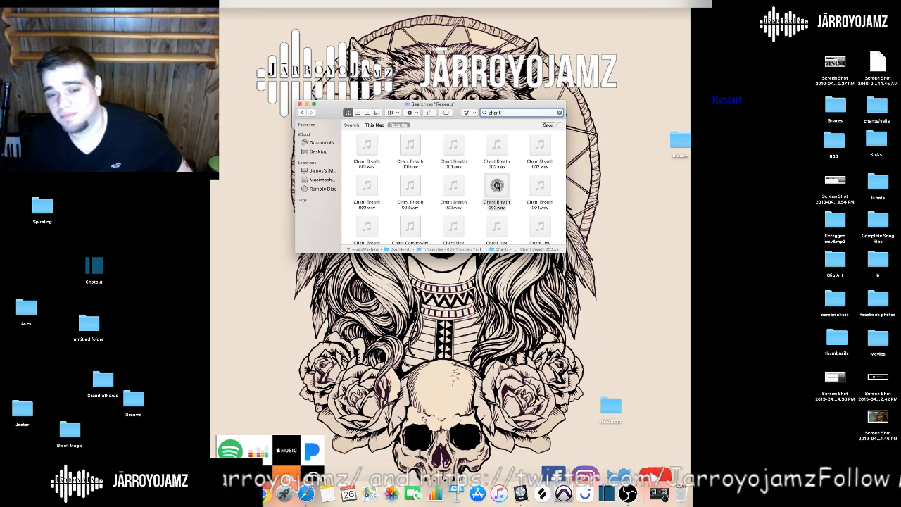
pyautogui.scroll(-2, 495, 197)
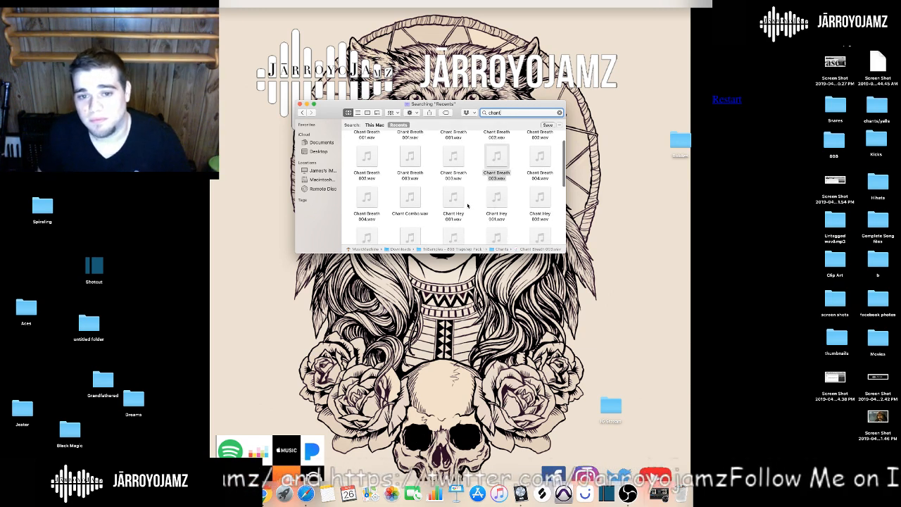
pyautogui.click(497, 157)
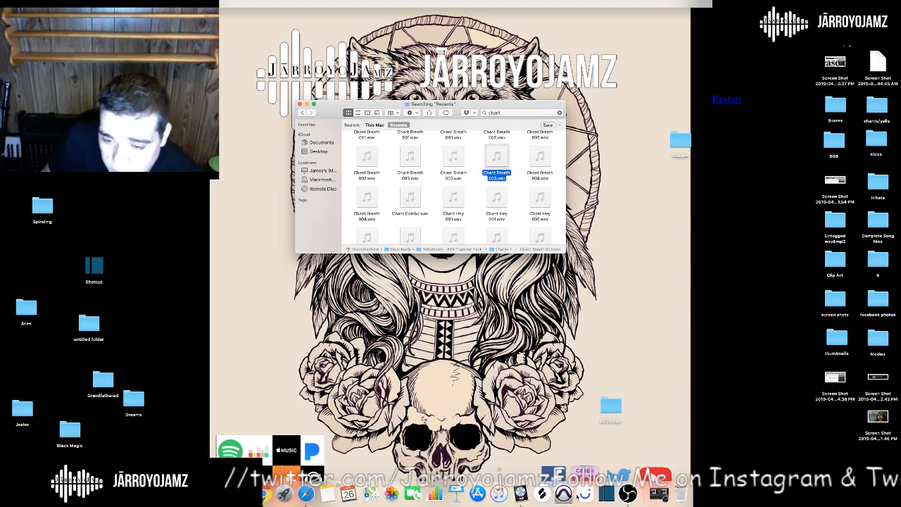
# Switch back to Logic Pro and move the EXS24 Instrument Editor window down over the mixer area.
pyautogui.click(524, 497)
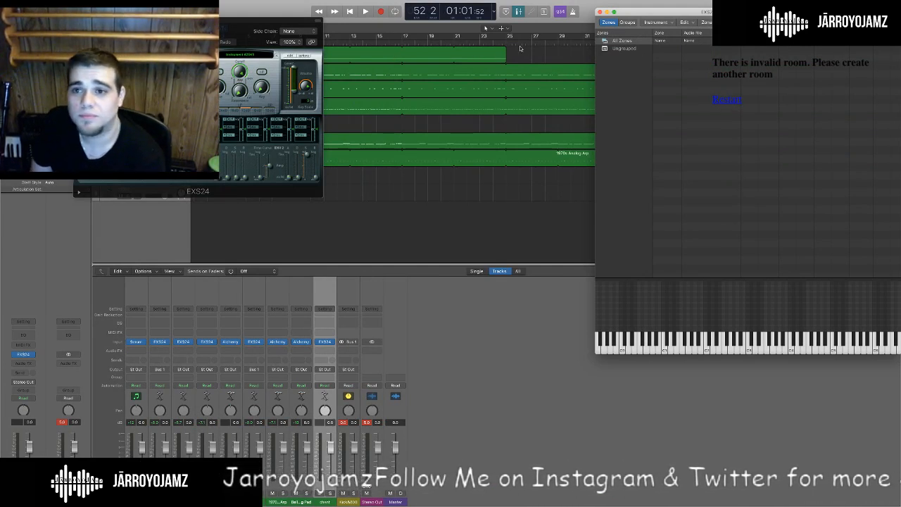
pyautogui.moveTo(856, 12); pyautogui.dragTo(660, 6)
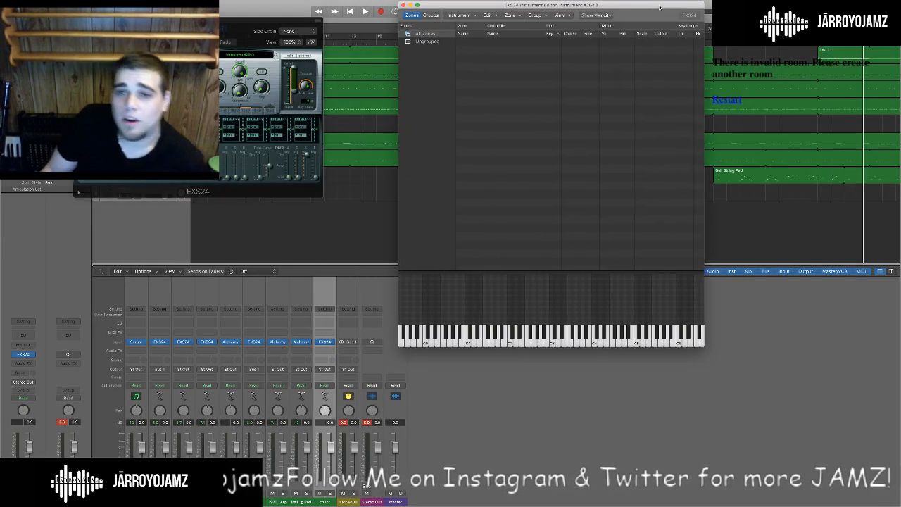
pyautogui.click(243, 495)
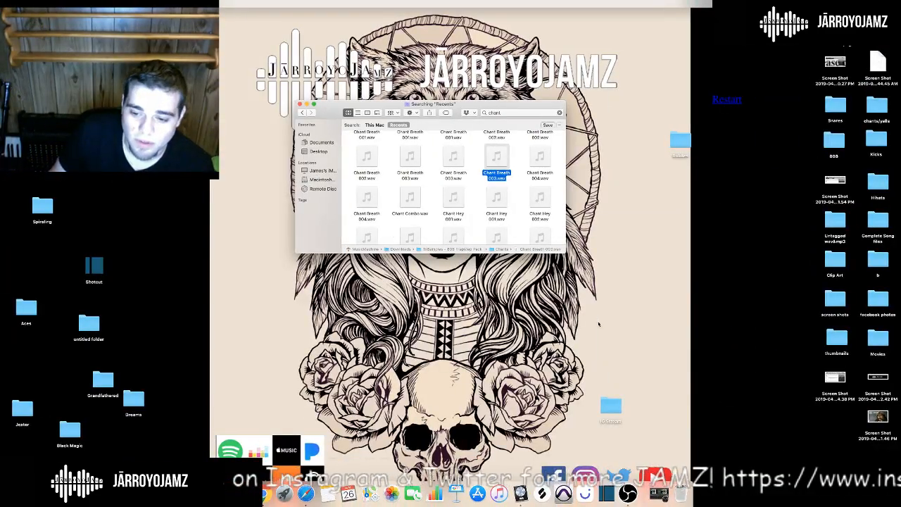
pyautogui.hotkey('ctrl', 'Left')
pyautogui.hotkey('ctrl', 'Right')
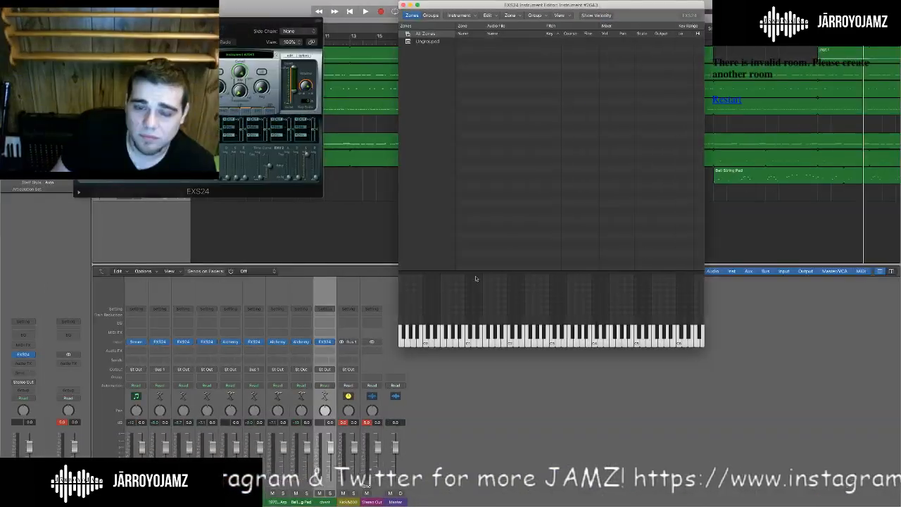
pyautogui.hscroll(-1, 476, 279)
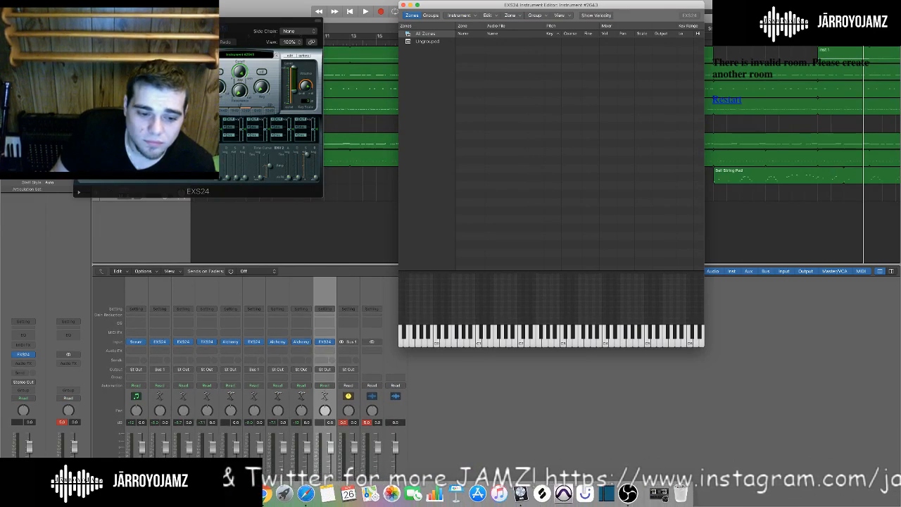
pyautogui.hotkey('ctrl', 'Left')
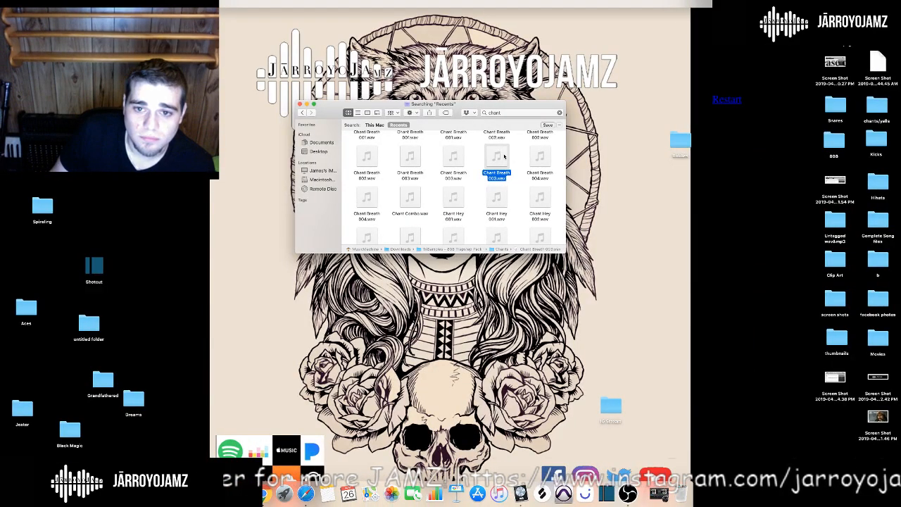
pyautogui.scroll(-1, 504, 156)
pyautogui.hotkey('ctrl', 'Right')
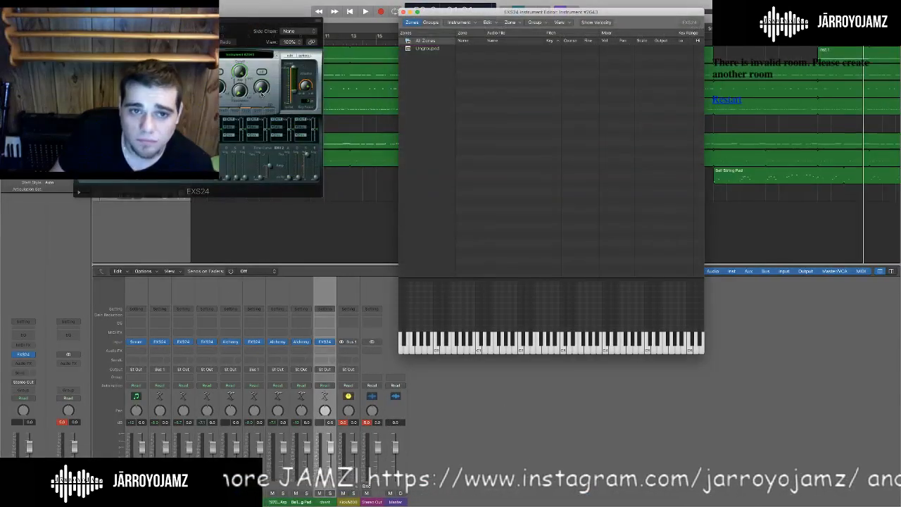
pyautogui.moveTo(649, 15); pyautogui.dragTo(654, 202)
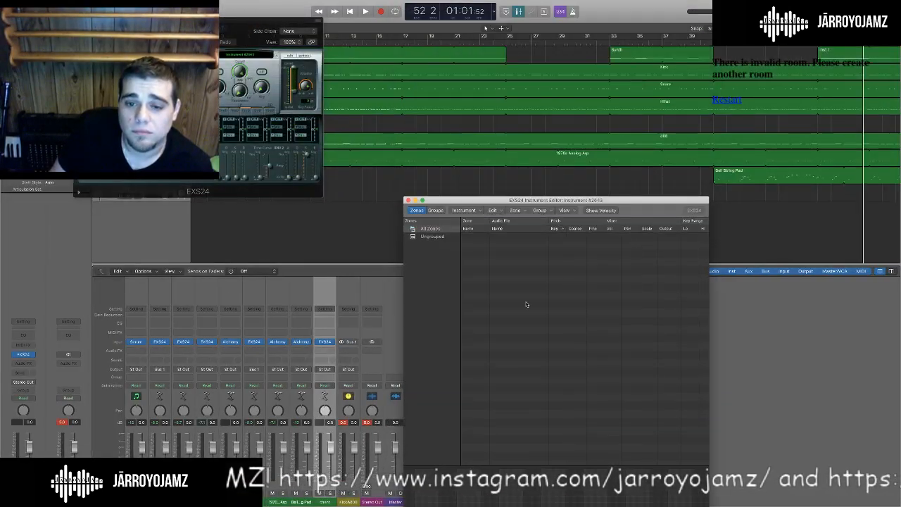
pyautogui.moveTo(263, 498)
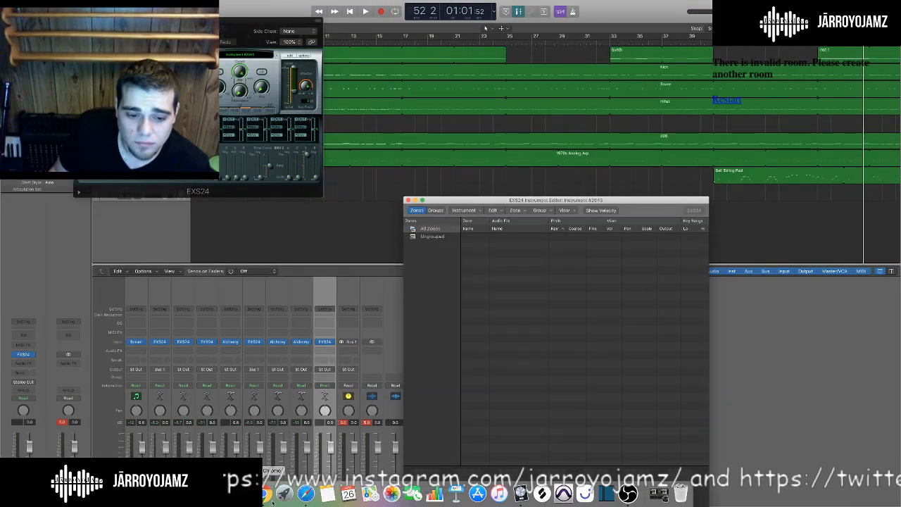
pyautogui.rightClick(306, 494)
pyautogui.click(322, 463)
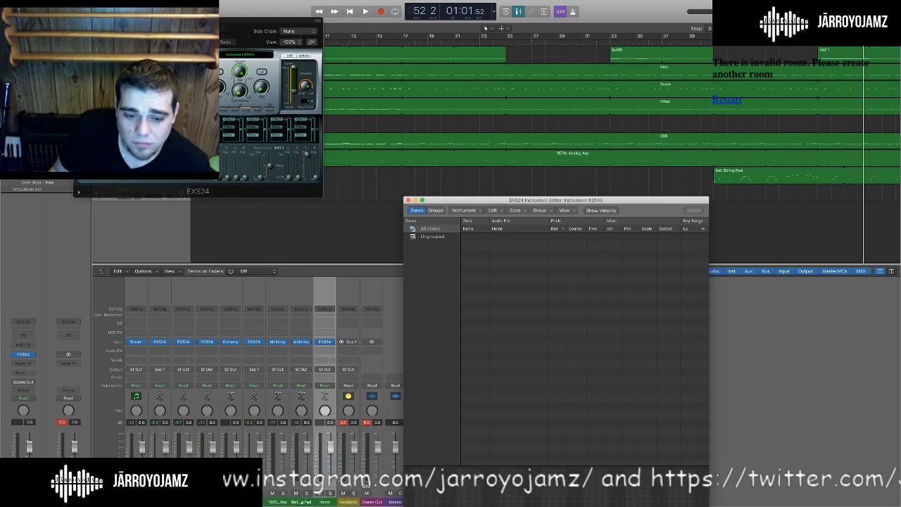
pyautogui.rightClick(306, 495)
pyautogui.click(314, 469)
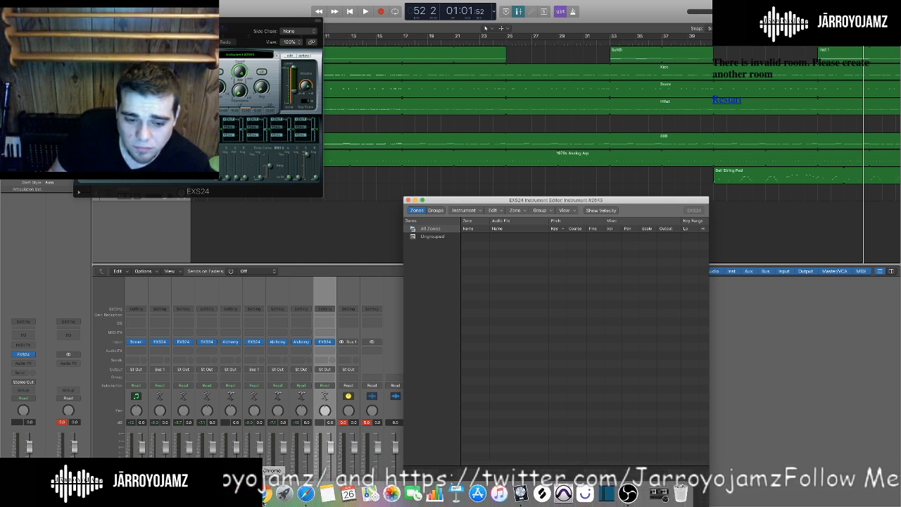
pyautogui.rightClick(266, 494)
pyautogui.click(268, 469)
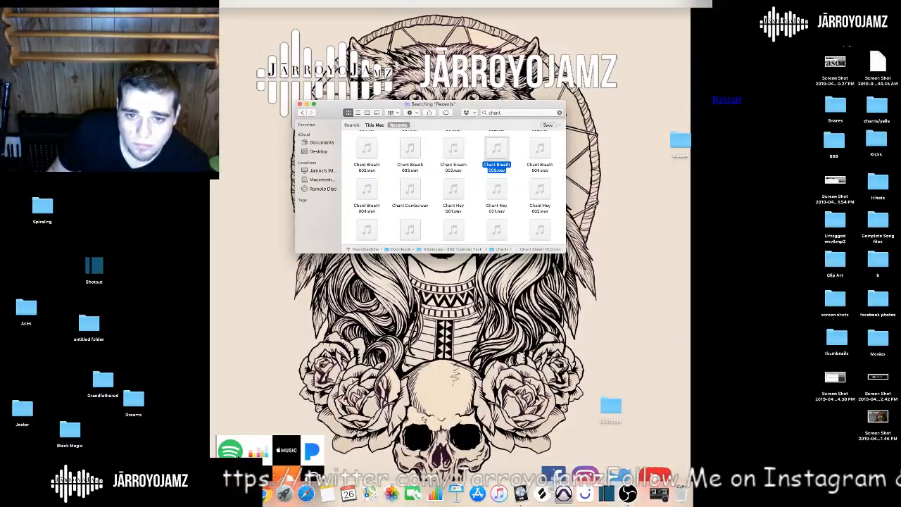
pyautogui.hscroll(-5, 367, 247)
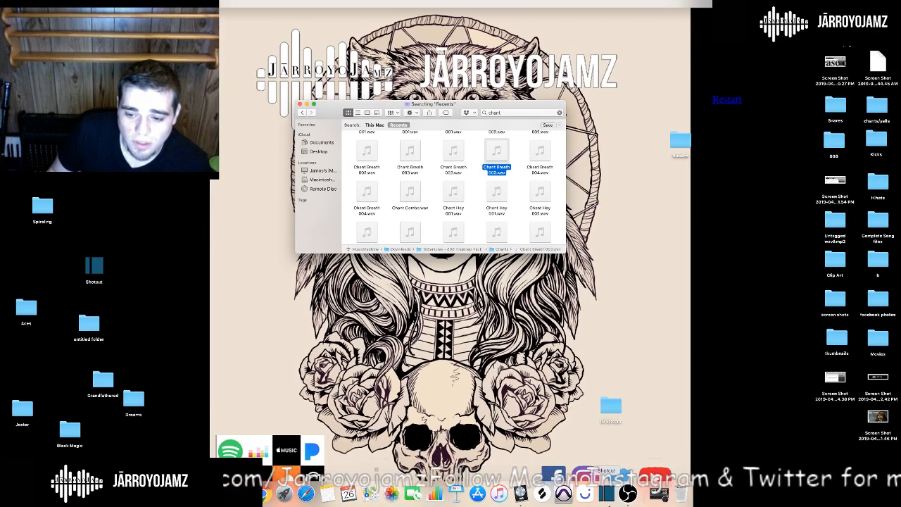
pyautogui.click(520, 495)
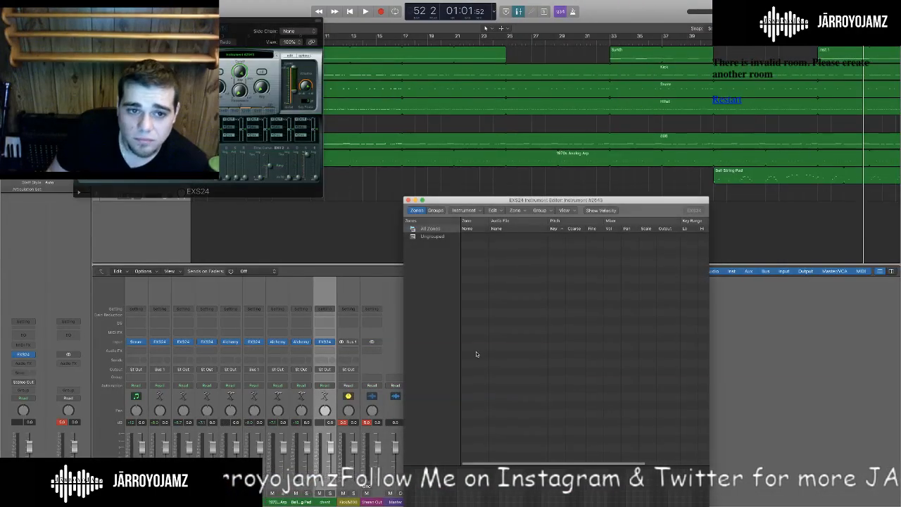
# Move the EXS24 plug-in window lower and minimize the Tracks window to expose the Finder search results behind the editor.
pyautogui.moveTo(233, 32); pyautogui.dragTo(231, 153)
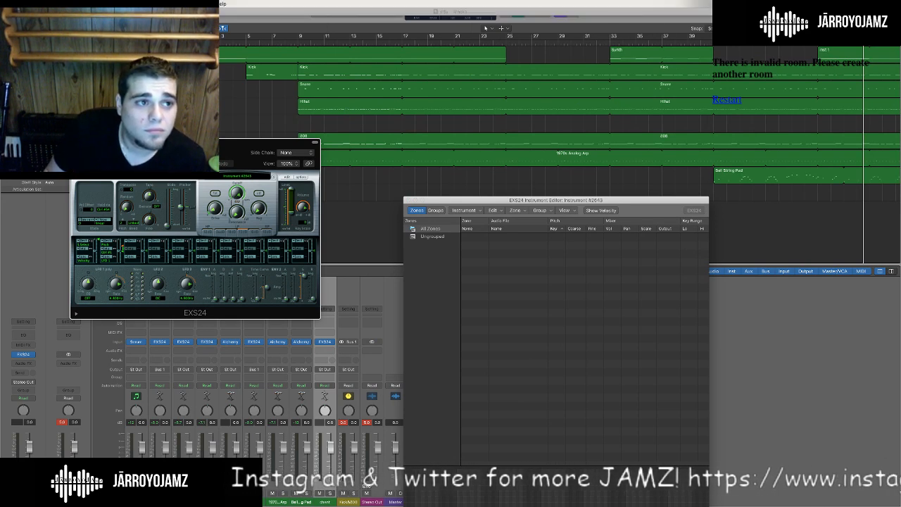
pyautogui.click(19, 12)
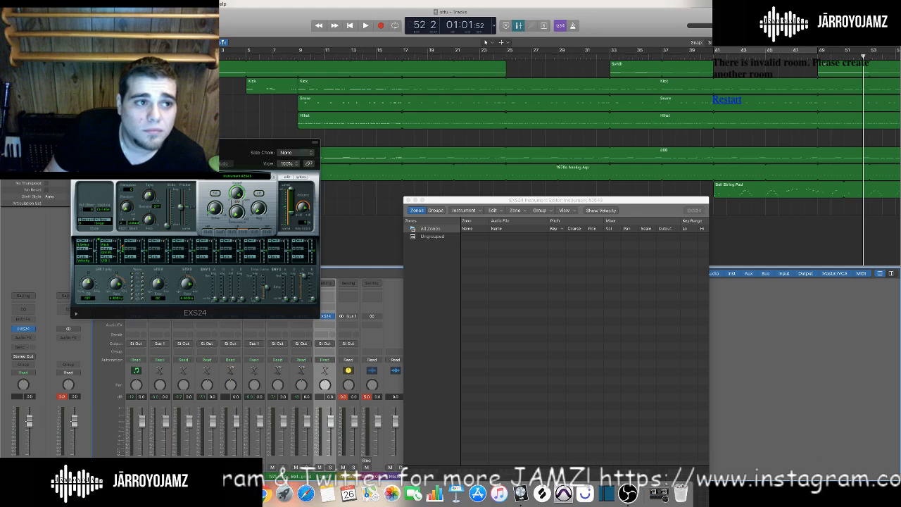
pyautogui.click(12, 12)
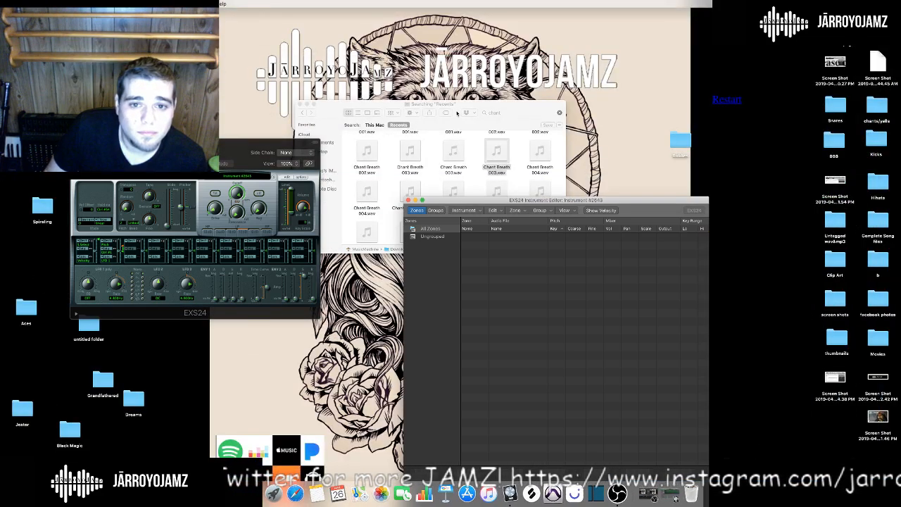
# Move the Finder window above the Instrument Editor, add Chant Breath 003.wav as a zone, and reposition the editor to show its keyboard.
pyautogui.moveTo(456, 113); pyautogui.dragTo(433, 37)
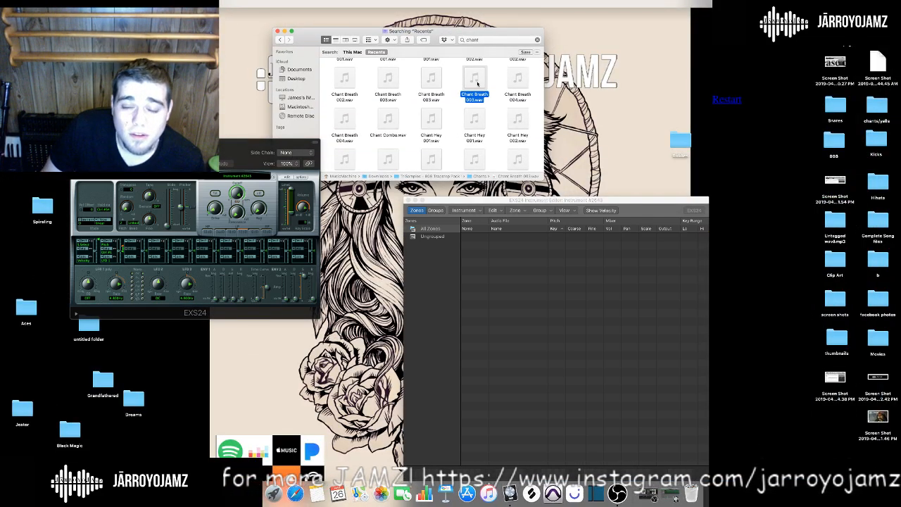
pyautogui.moveTo(476, 83); pyautogui.dragTo(544, 326)
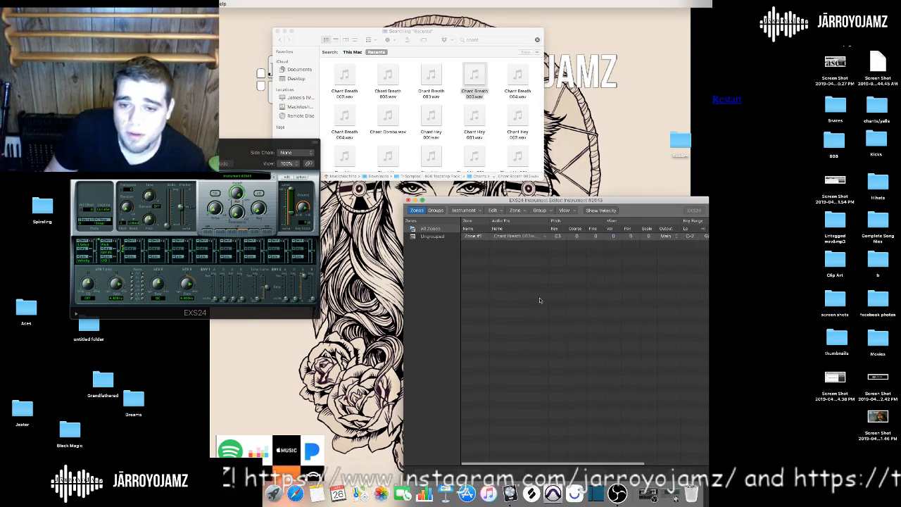
pyautogui.moveTo(621, 196); pyautogui.dragTo(622, 171)
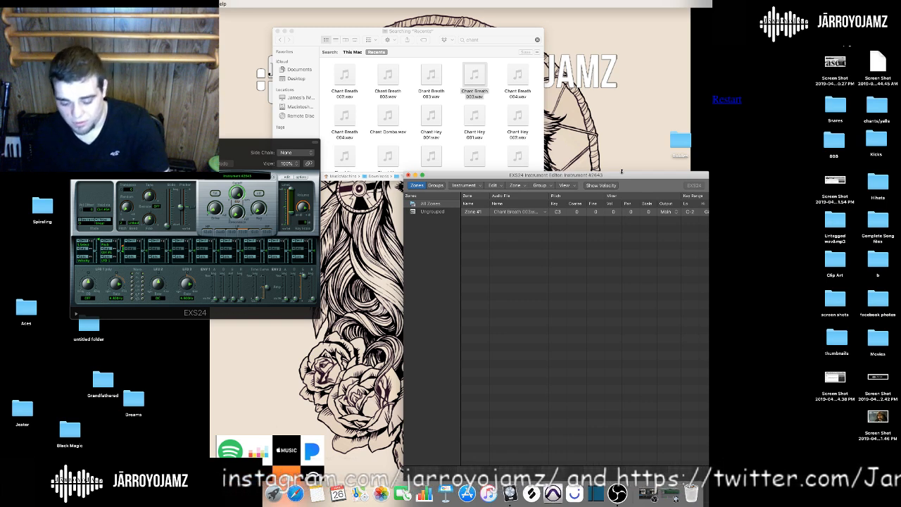
pyautogui.moveTo(622, 171); pyautogui.dragTo(595, 56)
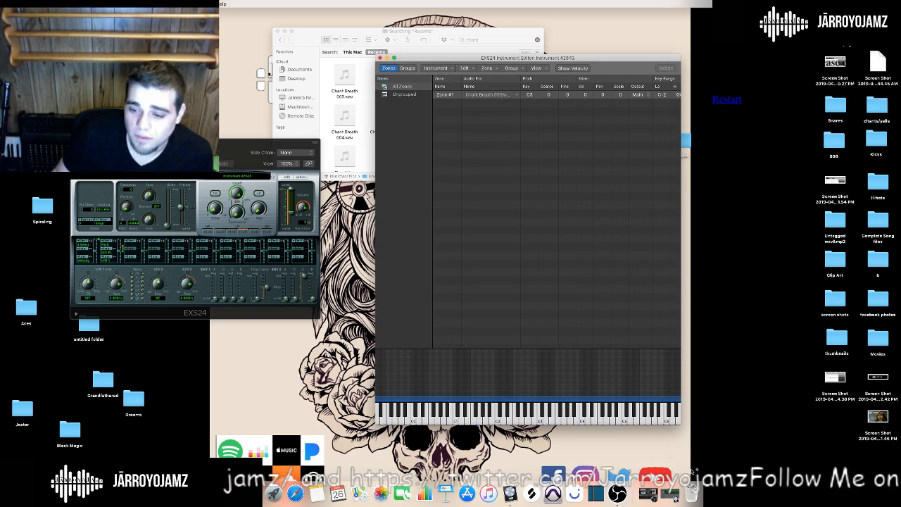
# Restore the minimized Tracks window and rearrange the Instrument Editor and EXS24 windows to uncover the transport and track headers.
pyautogui.click(669, 494)
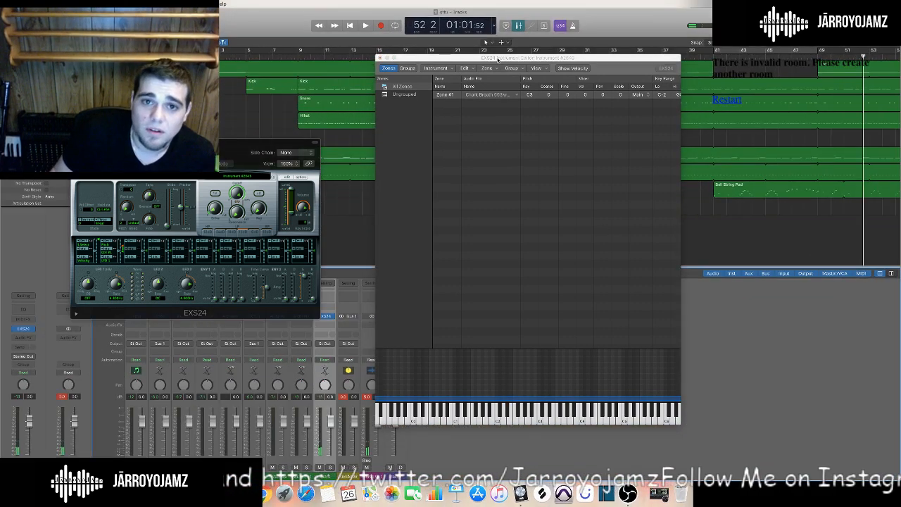
pyautogui.moveTo(451, 57); pyautogui.dragTo(607, 117)
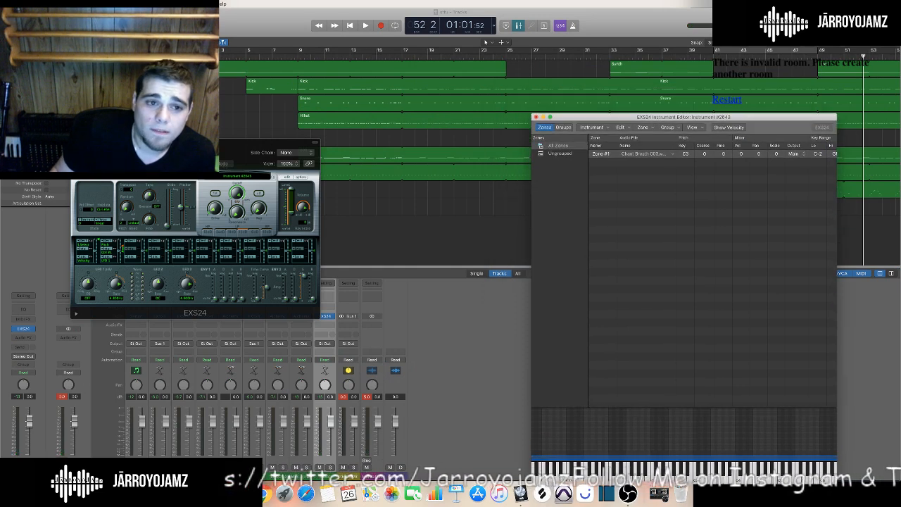
pyautogui.moveTo(282, 142); pyautogui.dragTo(388, 23)
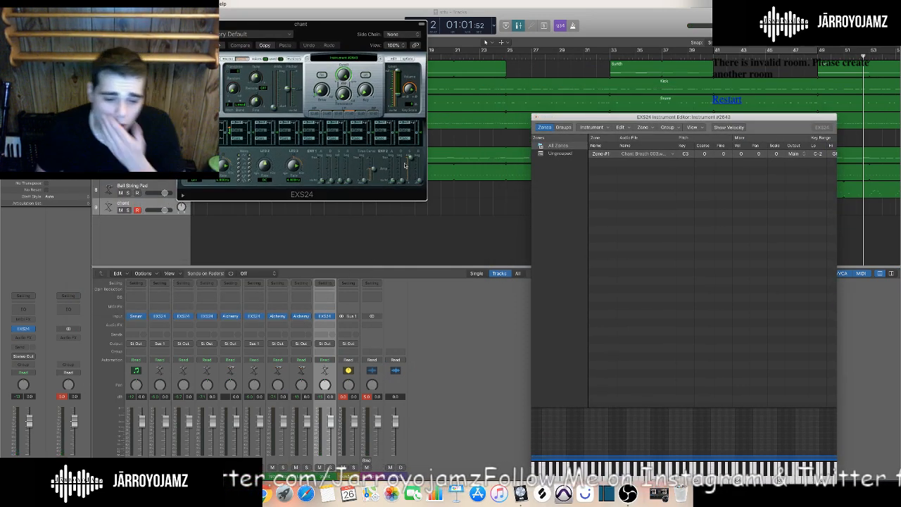
pyautogui.moveTo(592, 117); pyautogui.dragTo(551, 113)
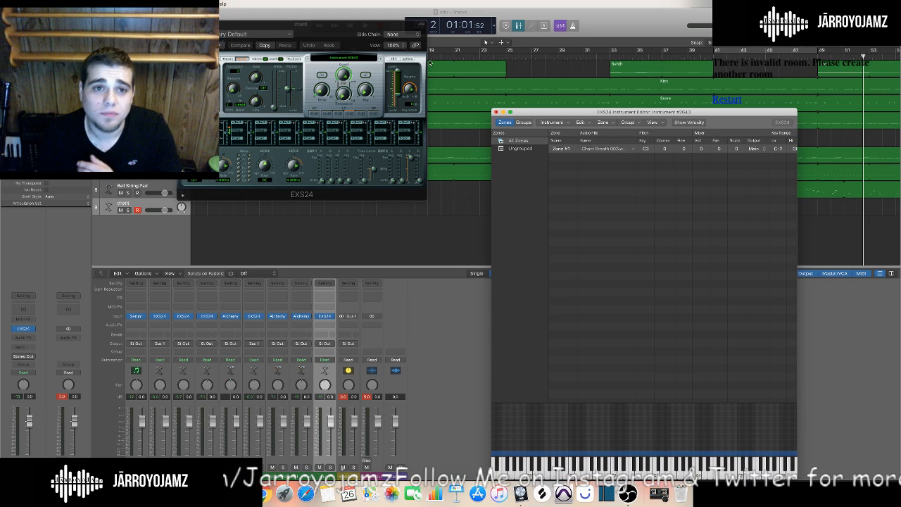
pyautogui.moveTo(353, 37); pyautogui.dragTo(264, 218)
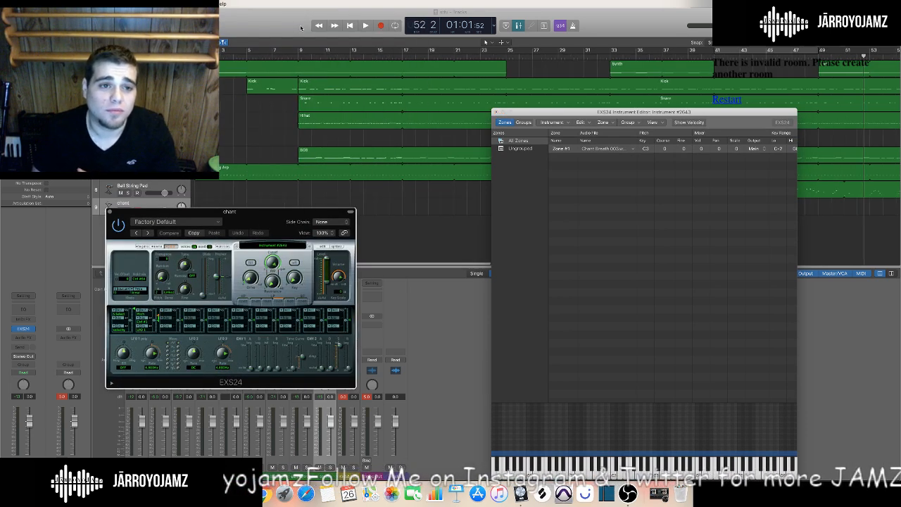
# Play the beat from bar 1 to bar 18 while performing the chant, and capture the performance as a region on the chant track.
pyautogui.moveTo(272, 56); pyautogui.dragTo(195, 56)
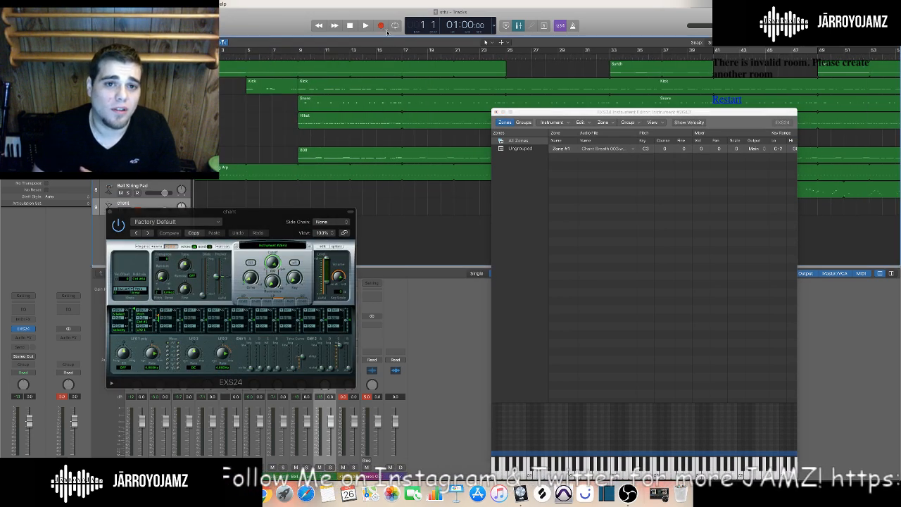
pyautogui.click(366, 26)
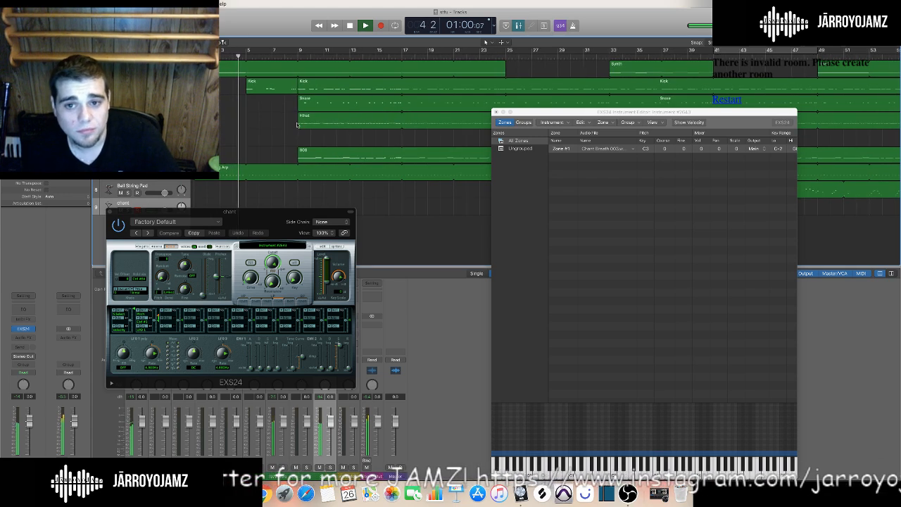
pyautogui.moveTo(575, 111); pyautogui.dragTo(344, 290)
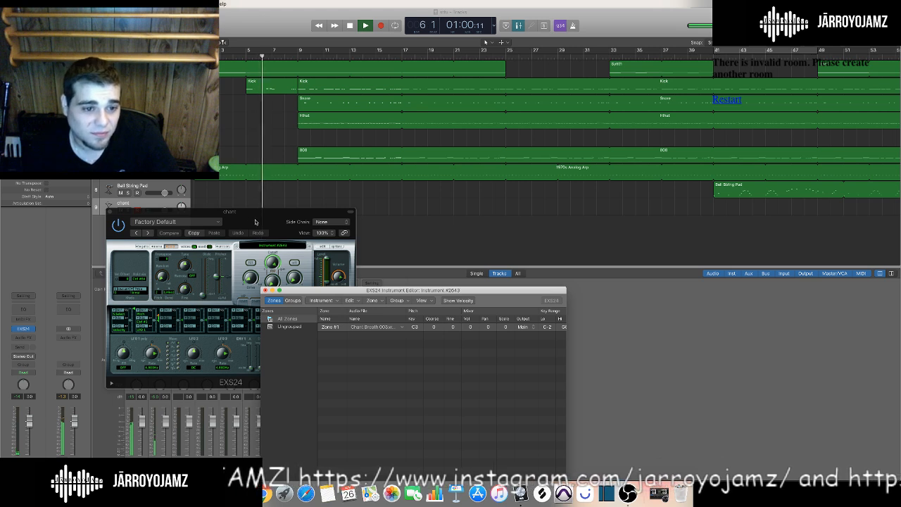
pyautogui.moveTo(255, 221); pyautogui.dragTo(199, 346)
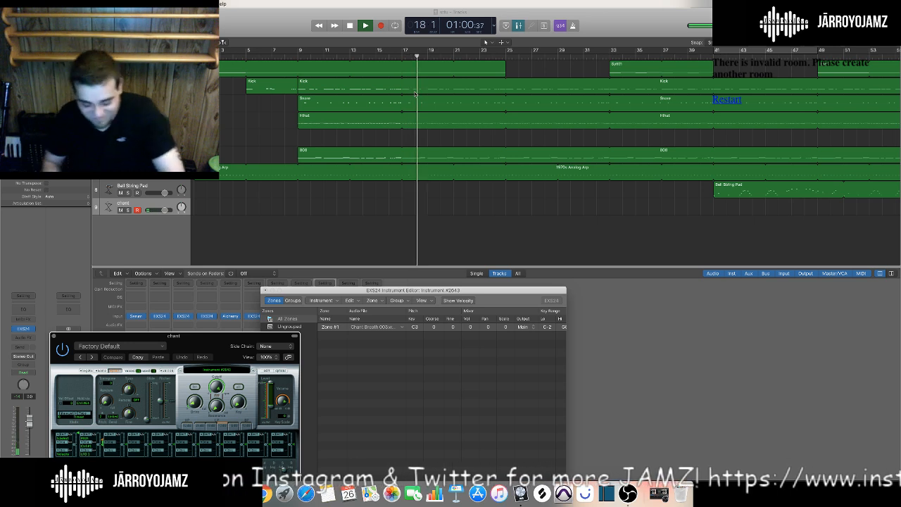
pyautogui.press('space')
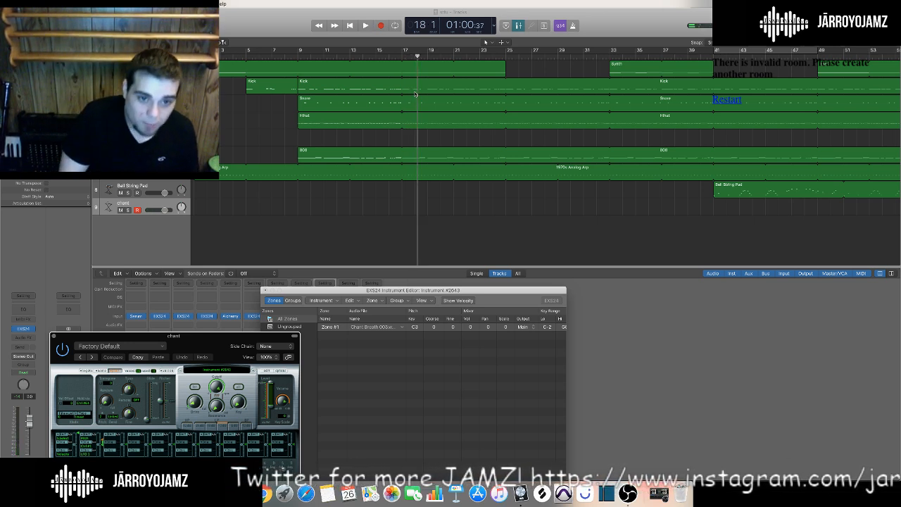
pyautogui.hotkey('shift', 'r')
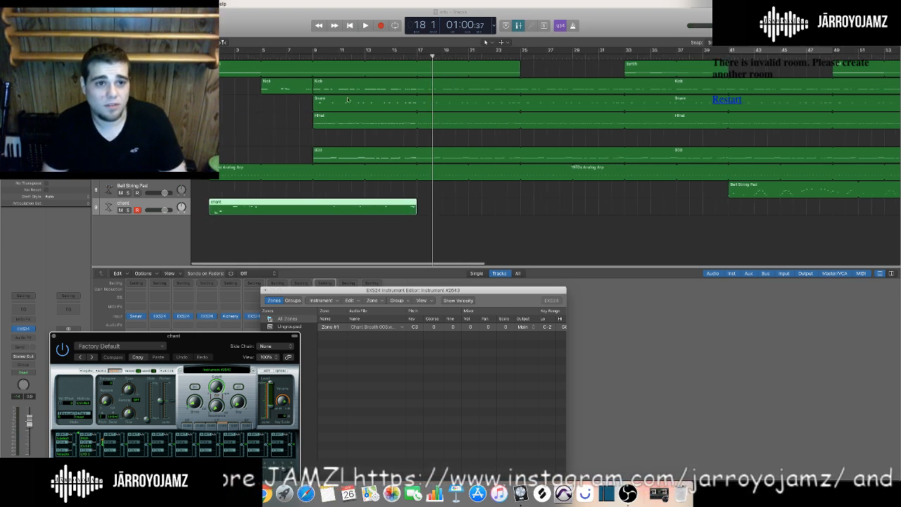
# Play the captured chant region from the start of the project, stopping in bar 3.
pyautogui.click(274, 55)
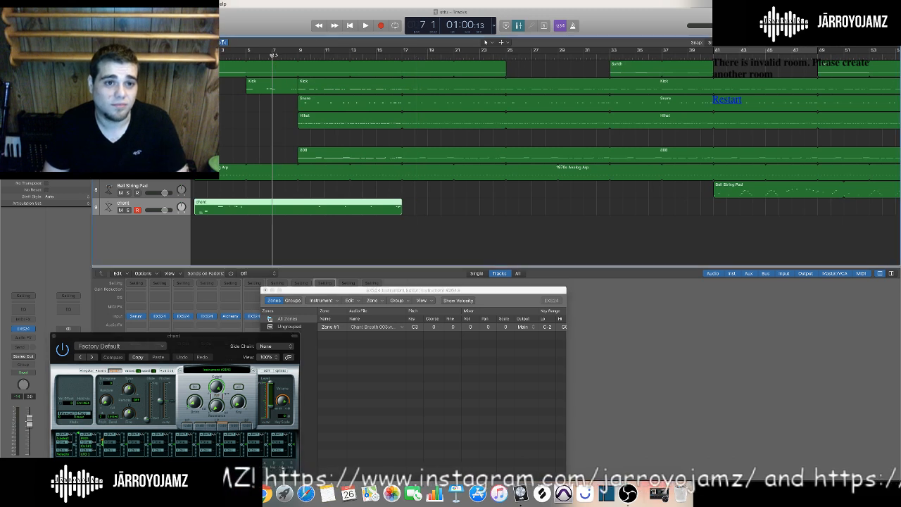
pyautogui.press('Return')
pyautogui.press('space')
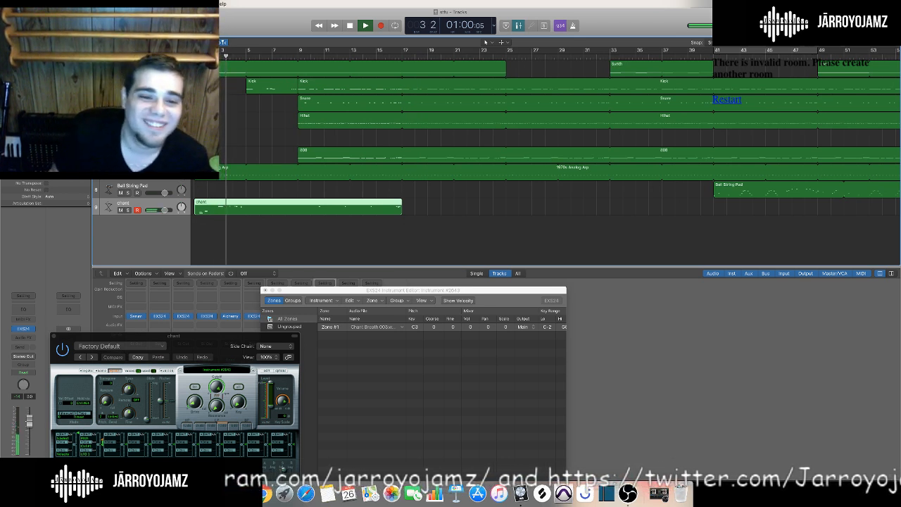
pyautogui.press('space')
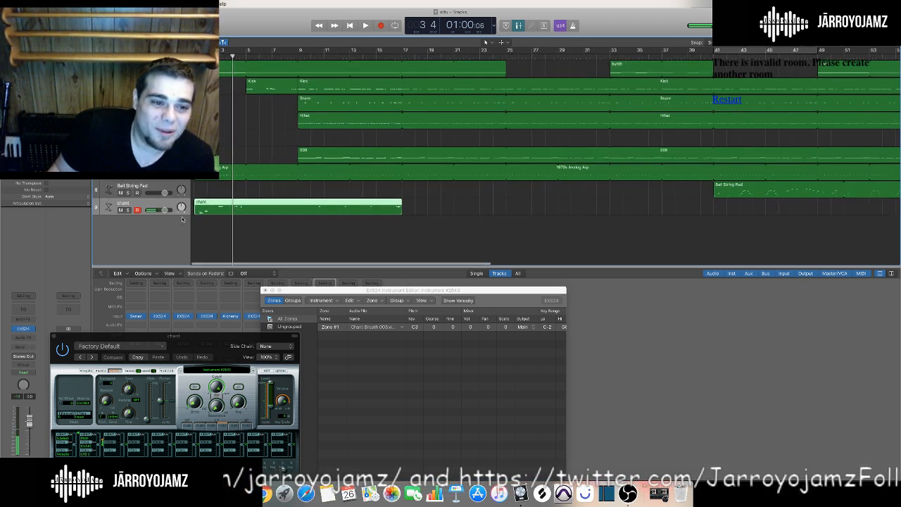
# Trim the chant region's start to bar 9 and open its notes in the Piano Roll, clear of the floating sampler windows.
pyautogui.moveTo(220, 212); pyautogui.dragTo(298, 213)
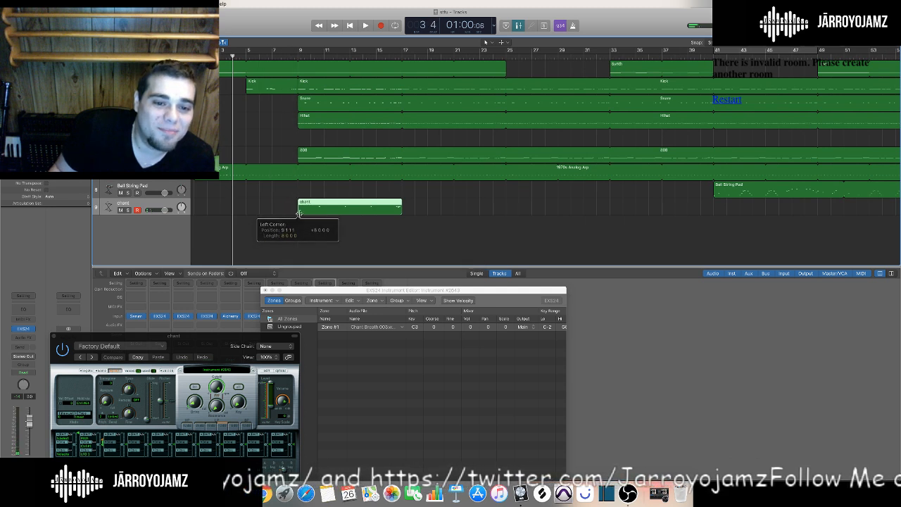
pyautogui.doubleClick(321, 207)
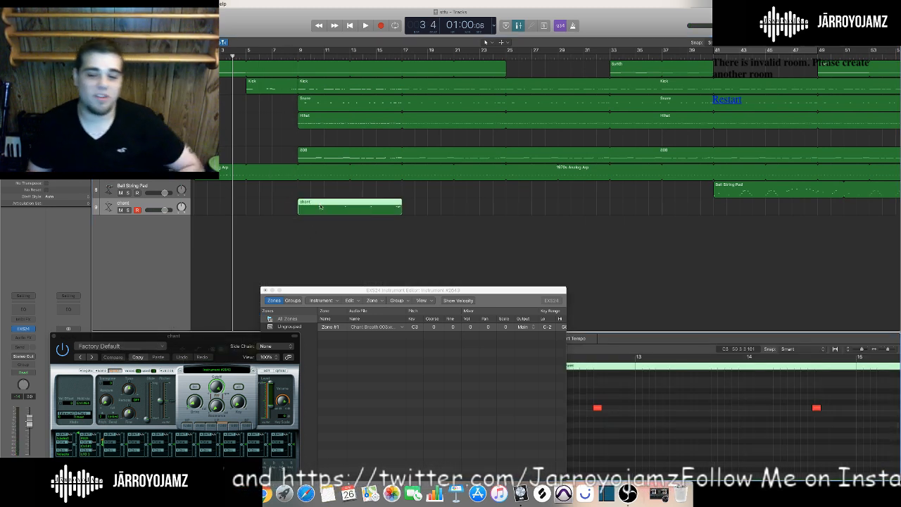
pyautogui.moveTo(493, 290); pyautogui.dragTo(683, 11)
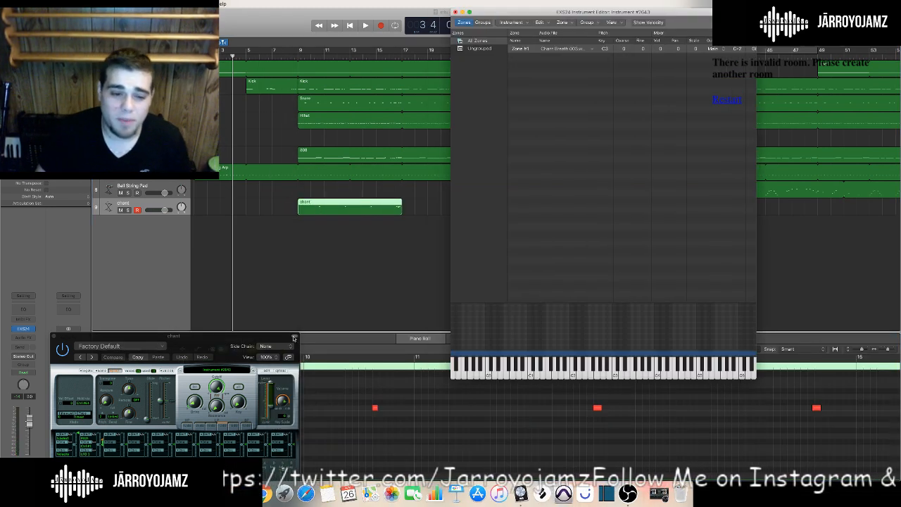
pyautogui.moveTo(213, 337); pyautogui.dragTo(486, 2)
# Quantize all notes of the chant region to 1/16 notes.
pyautogui.click(397, 448)
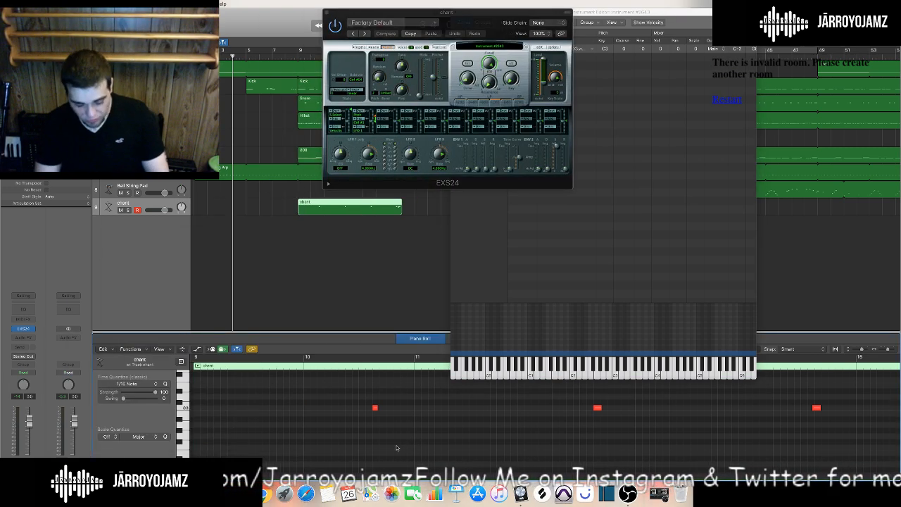
pyautogui.press('super+a')
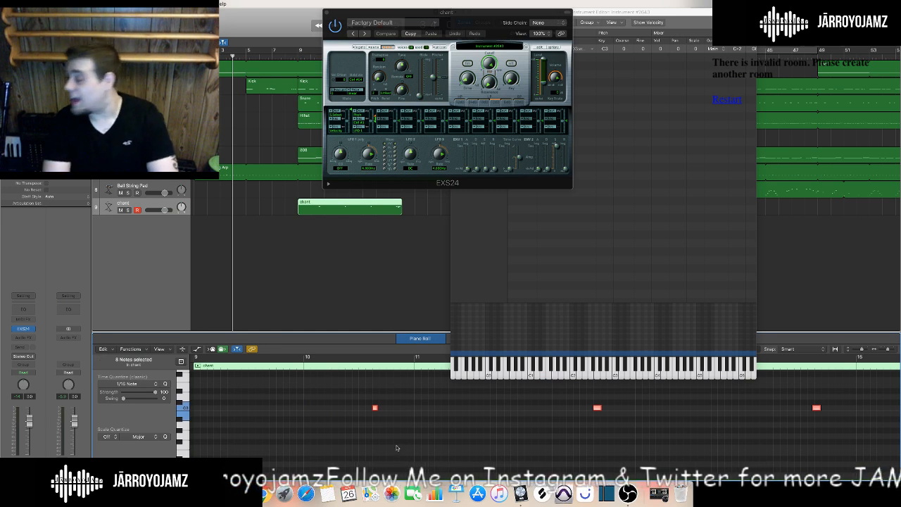
pyautogui.hscroll(1, 397, 448)
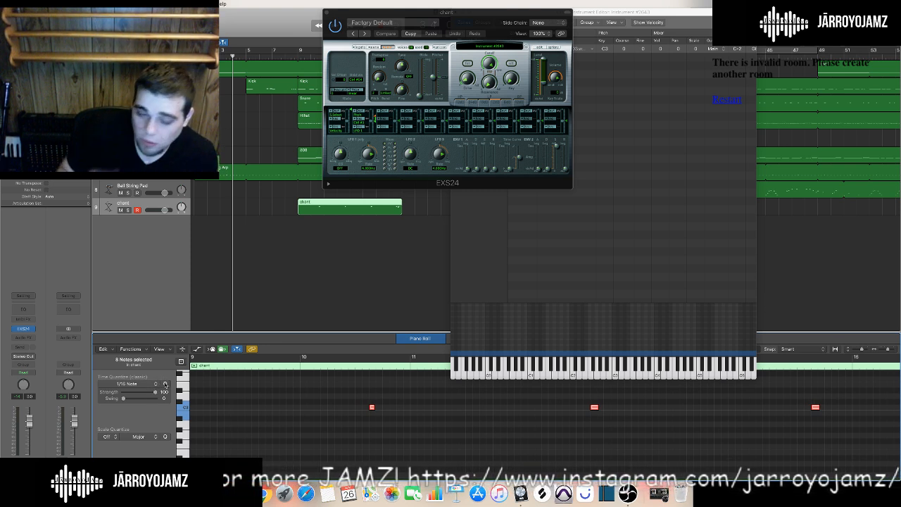
# Play the quantized chant region together with the beat, stopping at bar 17.
pyautogui.hscroll(3, 302, 397)
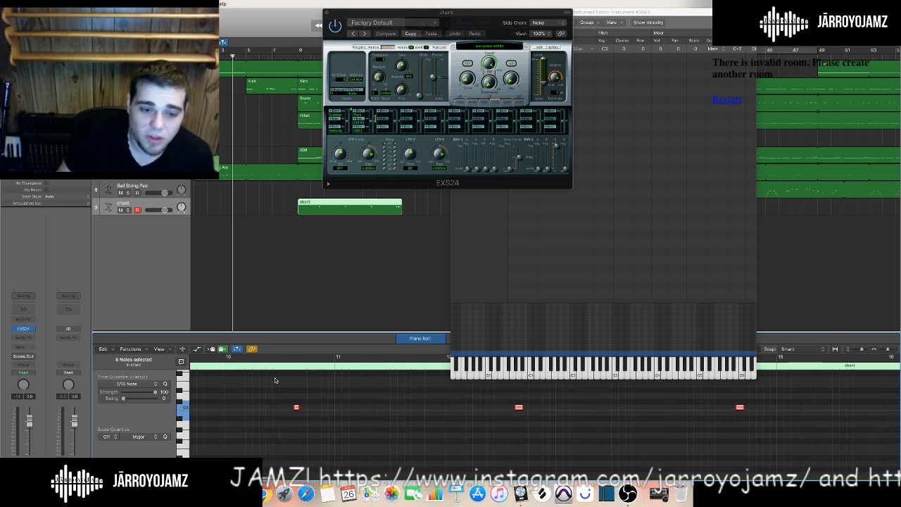
pyautogui.hscroll(-10, 309, 380)
pyautogui.press('space')
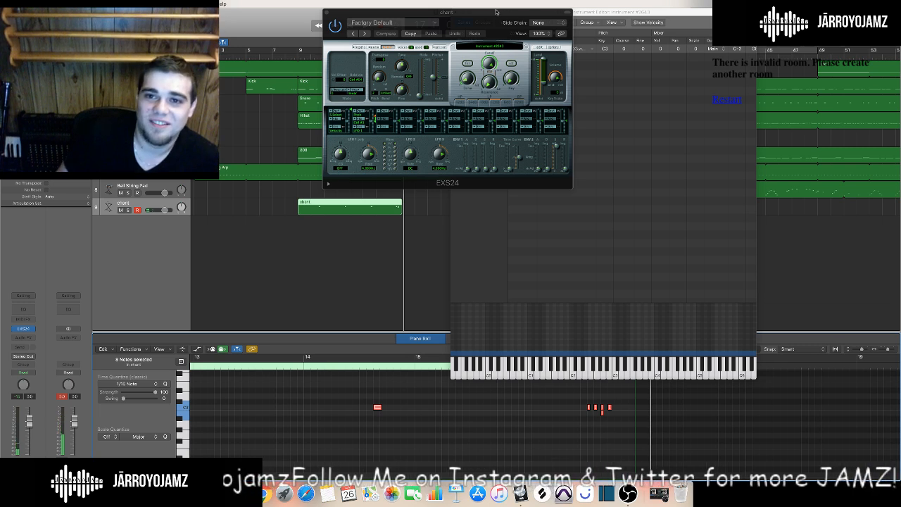
# Move the EXS24 and Instrument Editor windows aside to uncover the transport, track headers and the end of the chant notes.
pyautogui.moveTo(495, 11); pyautogui.dragTo(184, 45)
pyautogui.moveTo(546, 14); pyautogui.dragTo(658, 15)
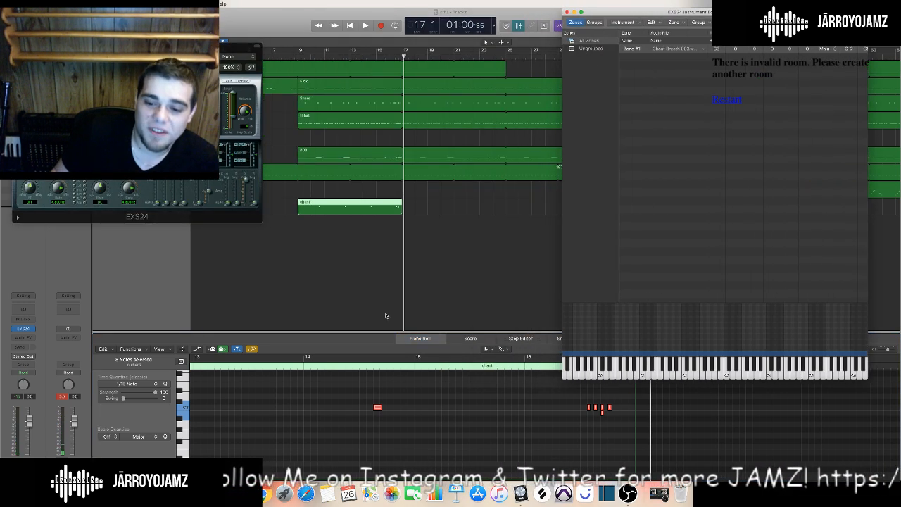
pyautogui.click(386, 364)
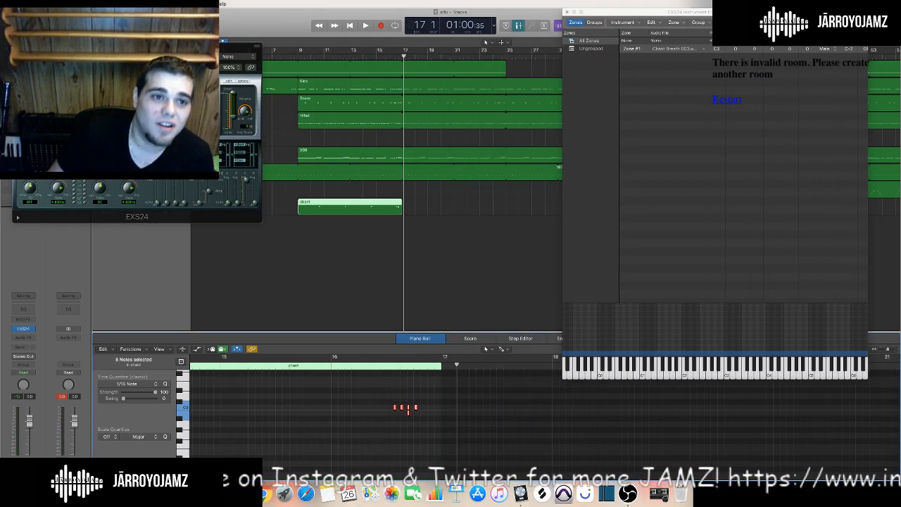
pyautogui.moveTo(180, 48); pyautogui.dragTo(22, 291)
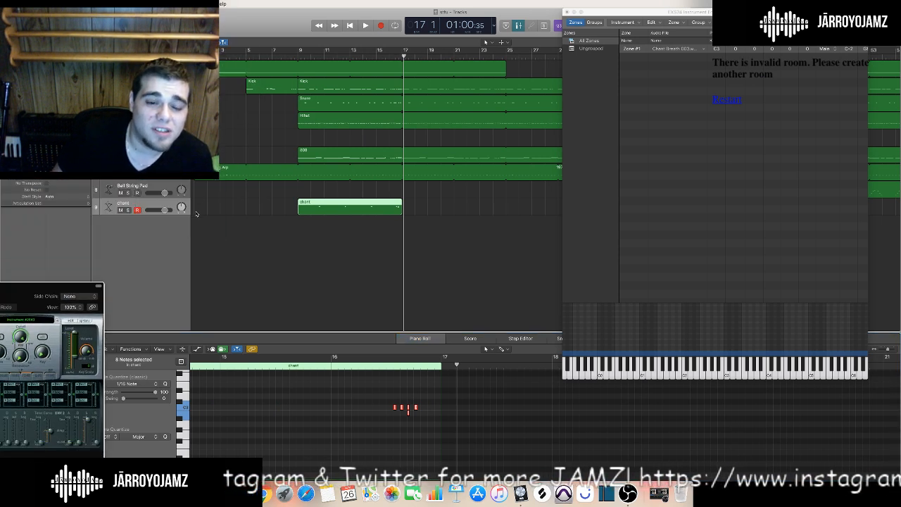
# Solo the chant track and play its closing notes from late bar 15 to the end of bar 16.
pyautogui.click(128, 210)
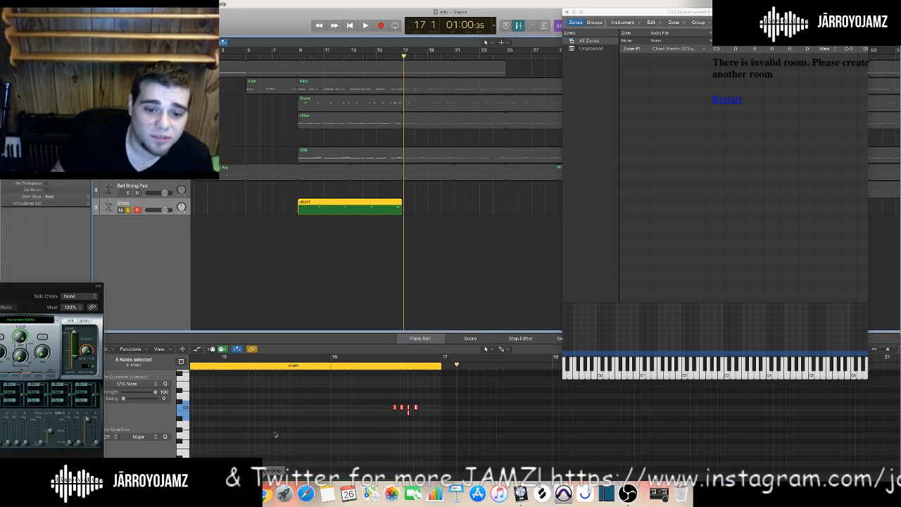
pyautogui.doubleClick(317, 364)
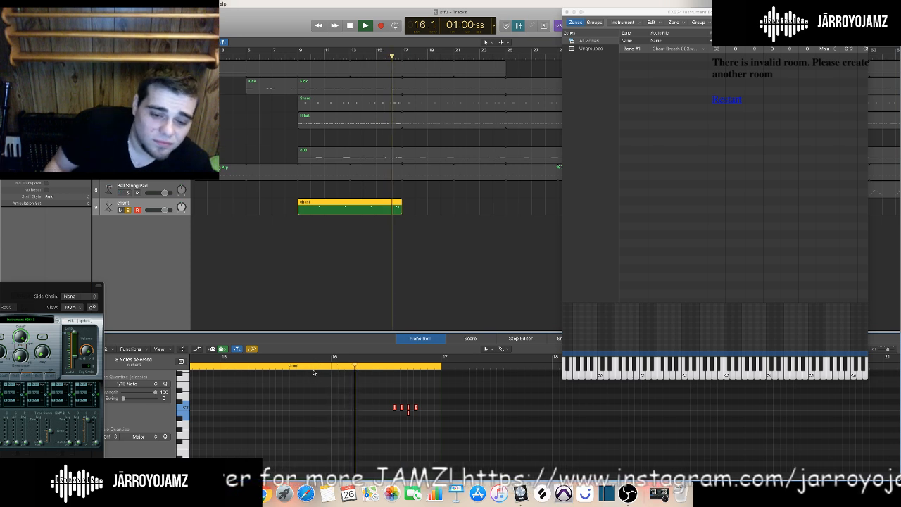
pyautogui.press('space')
# Delete the stray note just below the C3 run near the end of bar 16.
pyautogui.click(396, 420)
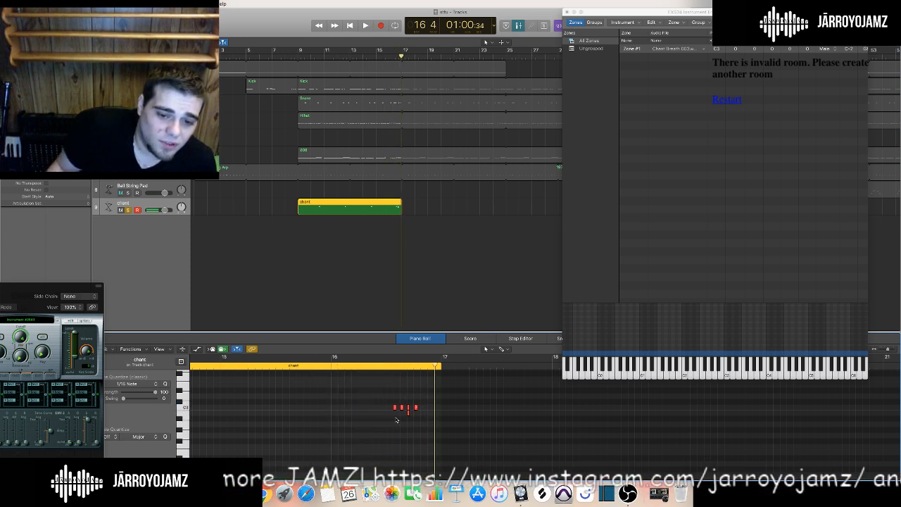
pyautogui.click(409, 414)
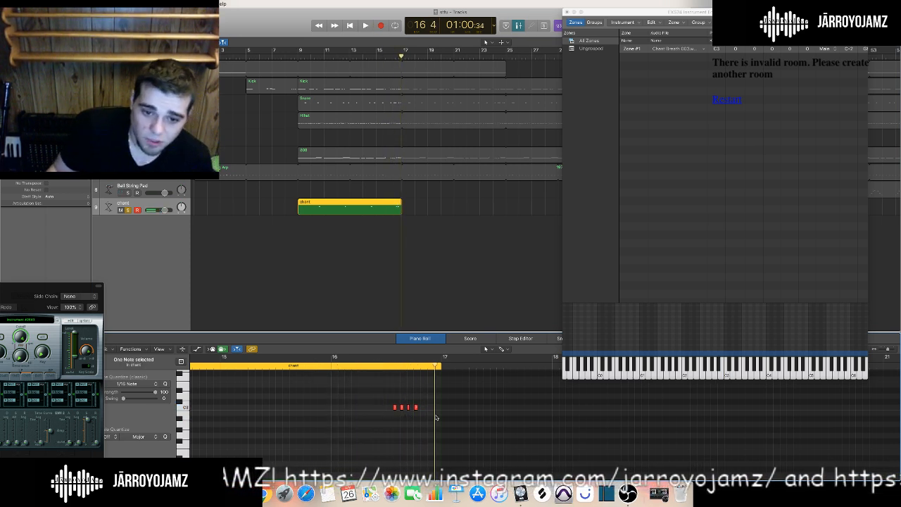
pyautogui.click(359, 420)
pyautogui.hscroll(-5, 310, 394)
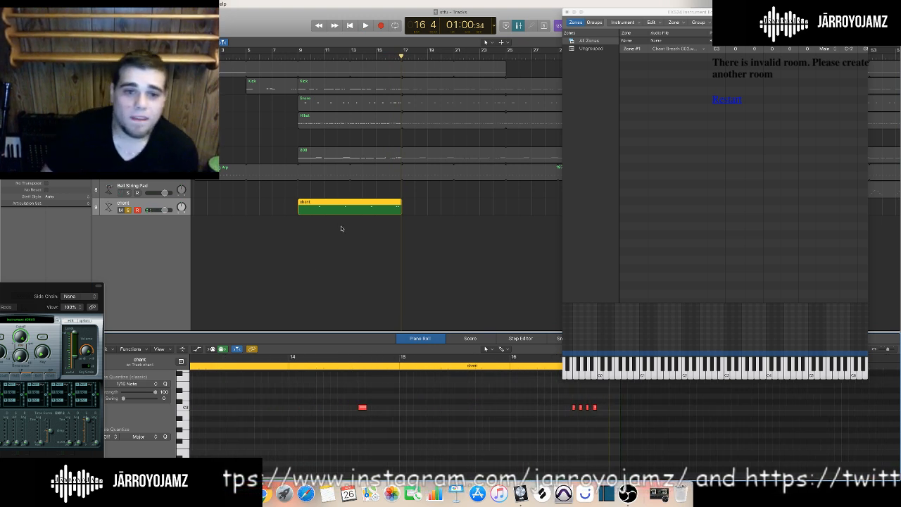
# Undo the stray note's deletion and the 1/16 quantization of the chant notes.
pyautogui.scroll(-1, 455, 391)
pyautogui.hscroll(5, 454, 391)
pyautogui.click(386, 365)
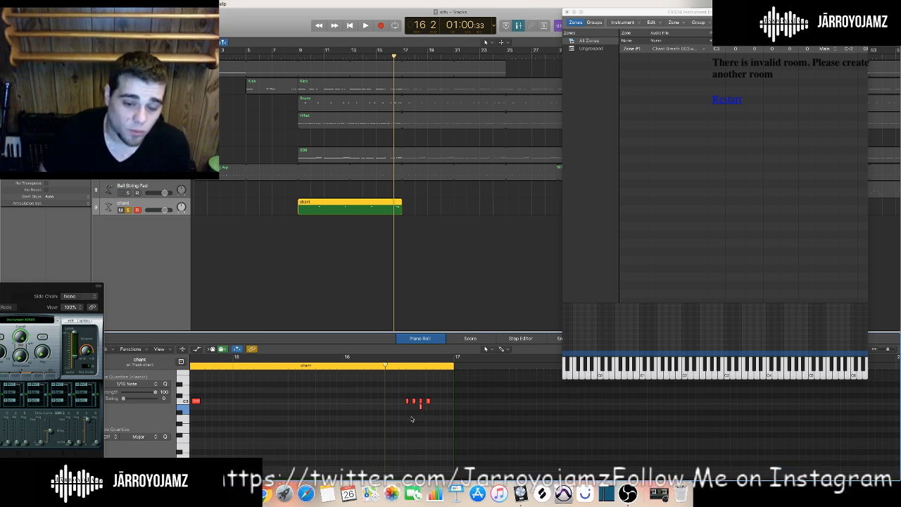
pyautogui.press('super+z')
# Play the unquantized run of chant notes in bar 16 up to the end of the region.
pyautogui.hscroll(-5, 414, 420)
pyautogui.hscroll(3, 423, 423)
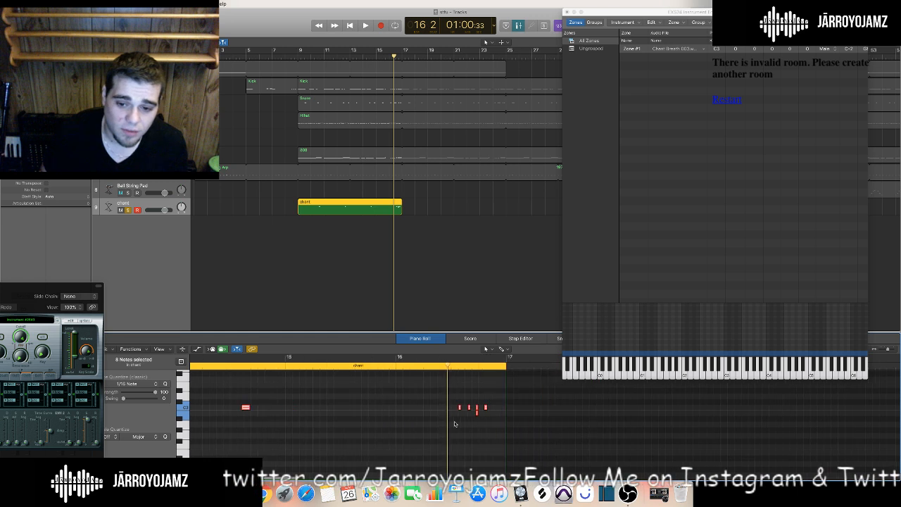
pyautogui.hscroll(2, 371, 394)
pyautogui.press('space')
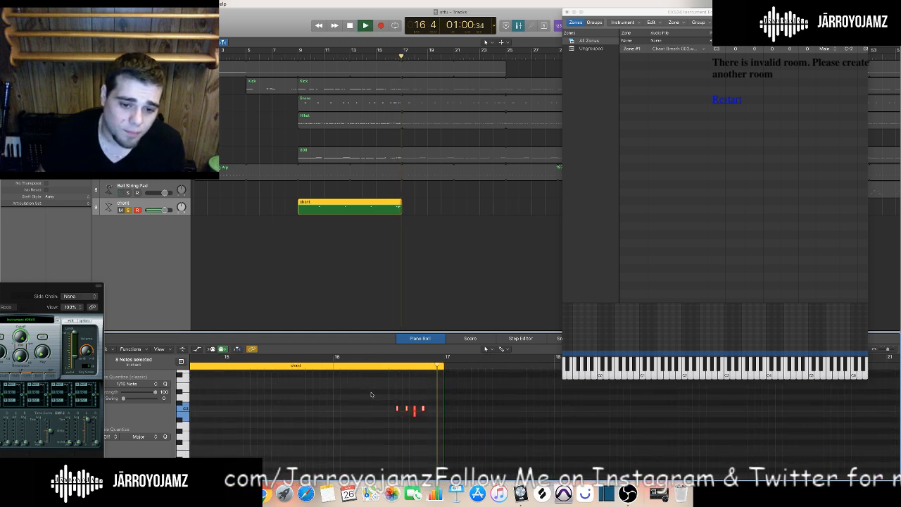
pyautogui.press('space')
# Move the playhead back to beat 3 of bar 16, at the start of the closing chant run.
pyautogui.scroll(-2, 392, 418)
pyautogui.click(392, 419)
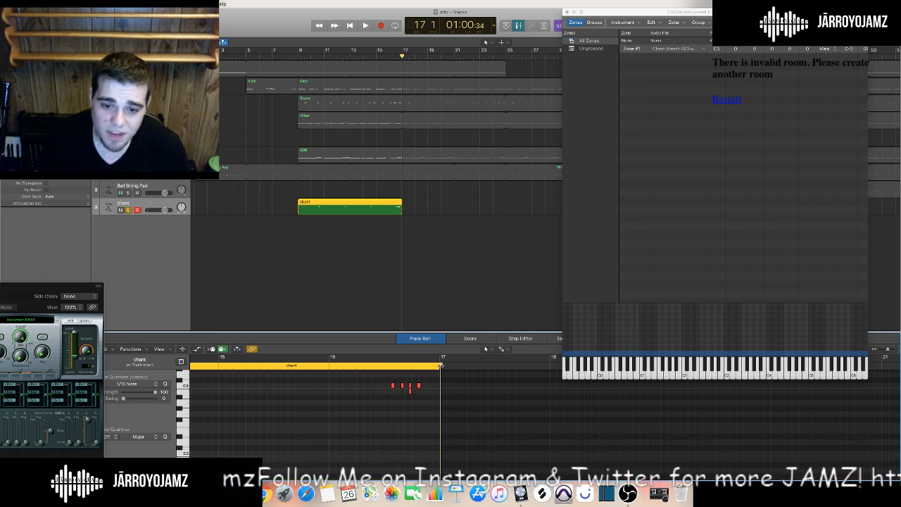
pyautogui.scroll(1, 442, 365)
pyautogui.moveTo(449, 364); pyautogui.dragTo(395, 365)
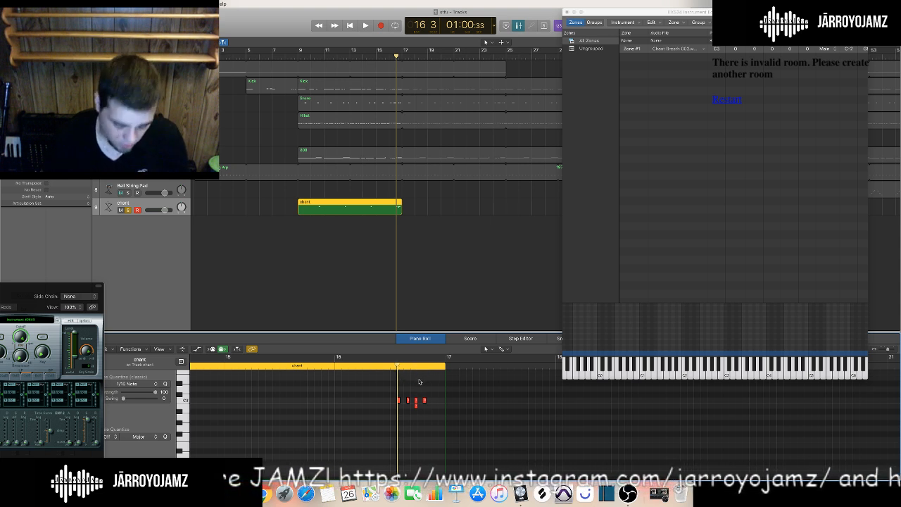
# Remove the single low note beneath the closing chant run in bar 16, keeping the four C3 notes.
pyautogui.hscroll(-3, 373, 400)
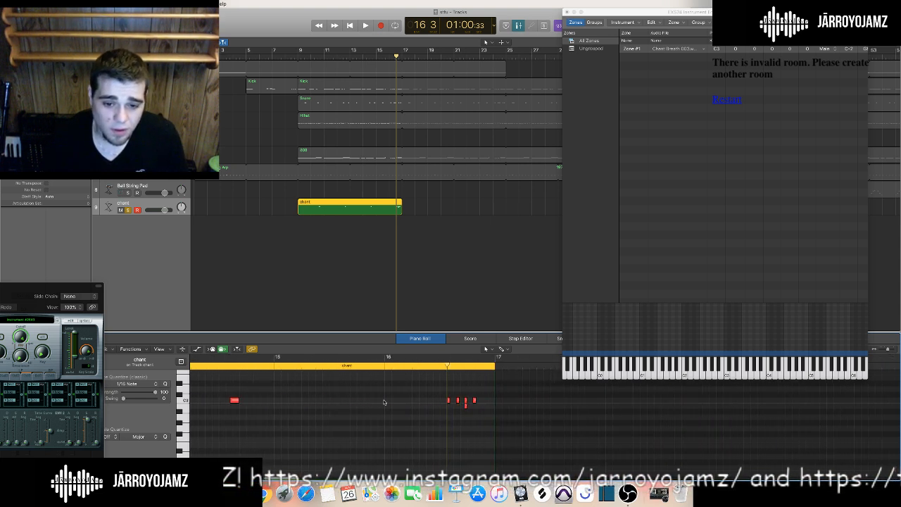
pyautogui.moveTo(440, 397); pyautogui.dragTo(483, 415)
pyautogui.click(466, 406)
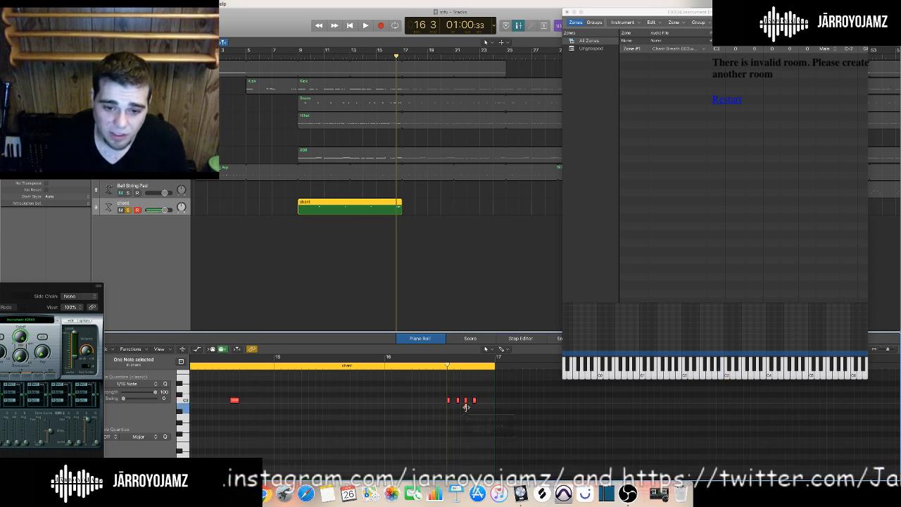
pyautogui.click(474, 403)
pyautogui.hscroll(2, 458, 401)
pyautogui.click(424, 392)
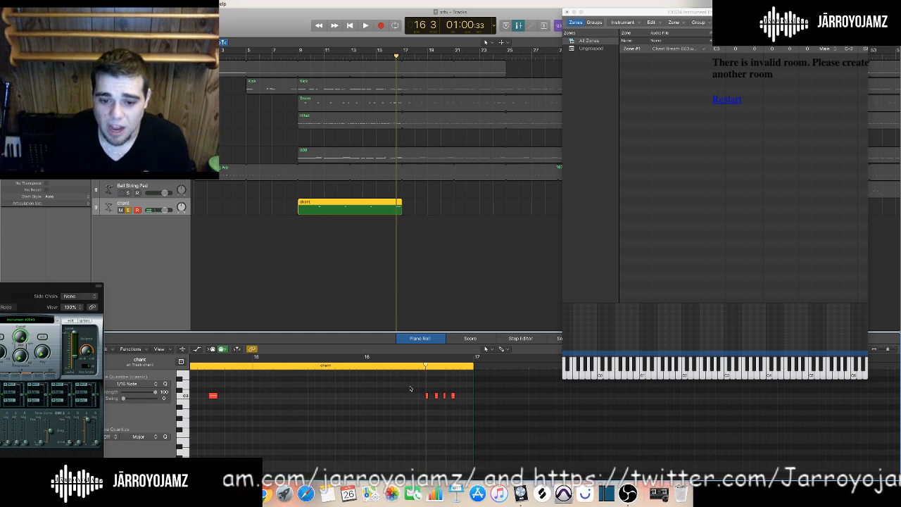
pyautogui.moveTo(410, 388); pyautogui.dragTo(469, 414)
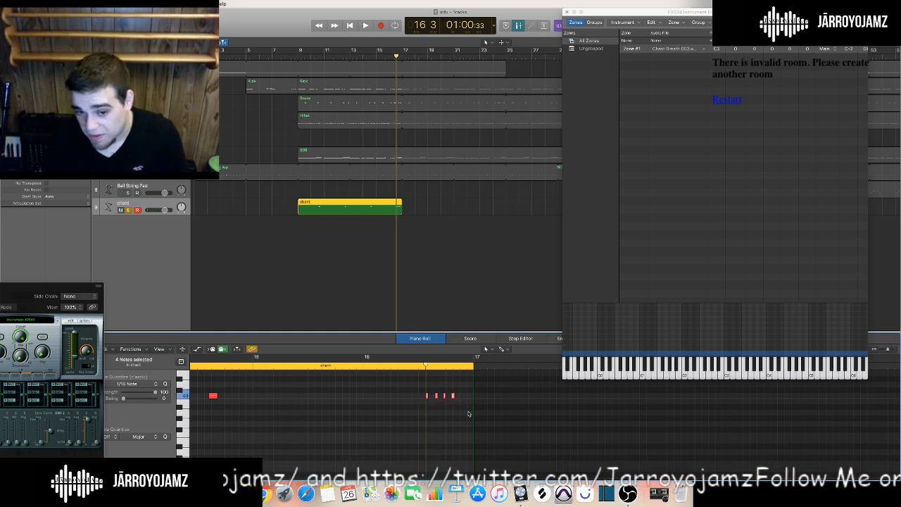
pyautogui.hscroll(2, 416, 384)
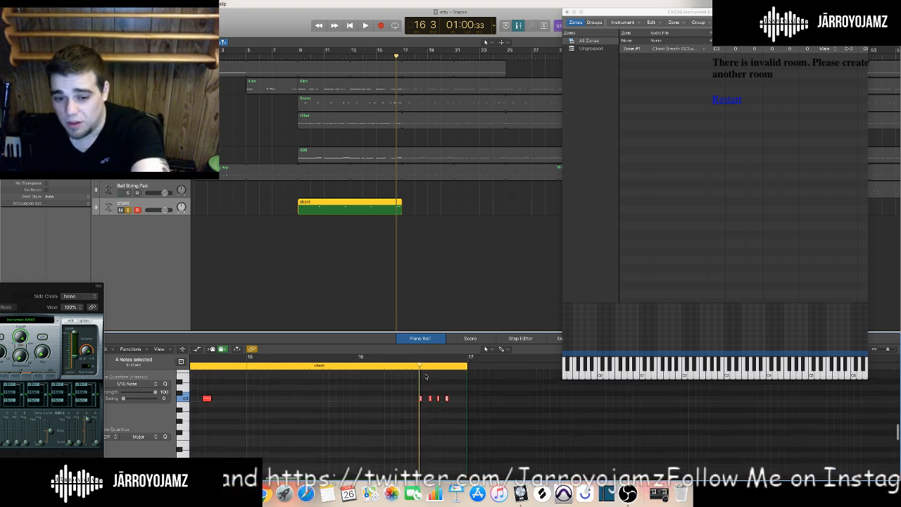
pyautogui.hscroll(-5, 422, 370)
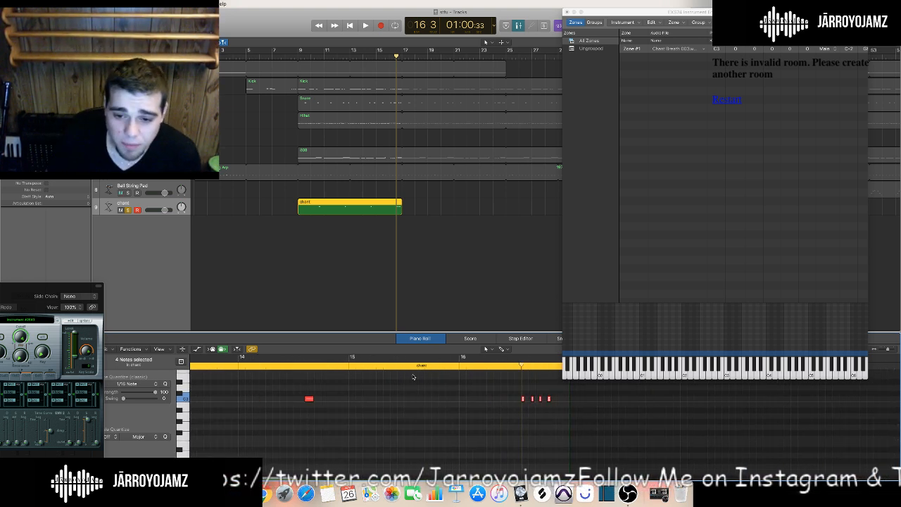
pyautogui.hscroll(4, 412, 378)
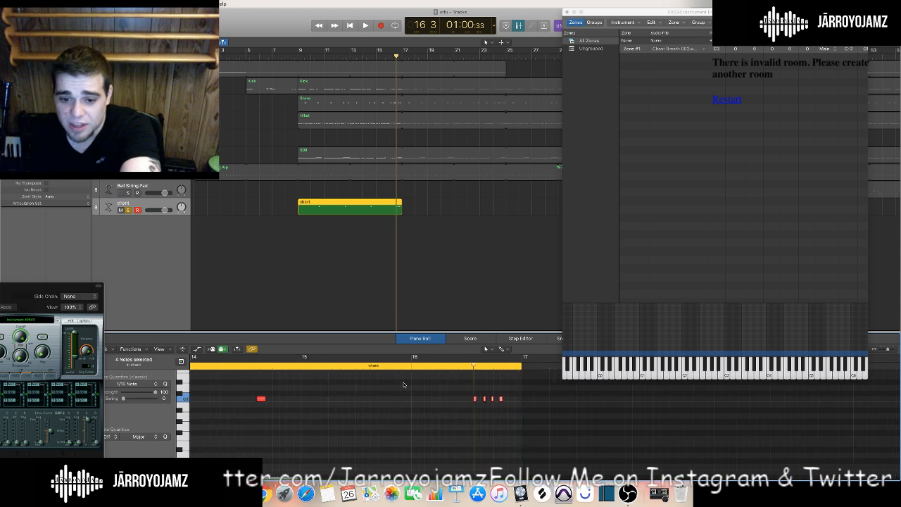
pyautogui.hscroll(-2, 404, 384)
pyautogui.hscroll(-2, 404, 384)
pyautogui.click(403, 390)
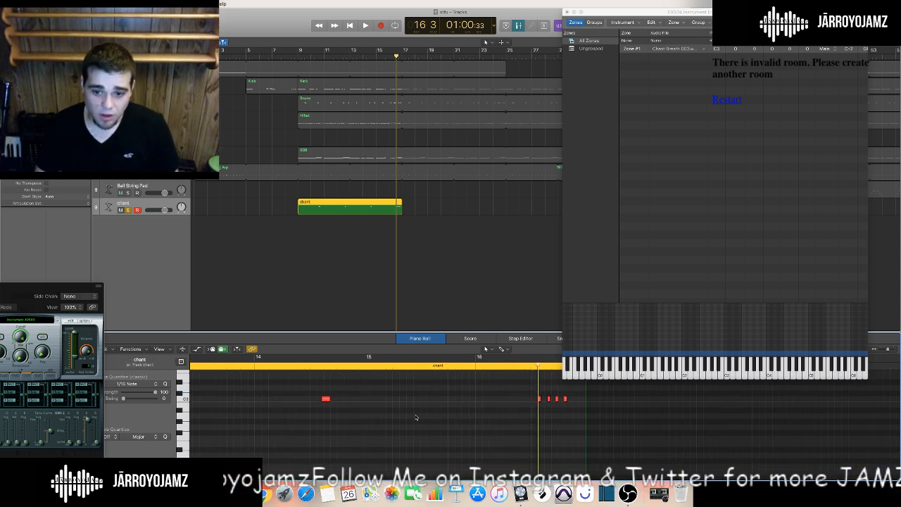
pyautogui.hscroll(2, 416, 418)
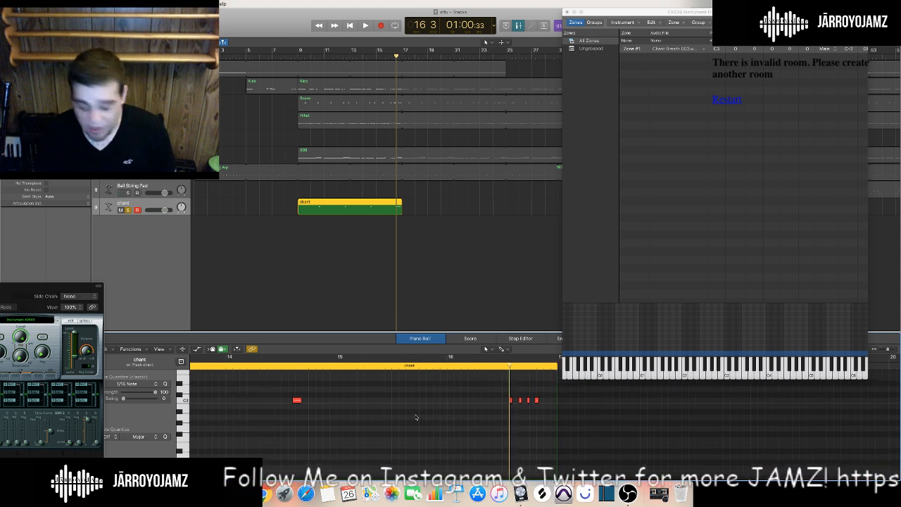
# Quantize all the chant notes to 1/16 notes and delete the four-note run at the end of bar 16.
pyautogui.press('super+a')
pyautogui.hscroll(1, 416, 418)
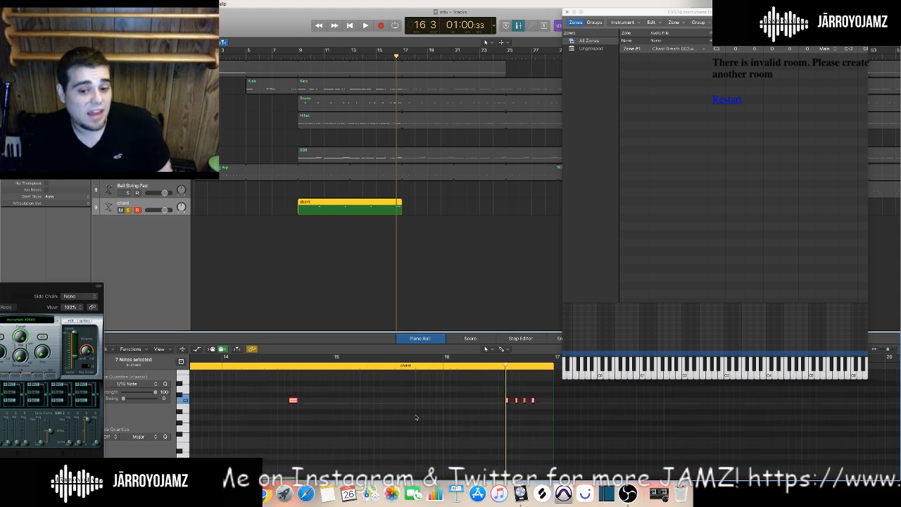
pyautogui.hscroll(-3, 415, 418)
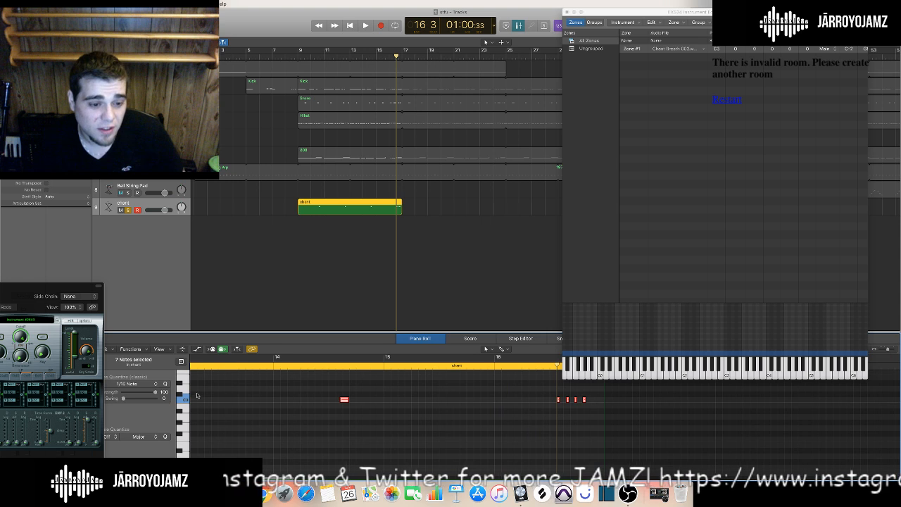
pyautogui.hscroll(10, 262, 409)
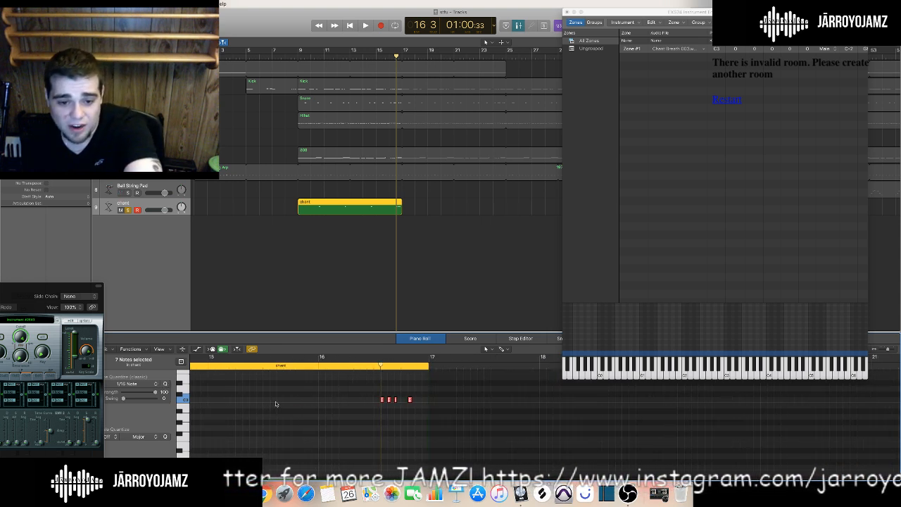
pyautogui.moveTo(371, 387); pyautogui.dragTo(428, 438)
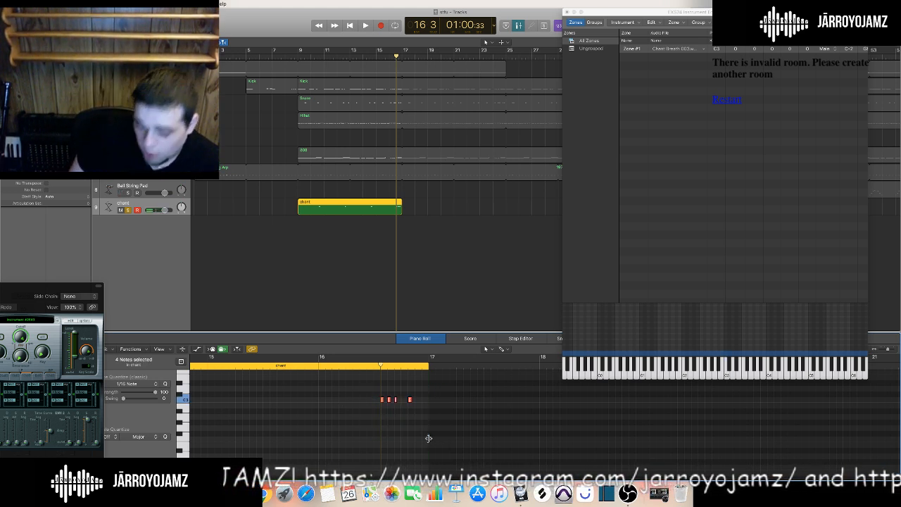
pyautogui.press('Delete')
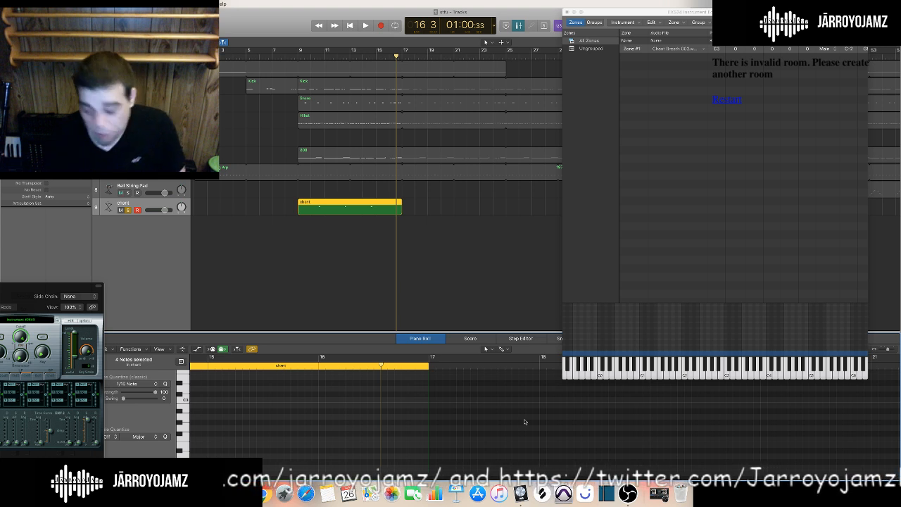
# Restore the deleted four-note chant run at the end of bar 16 and play it from beat 4 of bar 15.
pyautogui.press('super+z')
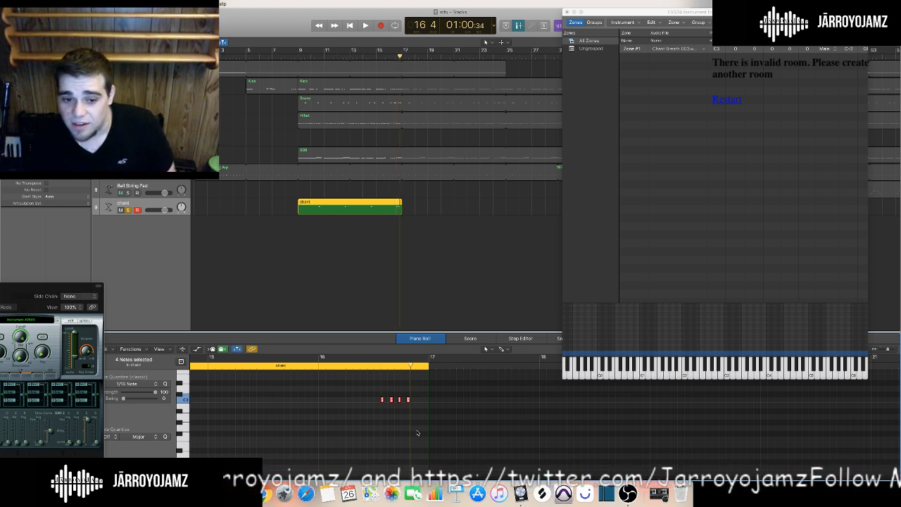
pyautogui.scroll(3, 417, 433)
pyautogui.hscroll(5, 418, 436)
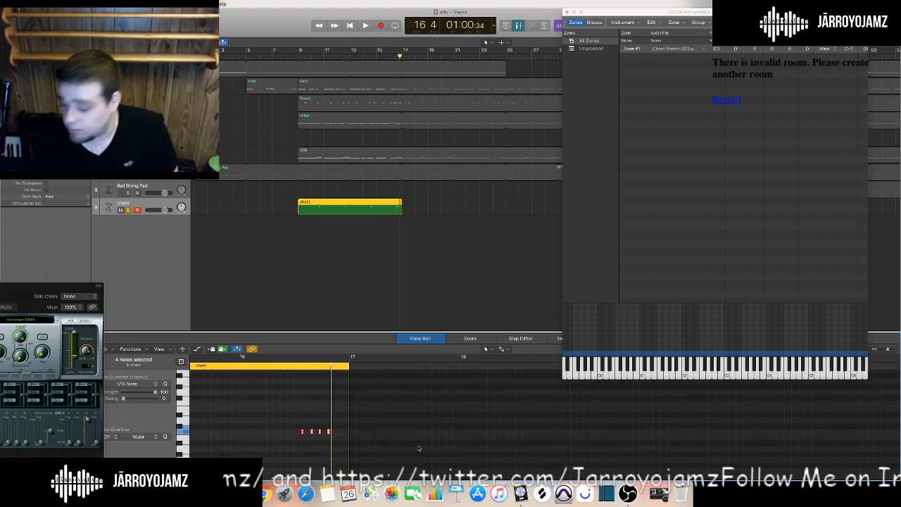
pyautogui.hscroll(-4, 276, 378)
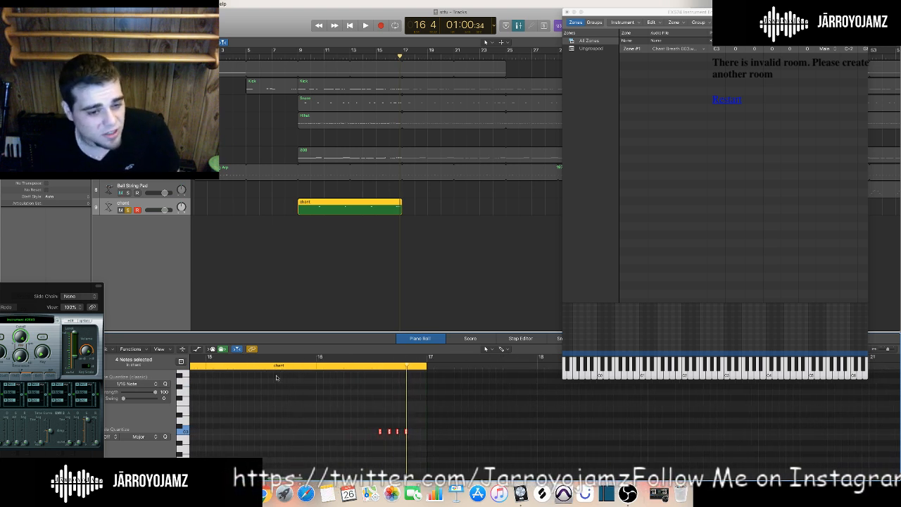
pyautogui.hscroll(-1, 276, 378)
pyautogui.click(315, 365)
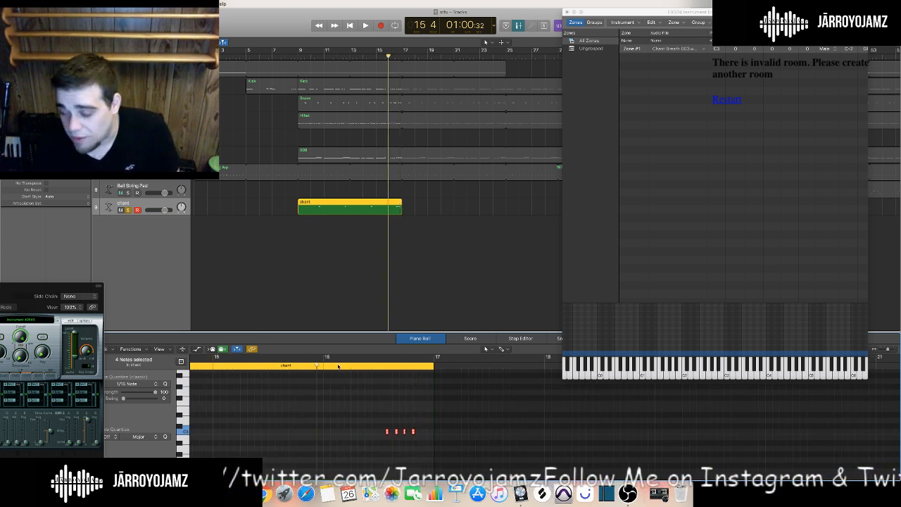
pyautogui.press('space')
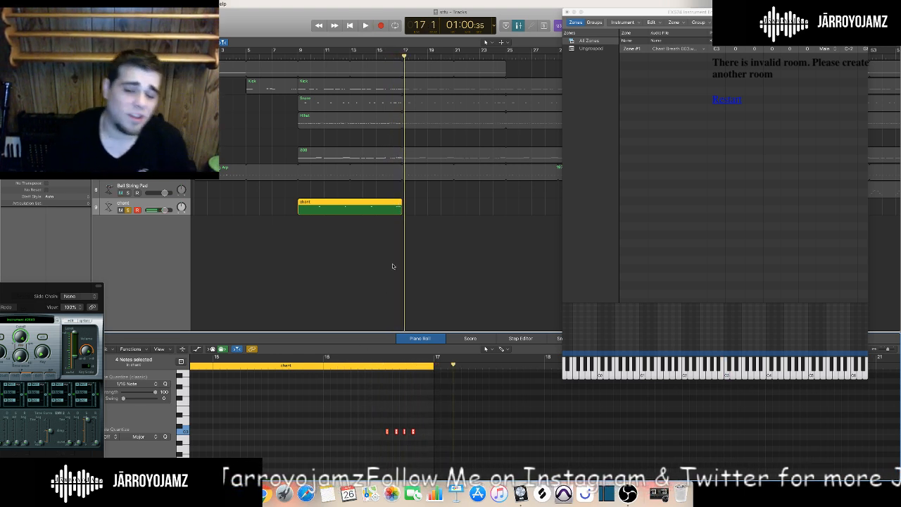
pyautogui.press('space')
# Turn off the chant track's solo and play the chant together with the full beat.
pyautogui.click(127, 209)
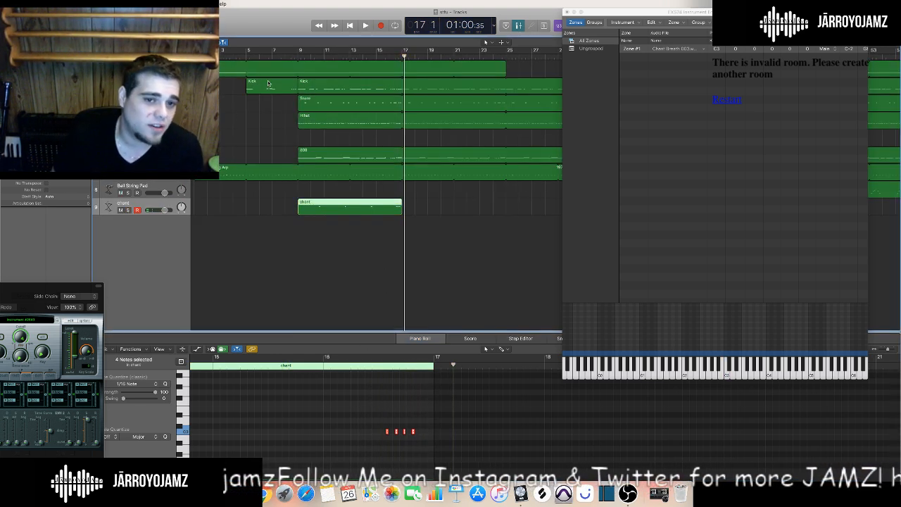
pyautogui.press('space')
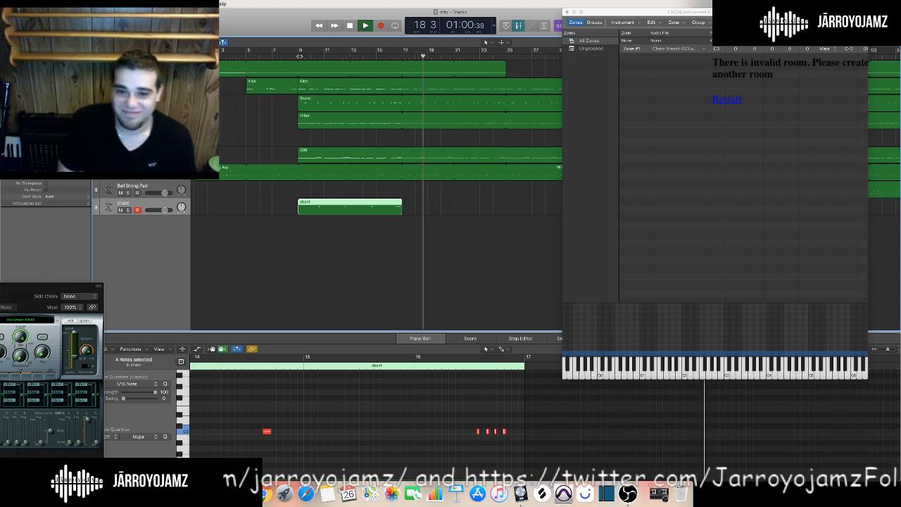
pyautogui.press('space')
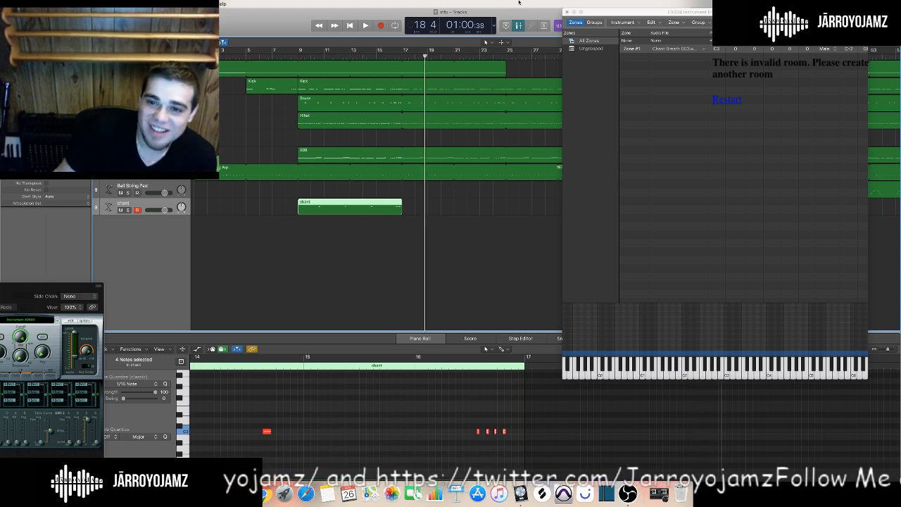
# Close the EXS24 instrument editor, saving the chant's sampler instrument as Stfu chant.
pyautogui.click(566, 13)
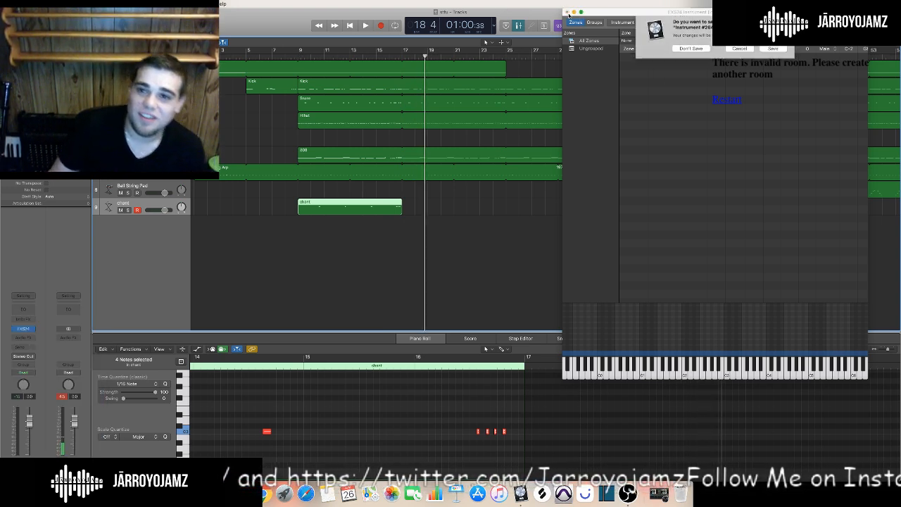
pyautogui.click(767, 52)
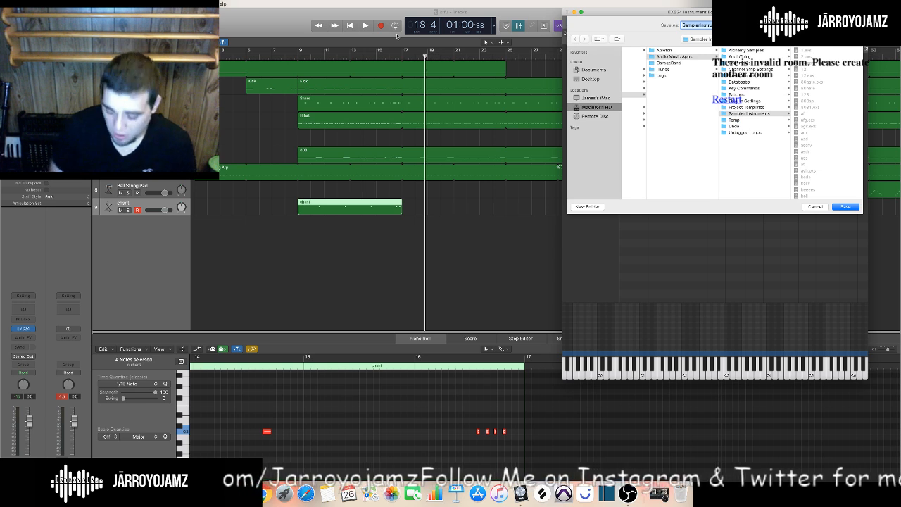
pyautogui.press('BackSpace')
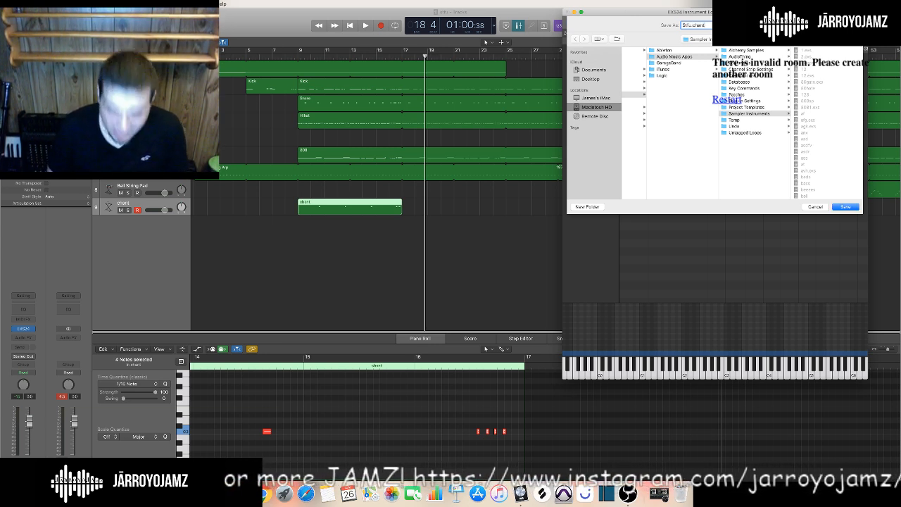
pyautogui.click(844, 207)
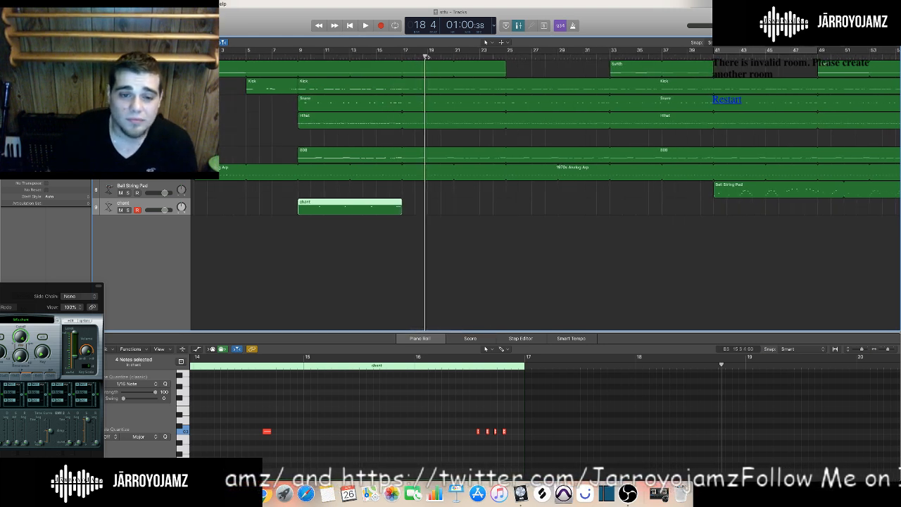
# Play the full beat from bar 9, where the chant region starts, to about bar 11.
pyautogui.hscroll(2, 378, 264)
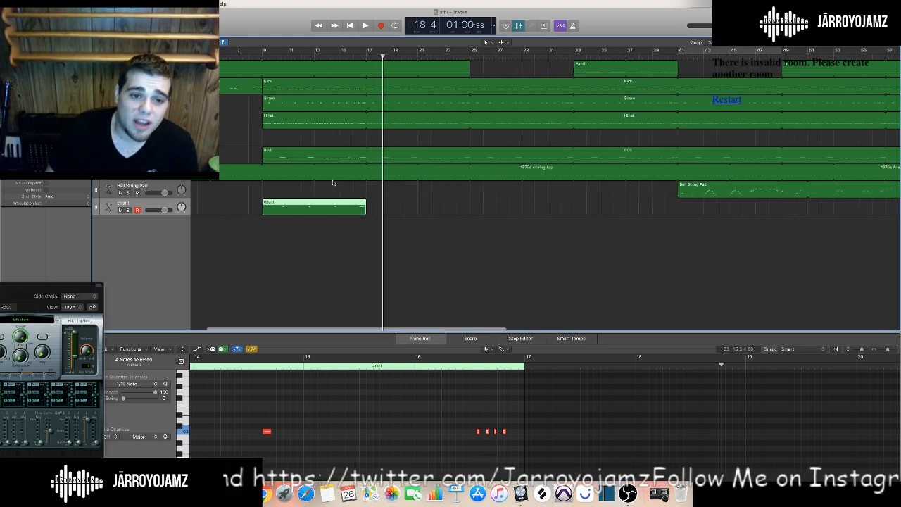
pyautogui.click(290, 56)
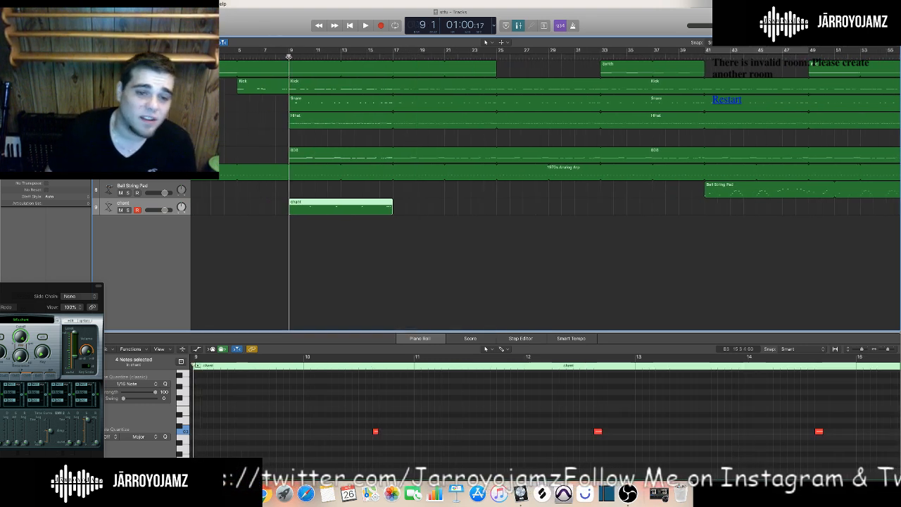
pyautogui.press('space')
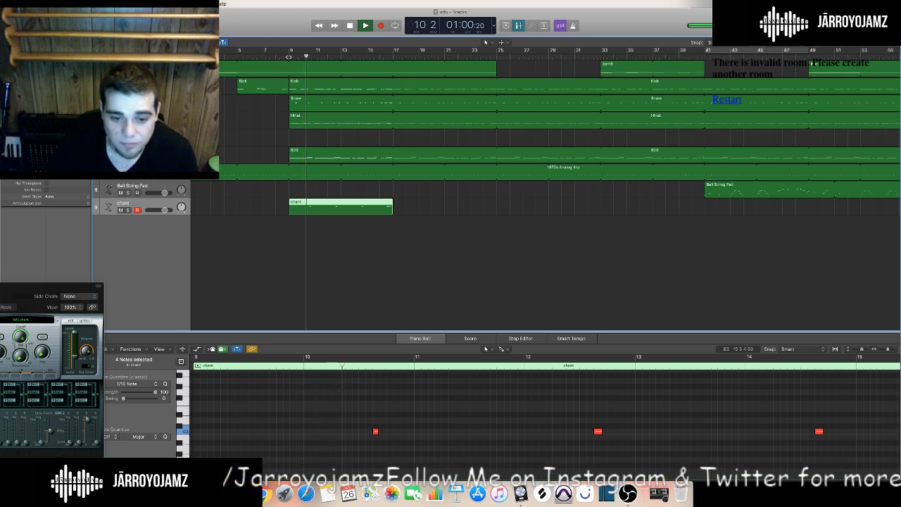
pyautogui.press('space')
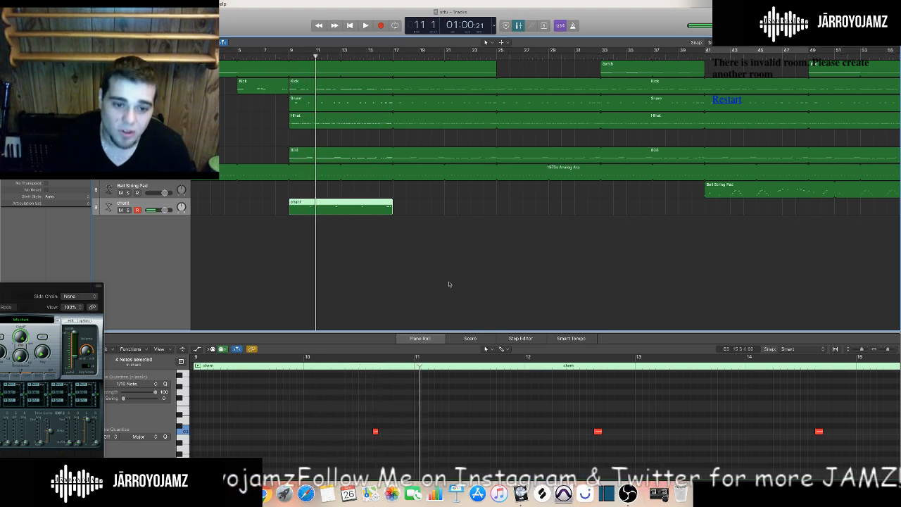
# Loop the chant region from bar 17 to slightly past the start of bar 41.
pyautogui.hscroll(5, 454, 426)
pyautogui.hscroll(1, 414, 213)
pyautogui.hscroll(2, 414, 212)
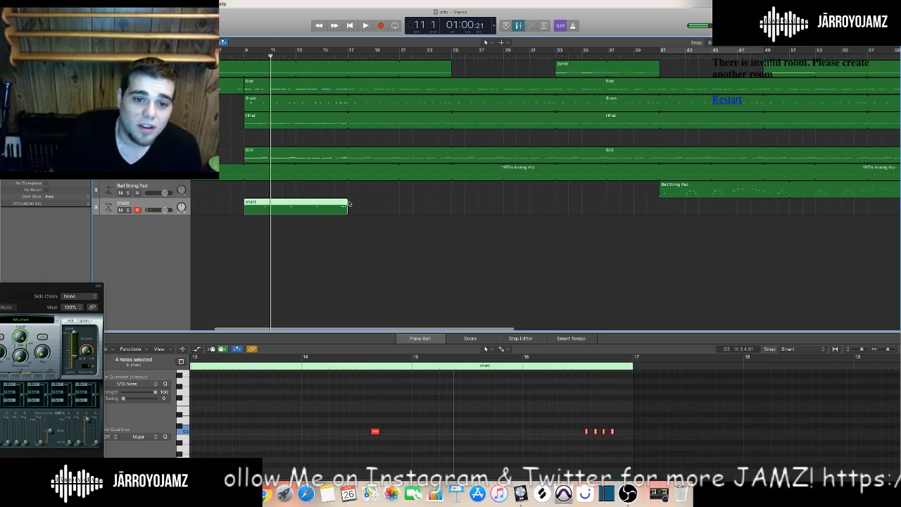
pyautogui.moveTo(350, 202); pyautogui.dragTo(667, 215)
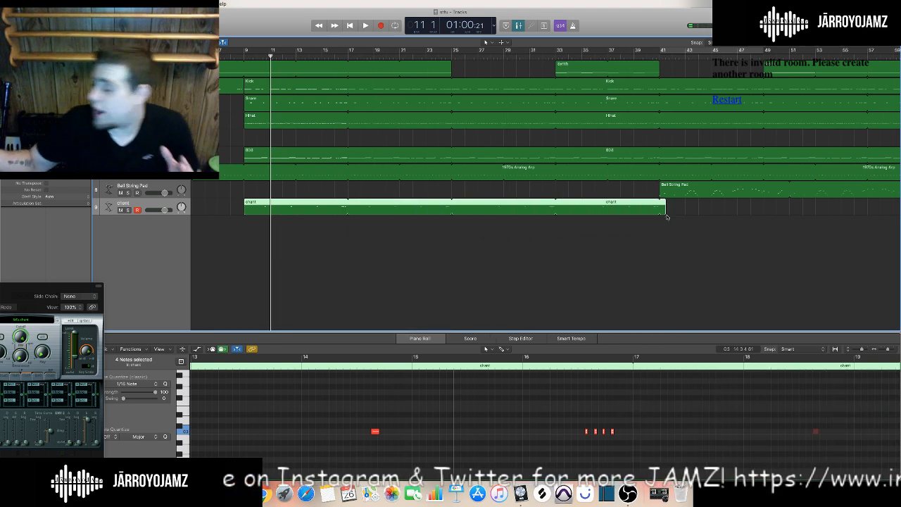
pyautogui.hscroll(1, 667, 216)
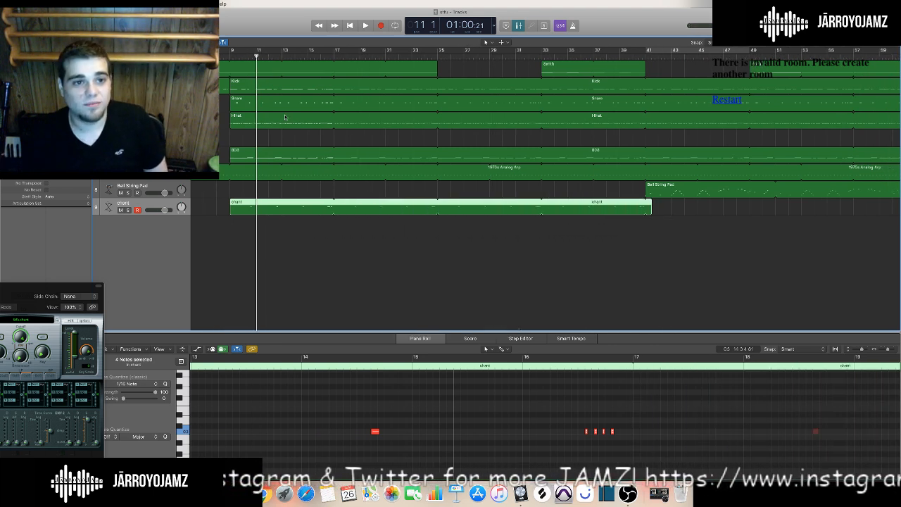
# Play the arrangement from bar 11 into bar 18 and shorten the chant loop to end exactly at bar 41.
pyautogui.press('space')
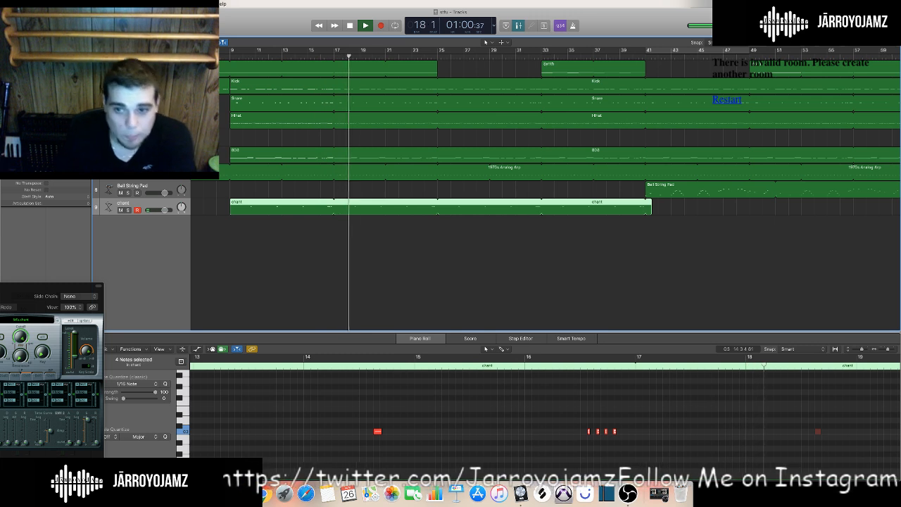
pyautogui.press('space')
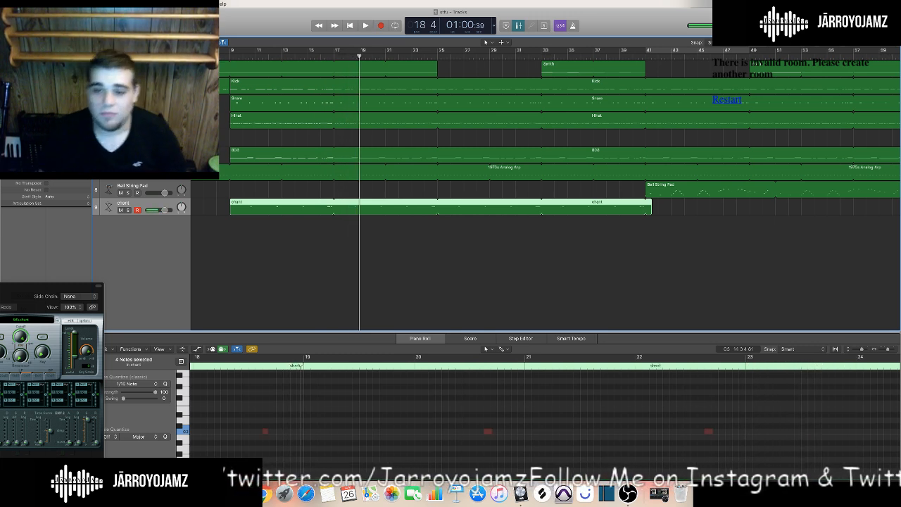
pyautogui.hscroll(5, 332, 199)
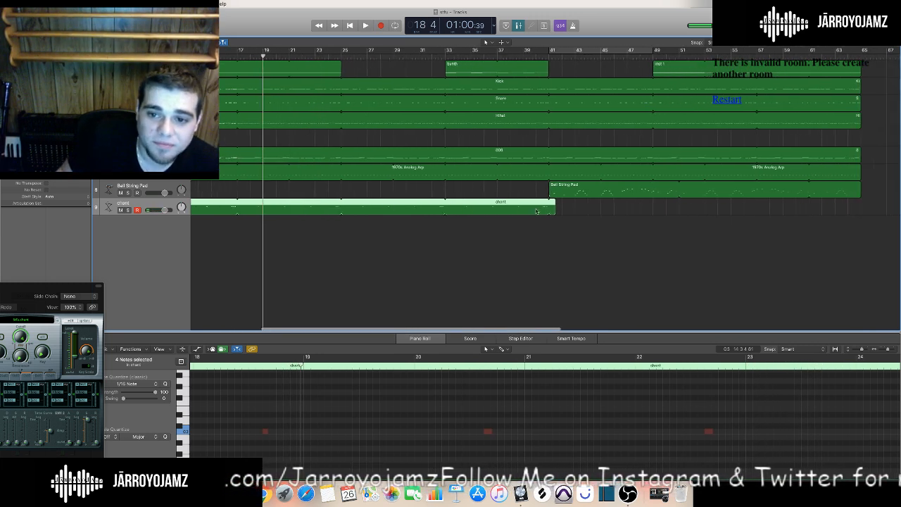
pyautogui.moveTo(553, 203); pyautogui.dragTo(538, 236)
pyautogui.hscroll(-8, 539, 237)
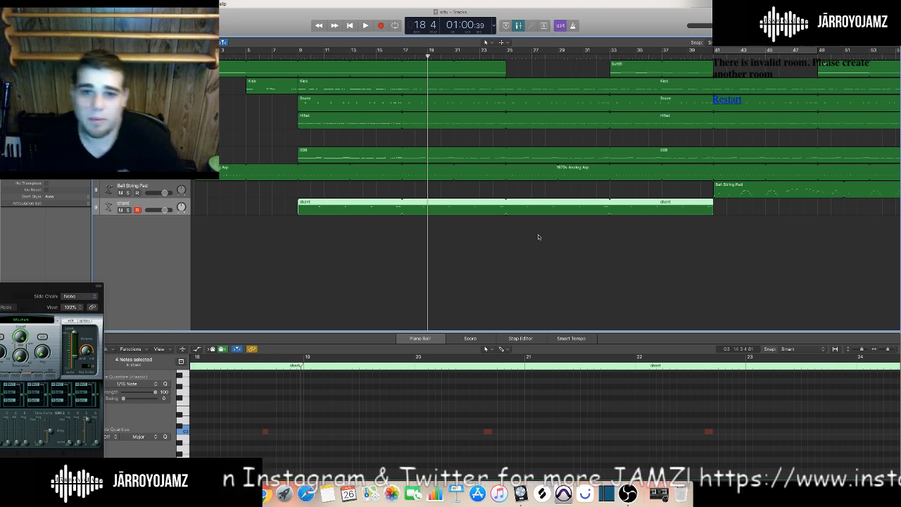
pyautogui.hscroll(-1, 430, 60)
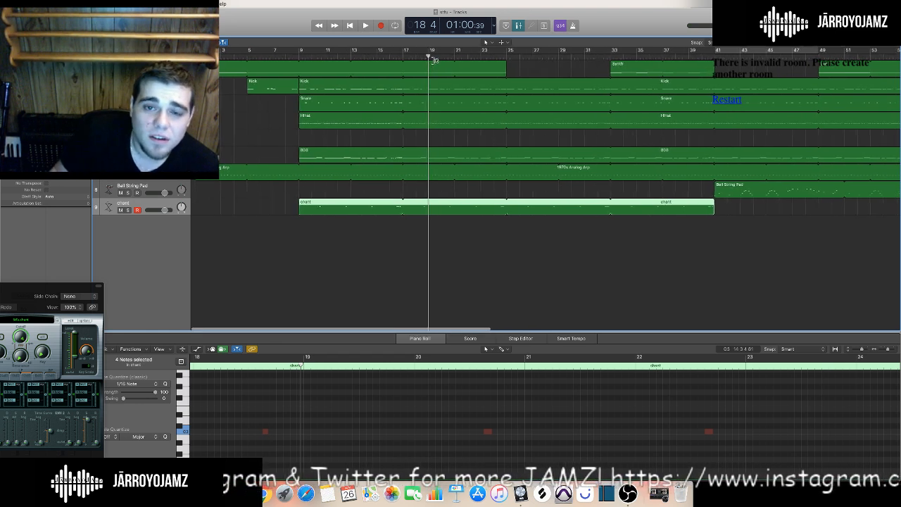
# Return the playhead to bar 1 and briefly start playback of the arrangement from the beginning.
pyautogui.press('Return')
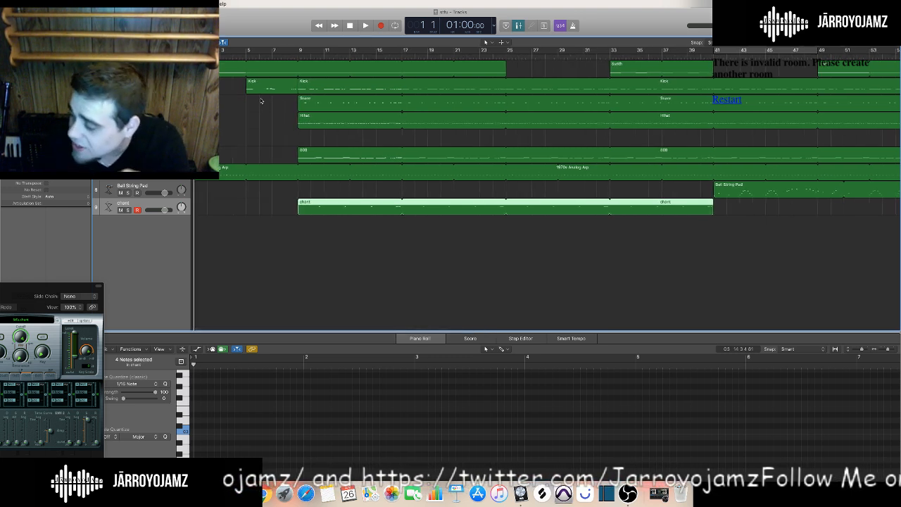
pyautogui.click(368, 25)
pyautogui.click(352, 27)
pyautogui.hscroll(-1, 454, 190)
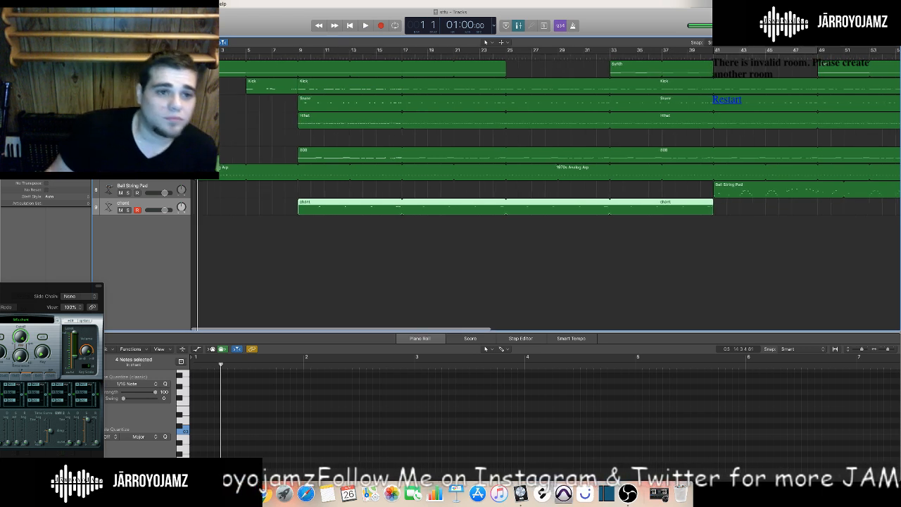
pyautogui.press('Return')
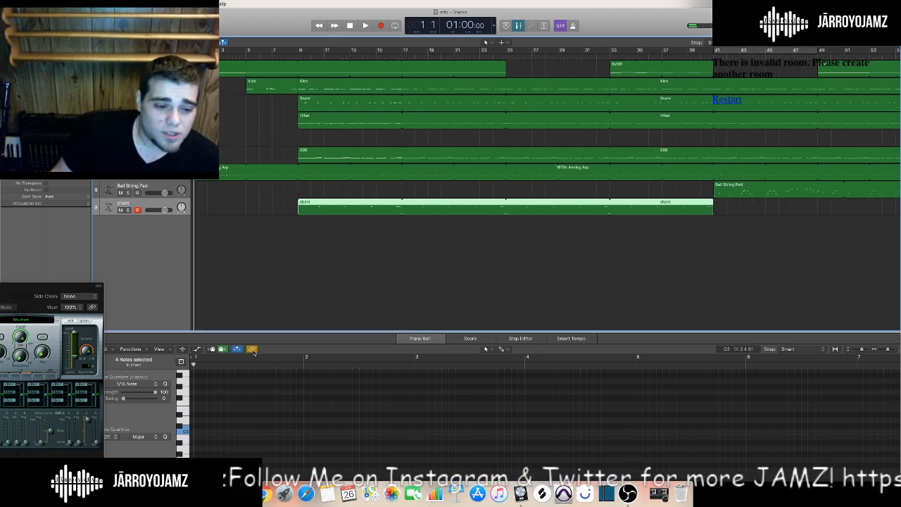
# Show the mixer and insert a Channel EQ on the aux channel fed by Bus 1, then close the EQ window.
pyautogui.click(296, 304)
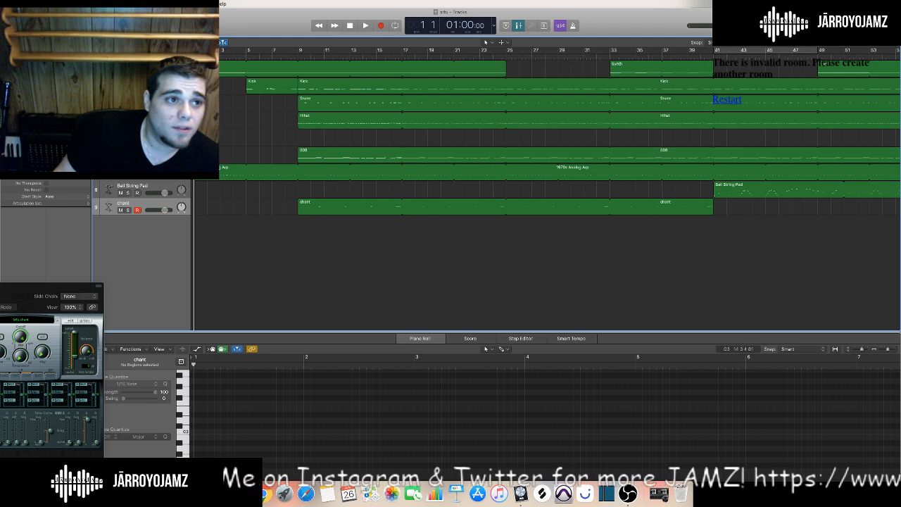
pyautogui.click(19, 12)
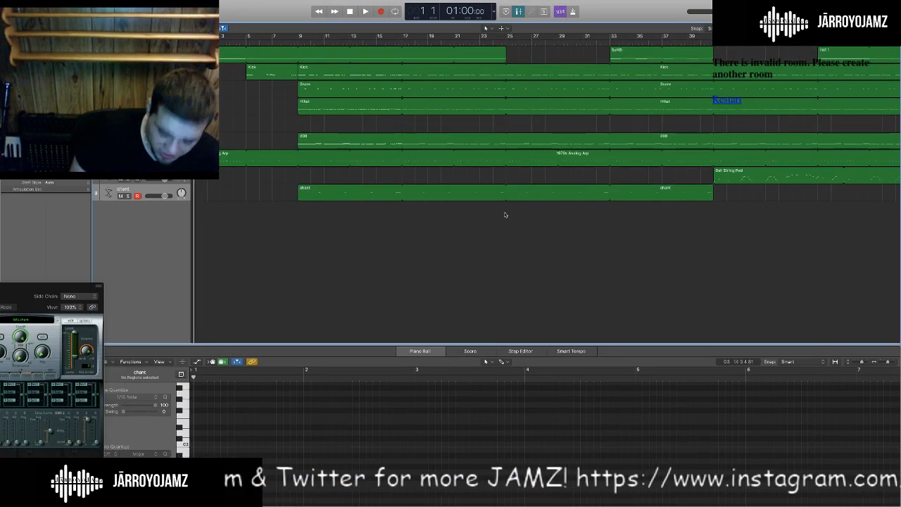
pyautogui.press('x')
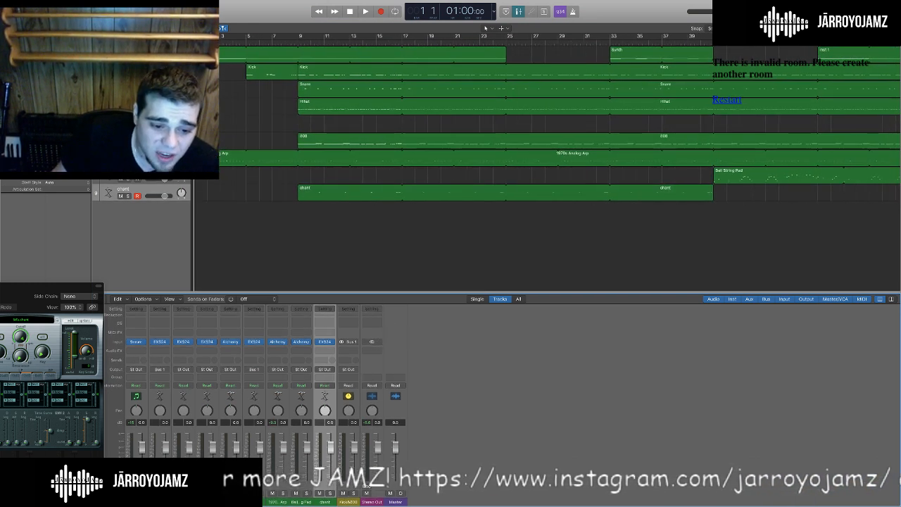
pyautogui.click(347, 502)
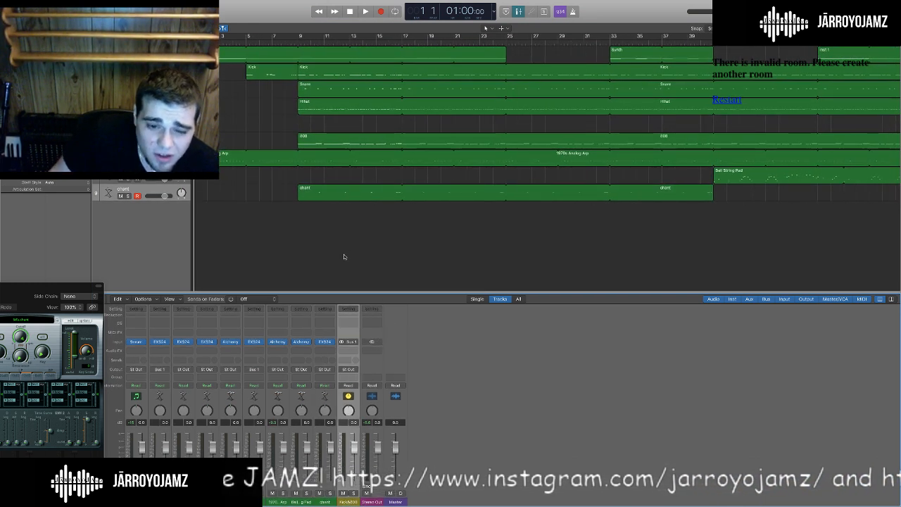
pyautogui.doubleClick(348, 320)
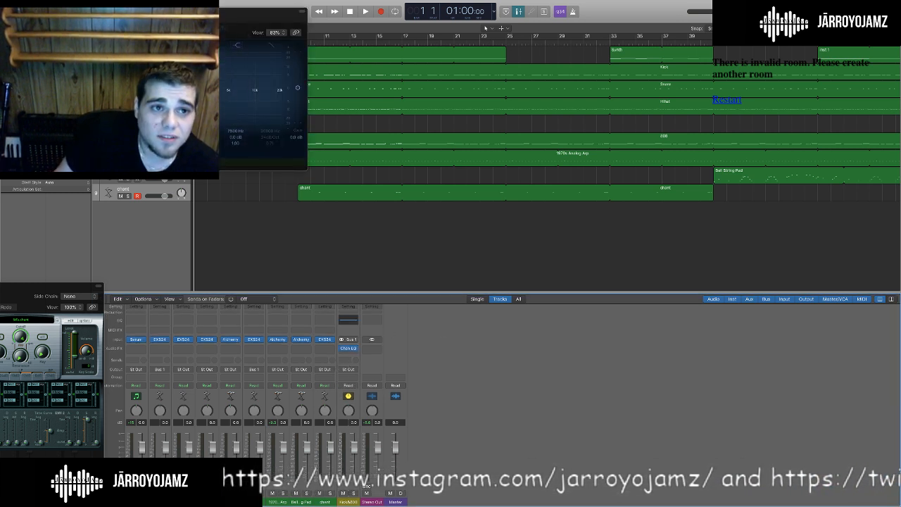
pyautogui.click(6, 12)
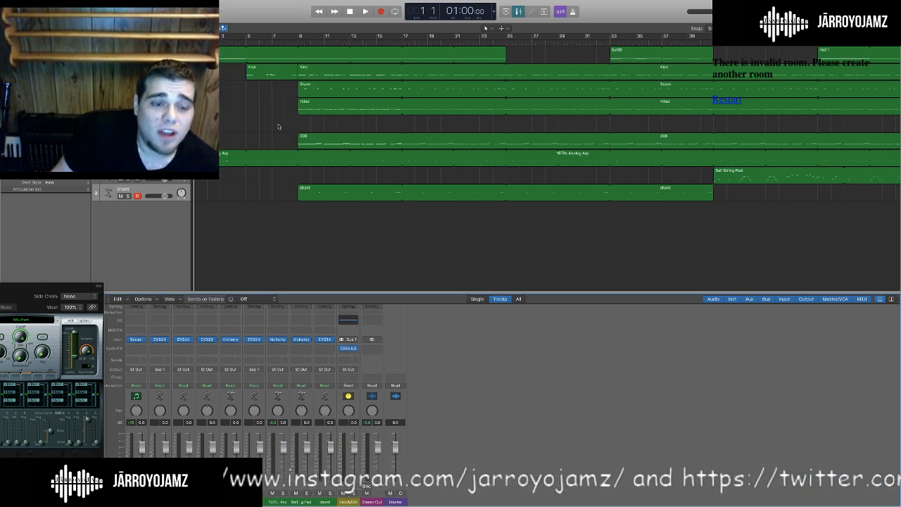
pyautogui.scroll(1, 152, 340)
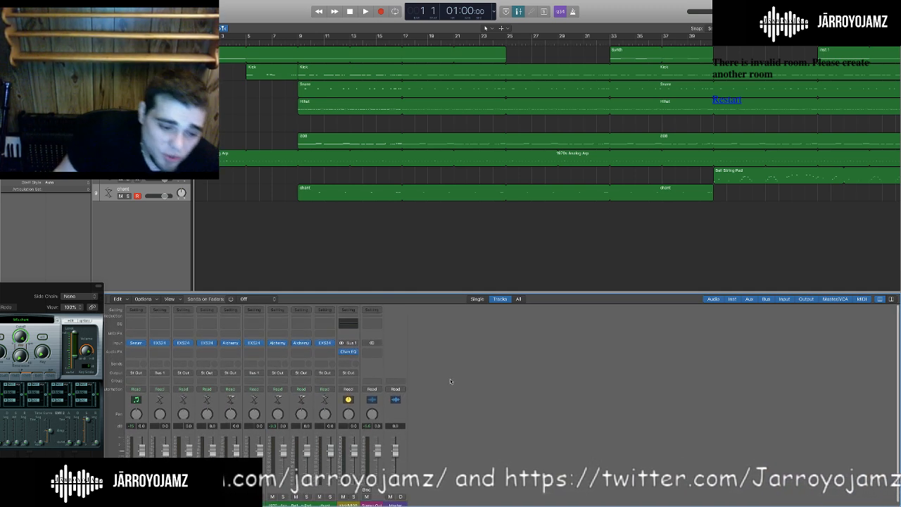
pyautogui.scroll(-1, 451, 381)
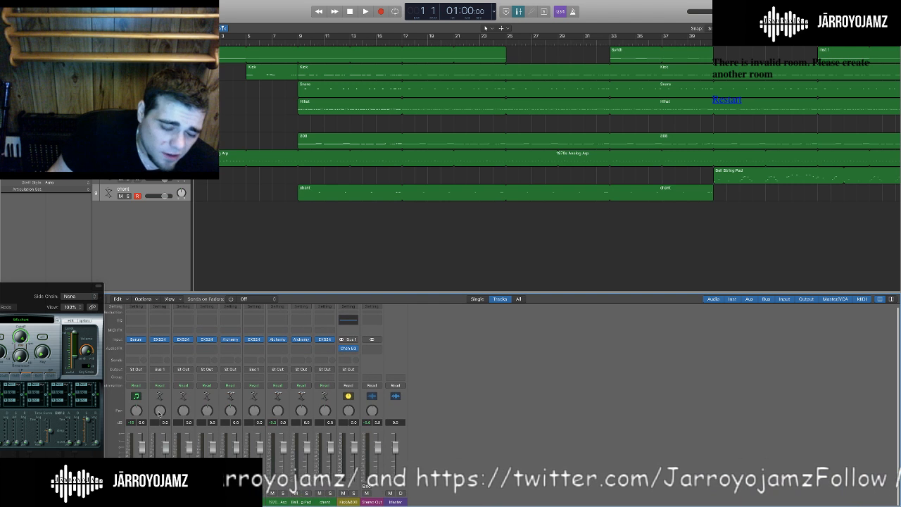
# Try to switch the Kick channel's pan control to Binaural Pan.
pyautogui.rightClick(160, 414)
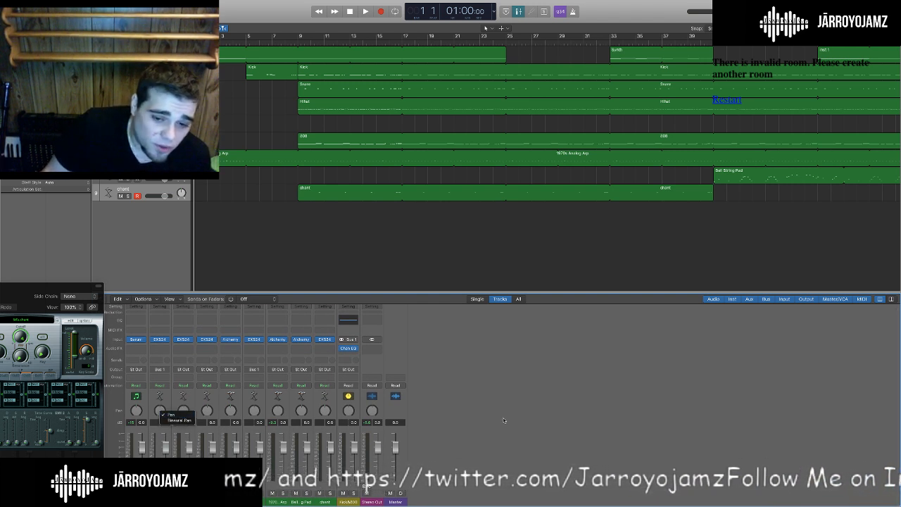
pyautogui.click(504, 421)
pyautogui.rightClick(162, 414)
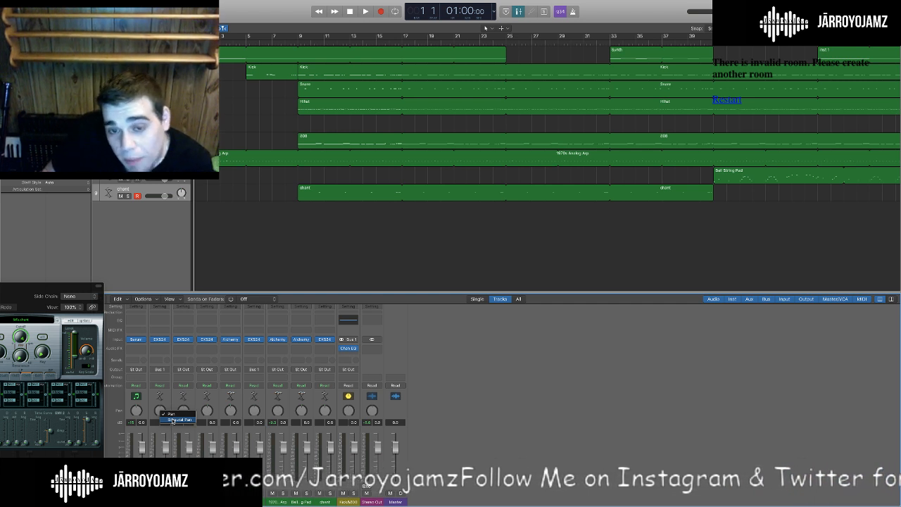
pyautogui.click(172, 420)
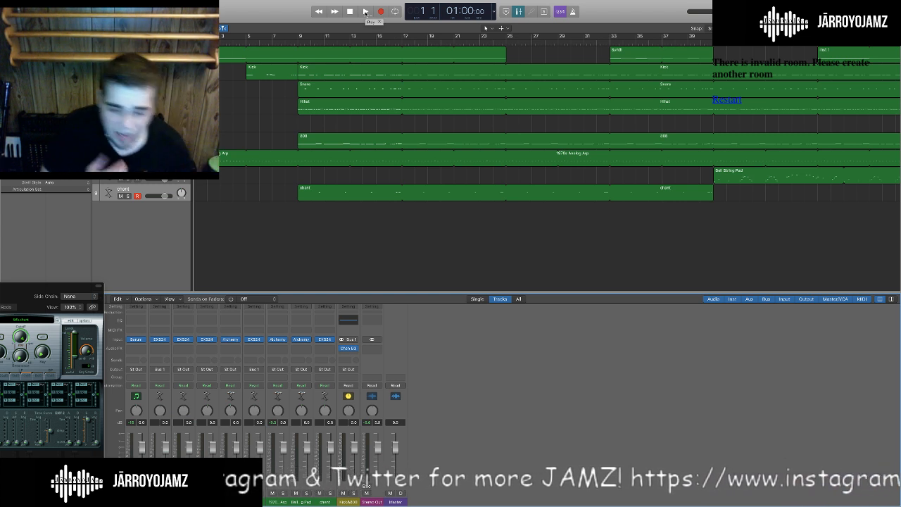
# Play the arrangement from bar 1 while switching the Kick channel to Binaural Pan, and open its panner window.
pyautogui.click(366, 11)
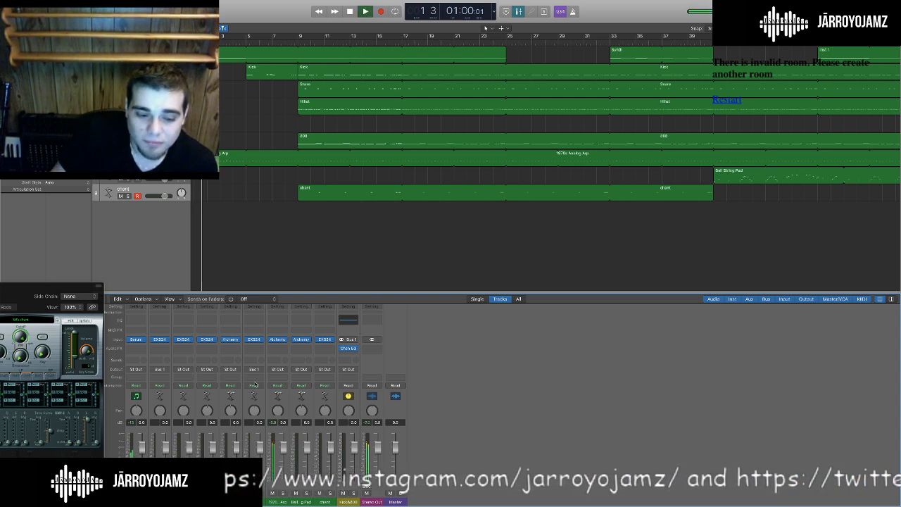
pyautogui.click(239, 53)
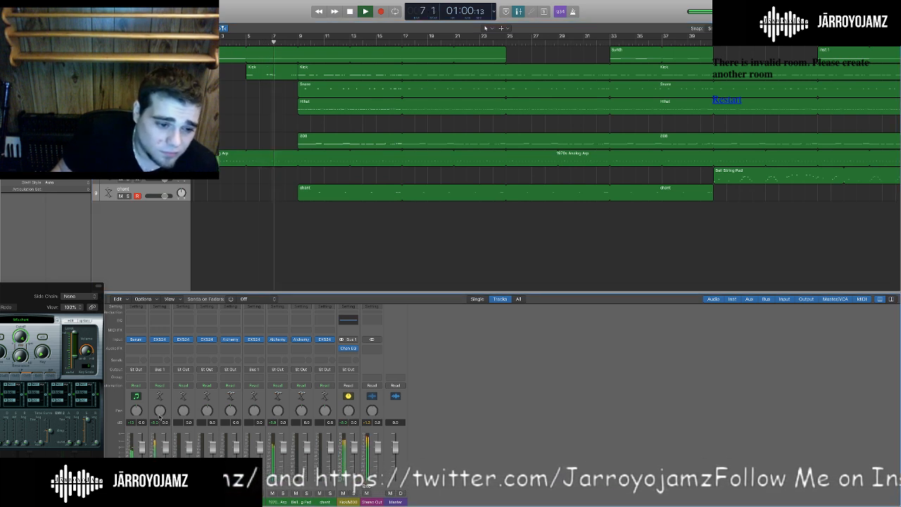
pyautogui.rightClick(161, 414)
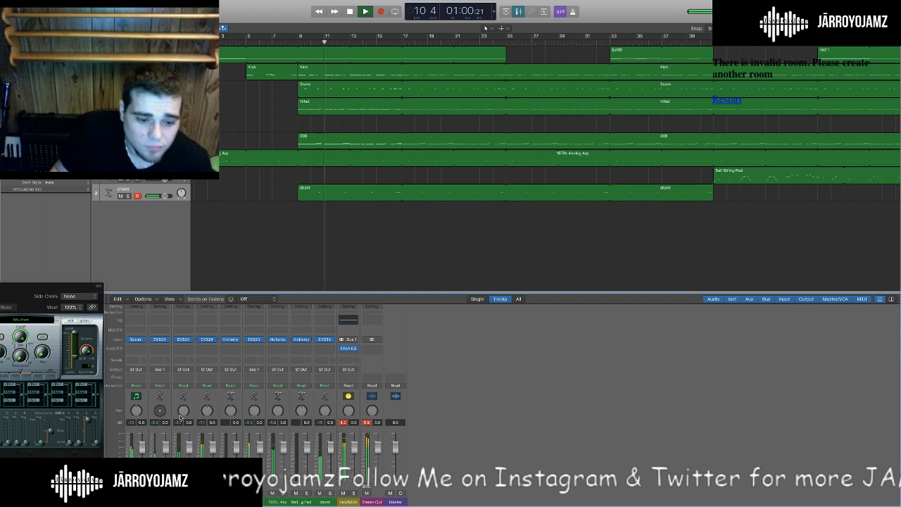
pyautogui.rightClick(156, 412)
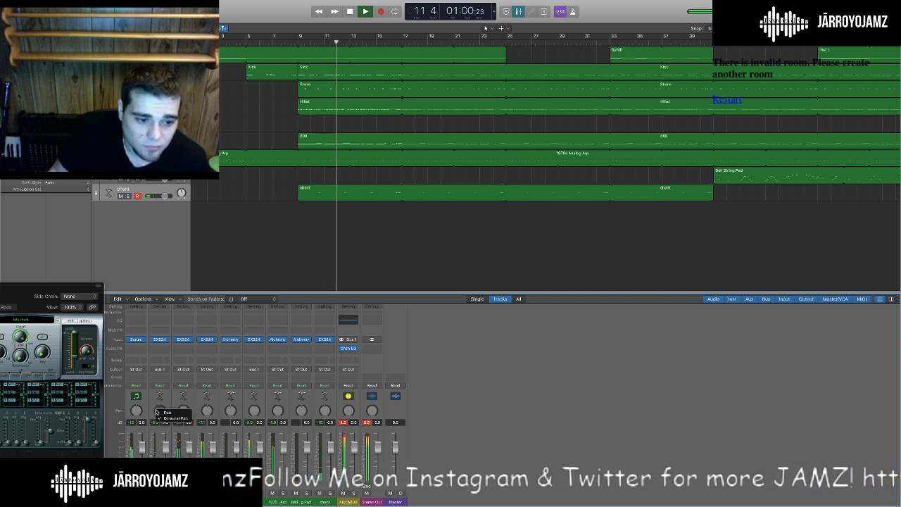
pyautogui.click(158, 412)
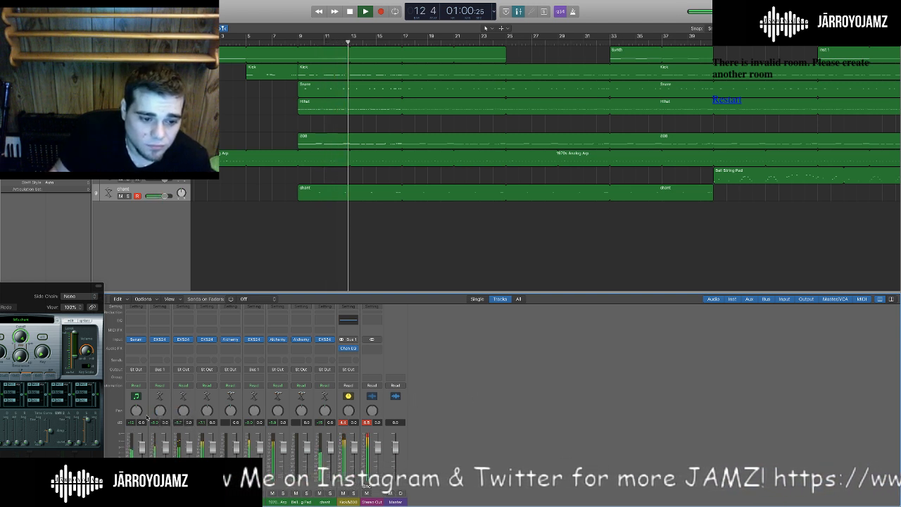
pyautogui.rightClick(161, 412)
pyautogui.click(181, 419)
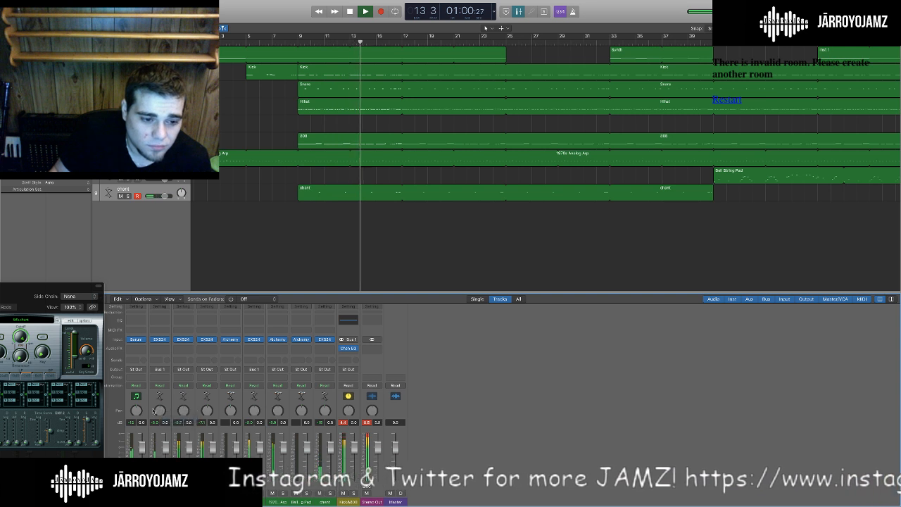
pyautogui.doubleClick(159, 411)
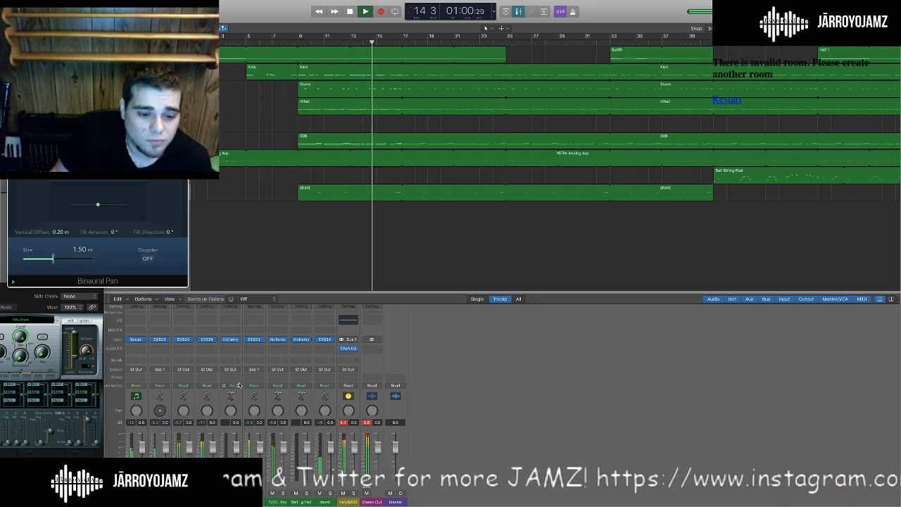
# Switch the 808 channel to Binaural Pan and open its panner window over the arrangement, clear of the Kick's panner.
pyautogui.rightClick(259, 409)
pyautogui.click(276, 416)
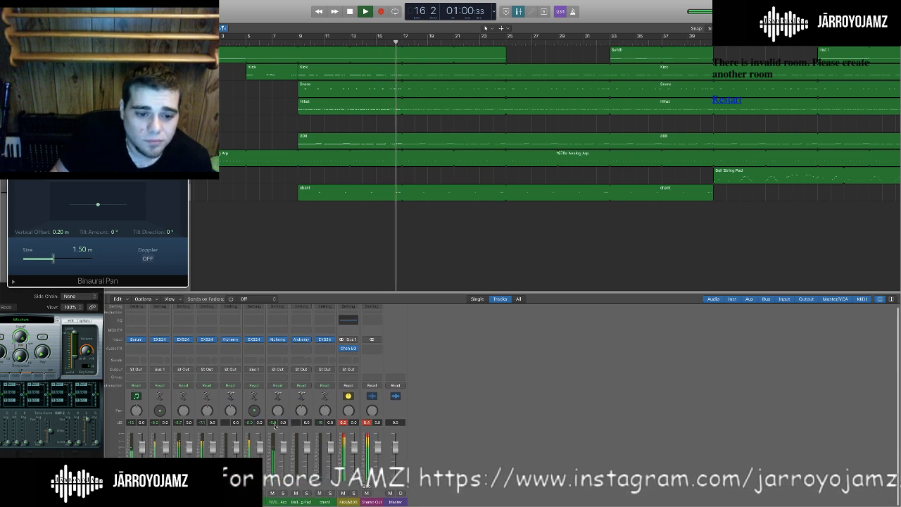
pyautogui.doubleClick(254, 413)
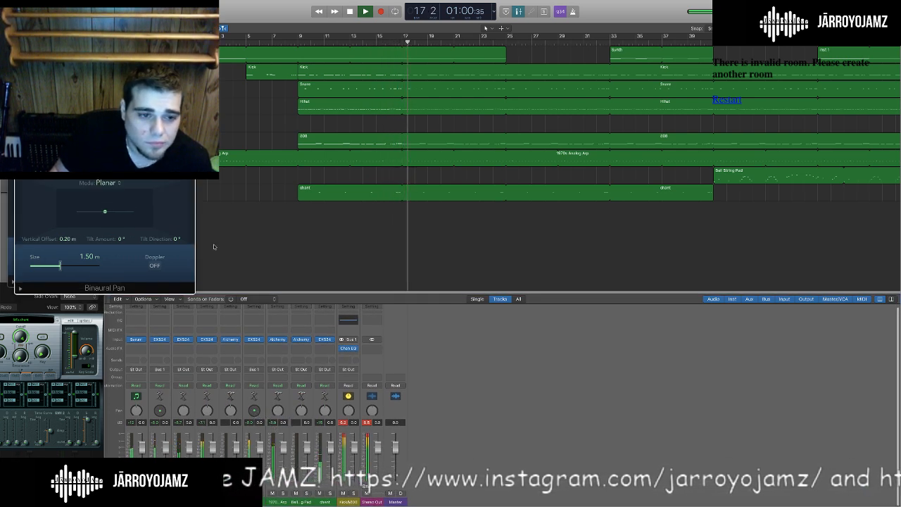
pyautogui.moveTo(123, 57); pyautogui.dragTo(458, 44)
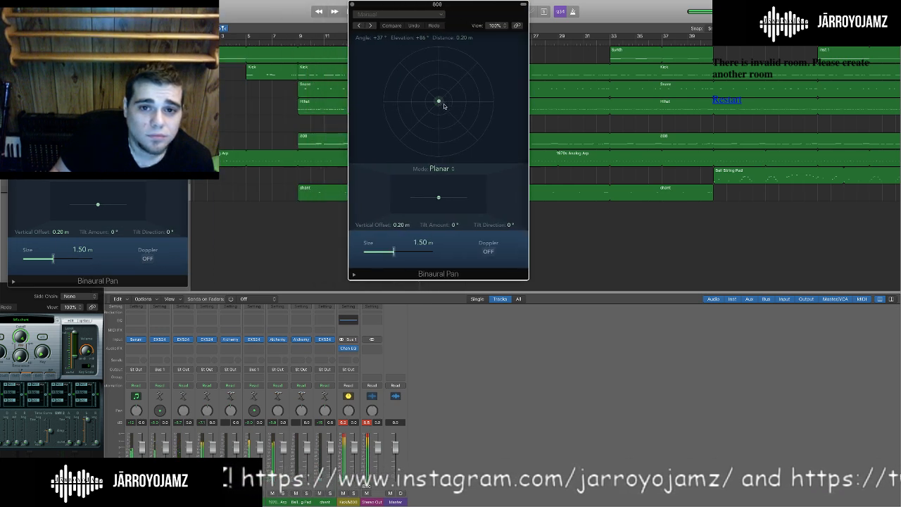
# Try the 808's binaural position at the front edge, about 1.40 m away, nudge the Kick's position, and return both to the centre.
pyautogui.moveTo(439, 101); pyautogui.dragTo(439, 52)
pyautogui.moveTo(98, 108); pyautogui.dragTo(108, 86)
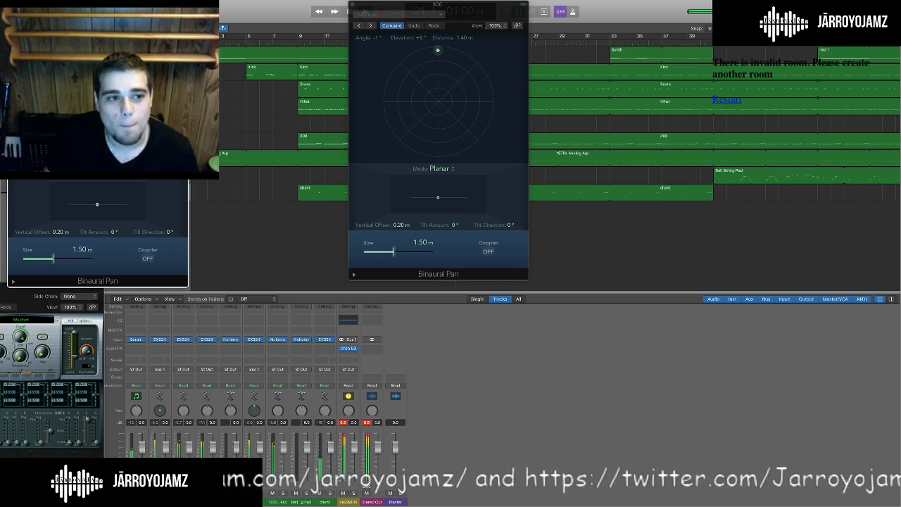
pyautogui.moveTo(433, 56); pyautogui.dragTo(440, 73)
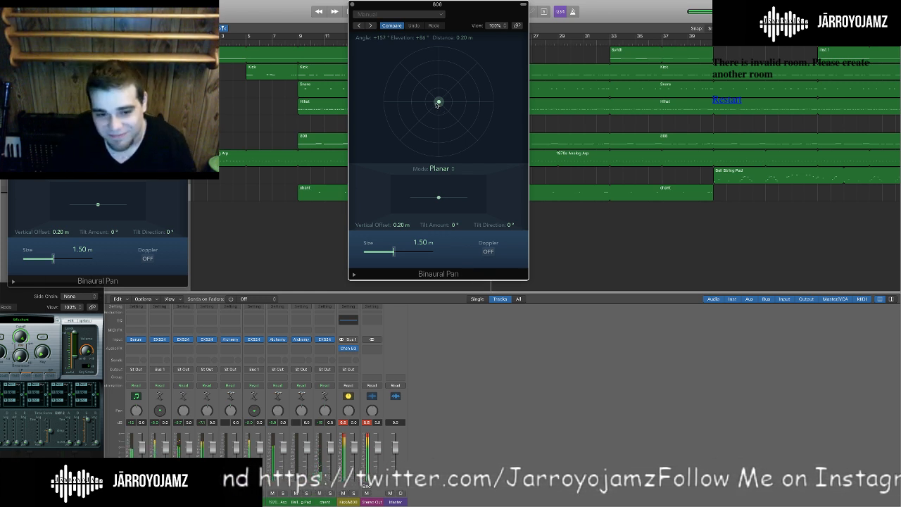
# Close both Binaural Pan windows and the chant's EXS24 window.
pyautogui.click(353, 4)
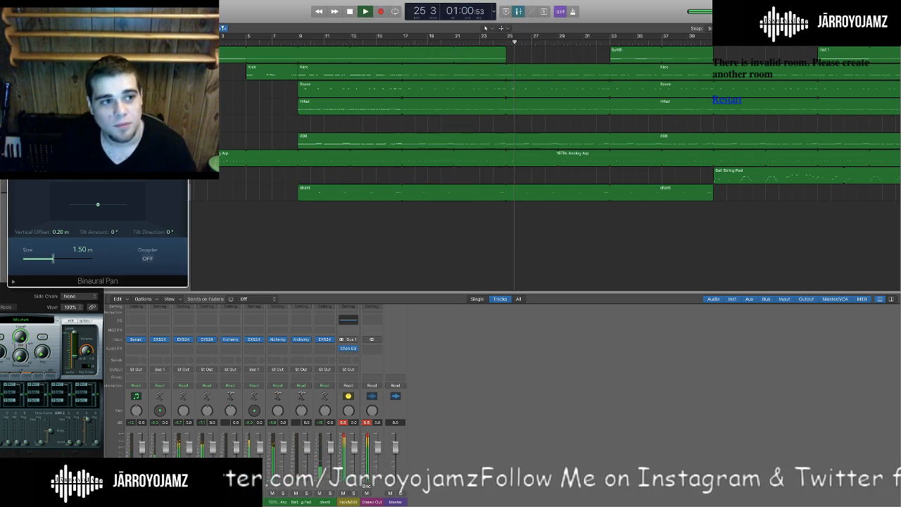
pyautogui.press('super+w')
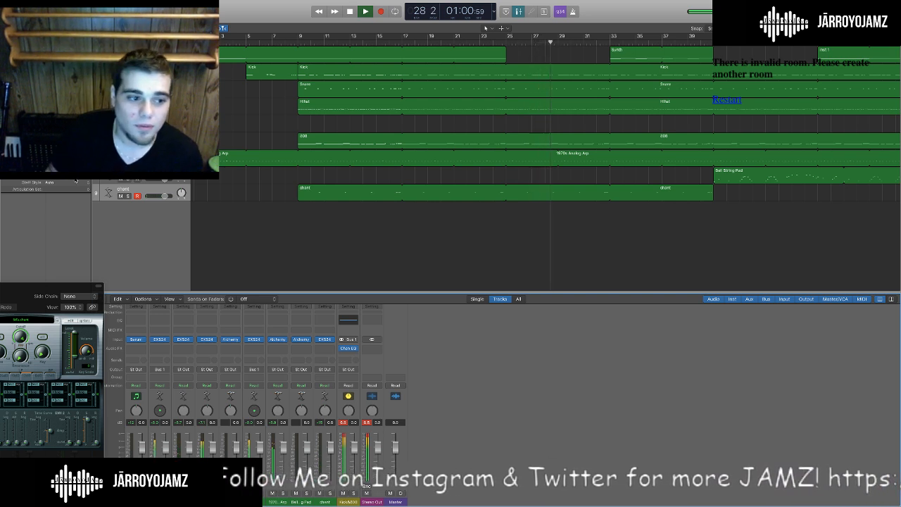
pyautogui.moveTo(28, 294); pyautogui.dragTo(438, 183)
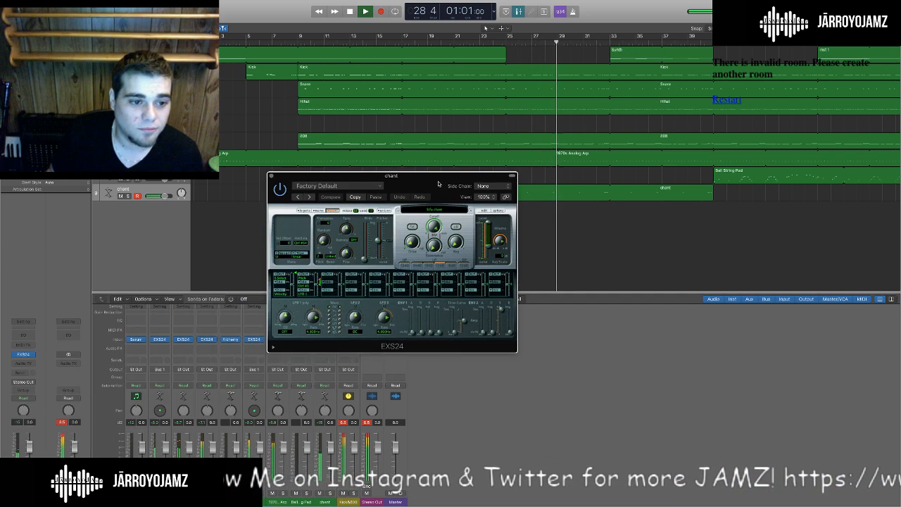
pyautogui.click(271, 177)
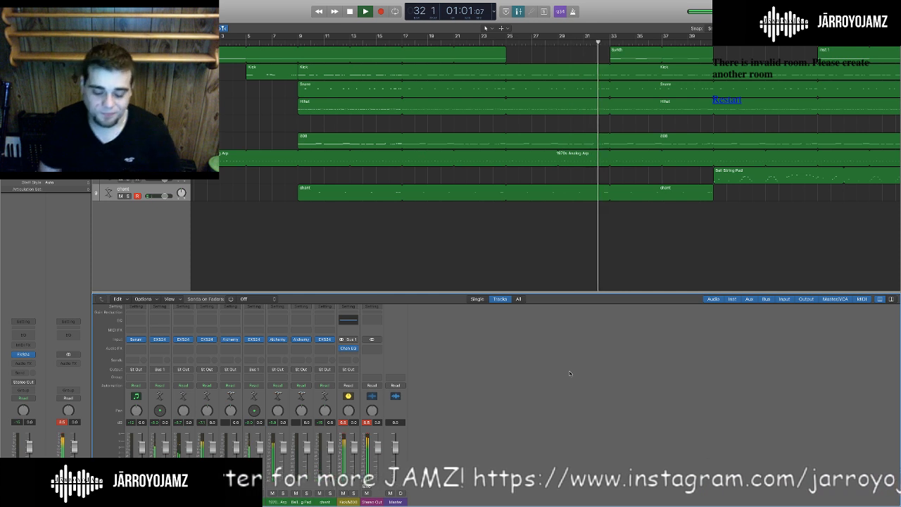
# Stop playback, return the playhead to bar 1 and briefly start the arrangement again.
pyautogui.press('space')
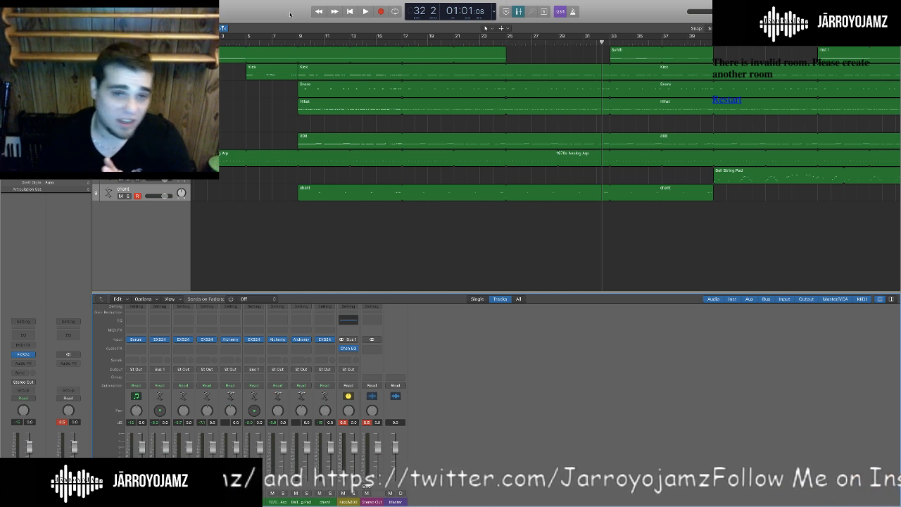
pyautogui.click(286, 41)
pyautogui.press('Return')
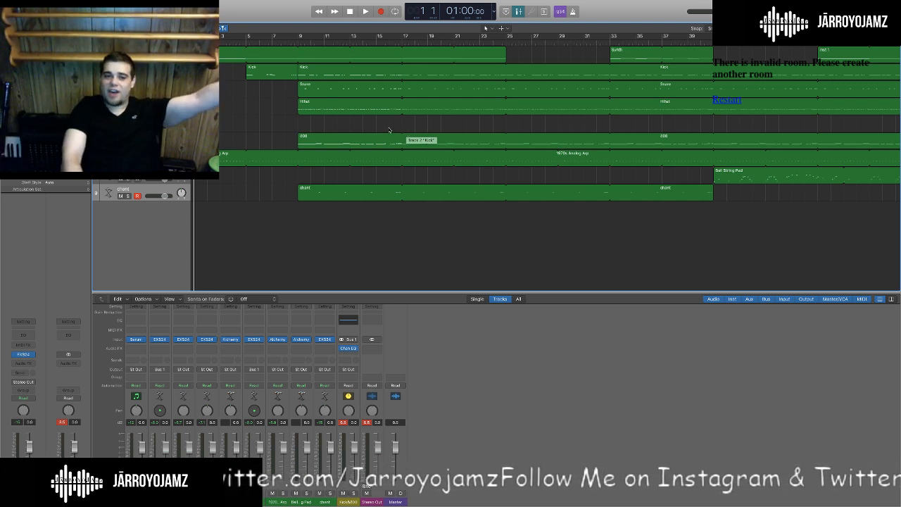
pyautogui.press('space')
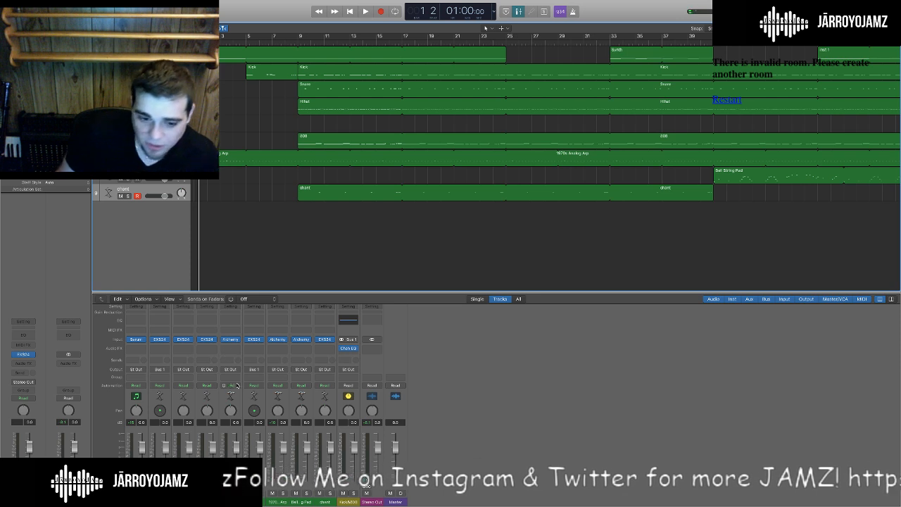
# Insert a Channel EQ on the 808 and Kick channels and move the 808's EQ window clear of the Kick's.
pyautogui.click(252, 325)
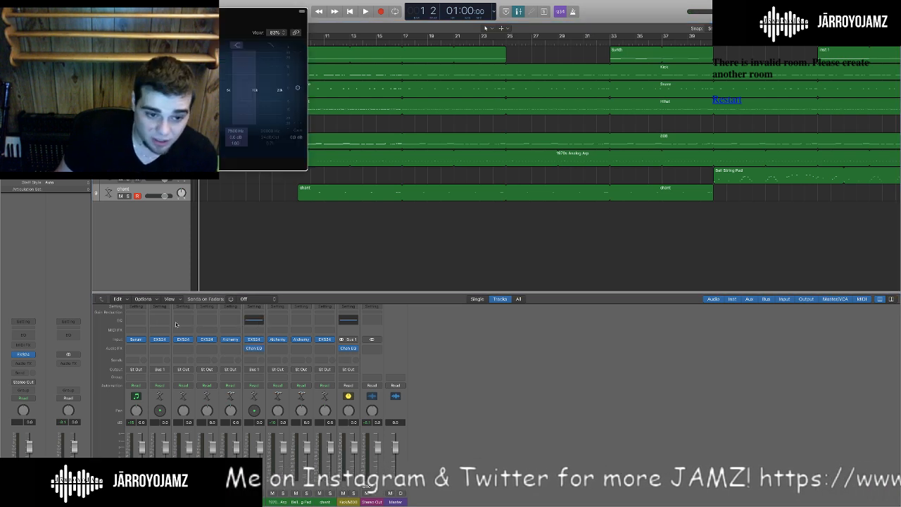
pyautogui.click(159, 321)
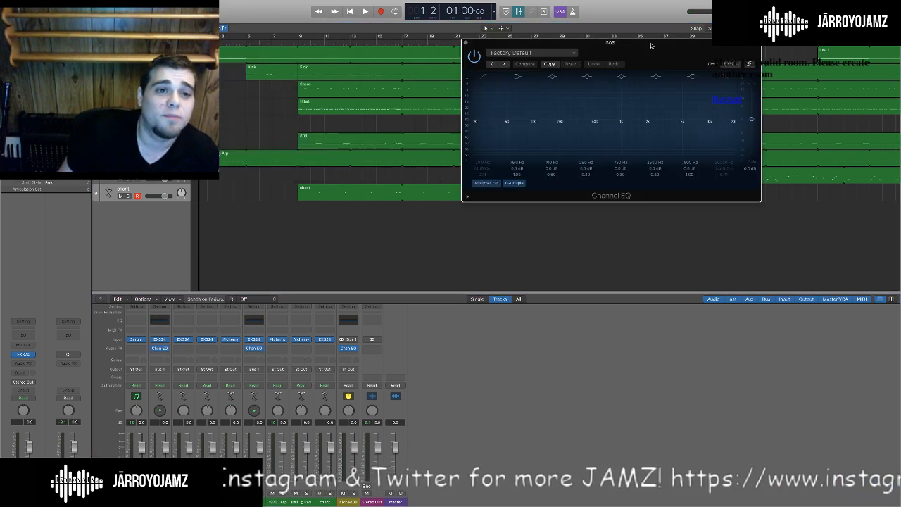
pyautogui.moveTo(661, 43); pyautogui.dragTo(682, 41)
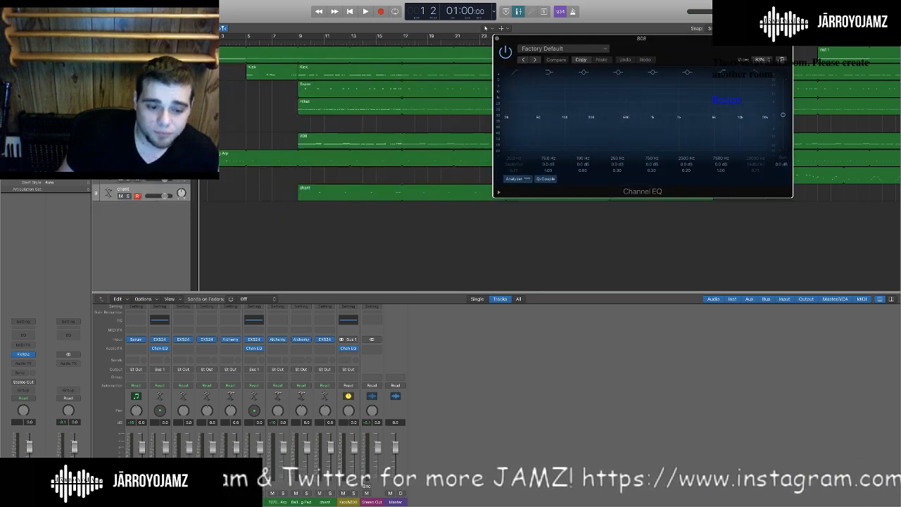
pyautogui.moveTo(630, 49); pyautogui.dragTo(655, 61)
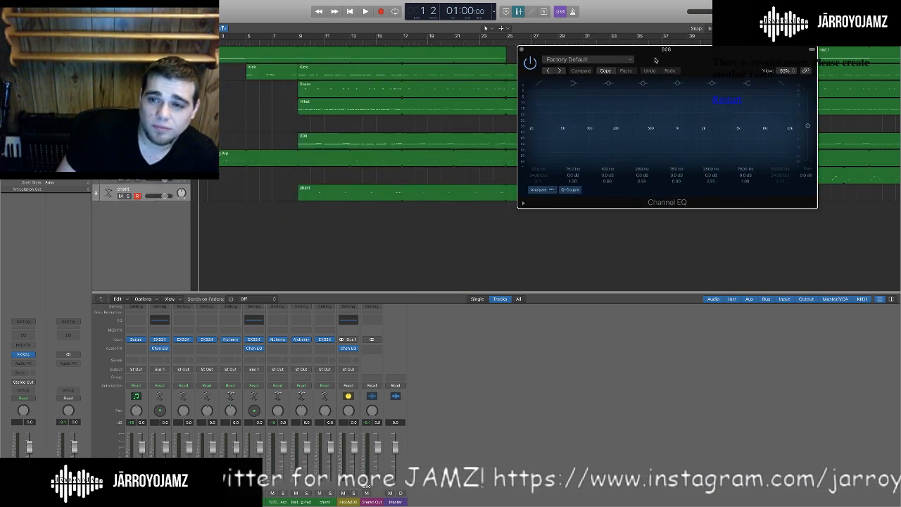
# Open the Kick's Channel EQ and arrange its window side by side with the 808's EQ window.
pyautogui.click(161, 321)
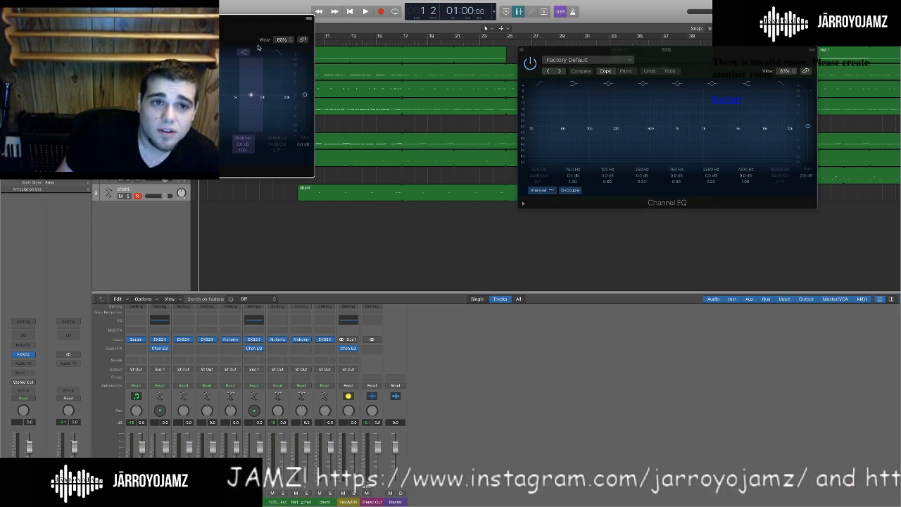
pyautogui.moveTo(258, 47); pyautogui.dragTo(391, 95)
pyautogui.moveTo(740, 54); pyautogui.dragTo(752, 66)
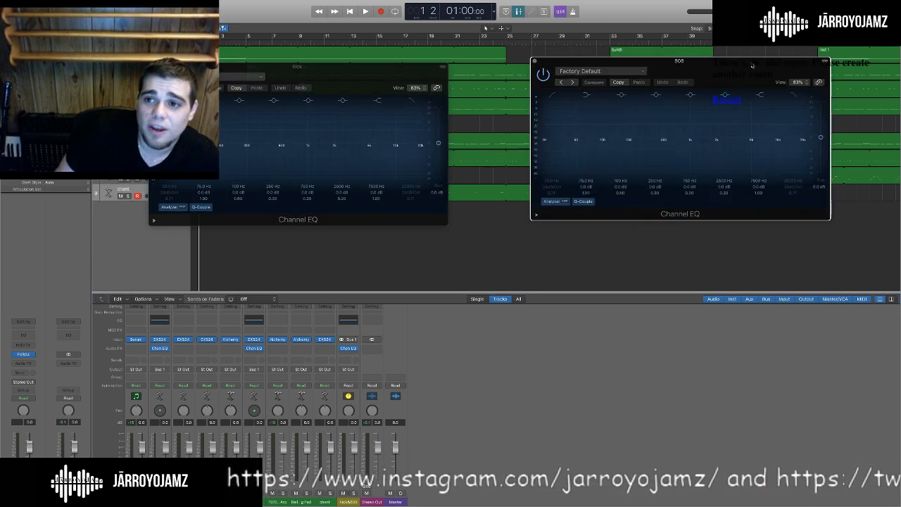
pyautogui.moveTo(361, 79); pyautogui.dragTo(359, 73)
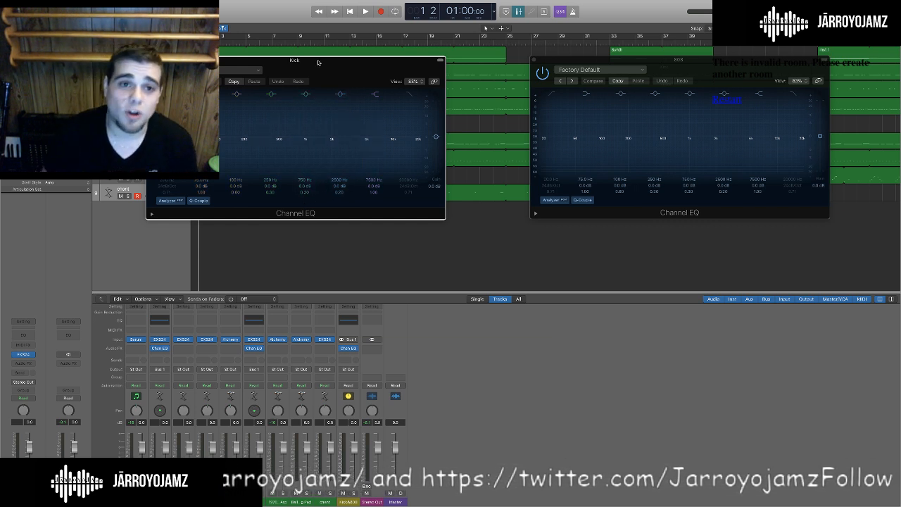
pyautogui.moveTo(319, 62); pyautogui.dragTo(318, 62)
pyautogui.moveTo(682, 73); pyautogui.dragTo(688, 125)
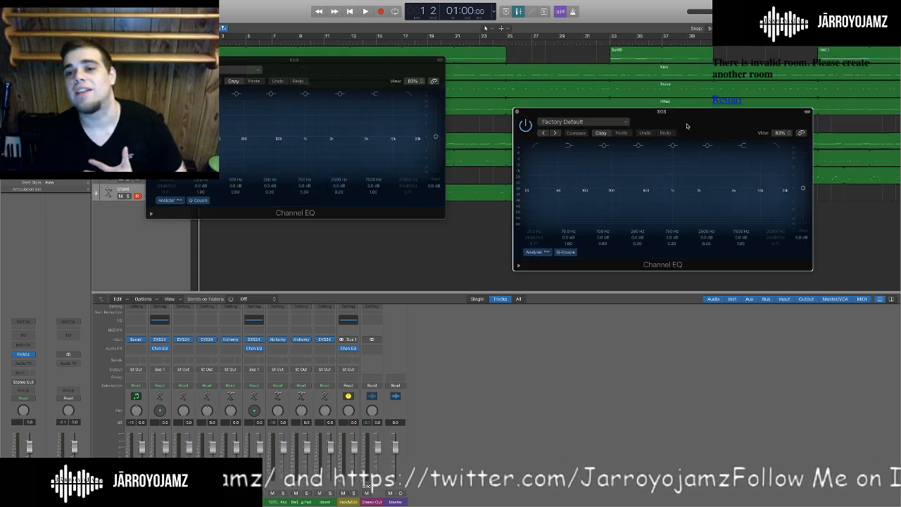
pyautogui.moveTo(370, 70); pyautogui.dragTo(366, 117)
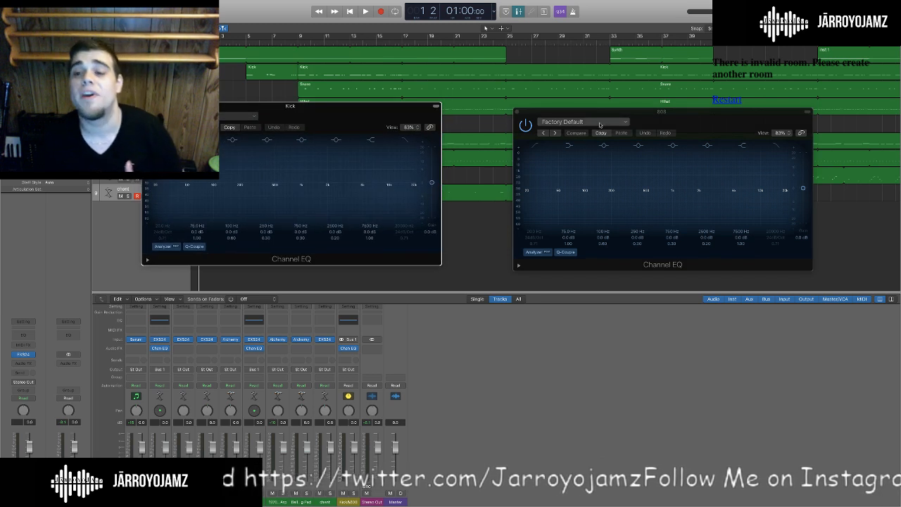
pyautogui.moveTo(642, 121); pyautogui.dragTo(613, 111)
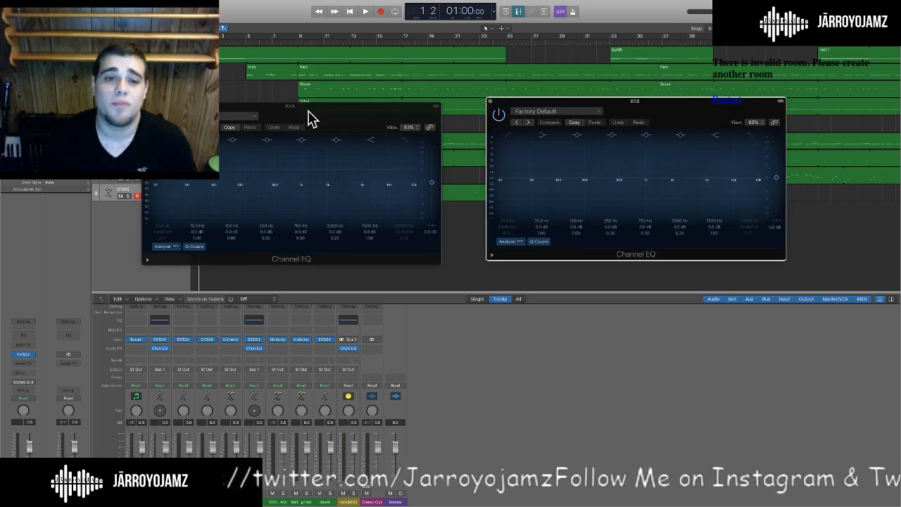
# Level the two EQ windows and play the arrangement to compare the Kick and 808 frequency curves in their analyzers.
pyautogui.moveTo(310, 117); pyautogui.dragTo(351, 104)
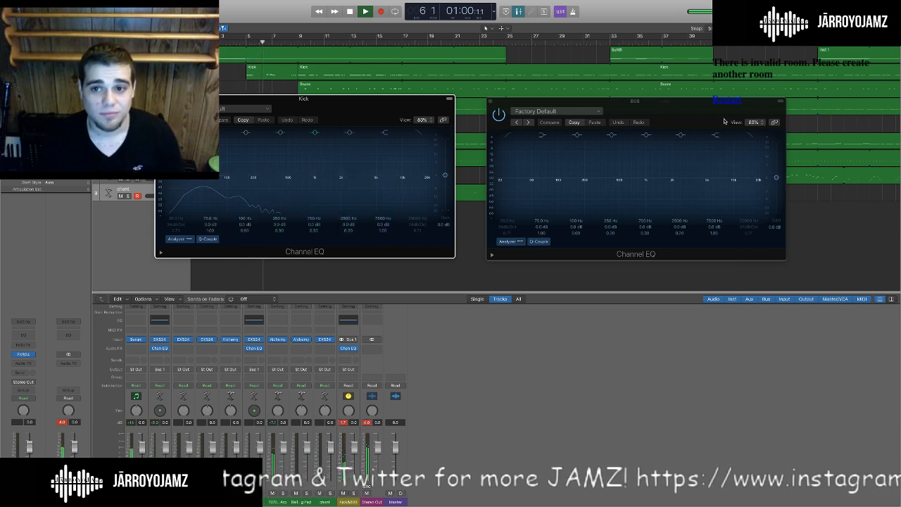
pyautogui.moveTo(666, 111)
pyautogui.mouseDown()
pyautogui.moveTo(664, 99)
pyautogui.moveTo(658, 110)
pyautogui.mouseUp()
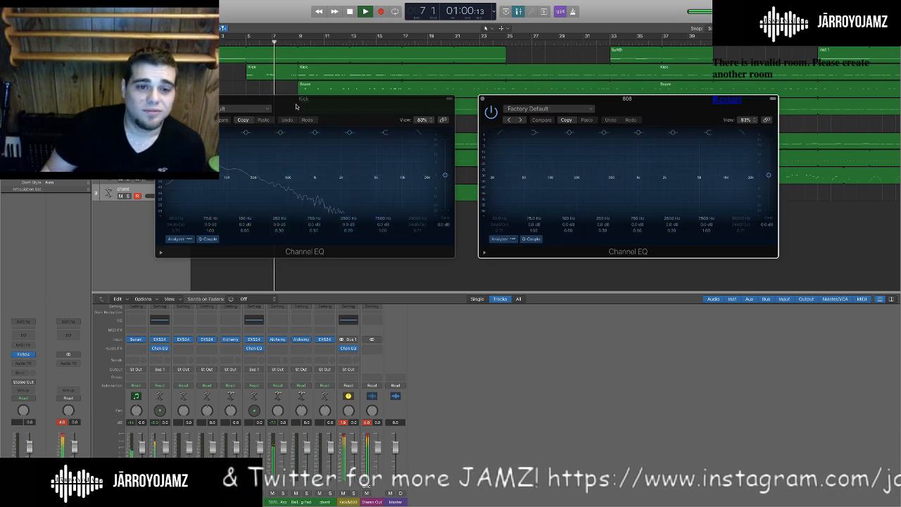
pyautogui.moveTo(345, 109)
pyautogui.mouseDown()
pyautogui.moveTo(331, 121)
pyautogui.moveTo(345, 110)
pyautogui.mouseUp()
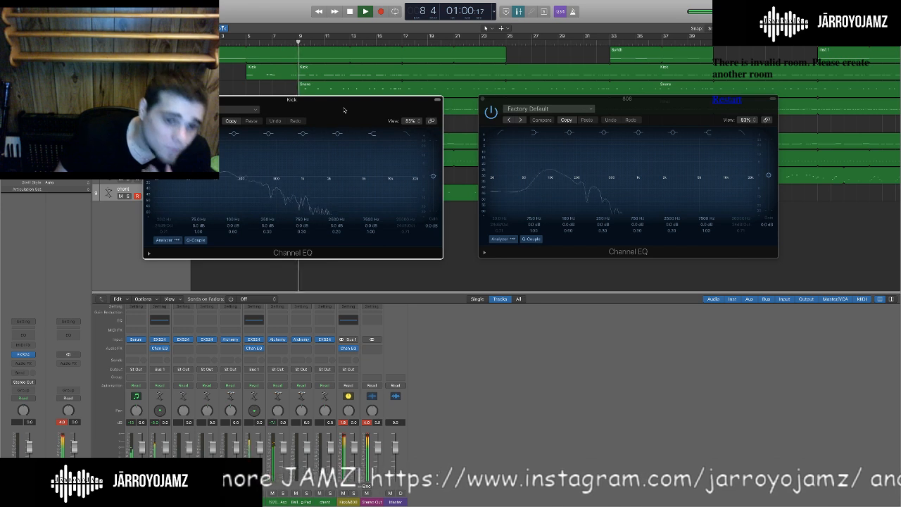
# Stop playback and enable 24 dB/Oct low cuts in the Kick's EQ at 31.5 Hz and the 808's EQ at about 35 Hz.
pyautogui.moveTo(701, 116); pyautogui.dragTo(696, 131)
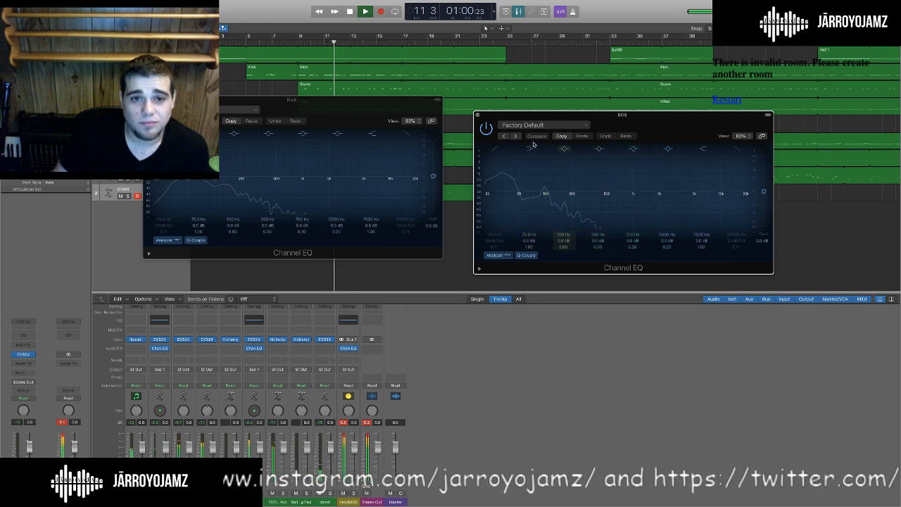
pyautogui.click(350, 11)
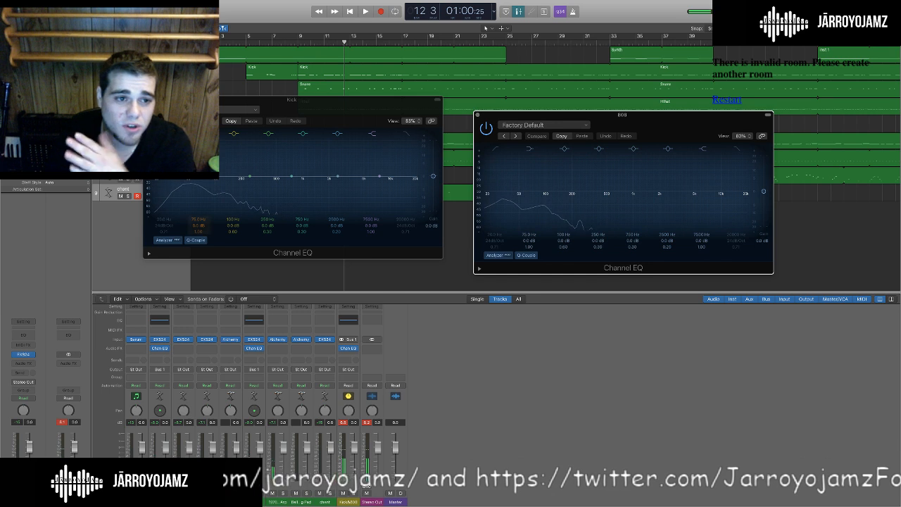
pyautogui.click(154, 188)
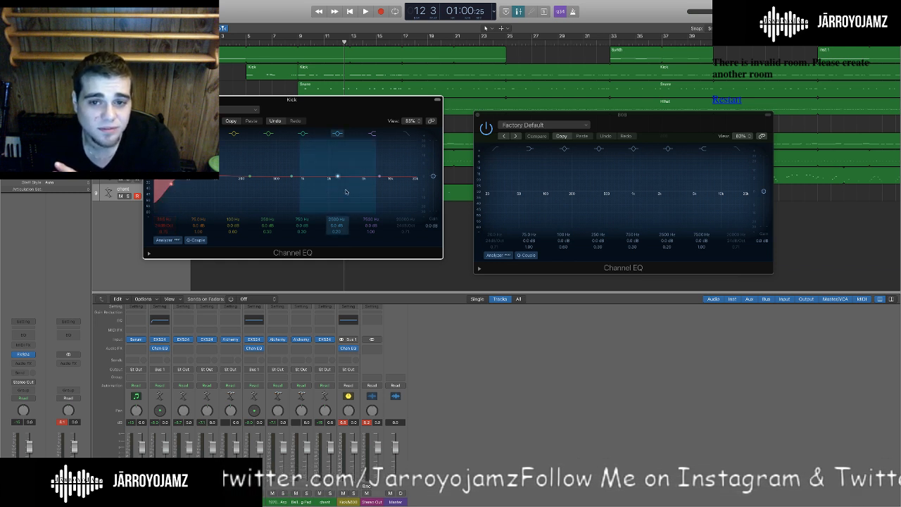
pyautogui.click(497, 150)
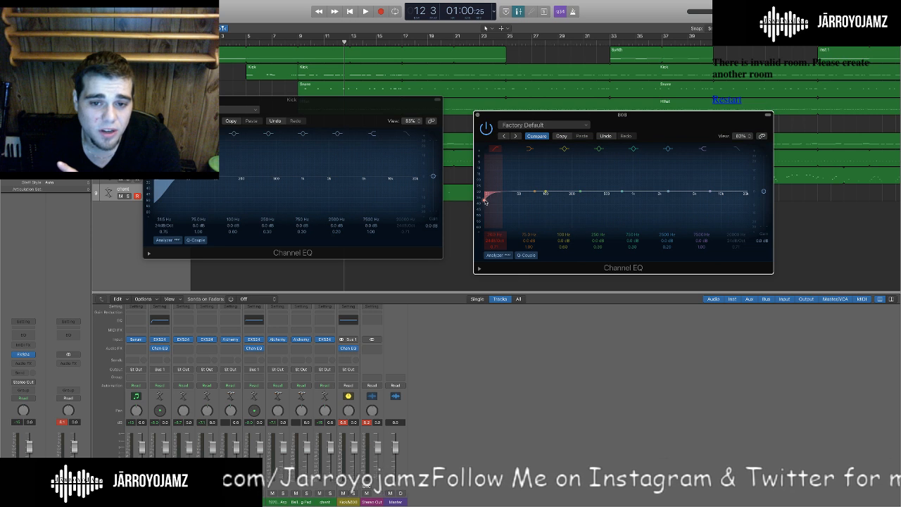
pyautogui.moveTo(484, 200); pyautogui.dragTo(507, 200)
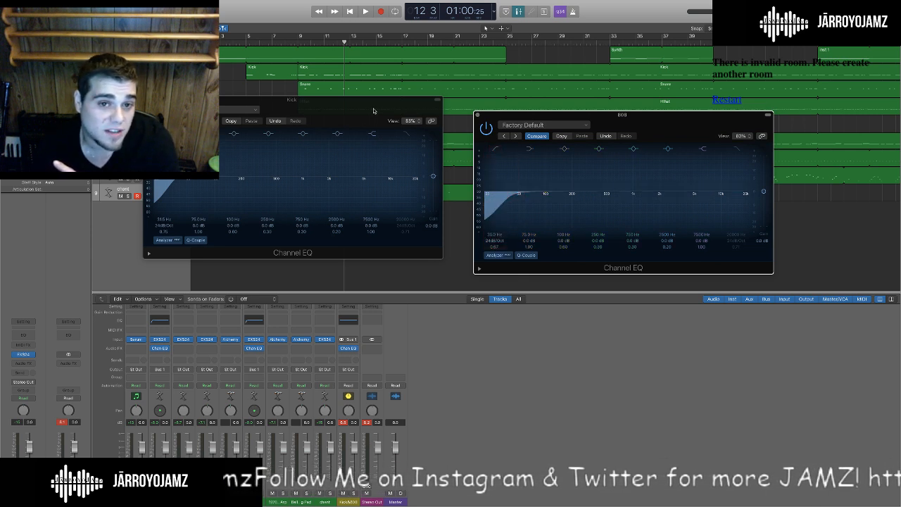
# Reposition the Kick and 808 EQ windows level and side by side over the lower part of the arrangement.
pyautogui.moveTo(374, 110)
pyautogui.mouseDown()
pyautogui.moveTo(356, 142)
pyautogui.moveTo(372, 125)
pyautogui.mouseUp()
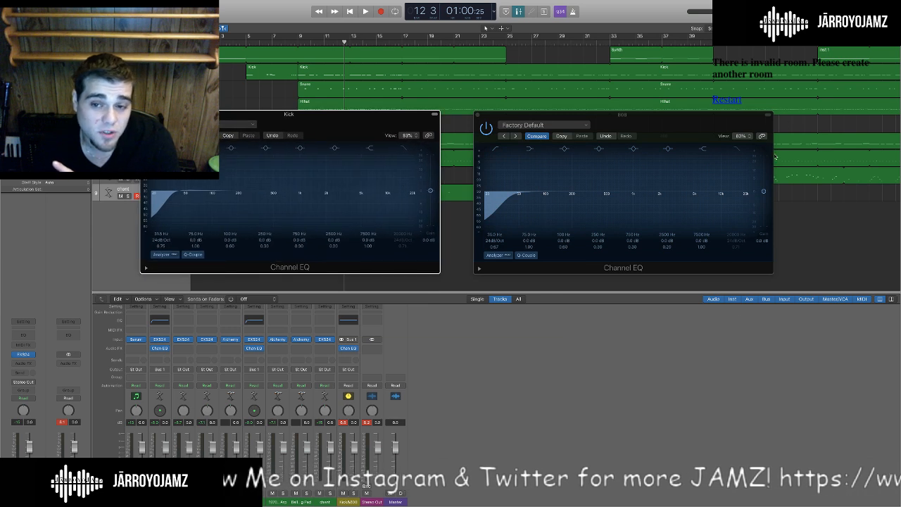
pyautogui.click(695, 406)
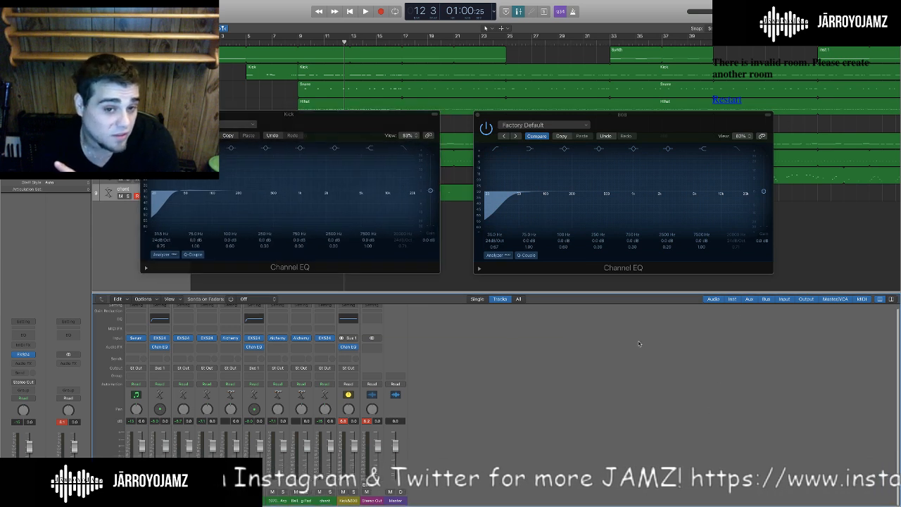
pyautogui.click(395, 124)
pyautogui.moveTo(416, 120); pyautogui.dragTo(378, 143)
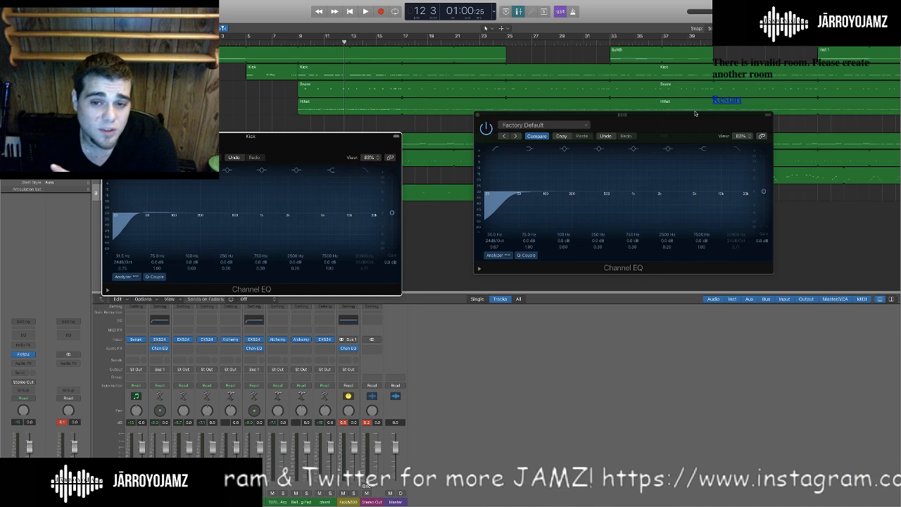
pyautogui.moveTo(691, 128); pyautogui.dragTo(745, 165)
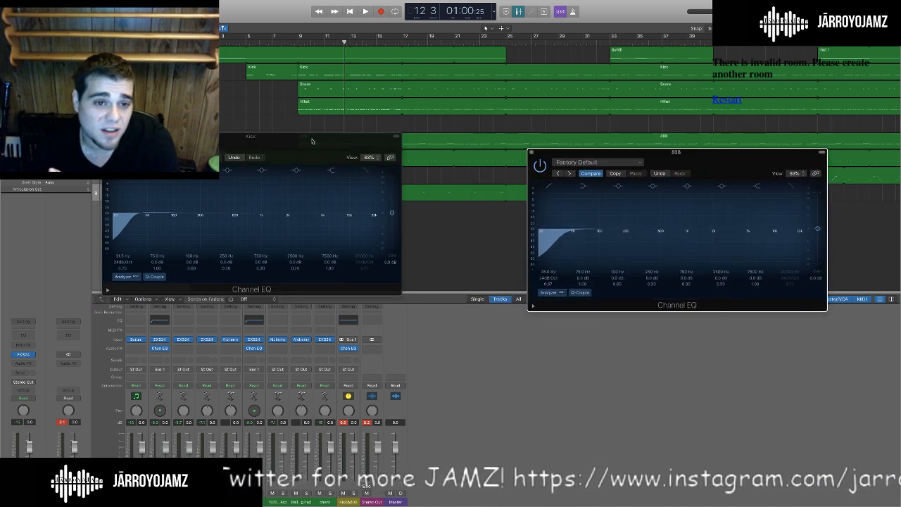
pyautogui.moveTo(312, 141); pyautogui.dragTo(419, 156)
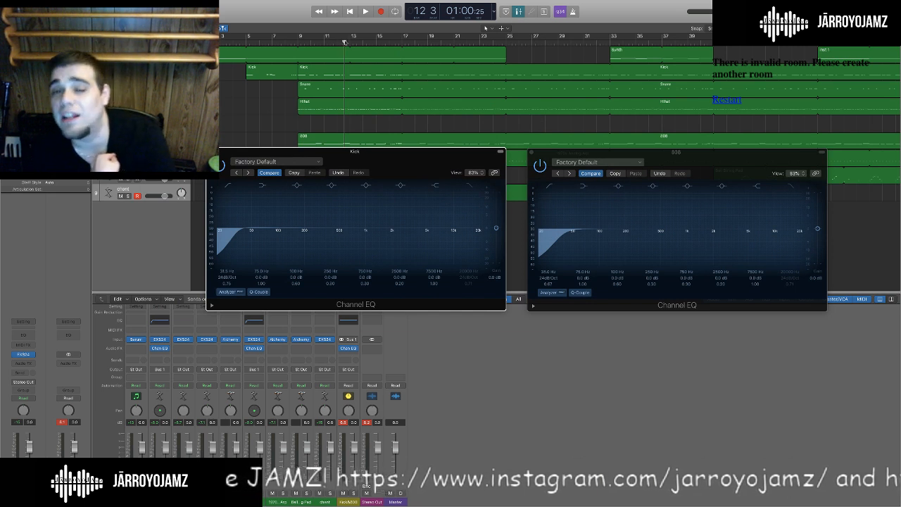
# Play the arrangement from bar 8 to compare the Kick and 808 curves with the low cuts, stopping with the playhead at bar 12.
pyautogui.moveTo(344, 44); pyautogui.dragTo(289, 43)
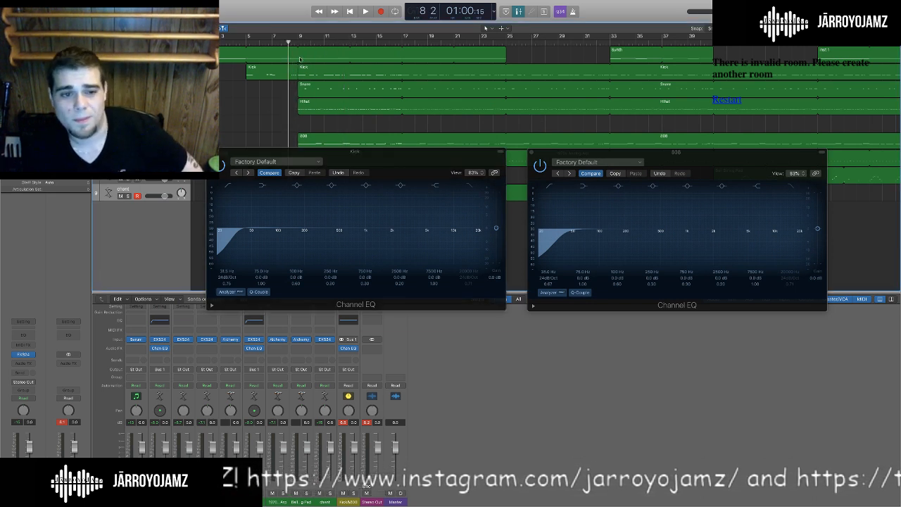
pyautogui.press('space')
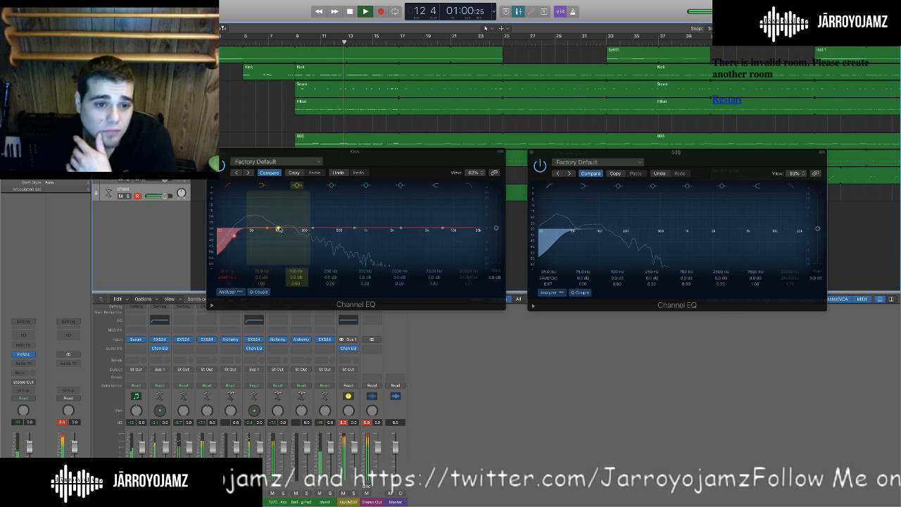
pyautogui.press('space')
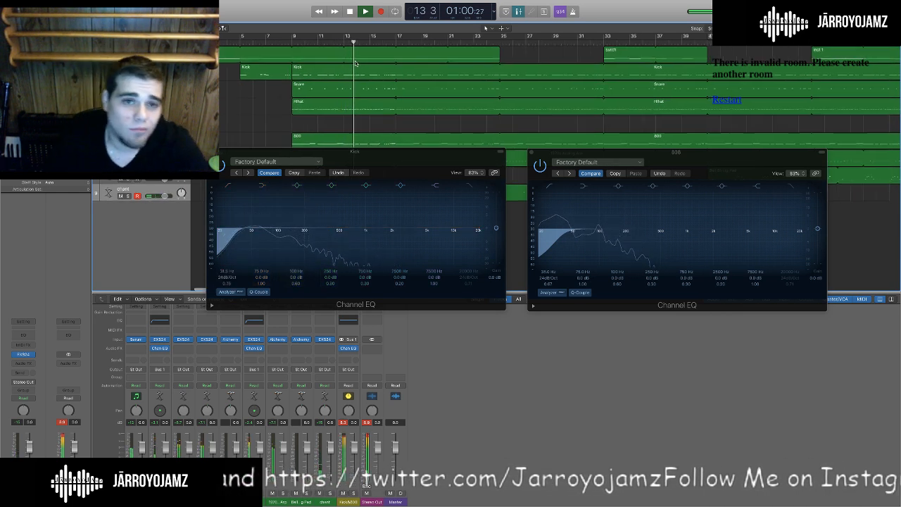
pyautogui.moveTo(352, 43); pyautogui.dragTo(341, 43)
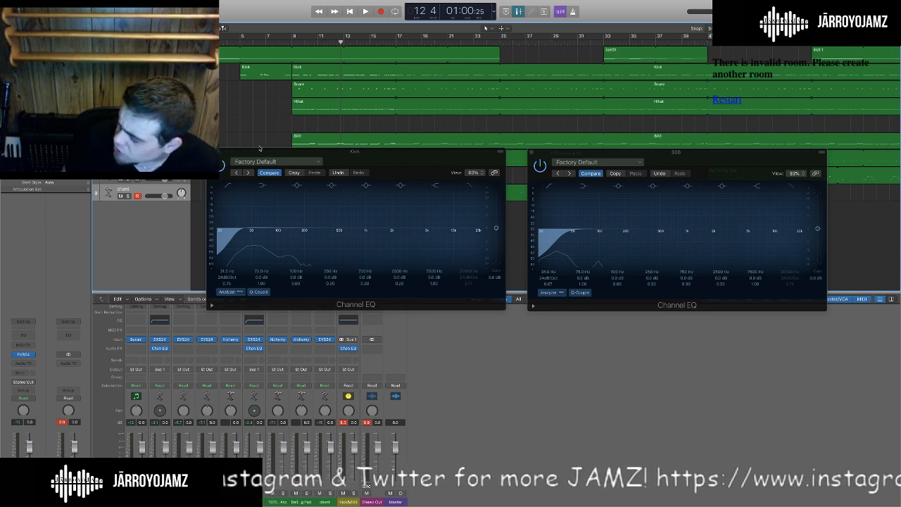
pyautogui.moveTo(391, 160); pyautogui.dragTo(395, 101)
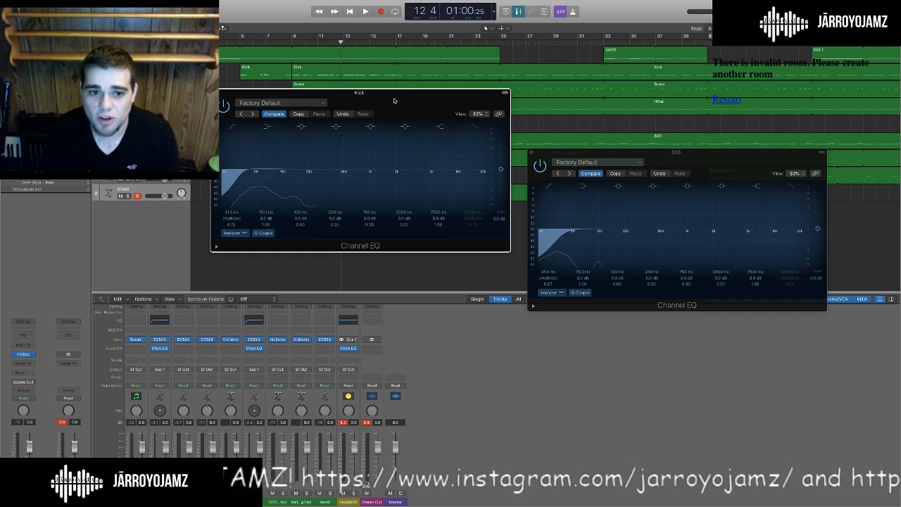
pyautogui.moveTo(394, 100); pyautogui.dragTo(385, 117)
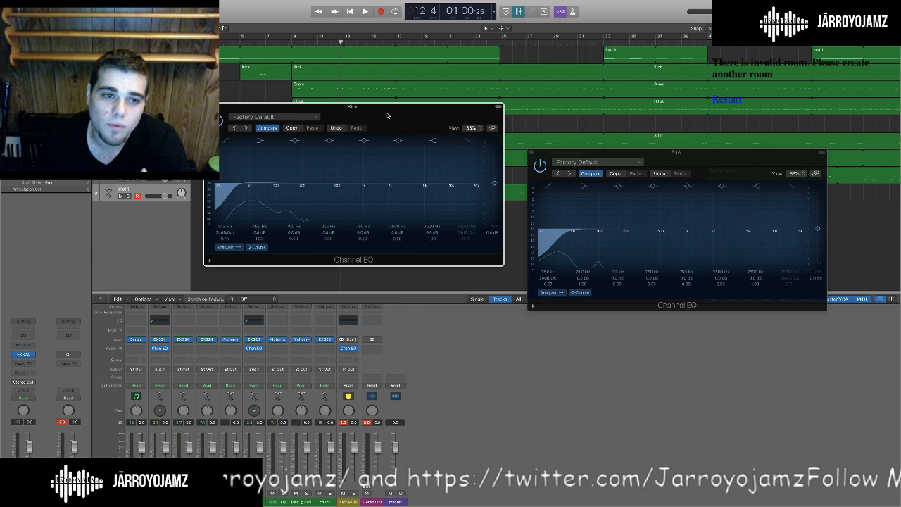
pyautogui.moveTo(387, 115); pyautogui.dragTo(400, 154)
pyautogui.click(239, 181)
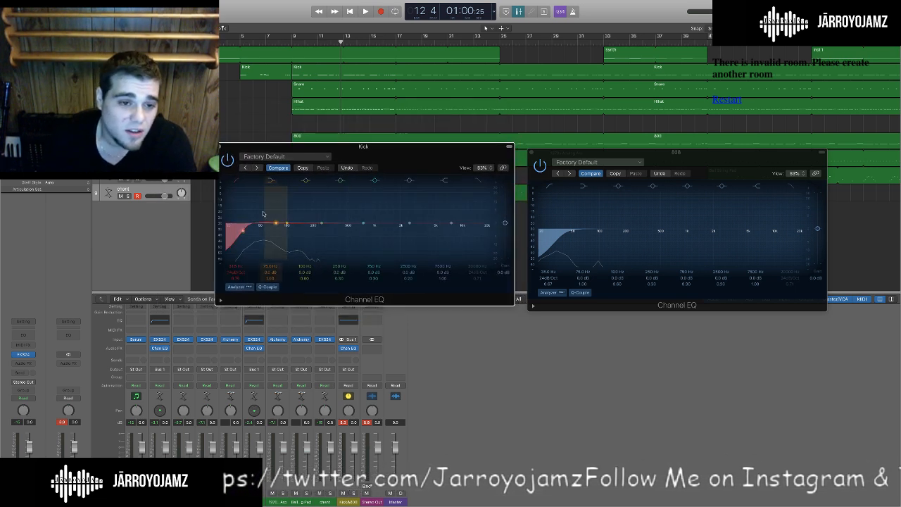
pyautogui.click(239, 181)
pyautogui.moveTo(337, 147)
pyautogui.mouseDown()
pyautogui.moveTo(313, 156)
pyautogui.moveTo(326, 152)
pyautogui.mouseUp()
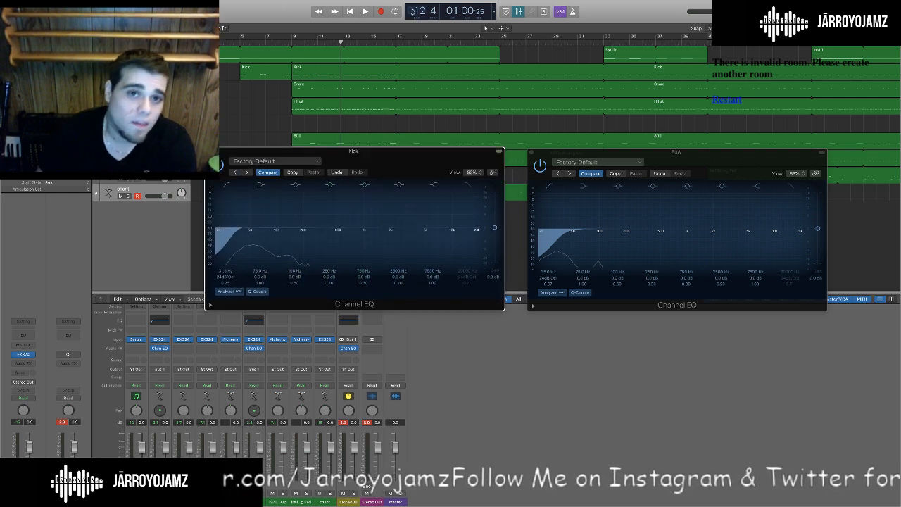
# During playback, boost the Kick EQ's 100 Hz band by 4.0 dB at about 130 Hz, stop playback and shift the EQ window up.
pyautogui.click(365, 12)
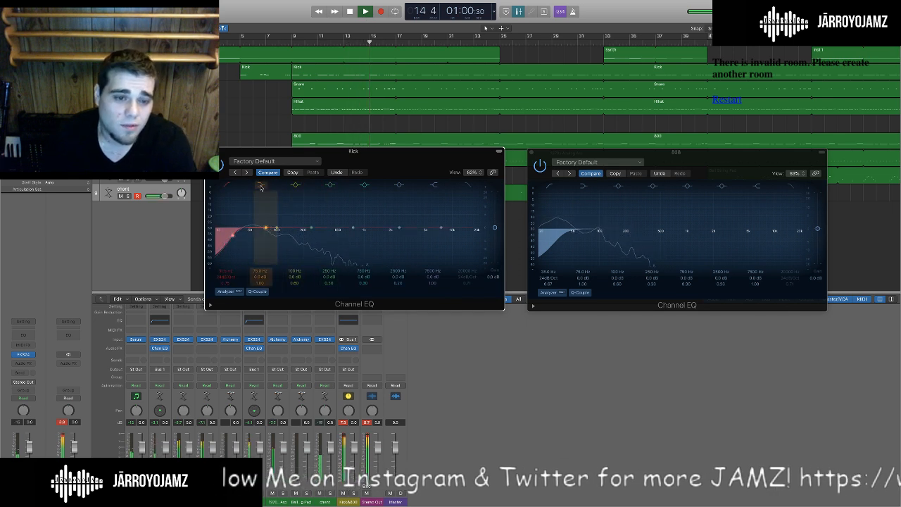
pyautogui.moveTo(277, 229); pyautogui.dragTo(291, 221)
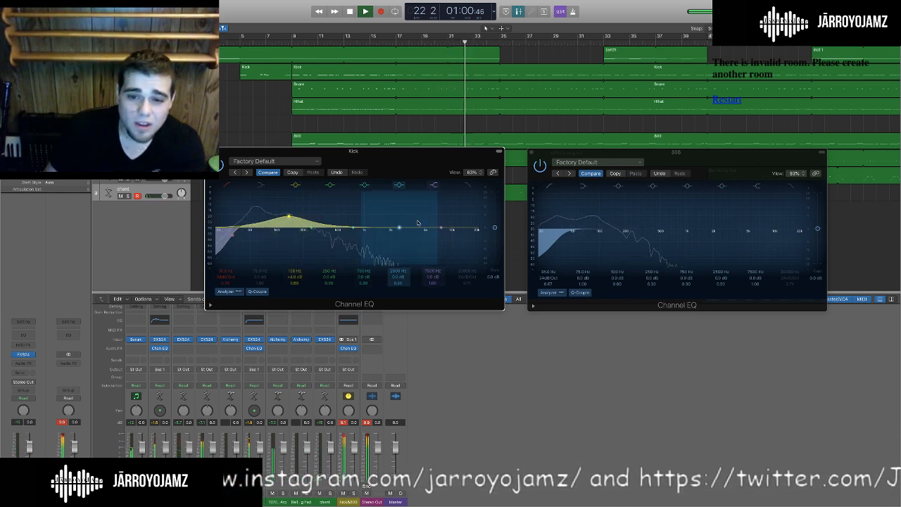
pyautogui.press('space')
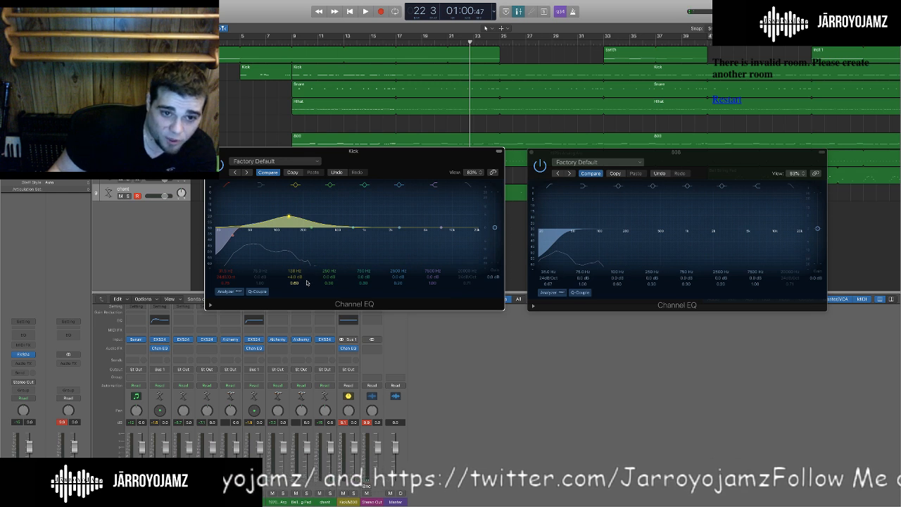
pyautogui.moveTo(386, 162); pyautogui.dragTo(378, 133)
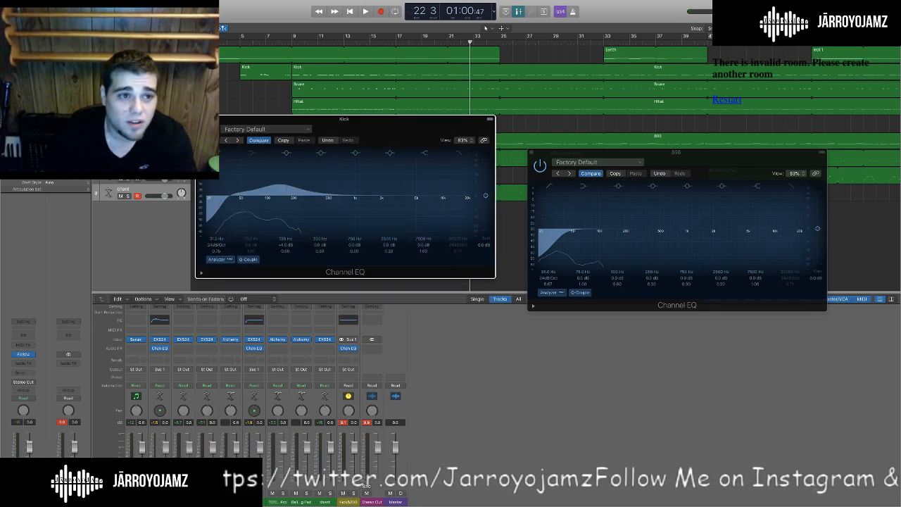
# Solo the Kick track and briefly play it from bar 5.
pyautogui.click(129, 75)
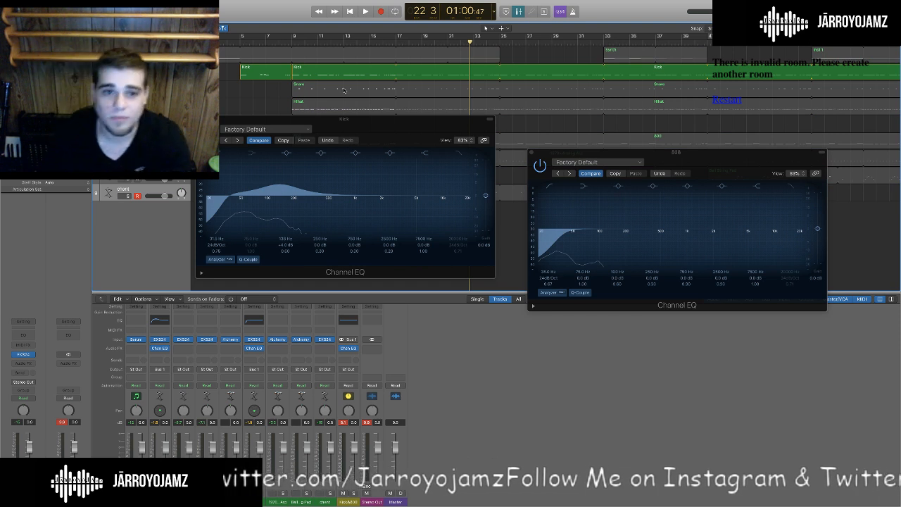
pyautogui.press('space')
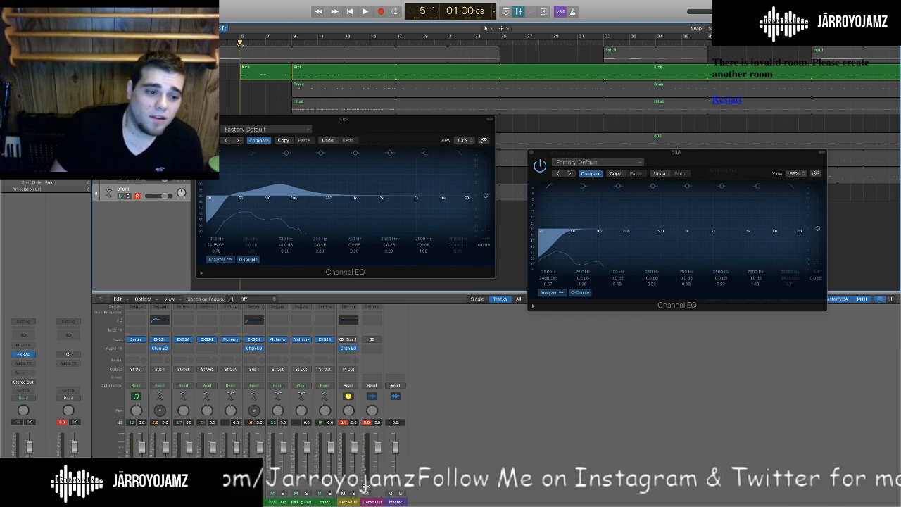
pyautogui.press('space')
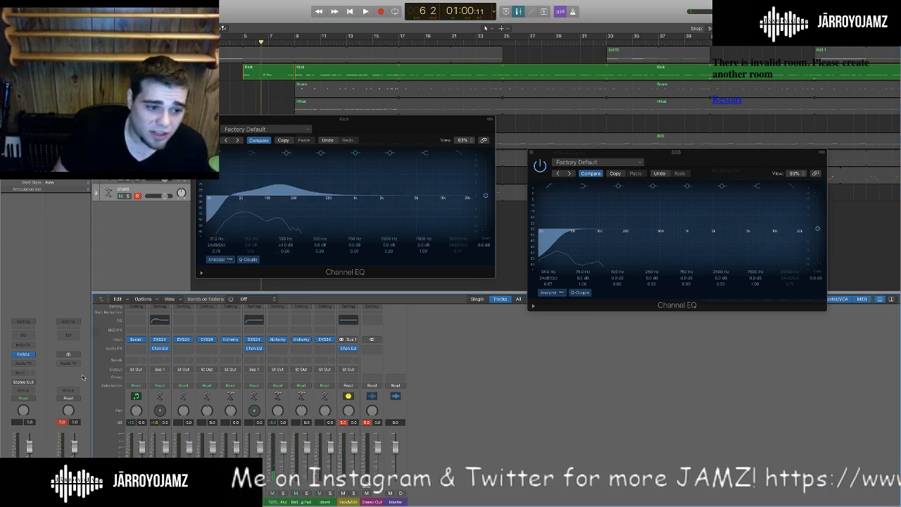
# Insert a Channel EQ on the Stereo Out channel, bypass it and leave its window closed.
pyautogui.click(67, 338)
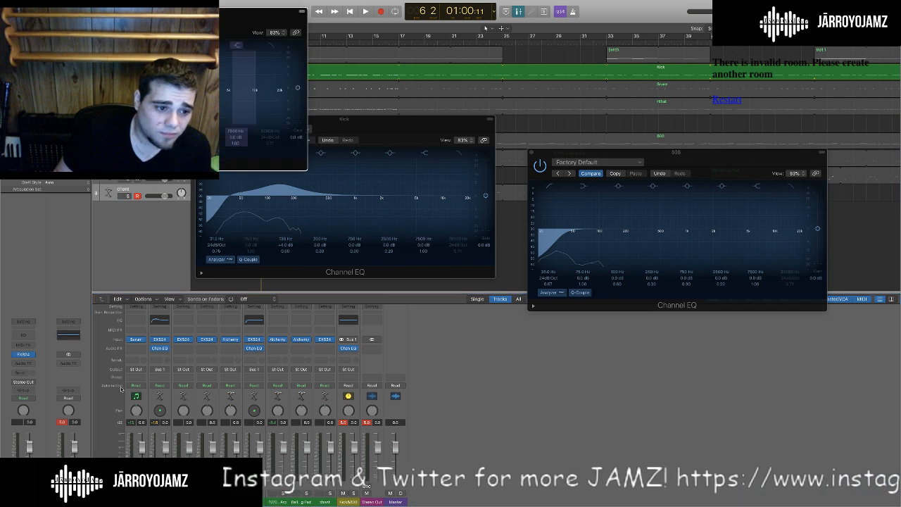
pyautogui.click(12, 11)
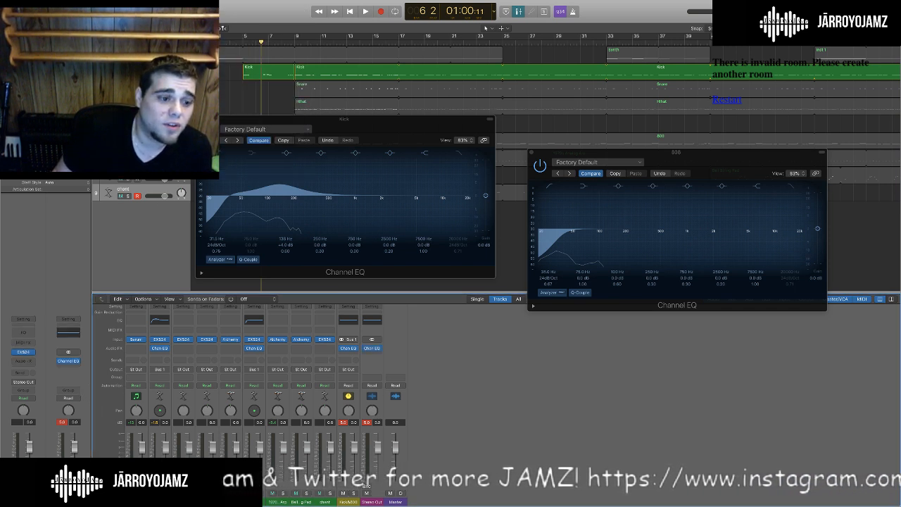
pyautogui.rightClick(72, 363)
pyautogui.click(60, 363)
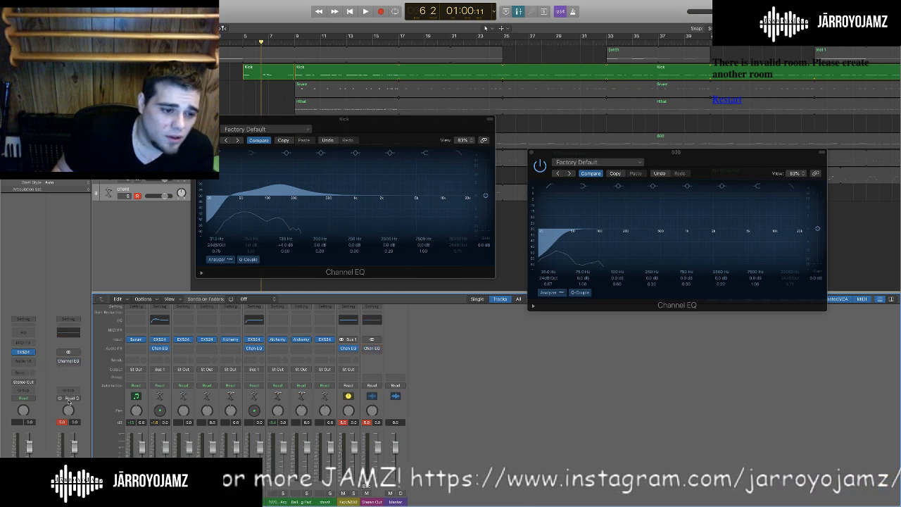
pyautogui.click(69, 335)
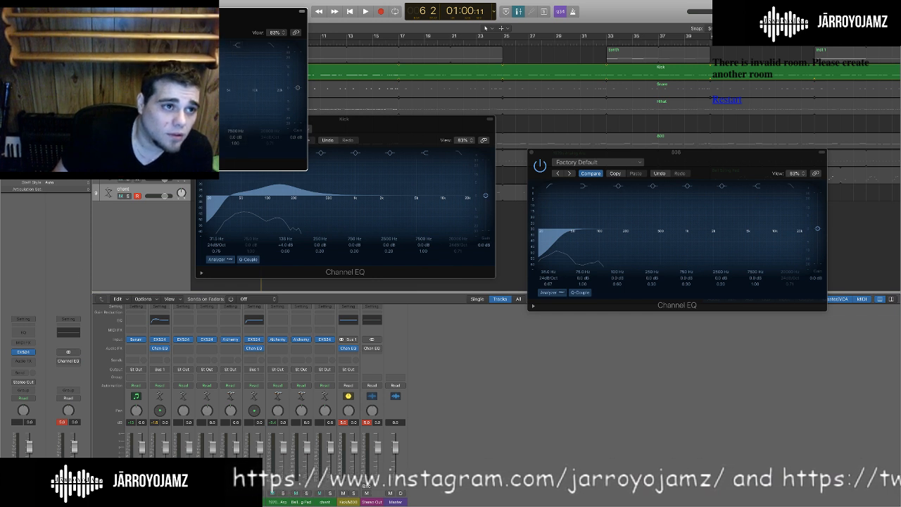
pyautogui.click(12, 12)
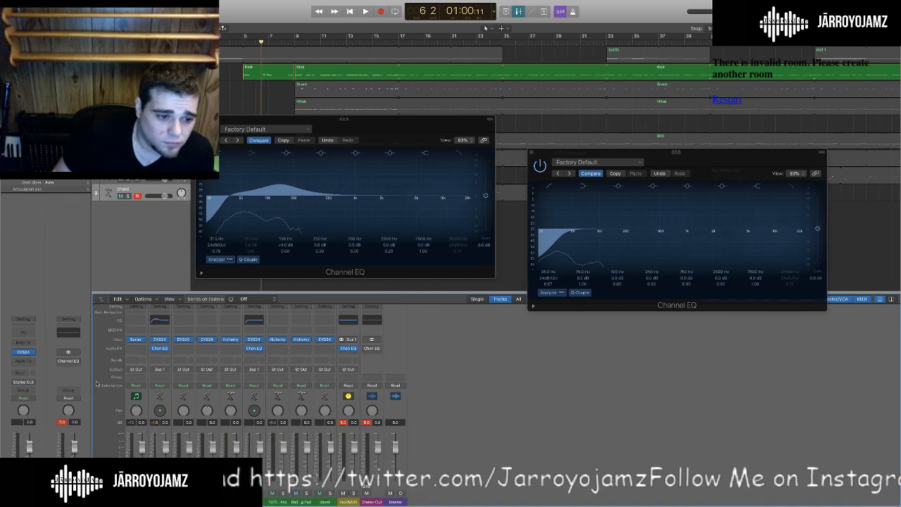
pyautogui.click(73, 366)
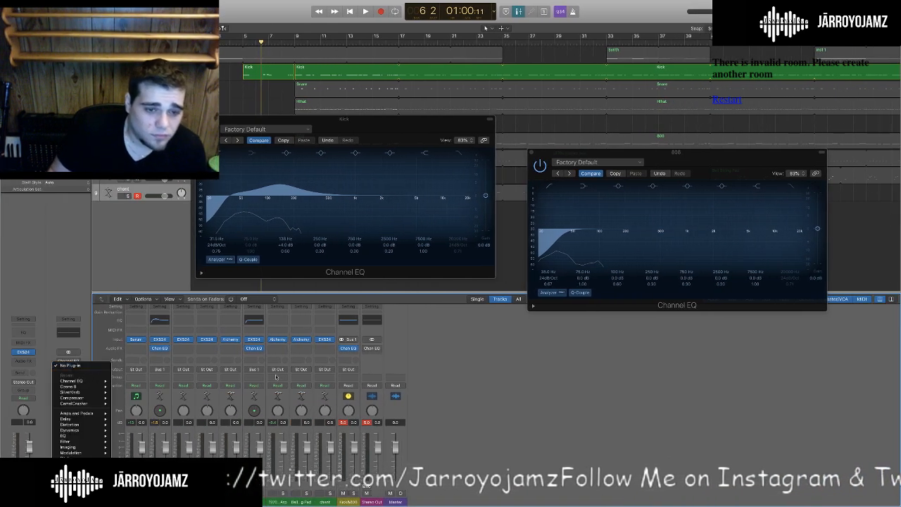
pyautogui.click(71, 381)
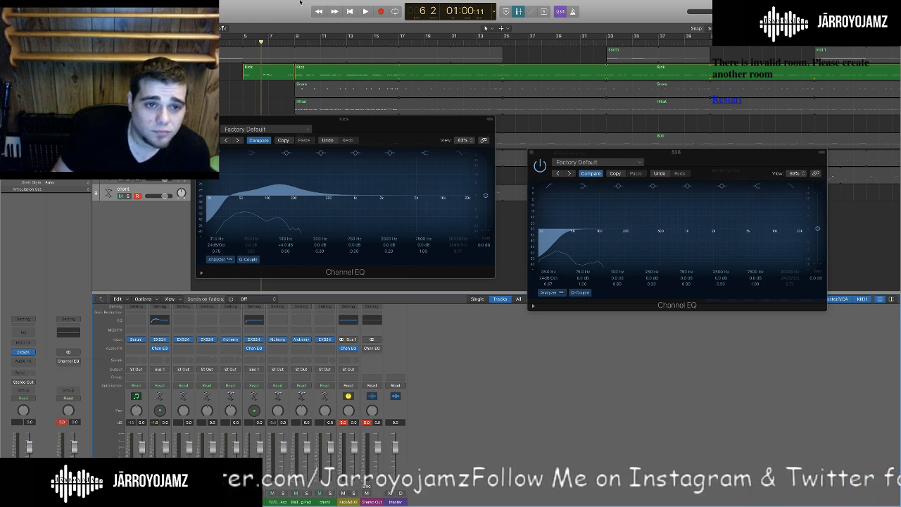
# Move the playhead back to bar 5 and listen to the soloed Kick with the output EQ bypassed, stopping at bar 6.
pyautogui.click(260, 47)
pyautogui.press('Return')
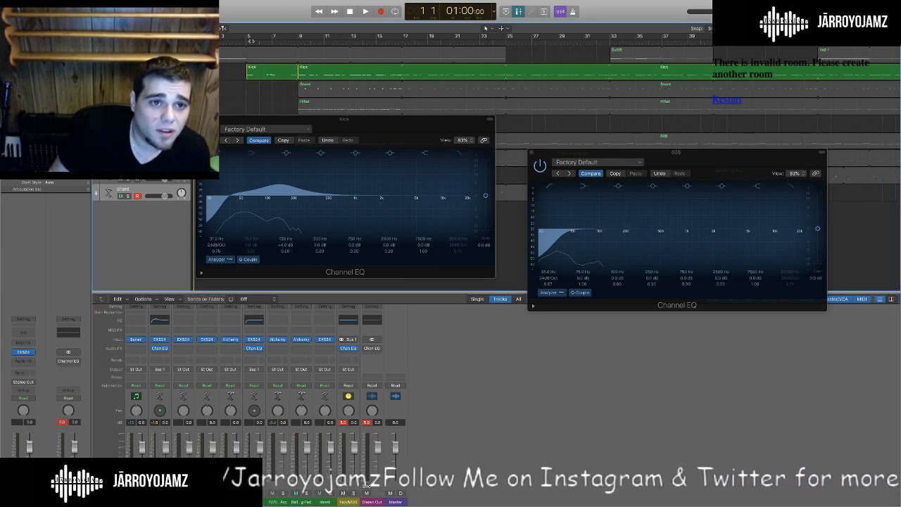
pyautogui.click(244, 43)
pyautogui.press('space')
pyautogui.hscroll(1, 247, 55)
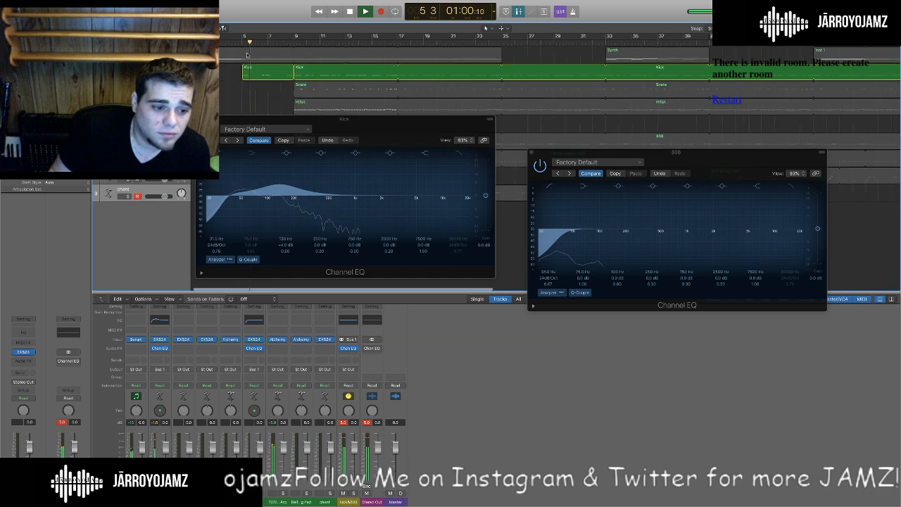
pyautogui.press('space')
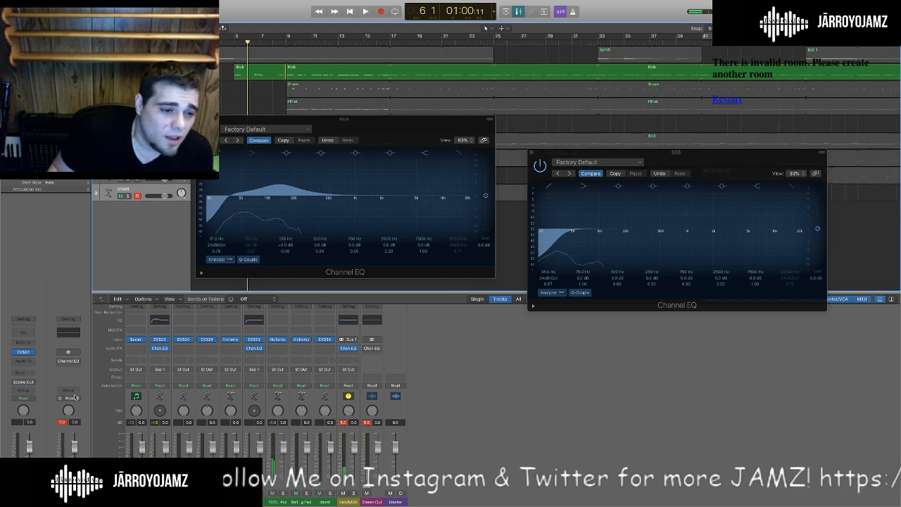
# Insert a Level Meter on the Stereo Out channel, below its Channel EQ.
pyautogui.click(70, 368)
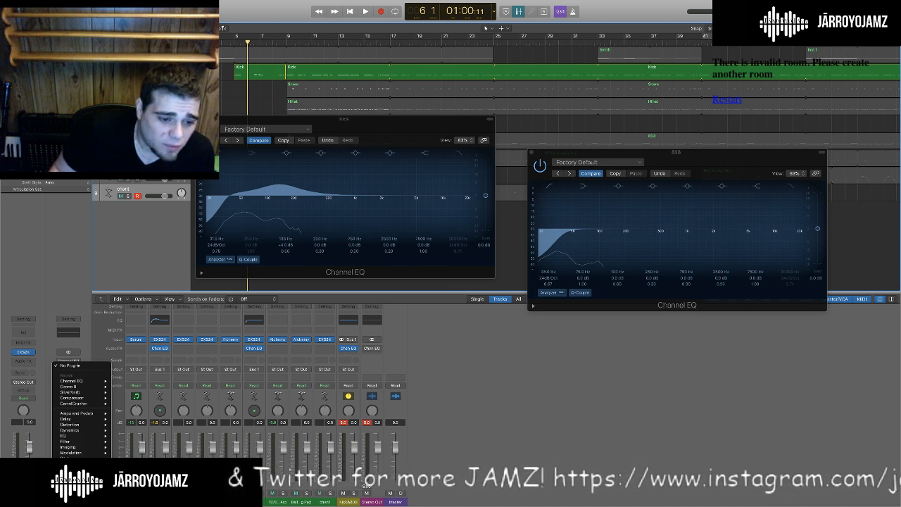
pyautogui.click(134, 469)
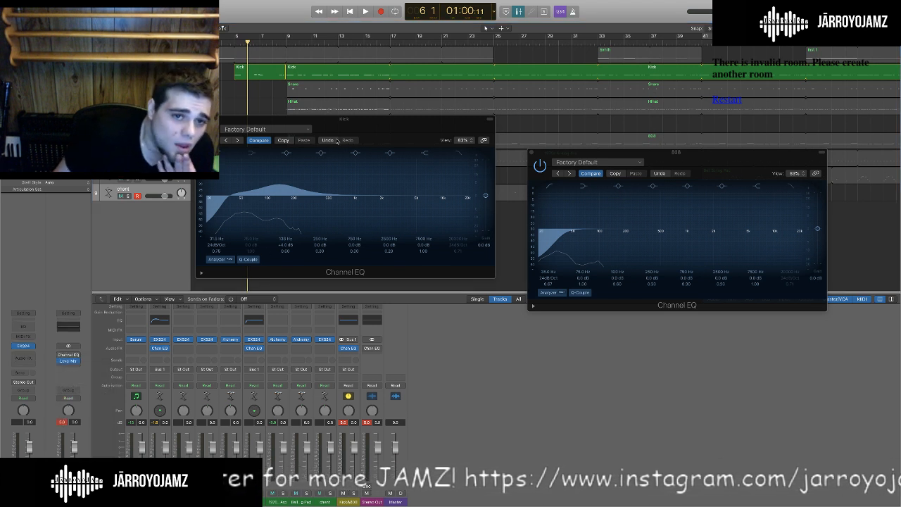
# Place the Kick and 808 EQ windows side by side over the mixer and move the Level Meter window into clear view above them.
pyautogui.moveTo(381, 129); pyautogui.dragTo(378, 277)
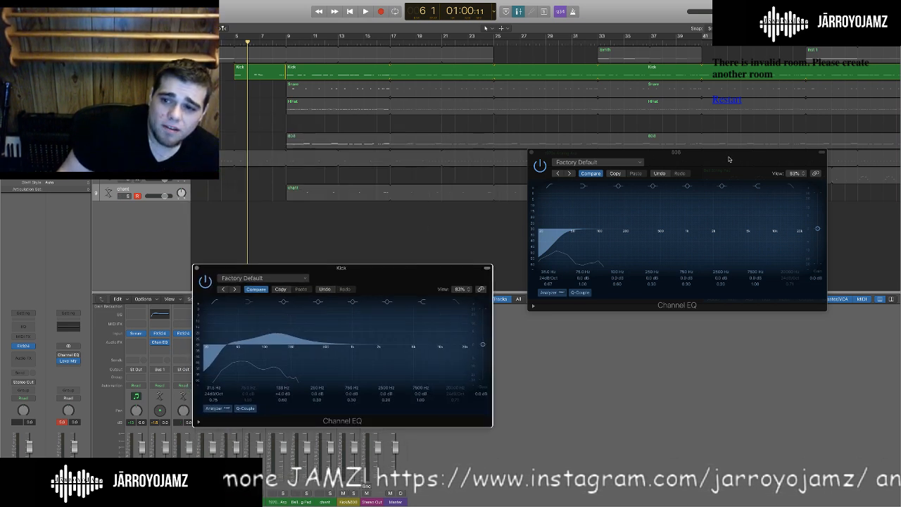
pyautogui.moveTo(730, 160); pyautogui.dragTo(702, 275)
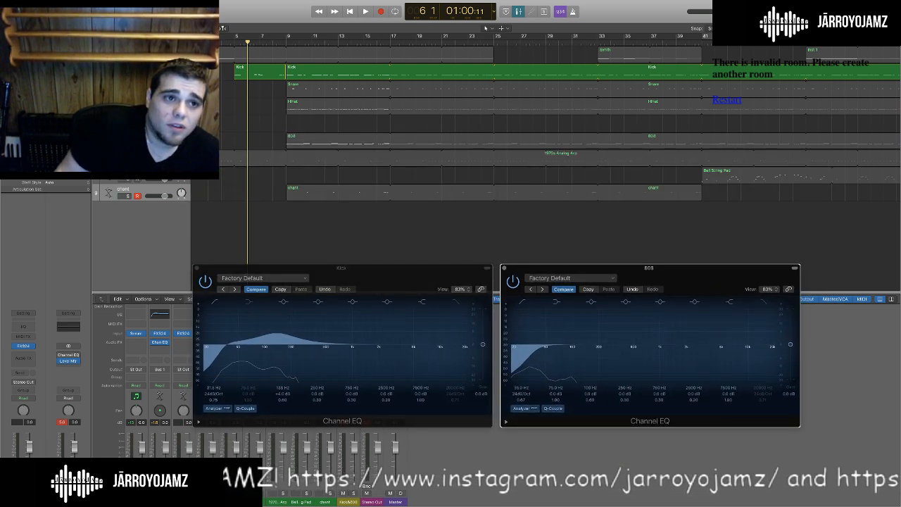
pyautogui.moveTo(151, 83); pyautogui.dragTo(237, 86)
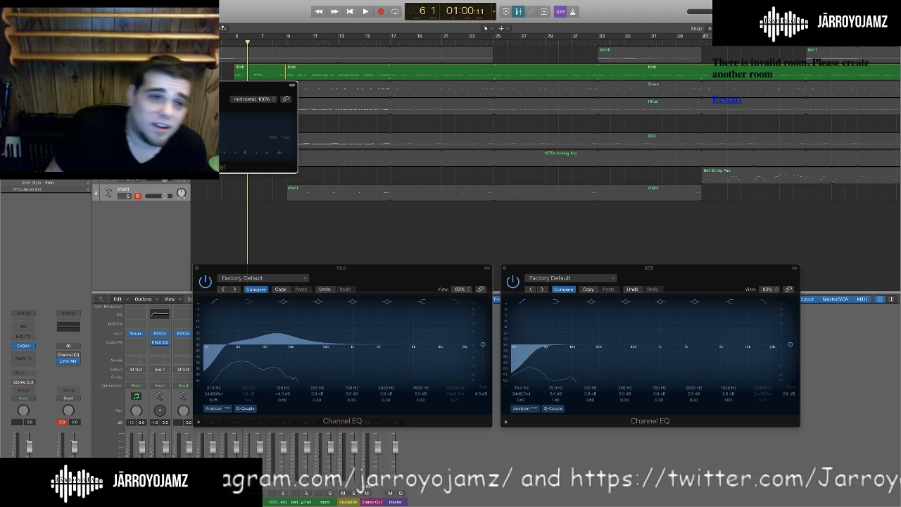
pyautogui.moveTo(189, 99); pyautogui.dragTo(234, 149)
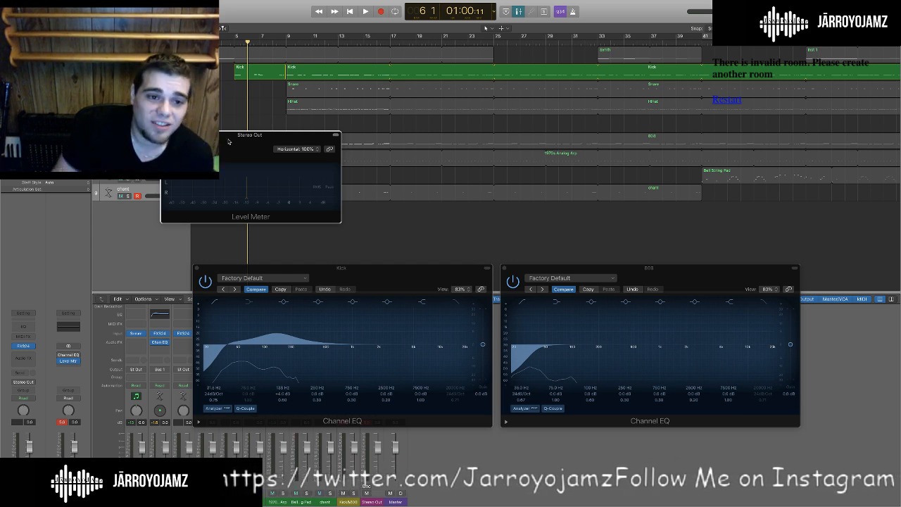
pyautogui.moveTo(228, 141); pyautogui.dragTo(280, 164)
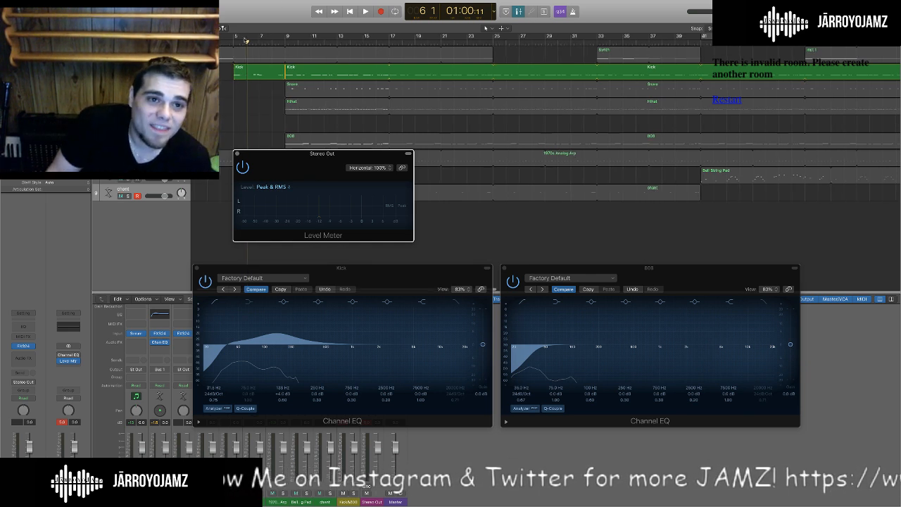
# Turn off the Kick solo and select all regions in the arrangement.
pyautogui.press('super+a')
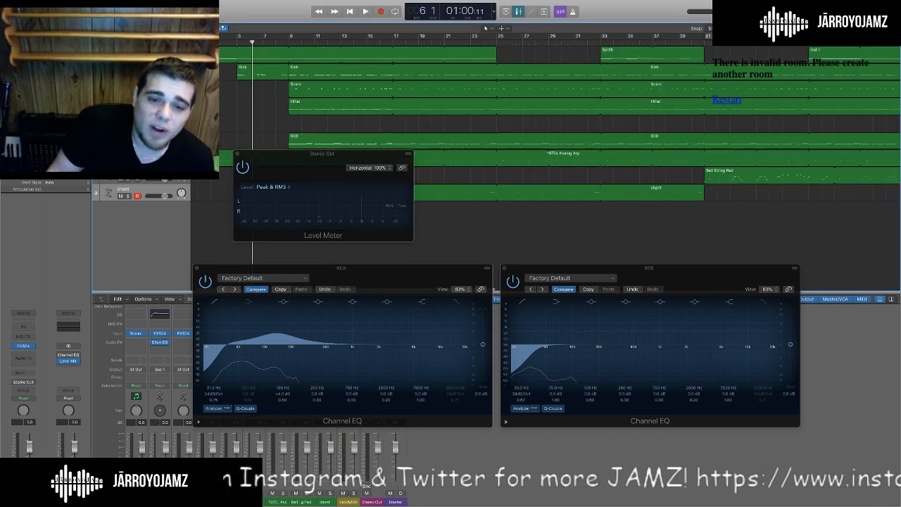
# Move the Kick and 808 Channel EQ windows off the mixer and play the kick section from just before bar 5.
pyautogui.click(127, 74)
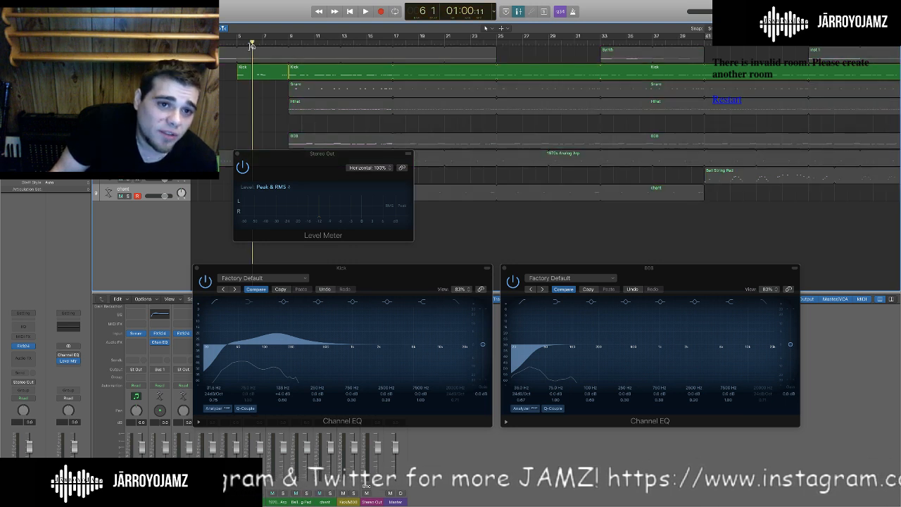
pyautogui.moveTo(251, 45); pyautogui.dragTo(233, 56)
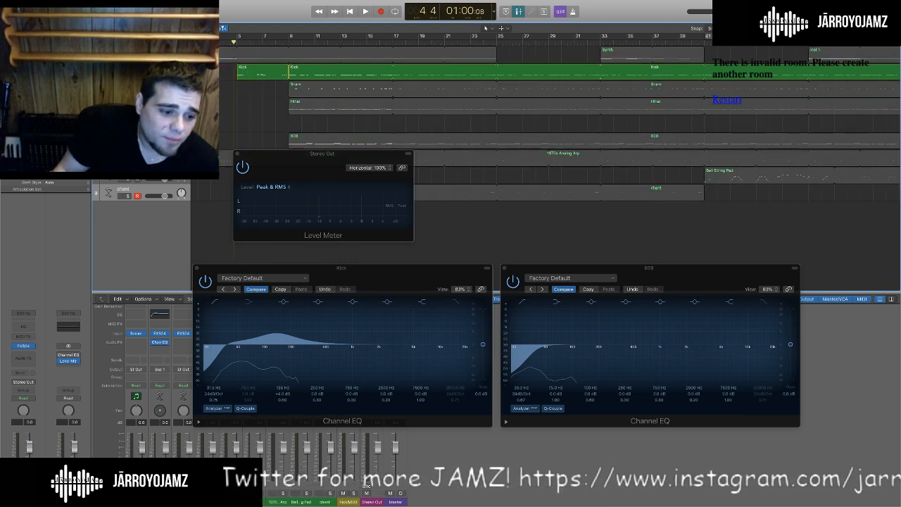
pyautogui.moveTo(288, 268); pyautogui.dragTo(315, 96)
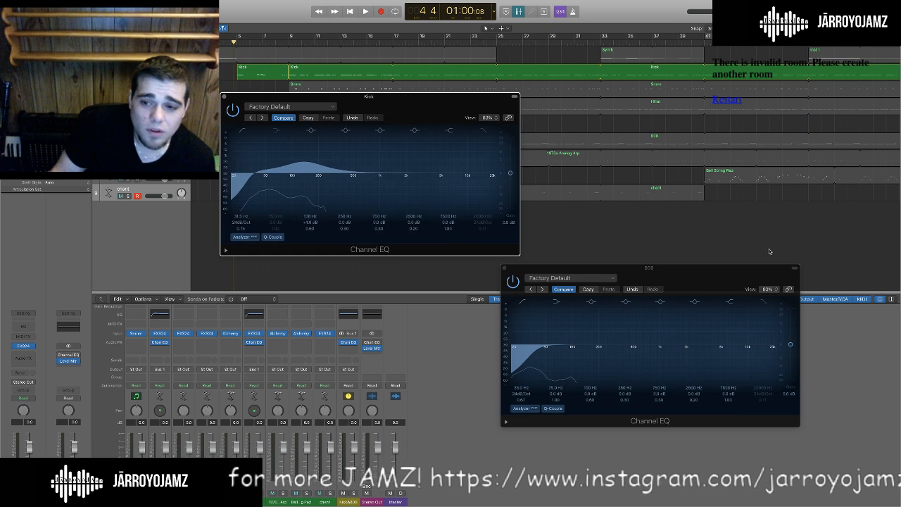
pyautogui.moveTo(725, 268); pyautogui.dragTo(749, 183)
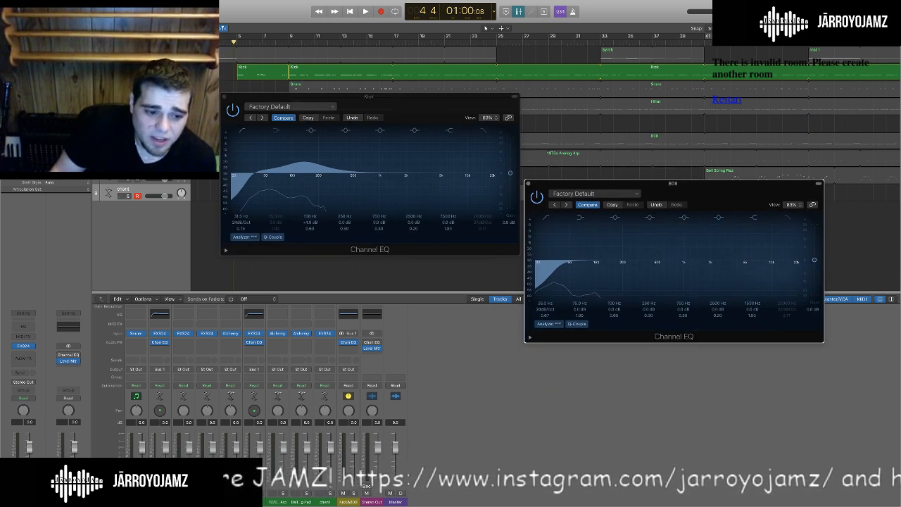
pyautogui.press('space')
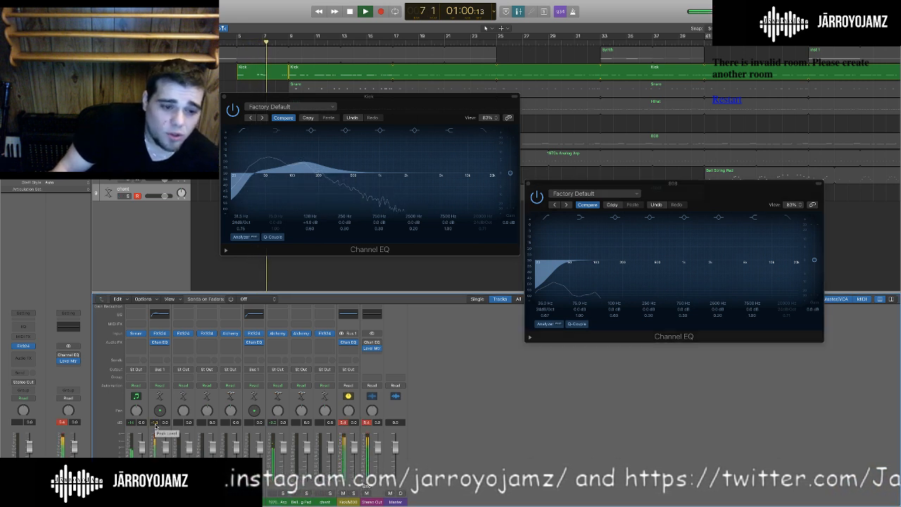
pyautogui.press('space')
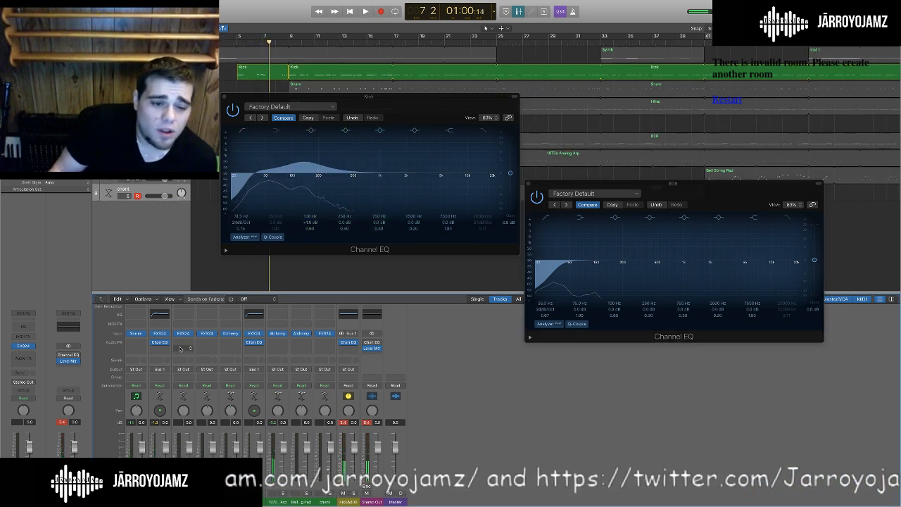
# Open the Kick track's EXS24 sampler and arrange its window clear of the Kick Channel EQ.
pyautogui.click(161, 333)
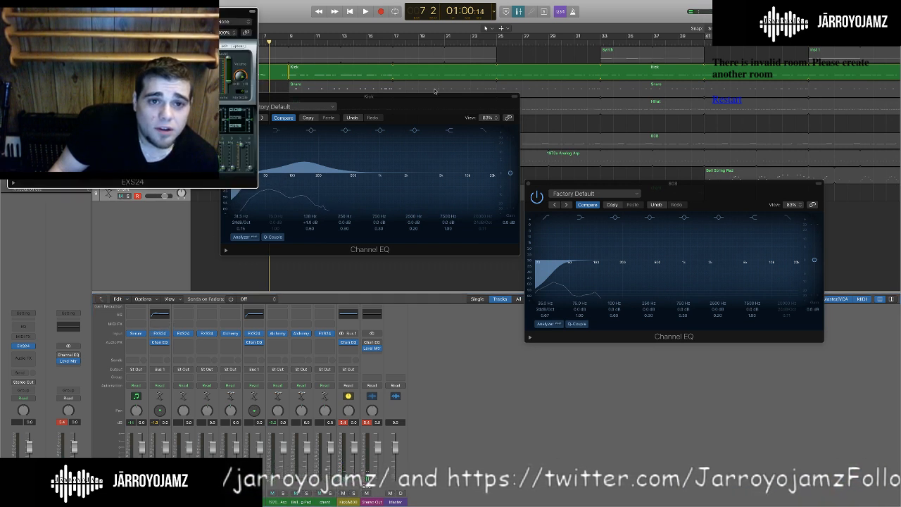
pyautogui.moveTo(435, 91); pyautogui.dragTo(782, 36)
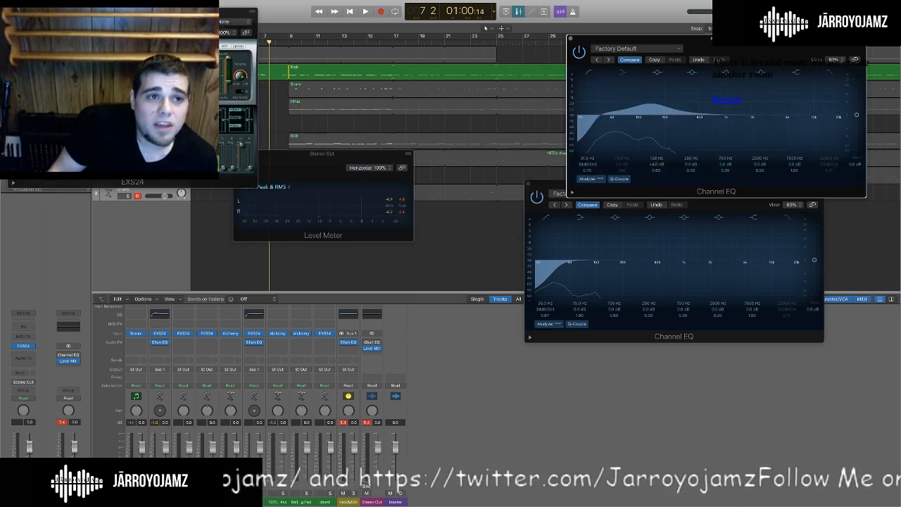
pyautogui.moveTo(171, 16); pyautogui.dragTo(285, 149)
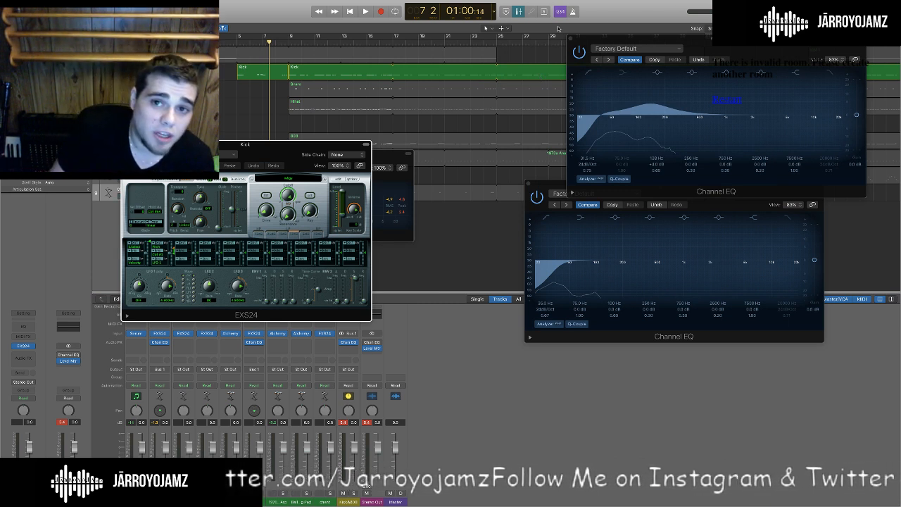
pyautogui.moveTo(261, 146); pyautogui.dragTo(307, 63)
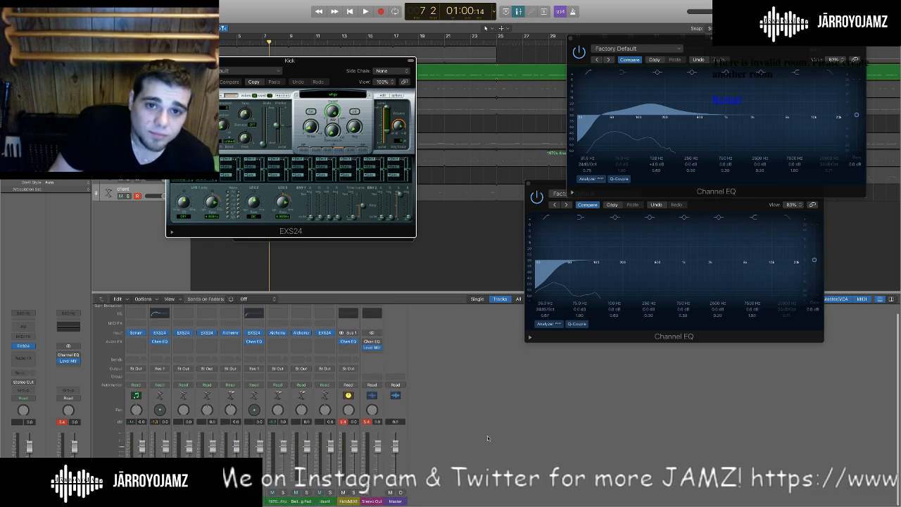
pyautogui.click(279, 70)
pyautogui.click(398, 69)
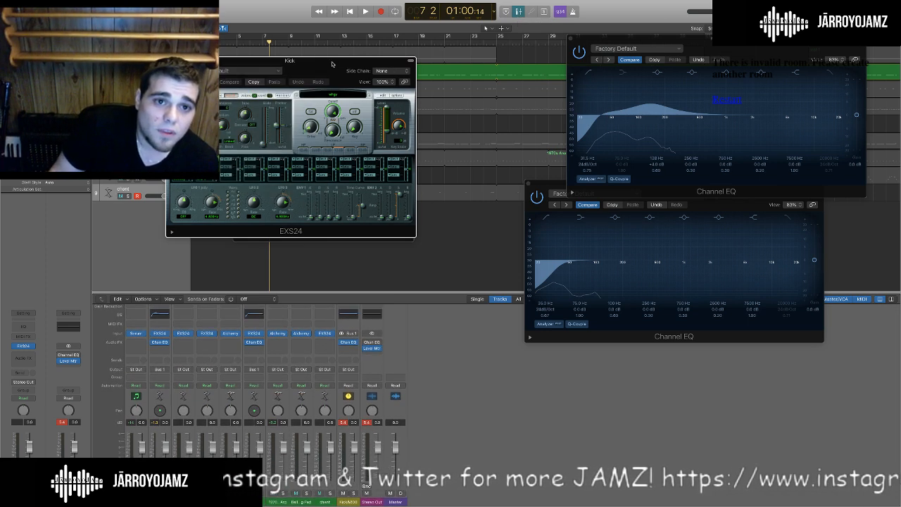
pyautogui.moveTo(333, 62); pyautogui.dragTo(380, 86)
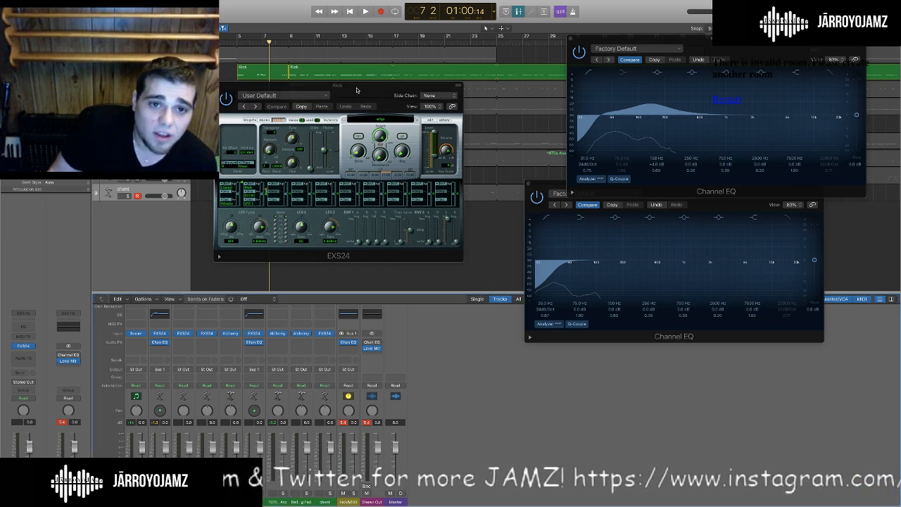
pyautogui.moveTo(356, 88); pyautogui.dragTo(267, 67)
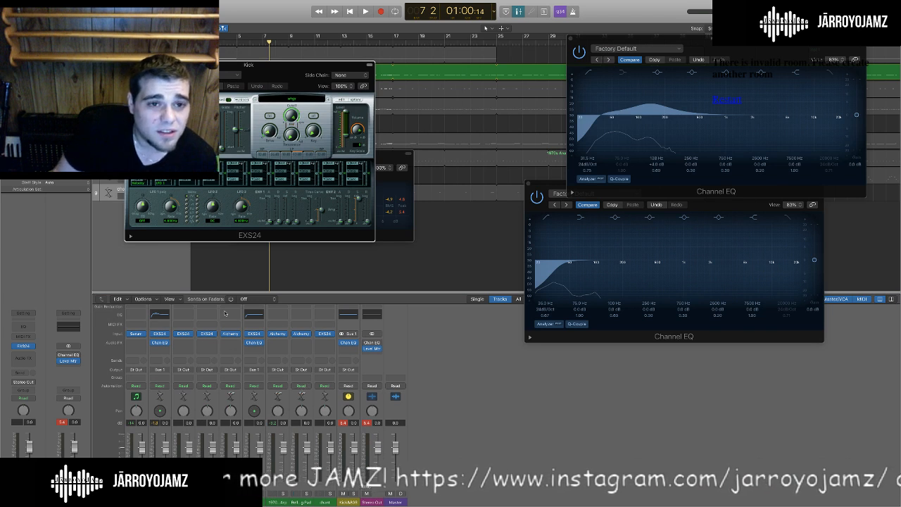
pyautogui.moveTo(283, 65)
pyautogui.mouseDown()
pyautogui.moveTo(300, 45)
pyautogui.moveTo(284, 52)
pyautogui.mouseUp()
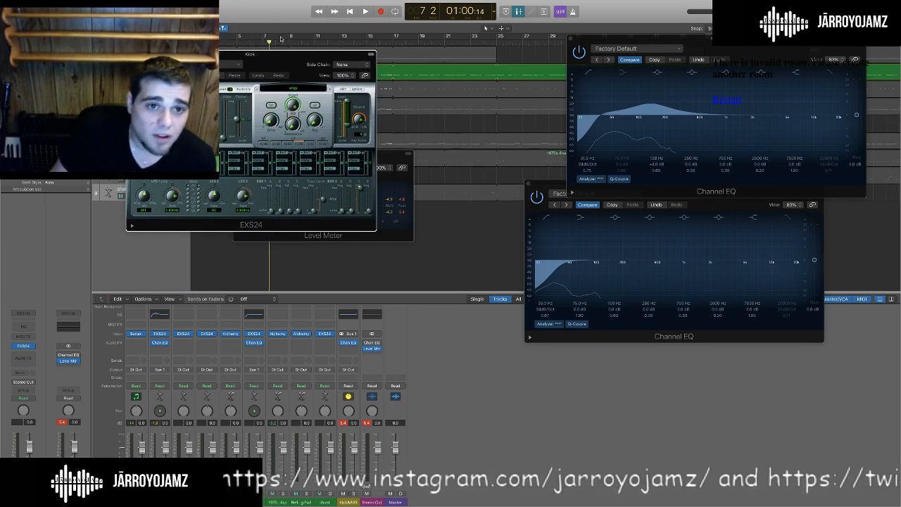
pyautogui.moveTo(286, 64); pyautogui.dragTo(315, 80)
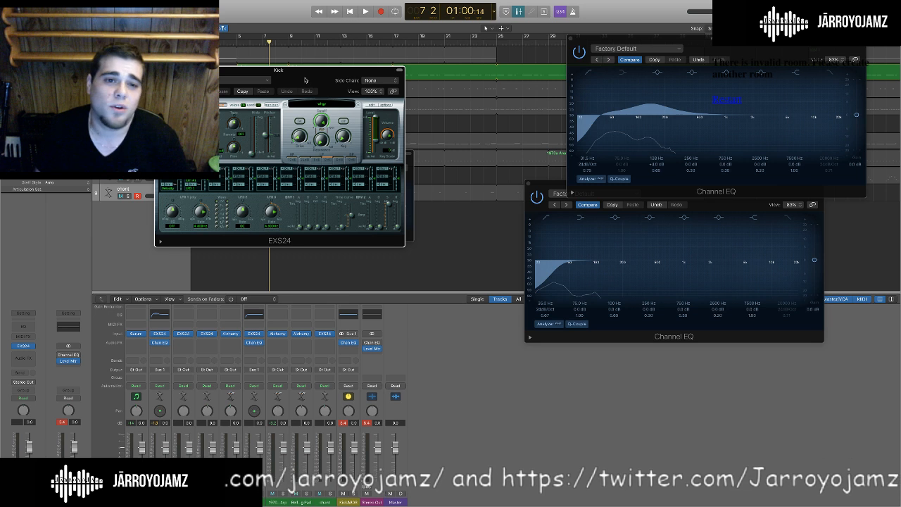
pyautogui.moveTo(315, 80); pyautogui.dragTo(269, 86)
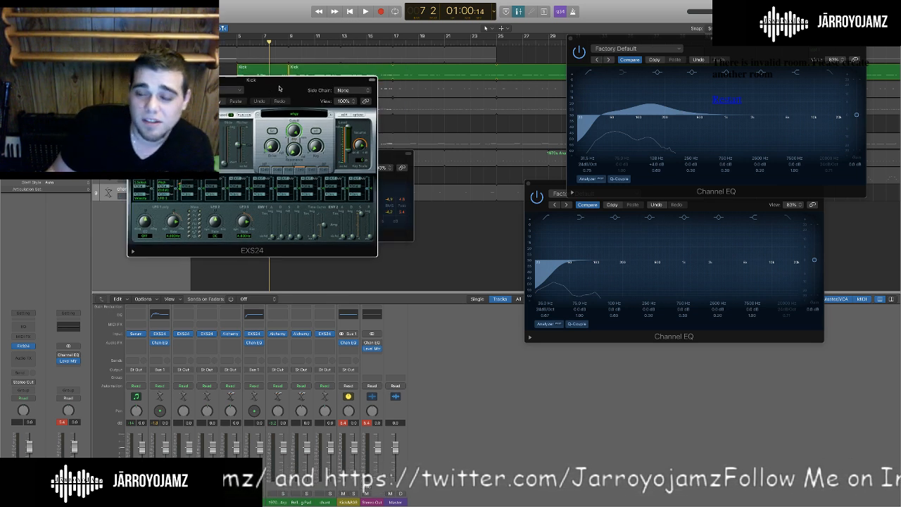
pyautogui.moveTo(279, 88); pyautogui.dragTo(483, 99)
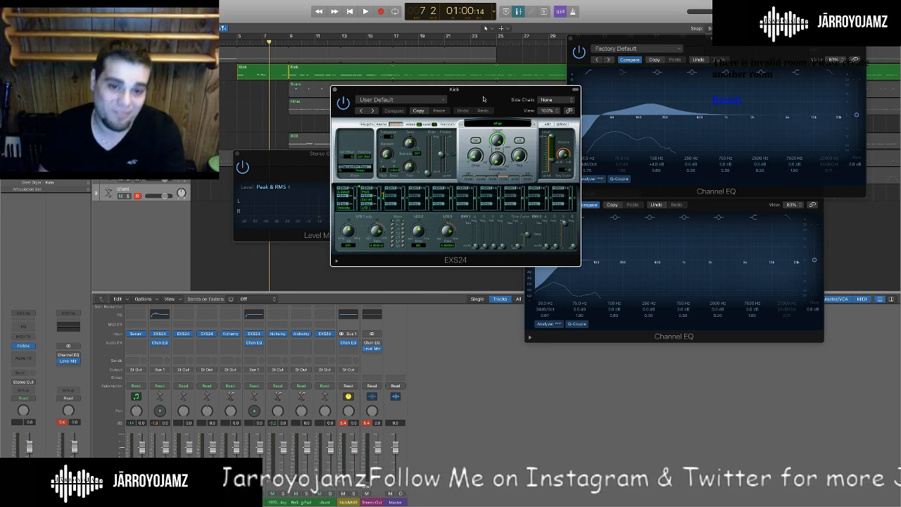
pyautogui.moveTo(483, 99); pyautogui.dragTo(435, 127)
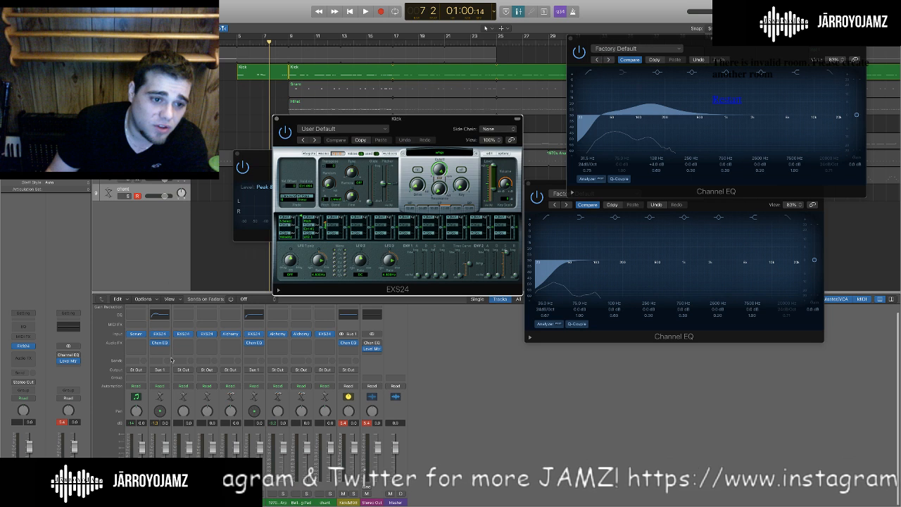
# Bring the Kick Channel EQ over the sampler window and play the kick section from bar 4 beat 4.
pyautogui.click(156, 314)
pyautogui.click(157, 317)
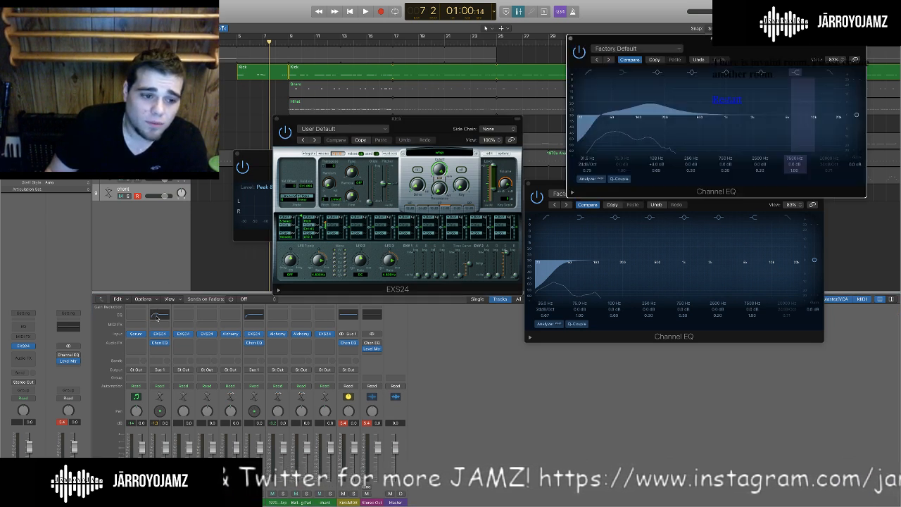
pyautogui.moveTo(716, 38); pyautogui.dragTo(493, 69)
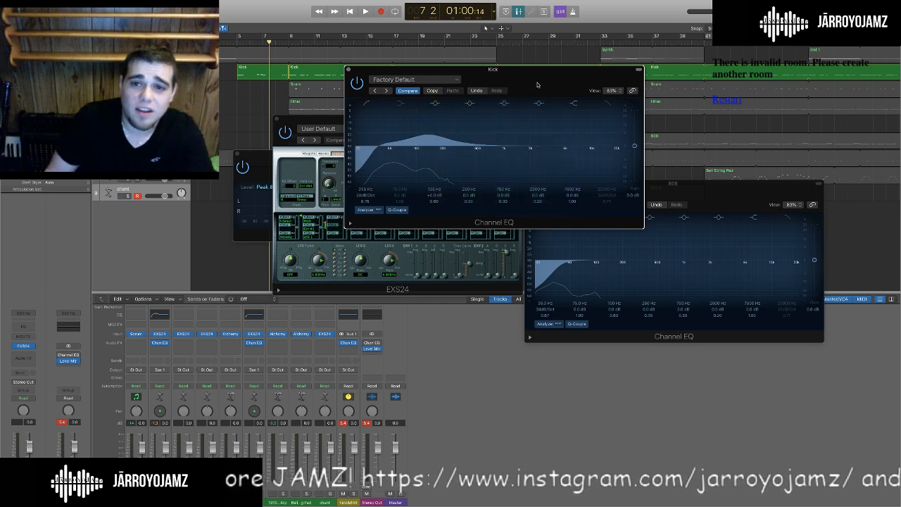
pyautogui.moveTo(273, 48); pyautogui.dragTo(234, 57)
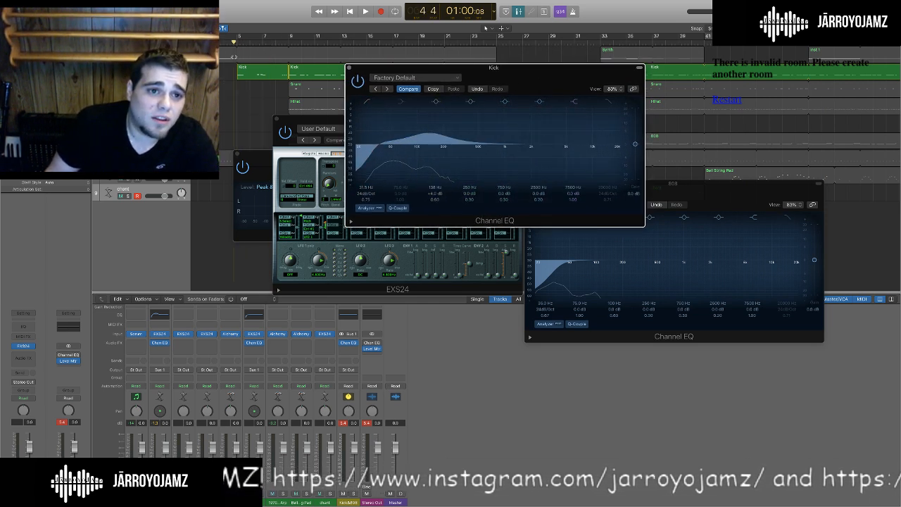
pyautogui.press('space')
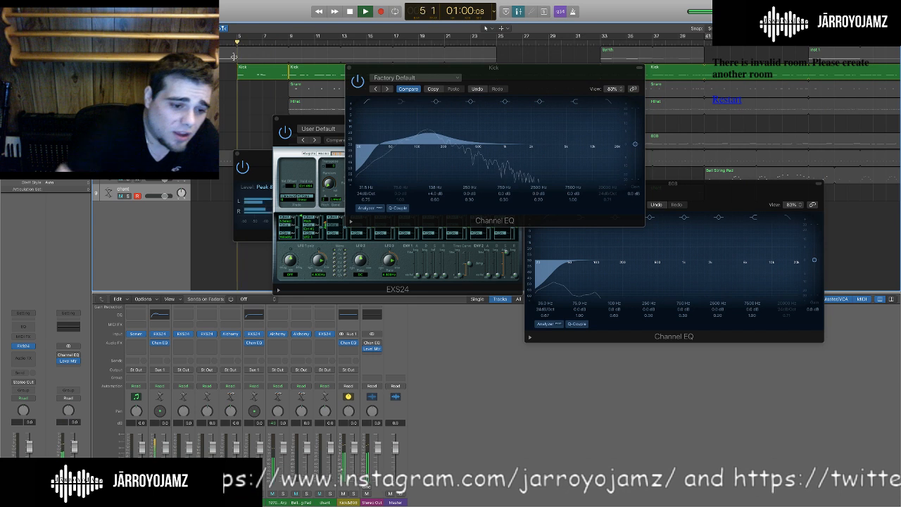
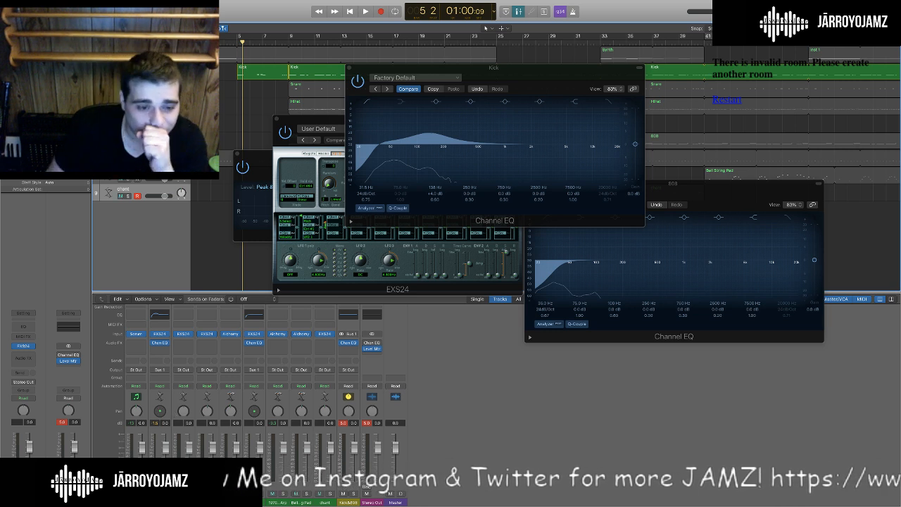
# Clear the kick channel's peak level and replay the kick from bar 5 with the EXS24 window in front.
pyautogui.click(154, 423)
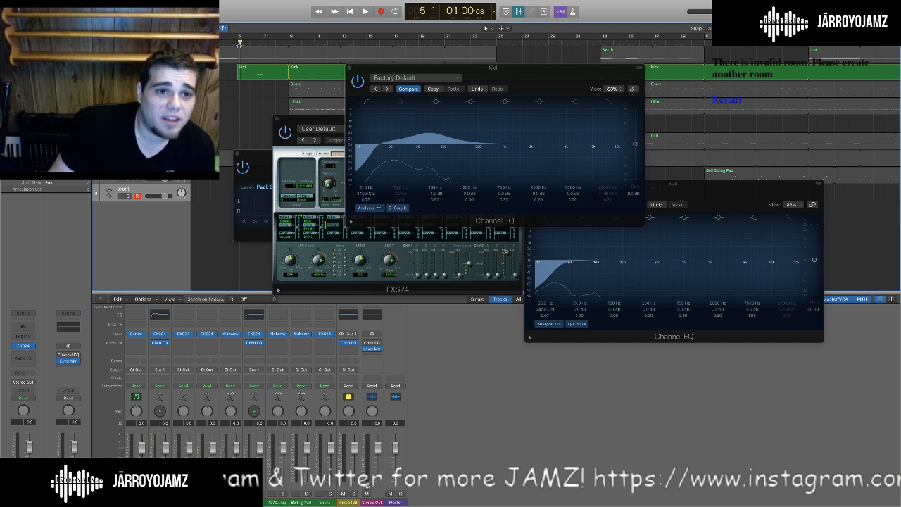
pyautogui.press('space')
pyautogui.moveTo(299, 123); pyautogui.dragTo(260, 64)
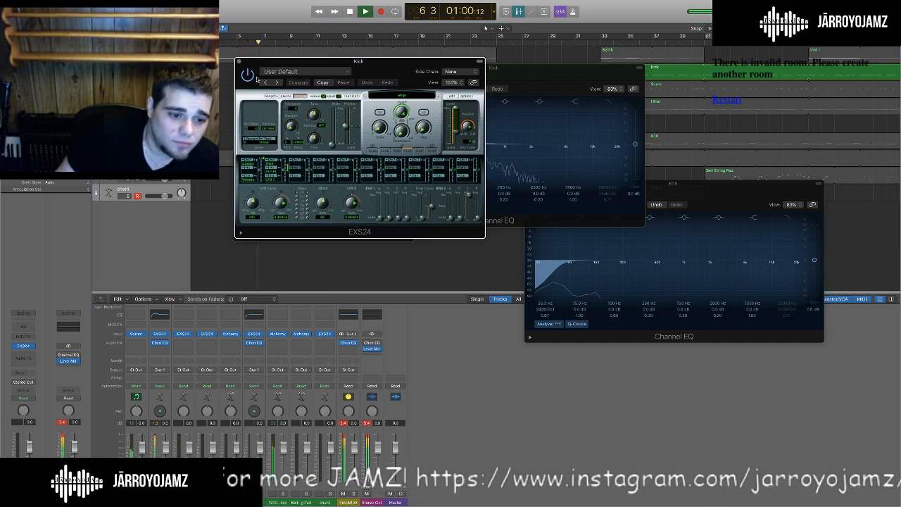
pyautogui.press('space')
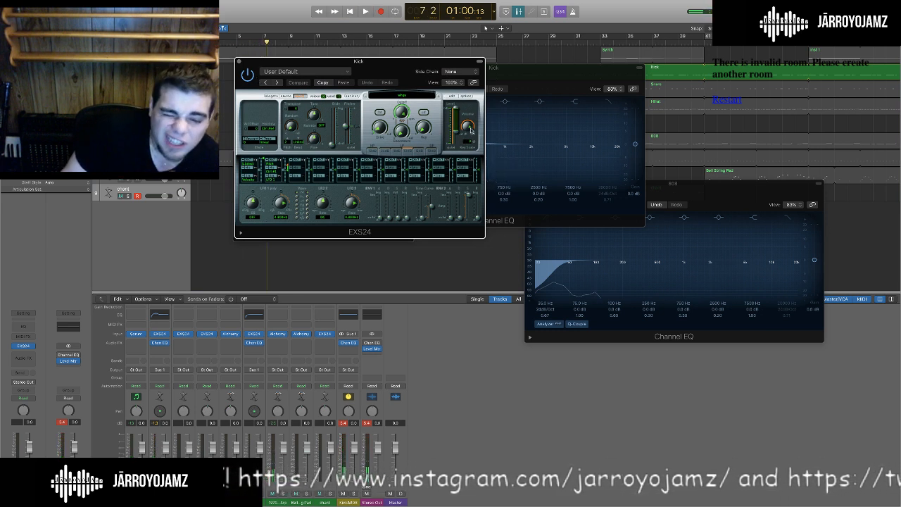
# Lower the output volume slightly in the Kick's EXS24 sampler and return the playhead to bar 1.
pyautogui.moveTo(388, 72); pyautogui.dragTo(385, 84)
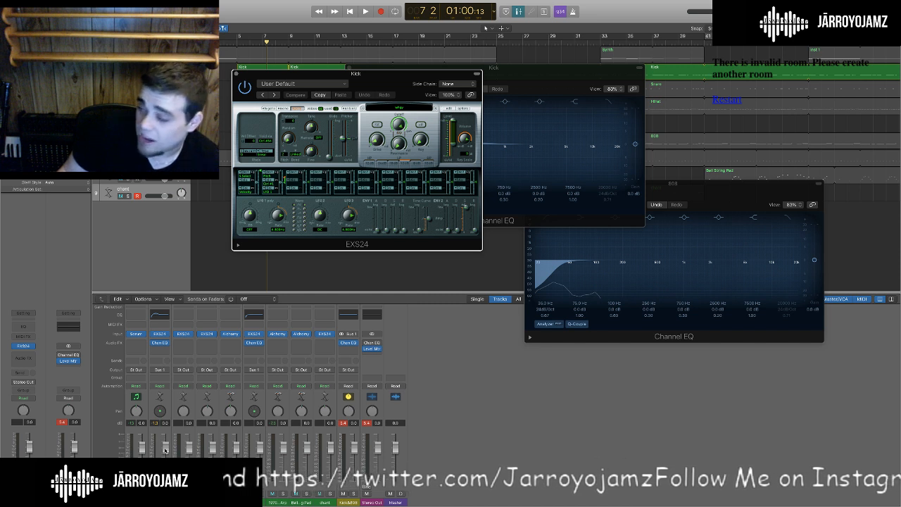
pyautogui.moveTo(393, 79); pyautogui.dragTo(338, 90)
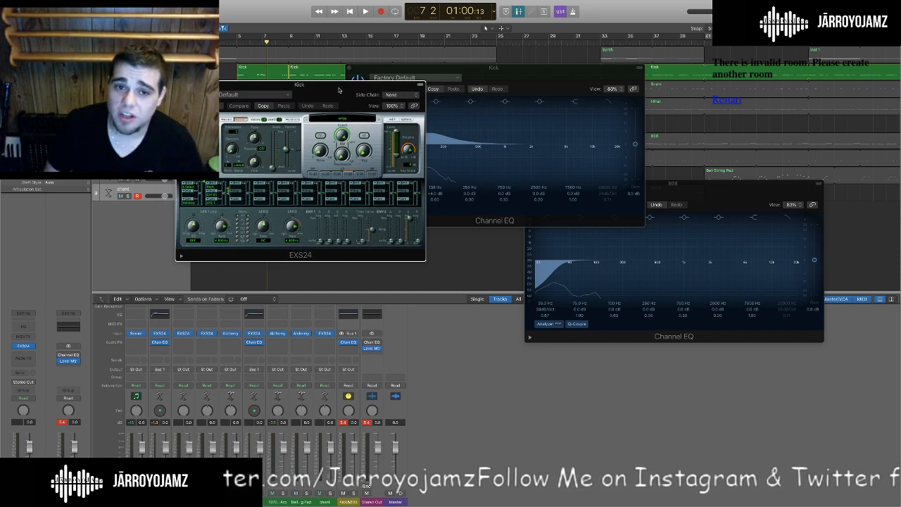
pyautogui.moveTo(409, 151); pyautogui.dragTo(410, 154)
pyautogui.moveTo(336, 88); pyautogui.dragTo(381, 70)
pyautogui.moveTo(269, 44); pyautogui.dragTo(188, 44)
pyautogui.click(454, 132)
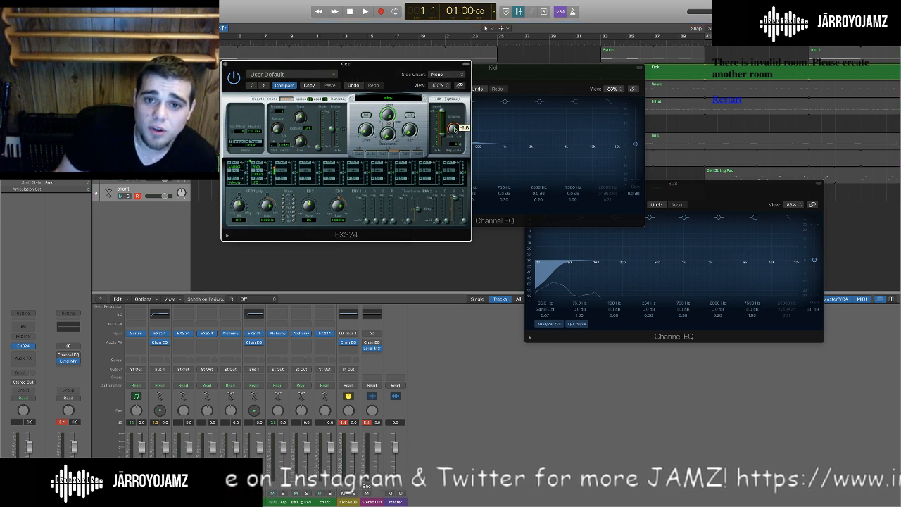
# Play the project from bar 1 to bar 2 and move the EXS24 window below the arrangement's kick region.
pyautogui.press('space')
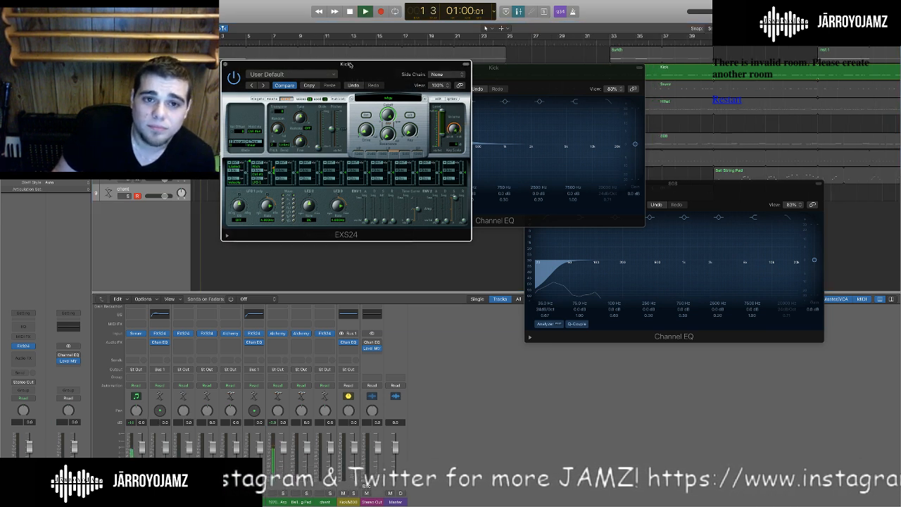
pyautogui.moveTo(386, 80); pyautogui.dragTo(326, 214)
pyautogui.press('space')
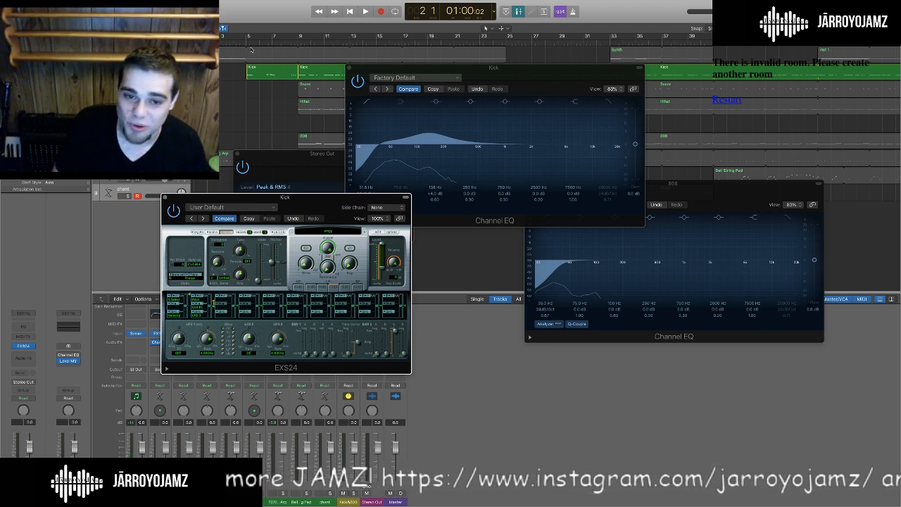
pyautogui.moveTo(316, 209); pyautogui.dragTo(363, 178)
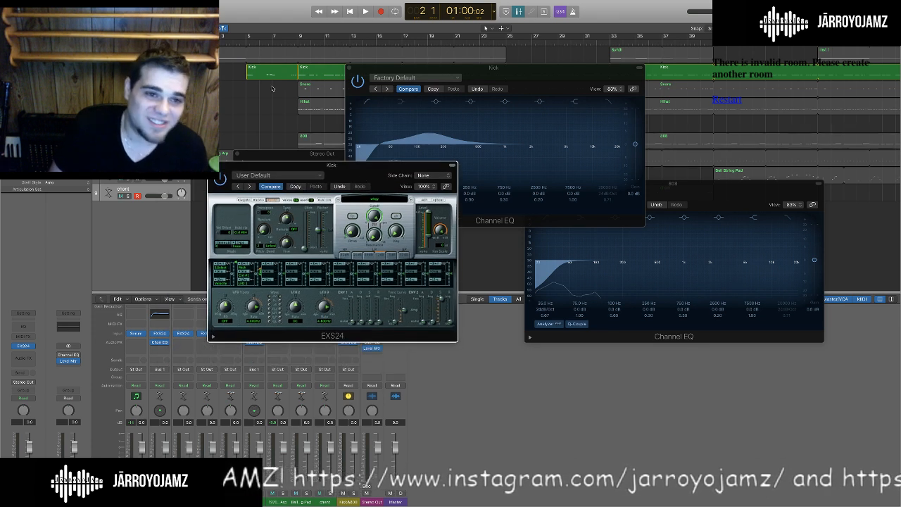
# Set the playhead to bar 4 beat 2 and play the kick's entry with the lowered sampler volume.
pyautogui.press('space')
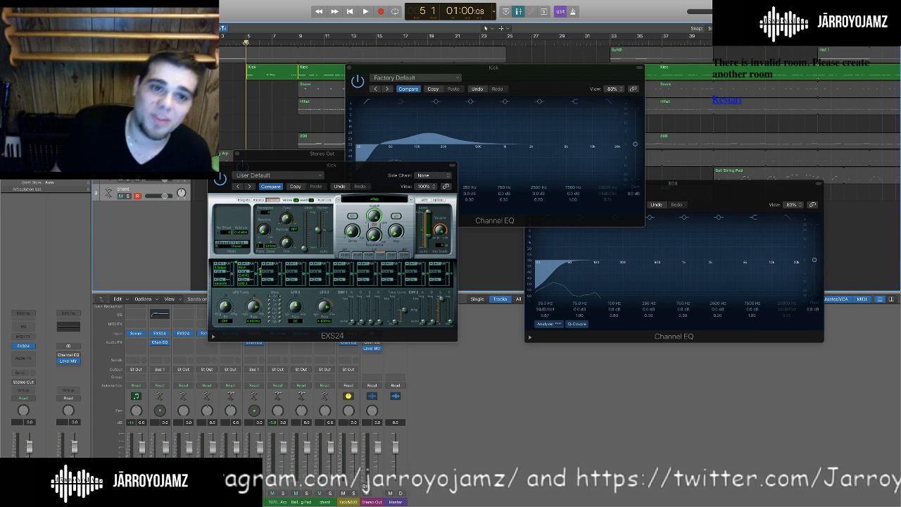
pyautogui.click(237, 48)
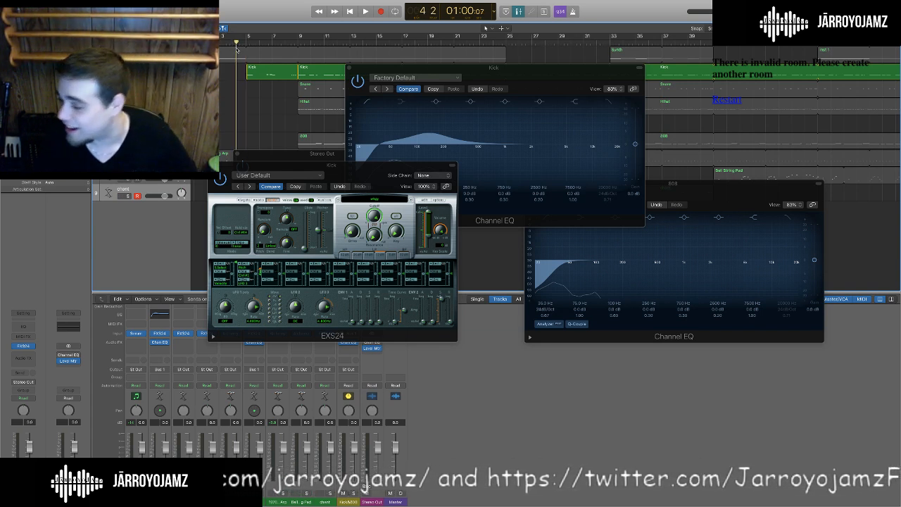
pyautogui.press('space')
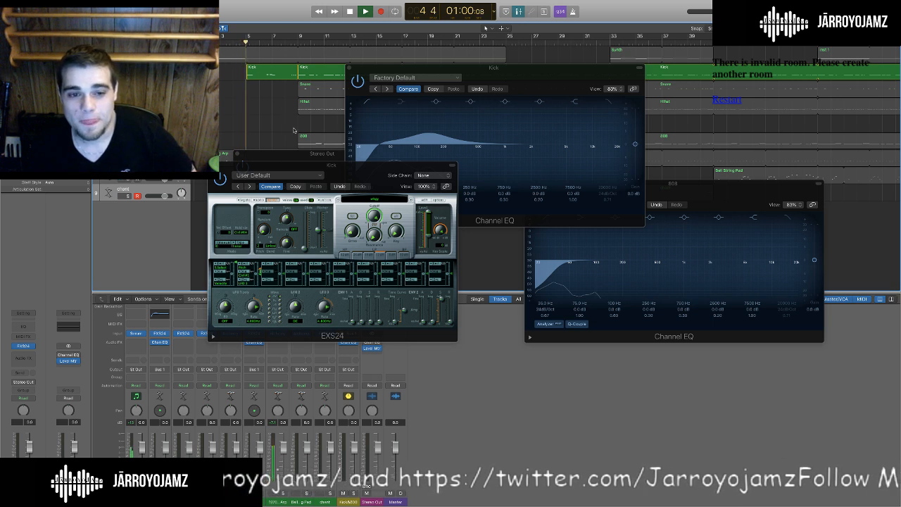
# Lower the output volume slightly in the Kick's EXS24 sampler during playback and close the sampler window.
pyautogui.moveTo(356, 187); pyautogui.dragTo(379, 141)
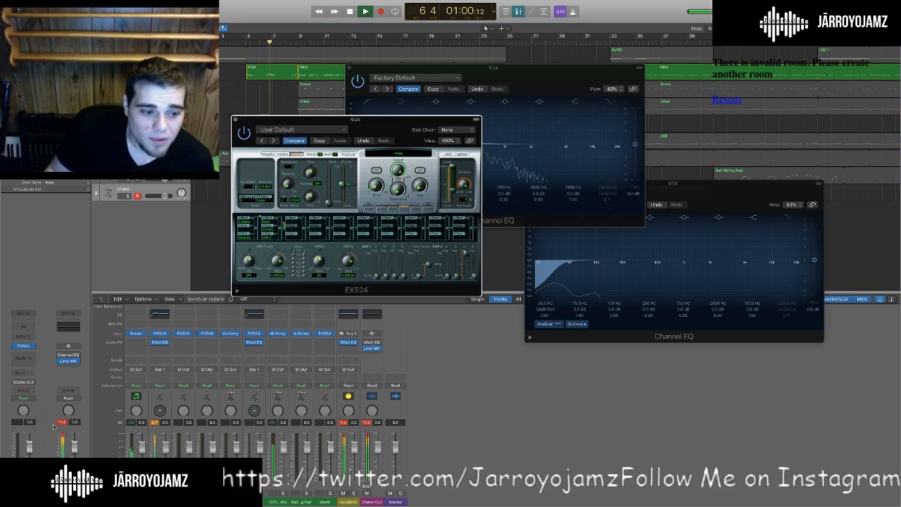
pyautogui.moveTo(465, 187)
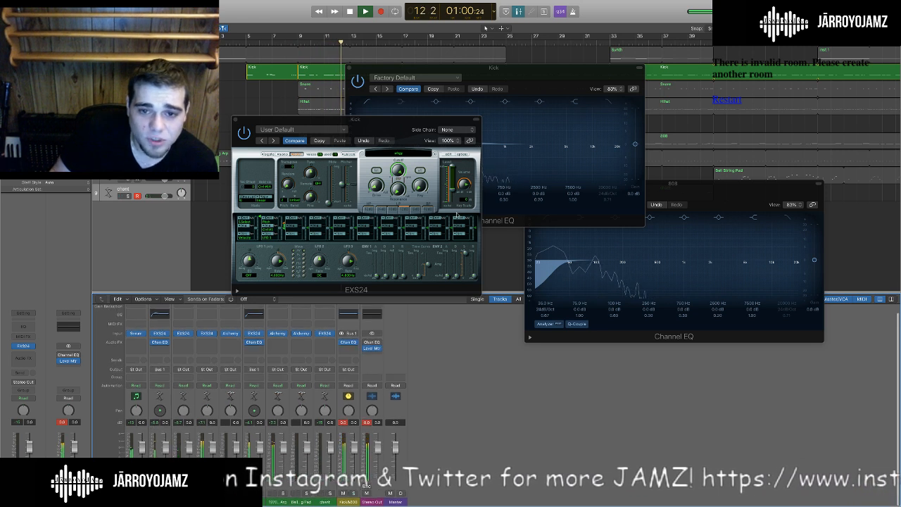
pyautogui.click(466, 186)
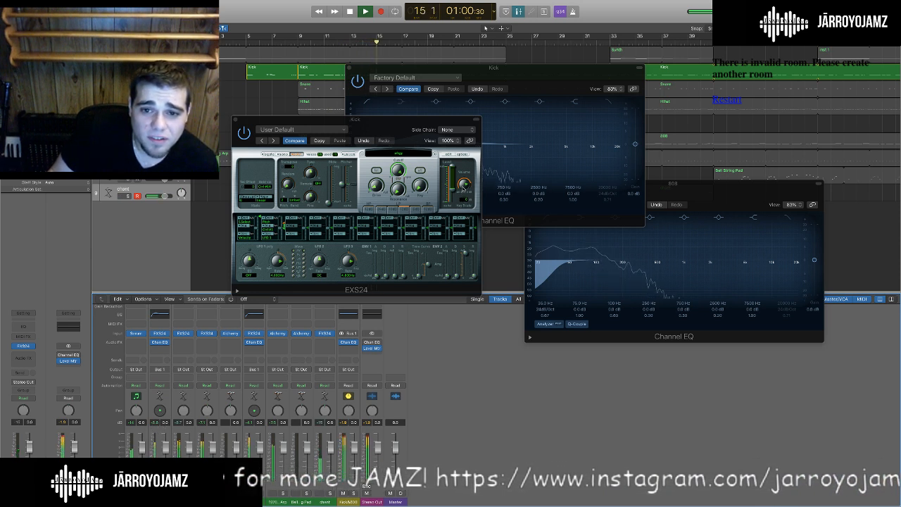
pyautogui.moveTo(462, 187); pyautogui.dragTo(463, 189)
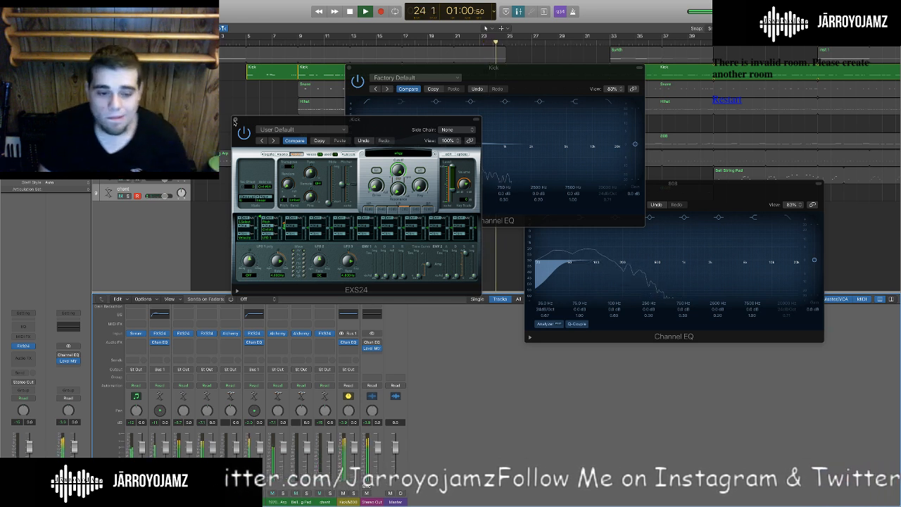
pyautogui.click(236, 121)
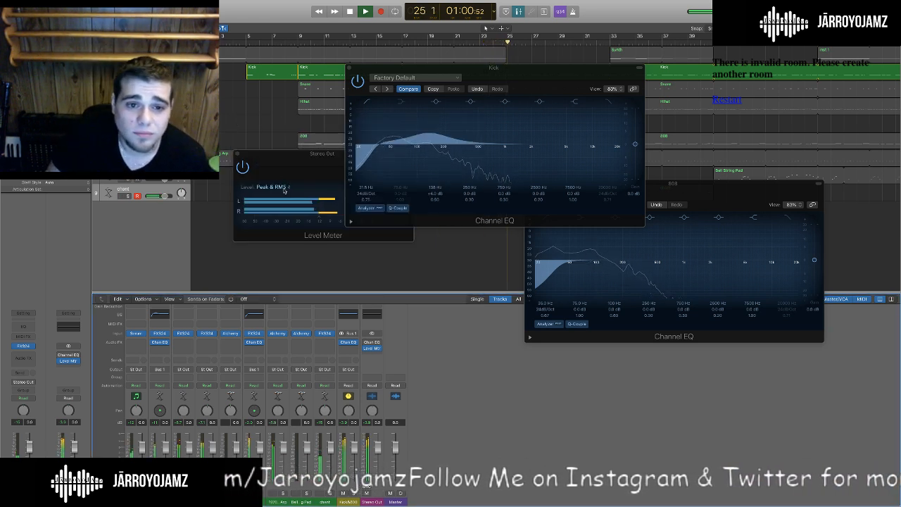
# Move the Stereo Out Level Meter clear of the Kick's EQ and play from bar 8 beat 3 to check its levels.
pyautogui.moveTo(353, 174); pyautogui.dragTo(263, 184)
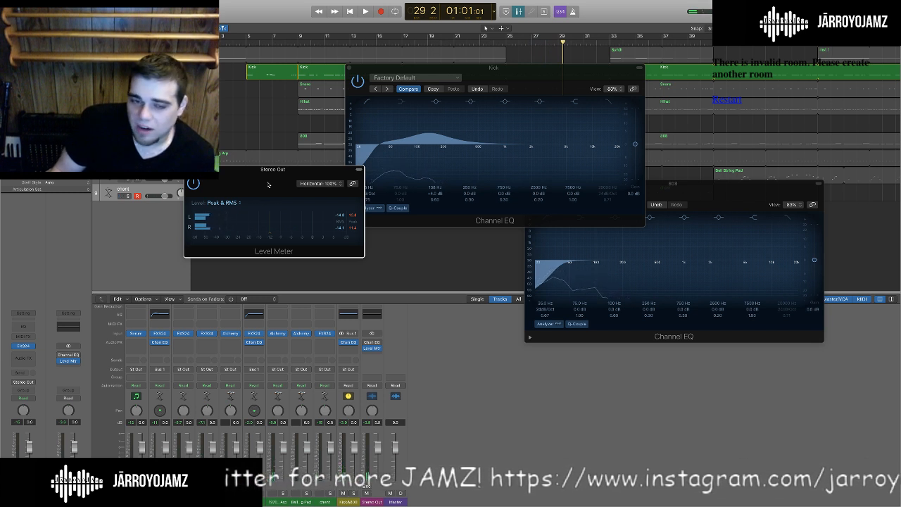
pyautogui.press('space')
pyautogui.press('space')
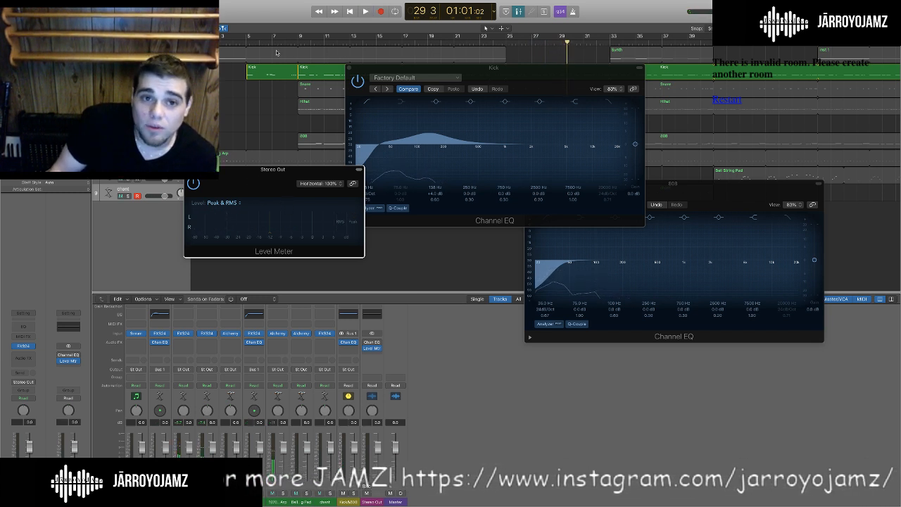
pyautogui.click(291, 47)
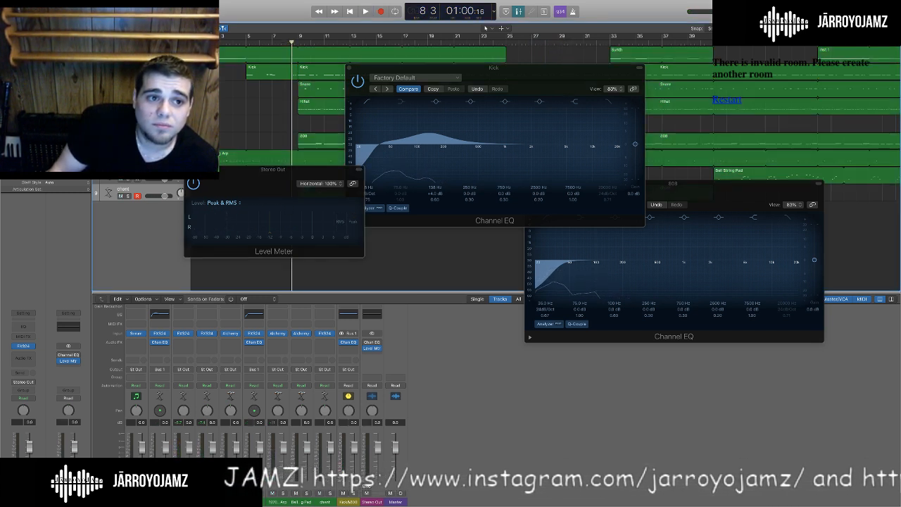
pyautogui.press('space')
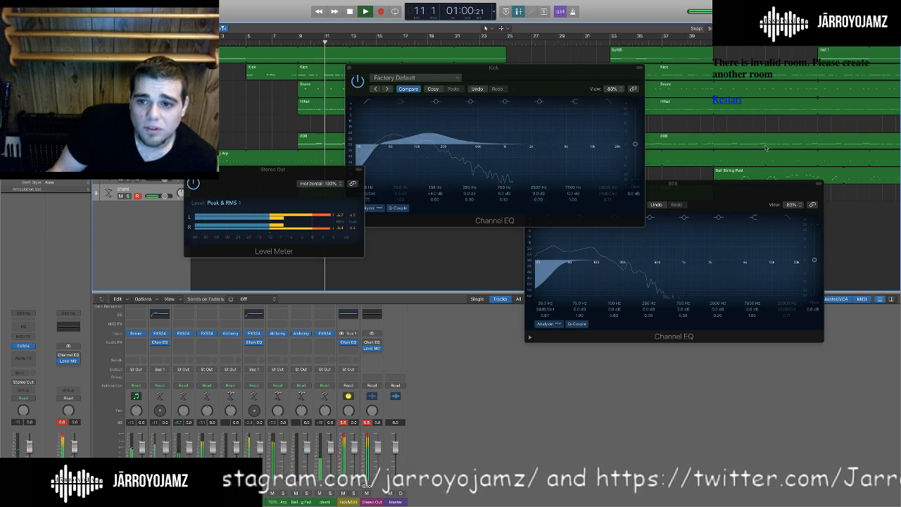
pyautogui.press('space')
# Clear the mixer's peak levels and open the Kick's EXS24 sampler alongside its Channel EQ.
pyautogui.moveTo(522, 76); pyautogui.dragTo(569, 46)
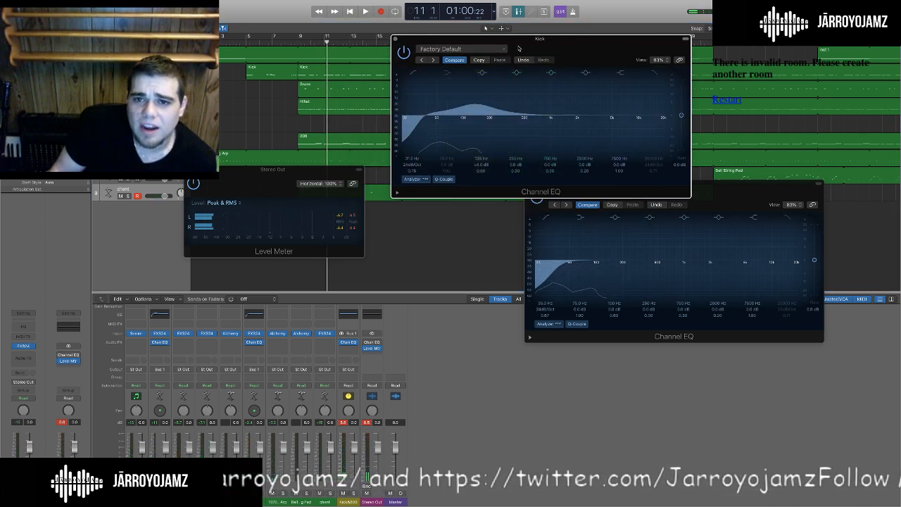
pyautogui.click(155, 424)
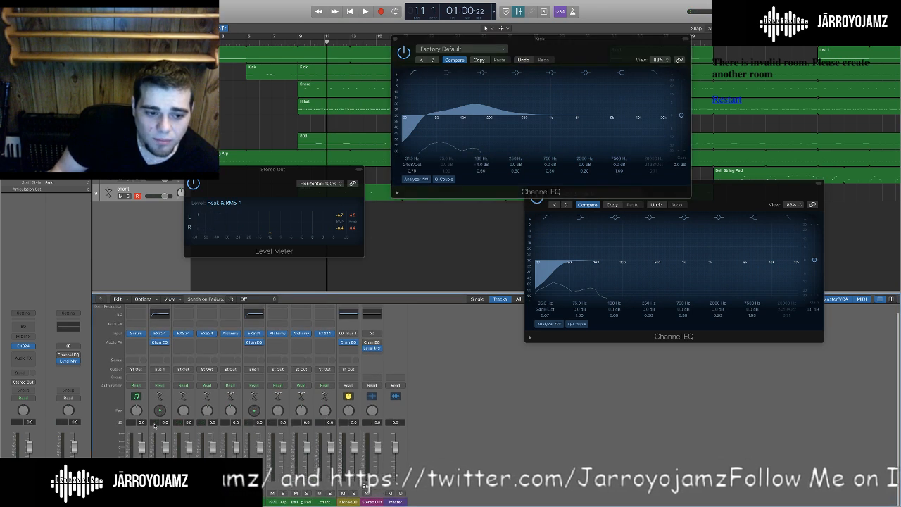
pyautogui.click(160, 336)
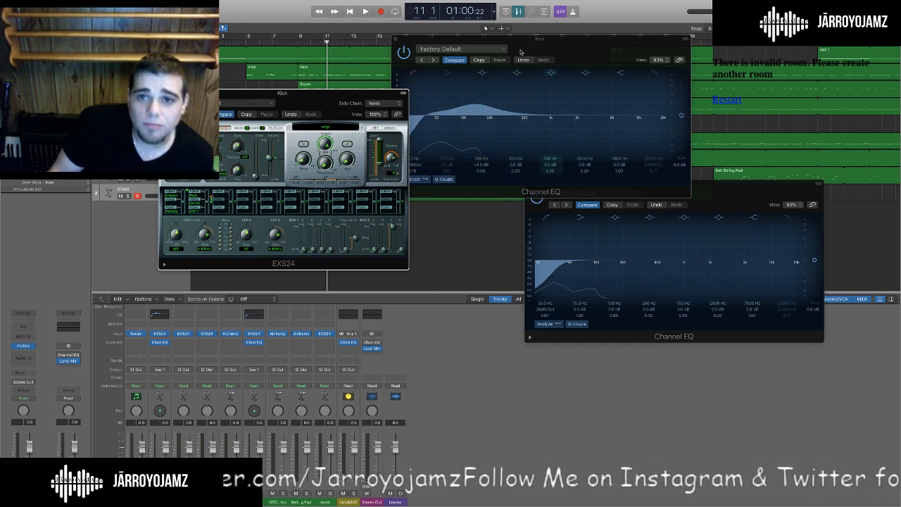
pyautogui.moveTo(408, 39); pyautogui.dragTo(394, 40)
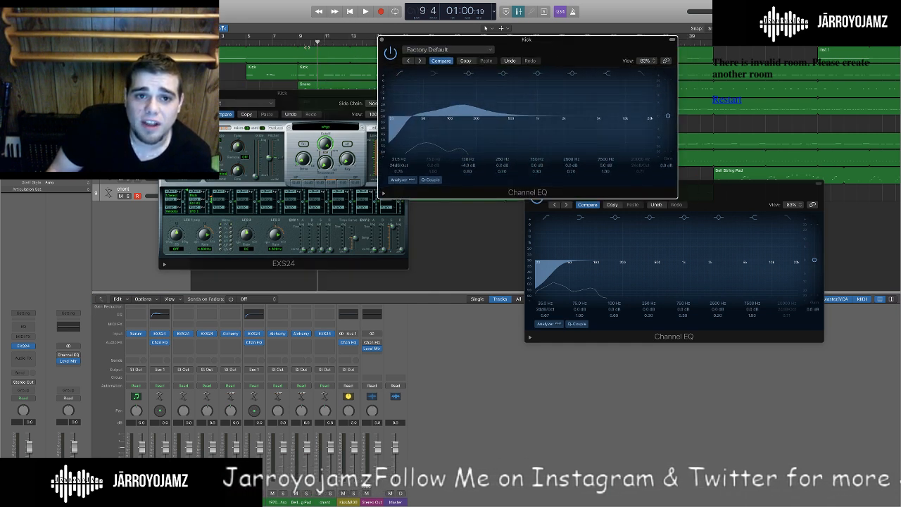
# Lower the master gain of the Kick's Channel EQ and replay the beat from bar 9.
pyautogui.press('space')
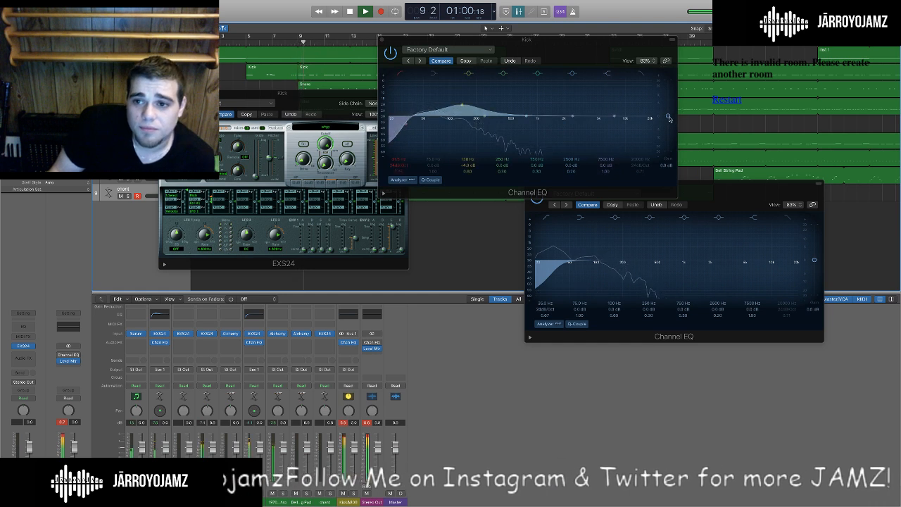
pyautogui.click(667, 119)
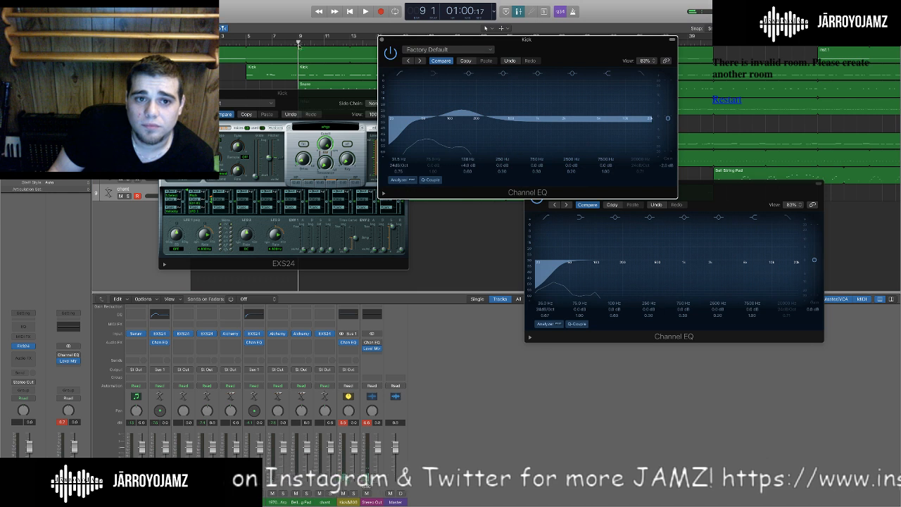
pyautogui.press('space')
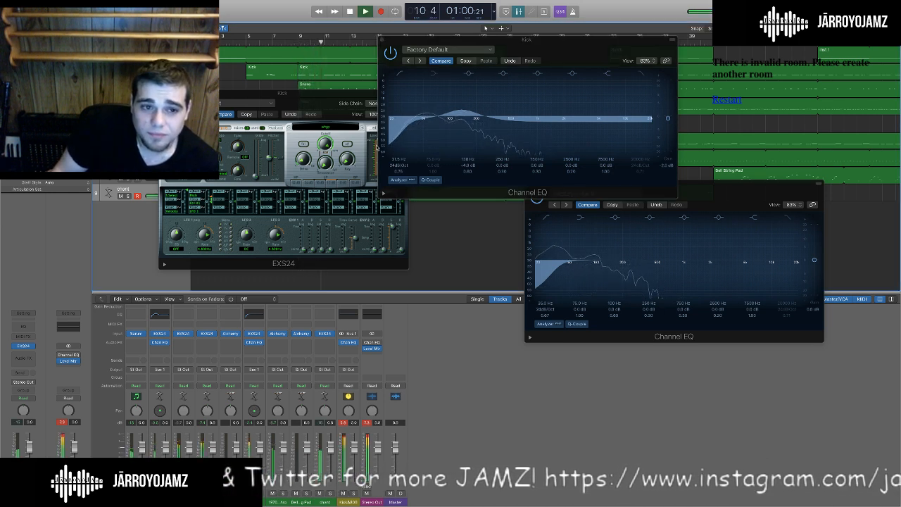
# Adjust the Kick's EXS24 output volume, set its Channel EQ gain to -2.5 dB and clear the kick's peak level.
pyautogui.moveTo(321, 108); pyautogui.dragTo(296, 102)
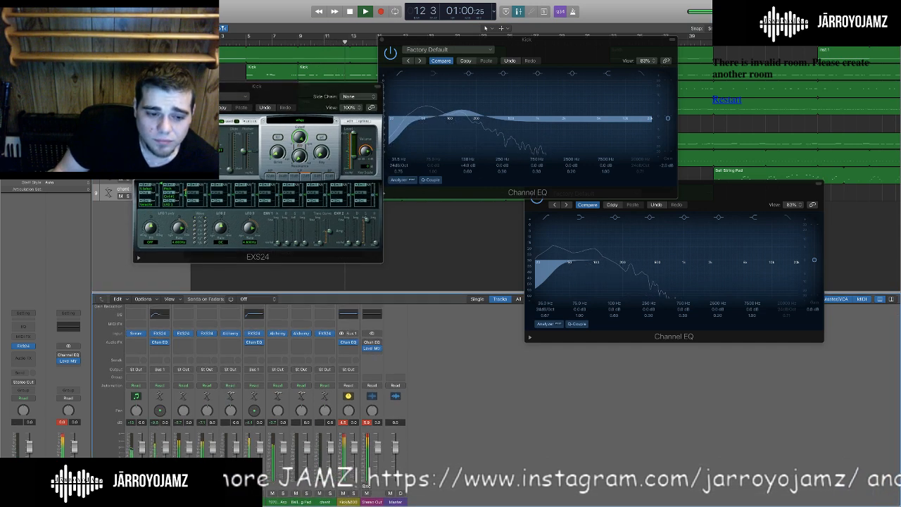
pyautogui.click(369, 155)
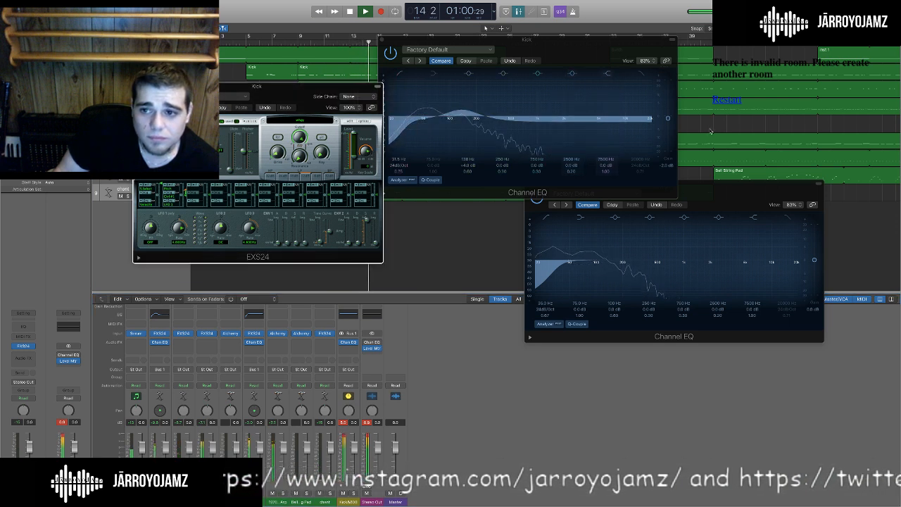
pyautogui.click(669, 121)
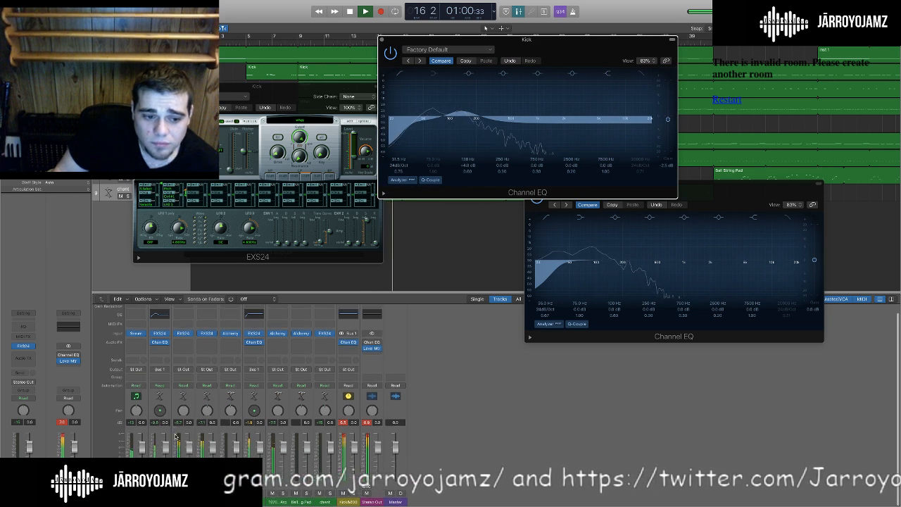
pyautogui.click(154, 423)
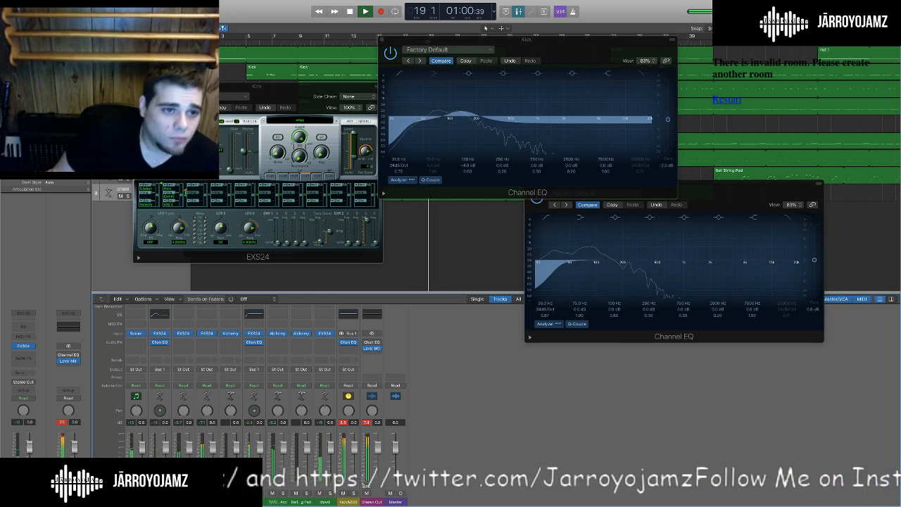
pyautogui.click(321, 61)
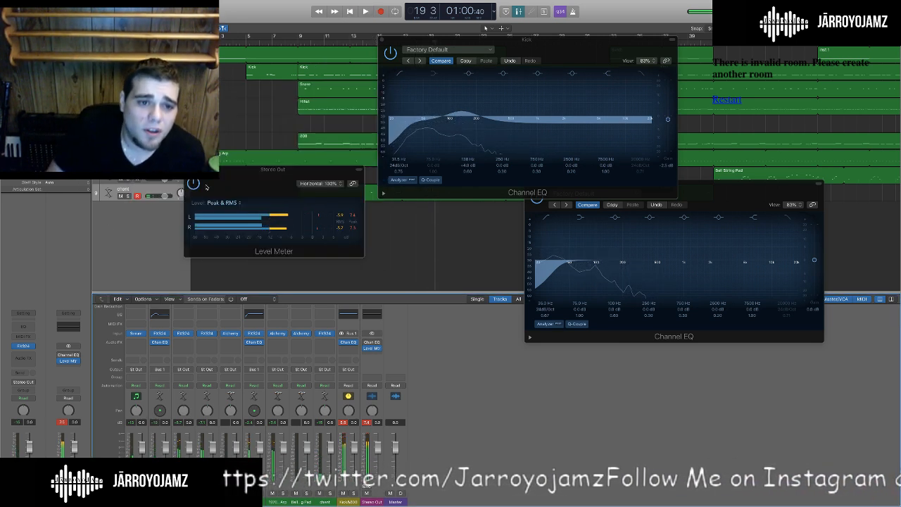
# Play from around bar 9 and check the overall peaks on the Stereo Out Level Meter.
pyautogui.moveTo(214, 178); pyautogui.dragTo(245, 183)
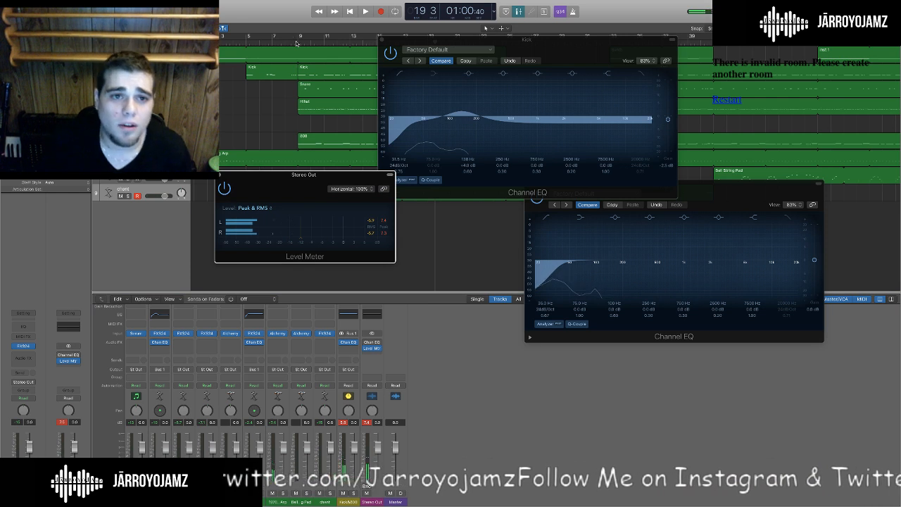
pyautogui.press('space')
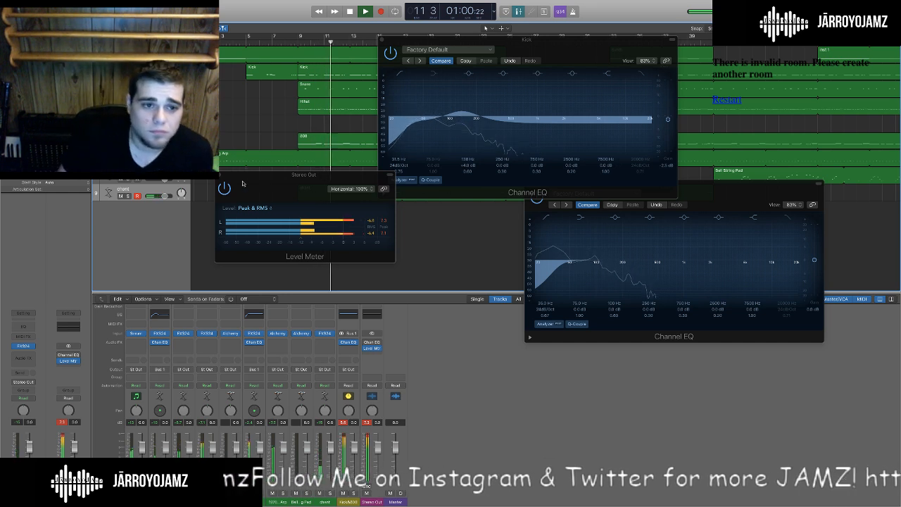
pyautogui.moveTo(250, 184); pyautogui.dragTo(245, 185)
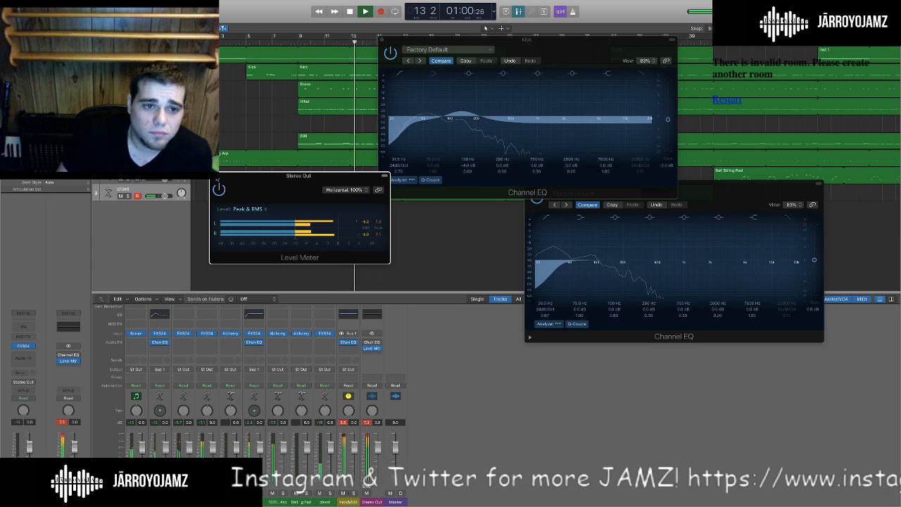
# Stop playback and close the Level Meter, the Kick's Channel EQ and the 808's Channel EQ windows.
pyautogui.press('super+w')
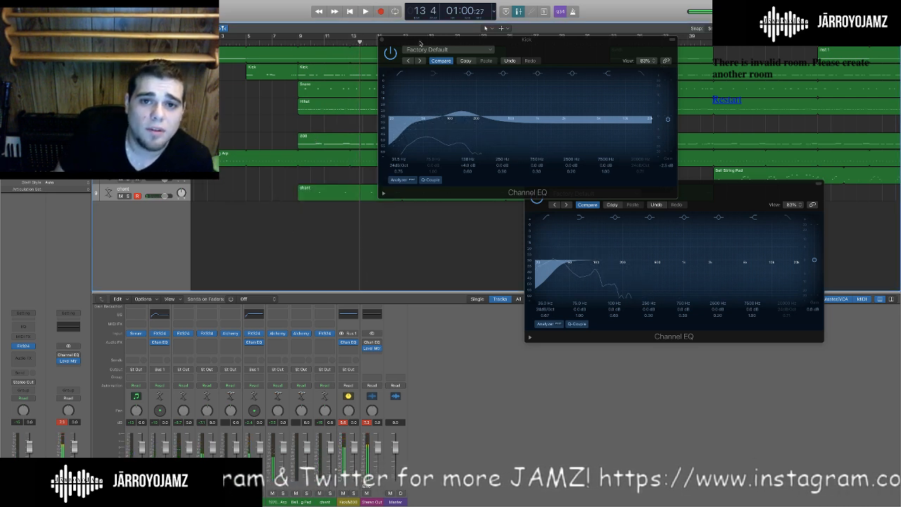
pyautogui.moveTo(417, 45); pyautogui.dragTo(419, 66)
pyautogui.click(383, 60)
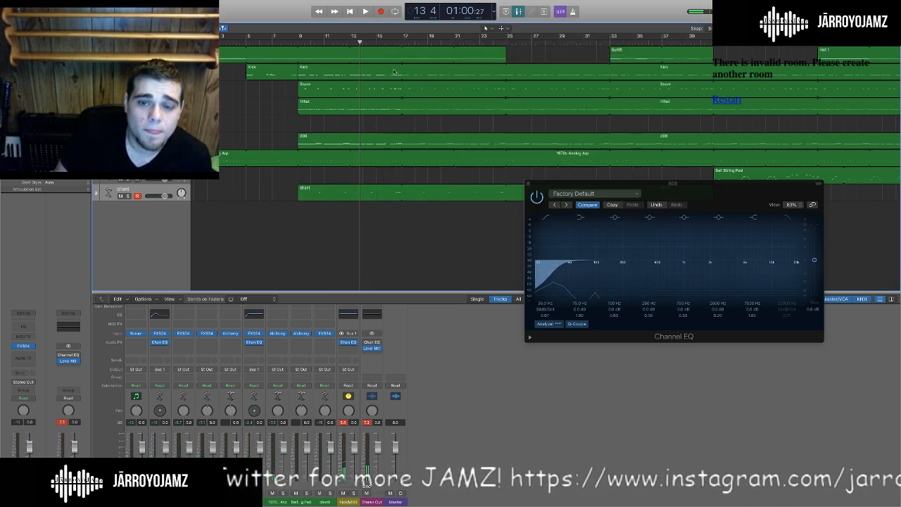
pyautogui.click(528, 184)
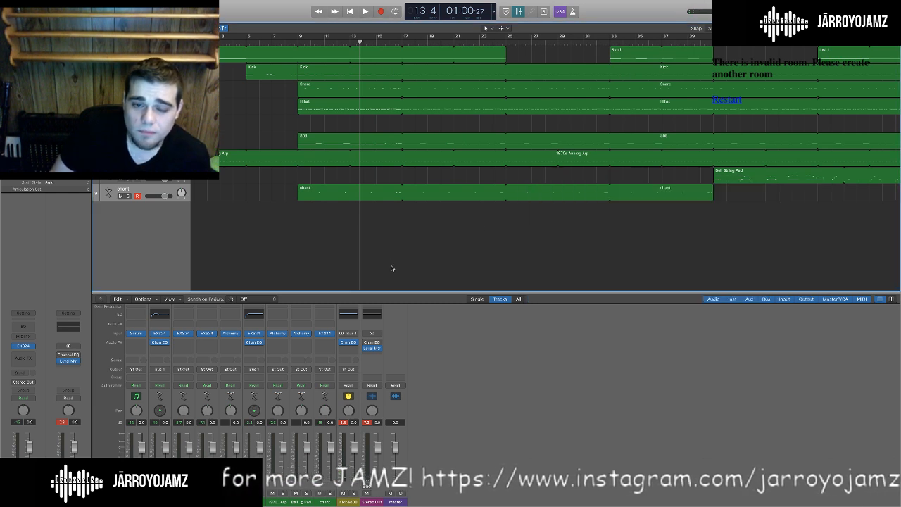
pyautogui.hscroll(1, 250, 240)
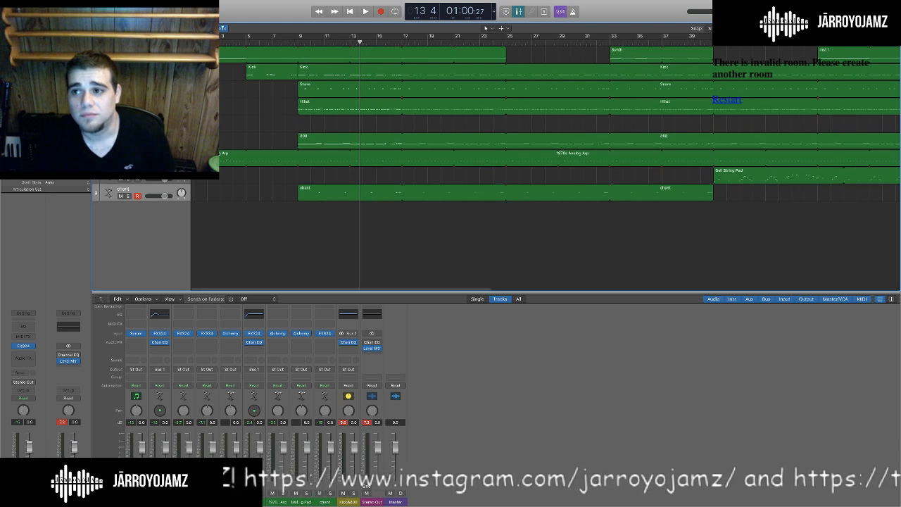
# Play the intro from bar 1 and the kick's entry from bar 5 to compare their levels.
pyautogui.press('Return')
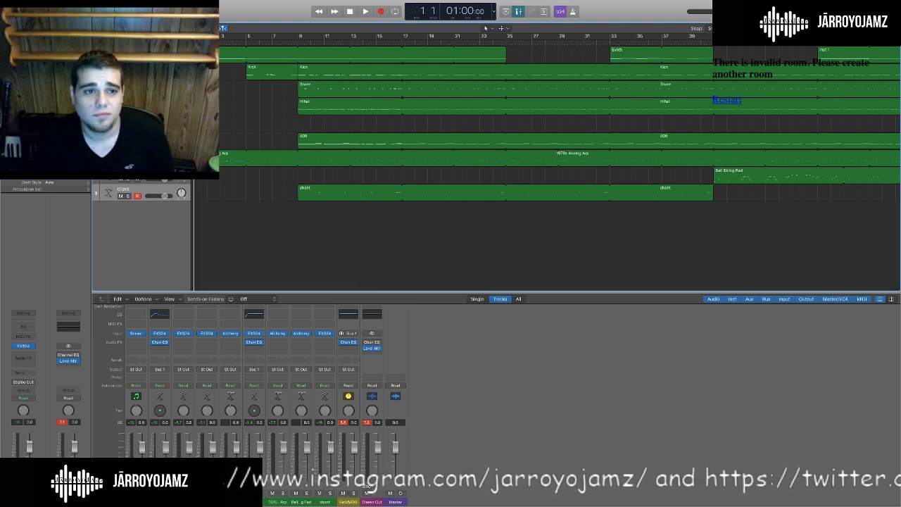
pyautogui.hscroll(-2, 310, 211)
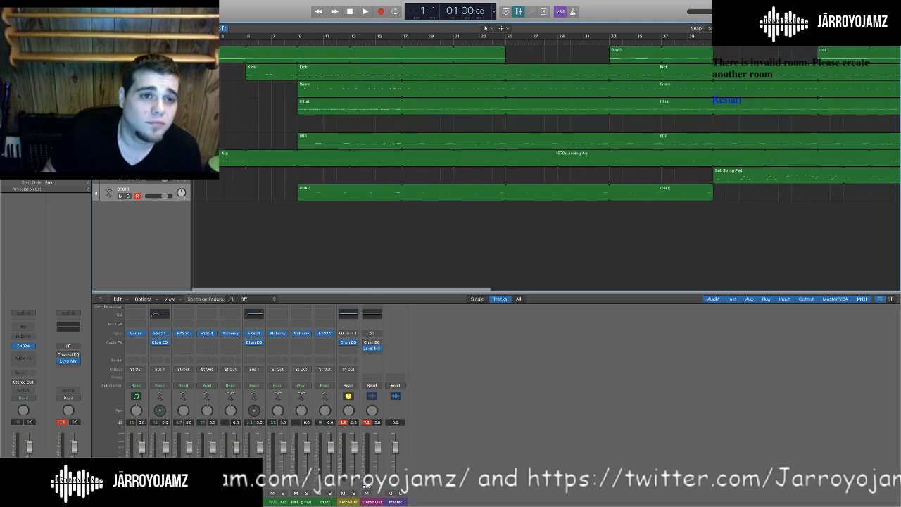
pyautogui.press('space')
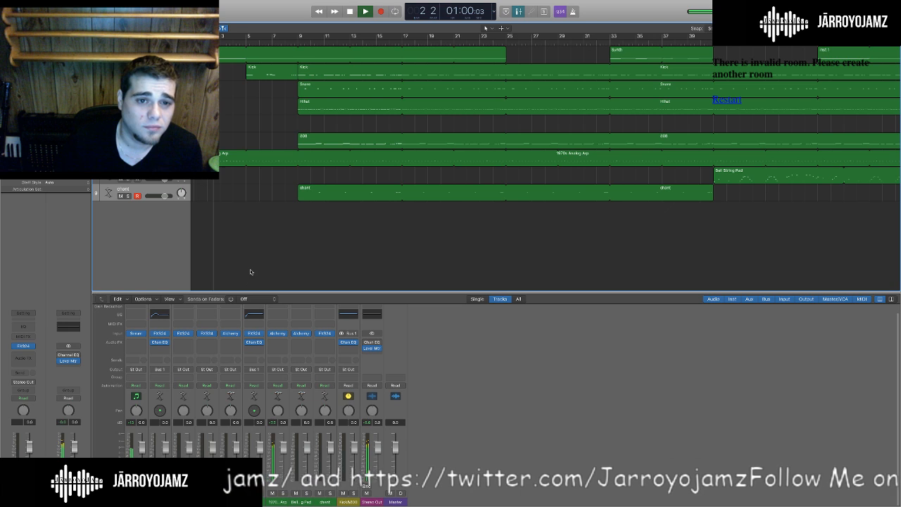
pyautogui.press('space')
pyautogui.press('space')
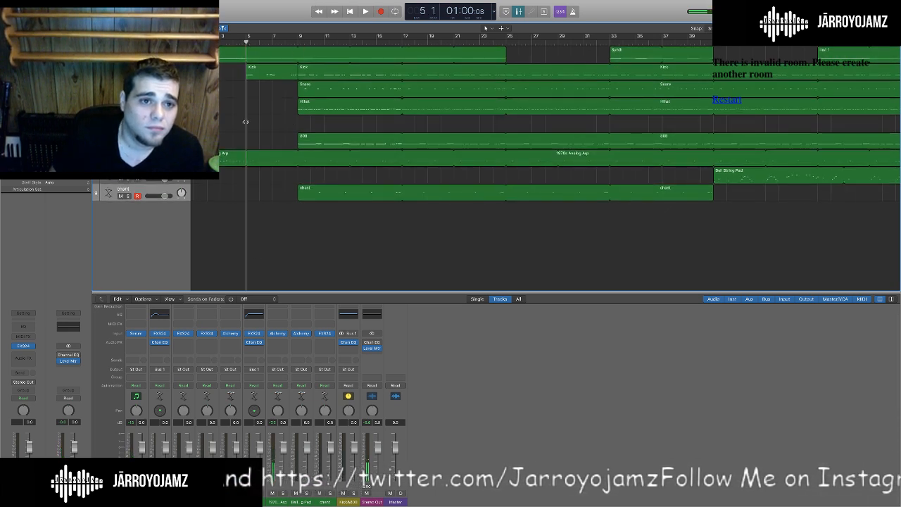
pyautogui.press('space')
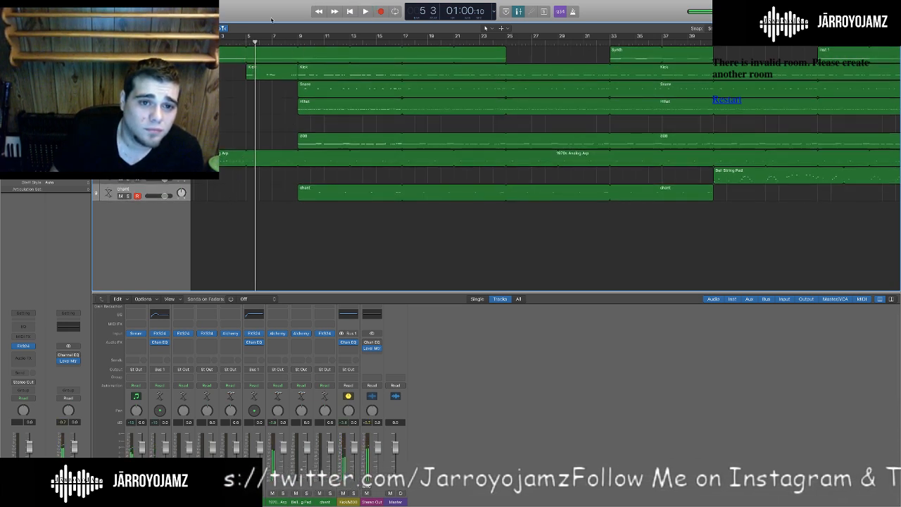
# Play the full drum entry from just before bar 9 and open the 808's Channel EQ.
pyautogui.click(293, 46)
pyautogui.press('space')
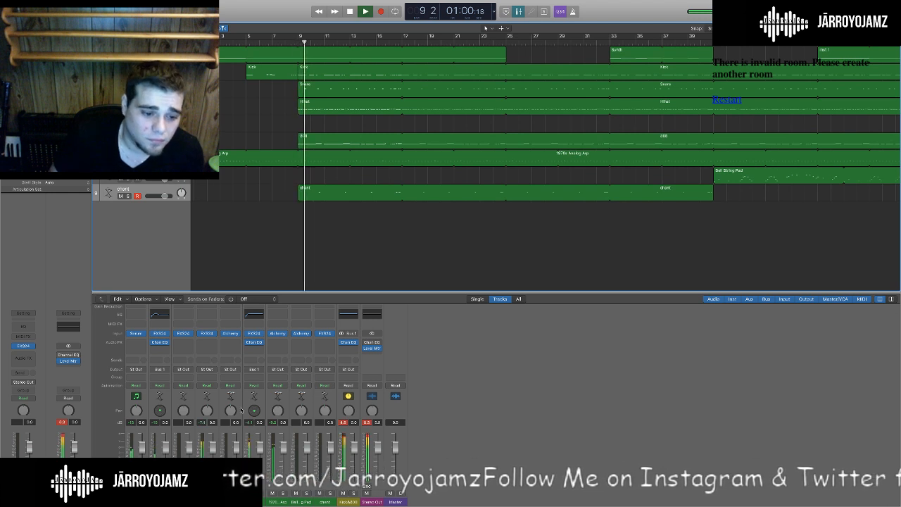
pyautogui.click(255, 317)
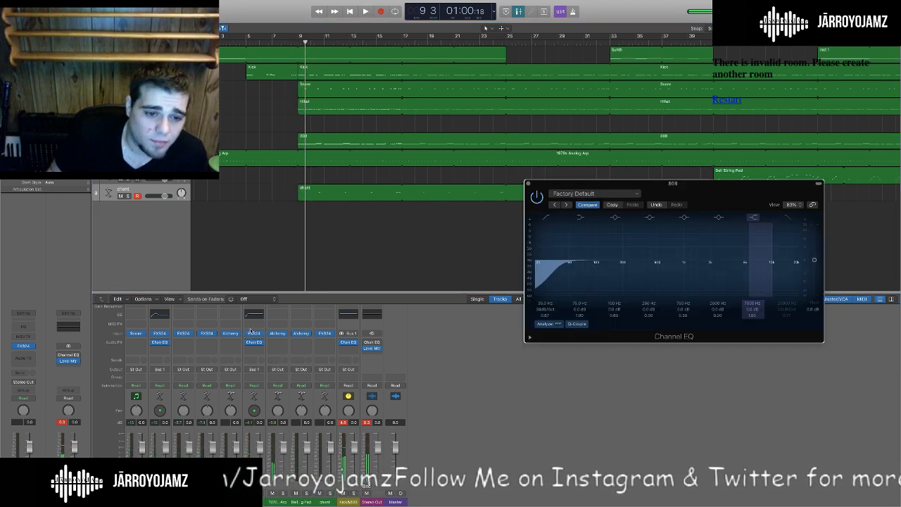
# Open the kick's Channel EQ and place it side by side with the 808's Channel EQ.
pyautogui.click(150, 315)
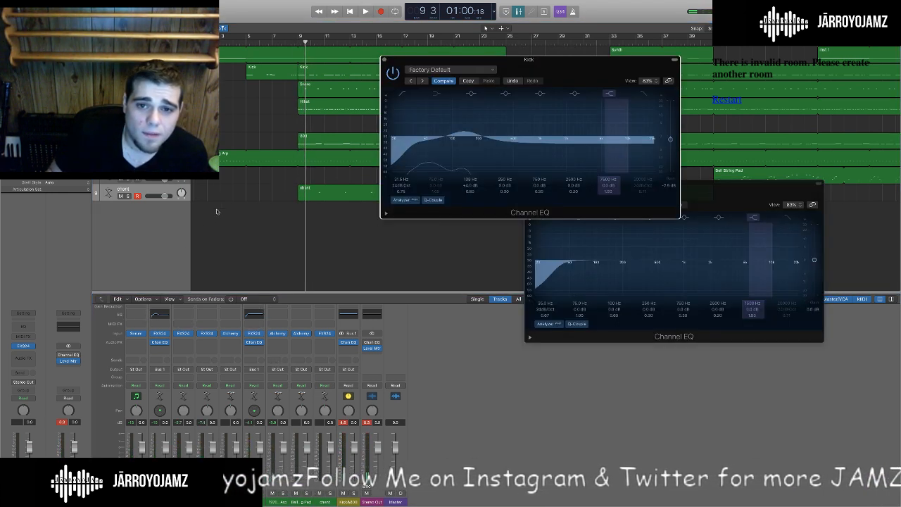
pyautogui.moveTo(662, 60); pyautogui.dragTo(518, 167)
pyautogui.moveTo(669, 195); pyautogui.dragTo(696, 153)
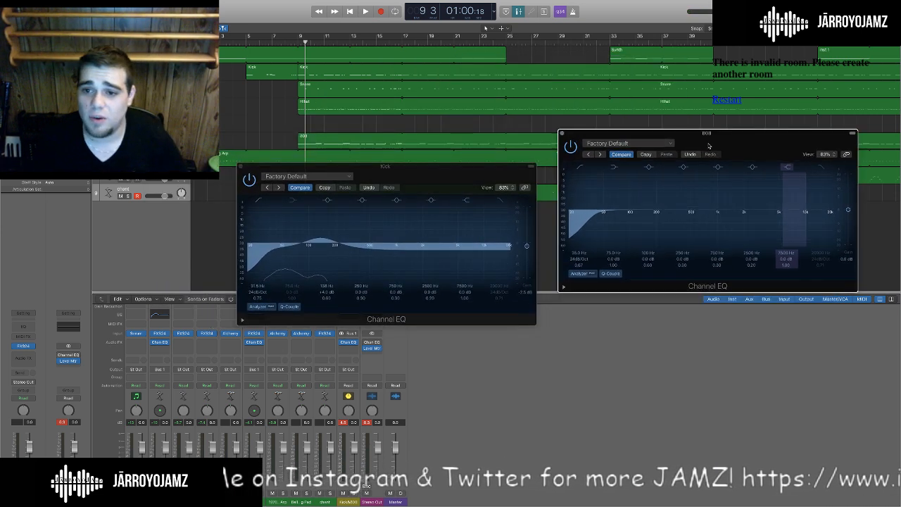
pyautogui.moveTo(406, 196); pyautogui.dragTo(321, 143)
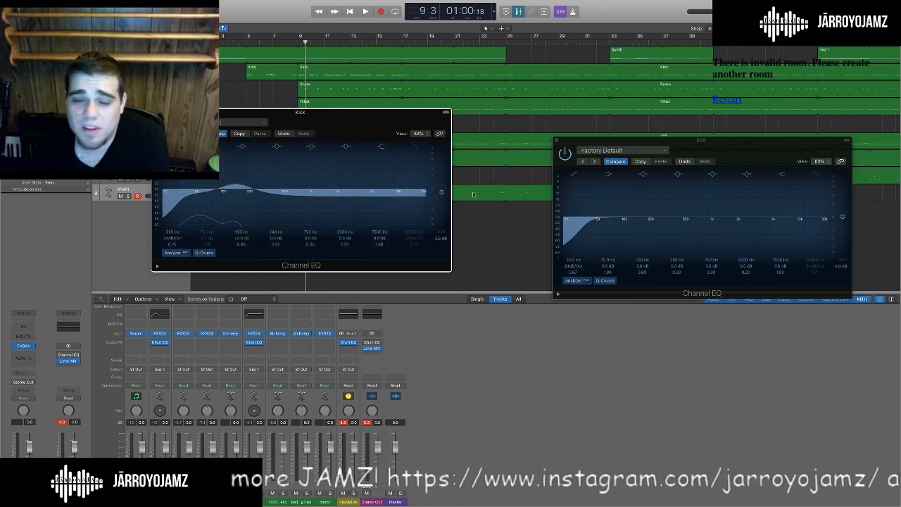
pyautogui.moveTo(740, 158); pyautogui.dragTo(680, 129)
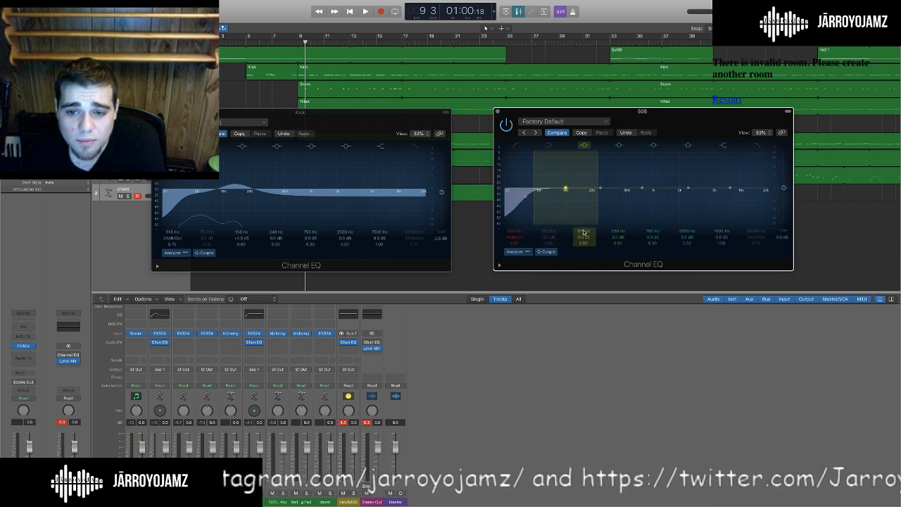
# Cut the 808 by 4 dB at about 138 Hz in its Channel EQ and set the Q of the kick's 138 Hz boost to about 0.57.
pyautogui.moveTo(583, 231); pyautogui.dragTo(584, 221)
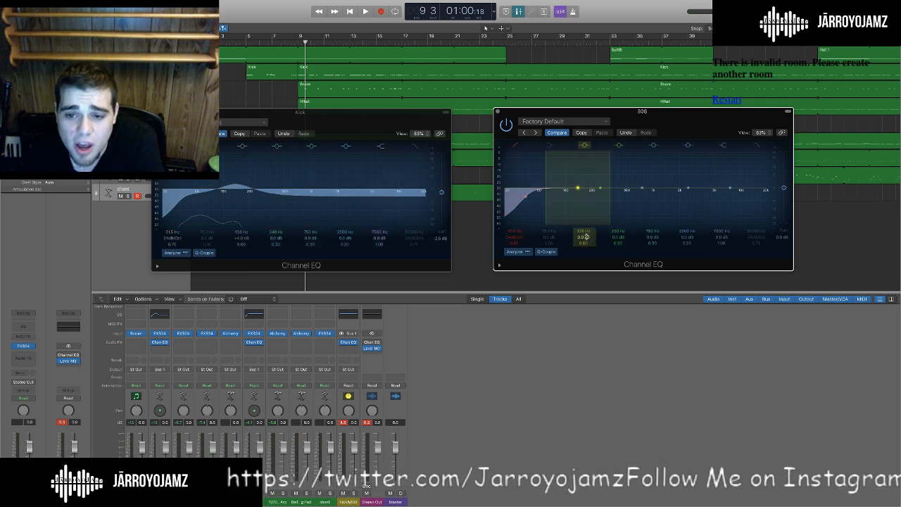
pyautogui.moveTo(583, 237); pyautogui.dragTo(584, 243)
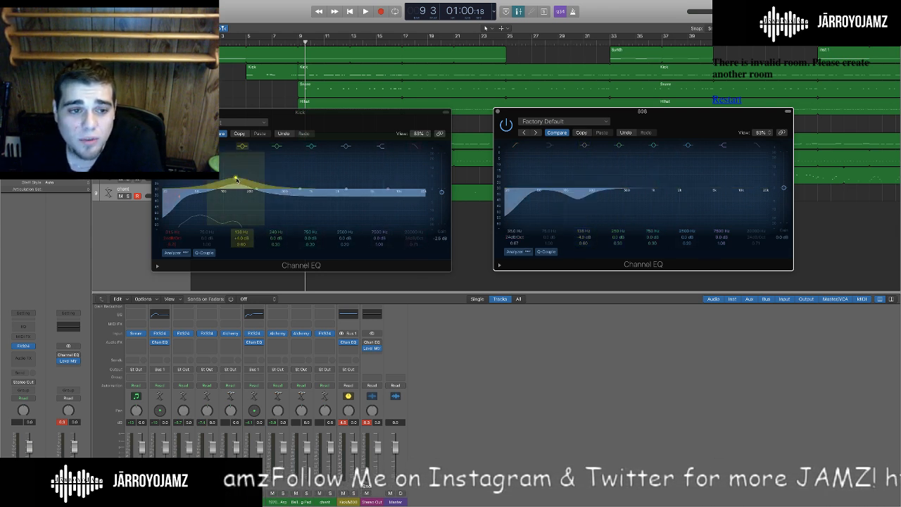
pyautogui.moveTo(240, 244); pyautogui.dragTo(241, 227)
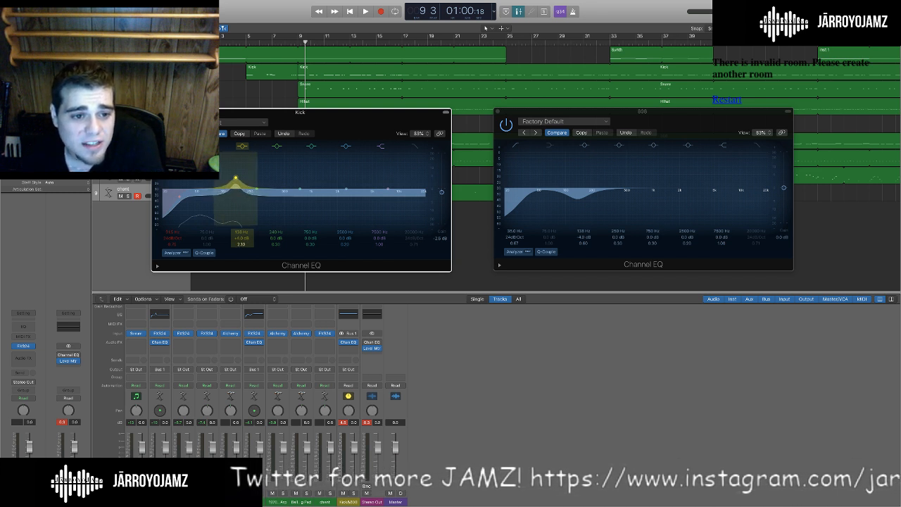
pyautogui.moveTo(241, 241); pyautogui.dragTo(240, 244)
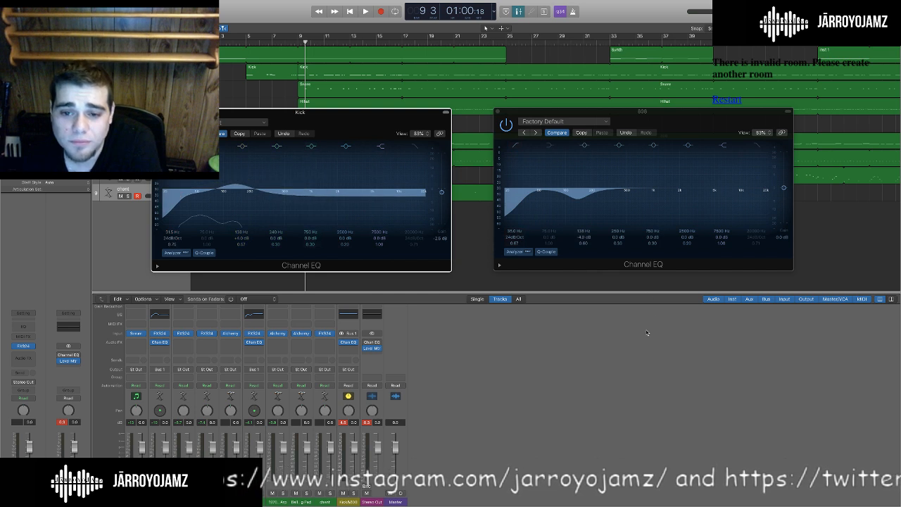
# Enable the high cut in the kick's Channel EQ and lower its frequency to about 5000 Hz.
pyautogui.moveTo(394, 111); pyautogui.dragTo(561, 365)
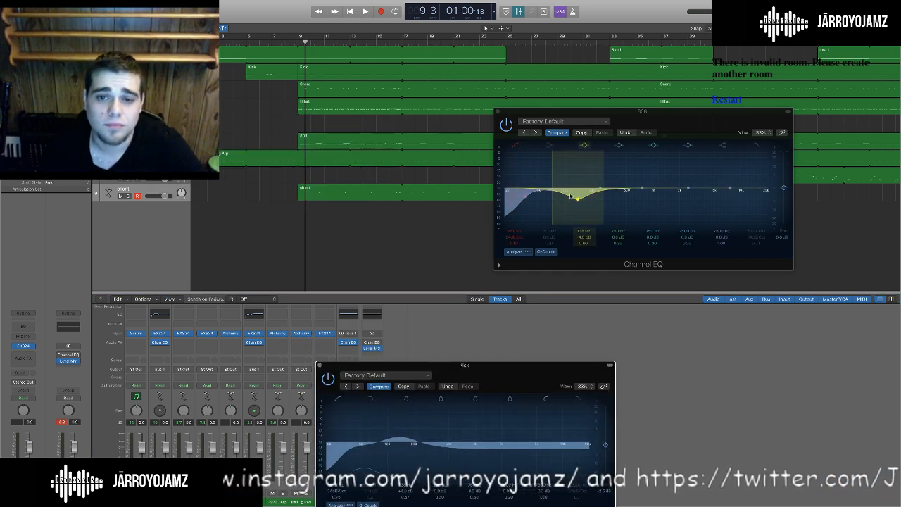
pyautogui.moveTo(644, 111); pyautogui.dragTo(700, 224)
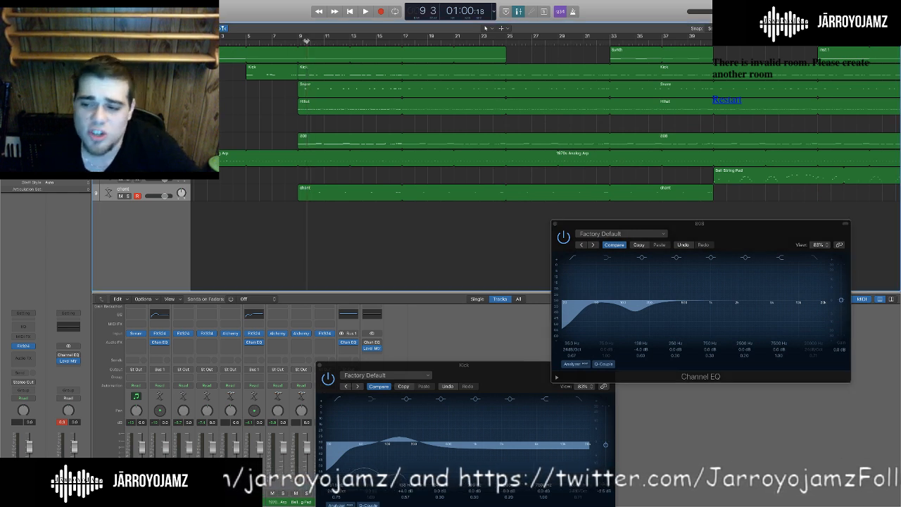
pyautogui.moveTo(493, 365); pyautogui.dragTo(350, 265)
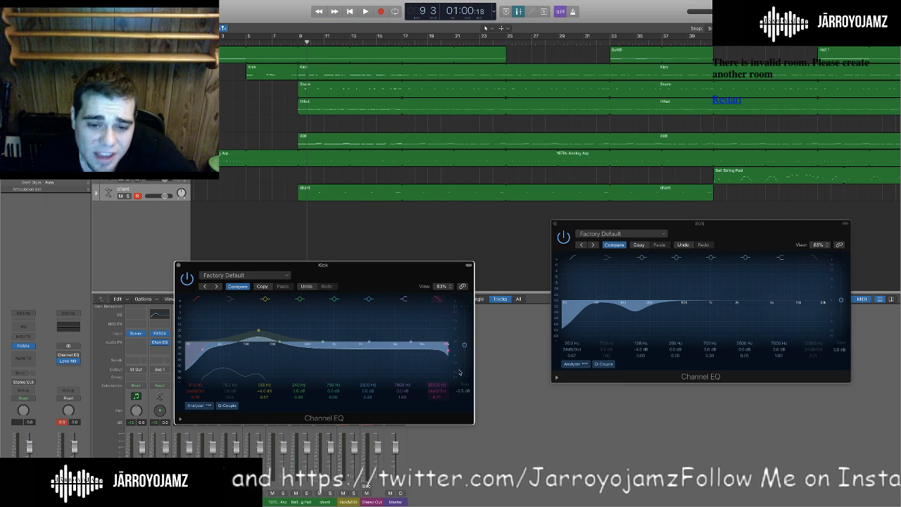
pyautogui.click(441, 300)
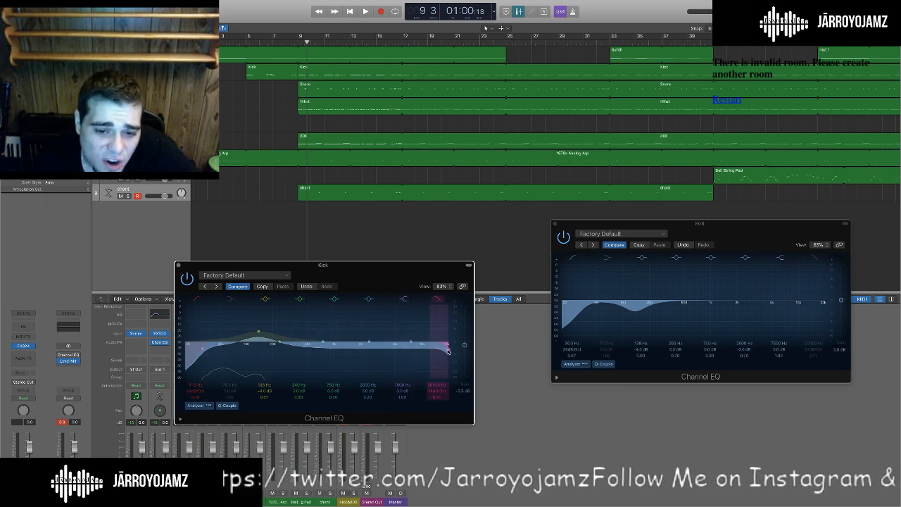
pyautogui.moveTo(446, 351); pyautogui.dragTo(389, 351)
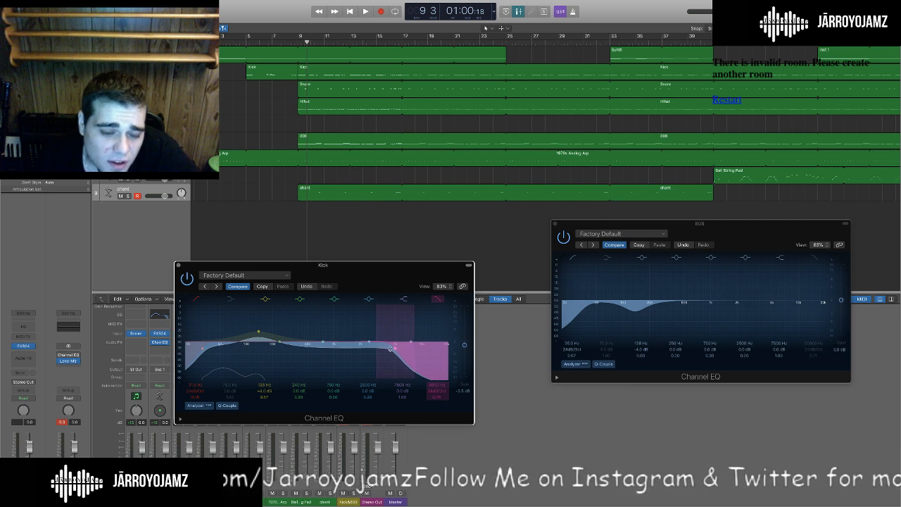
pyautogui.moveTo(388, 279); pyautogui.dragTo(388, 279)
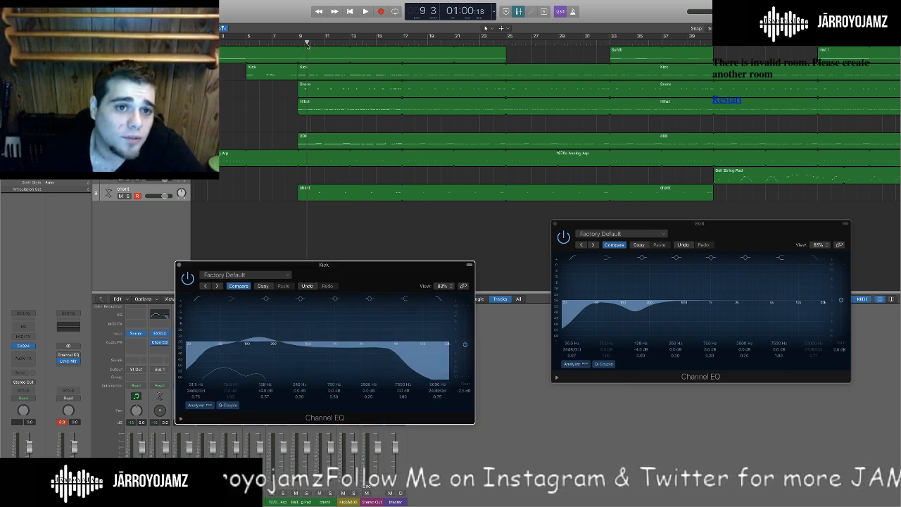
# Play the drum section from bar 9 while comparing the kick's and 808's EQ curves, stop at bar 17 and rearrange both EQ windows.
pyautogui.press('space')
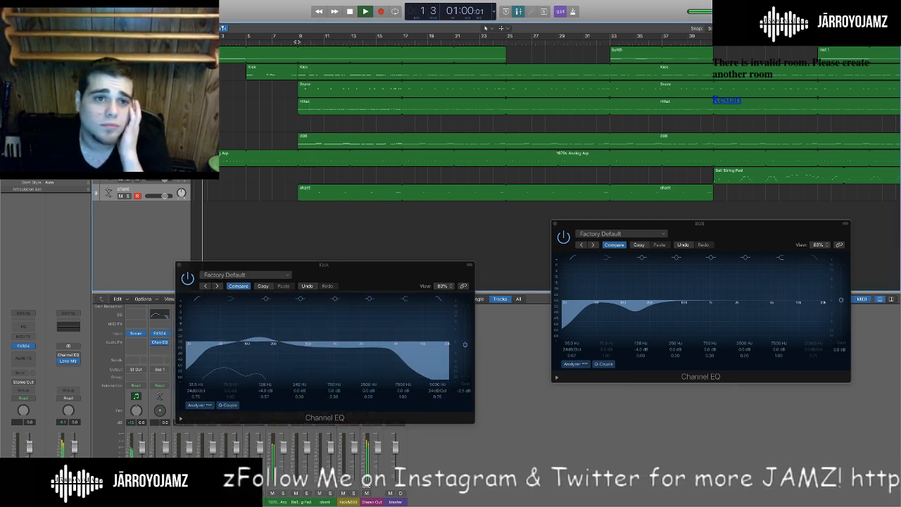
pyautogui.click(297, 42)
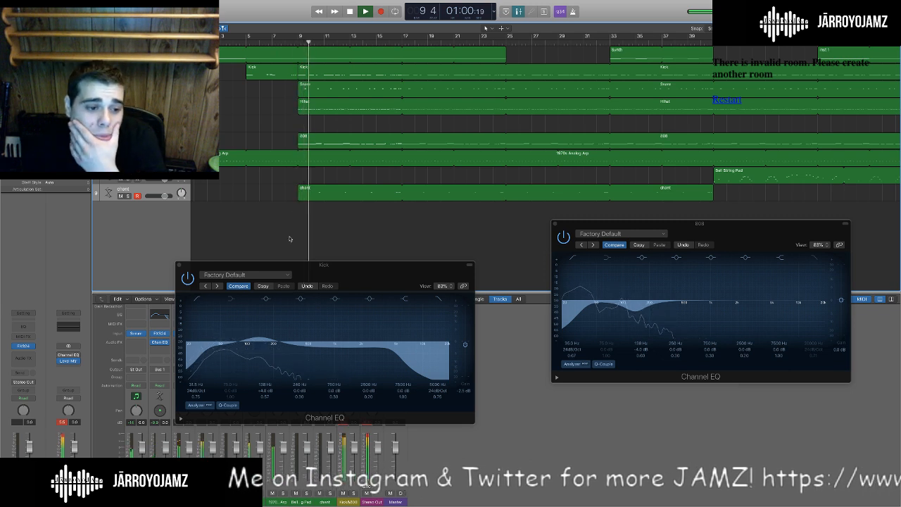
pyautogui.moveTo(372, 282); pyautogui.dragTo(332, 108)
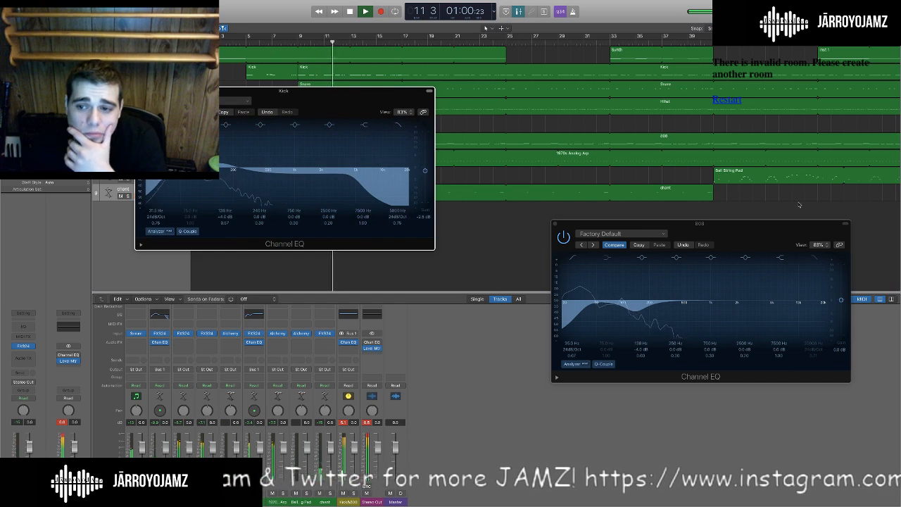
pyautogui.moveTo(769, 245); pyautogui.dragTo(774, 93)
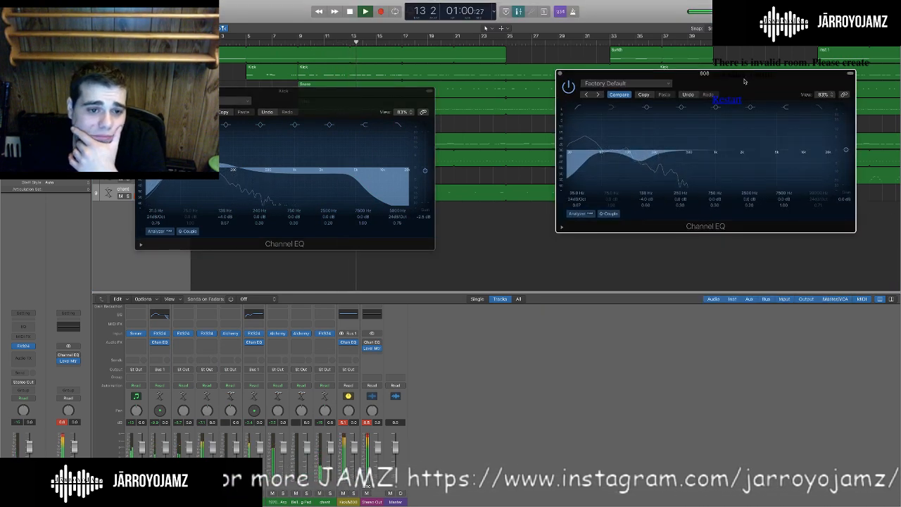
pyautogui.click(349, 11)
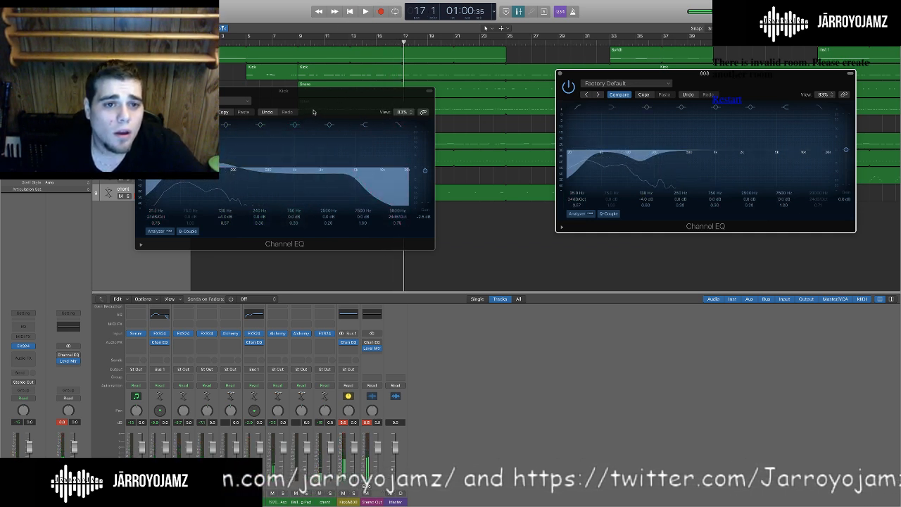
pyautogui.moveTo(325, 102); pyautogui.dragTo(360, 116)
pyautogui.moveTo(784, 84); pyautogui.dragTo(829, 195)
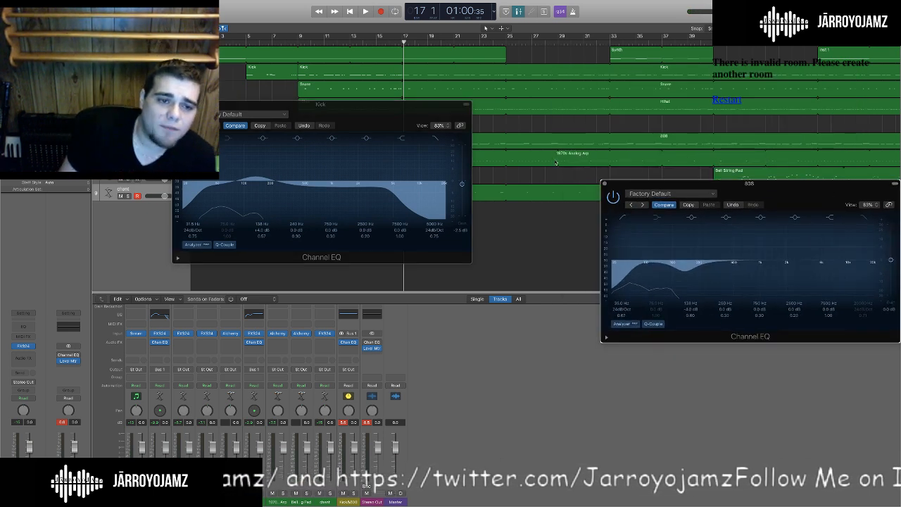
pyautogui.moveTo(349, 115); pyautogui.dragTo(335, 159)
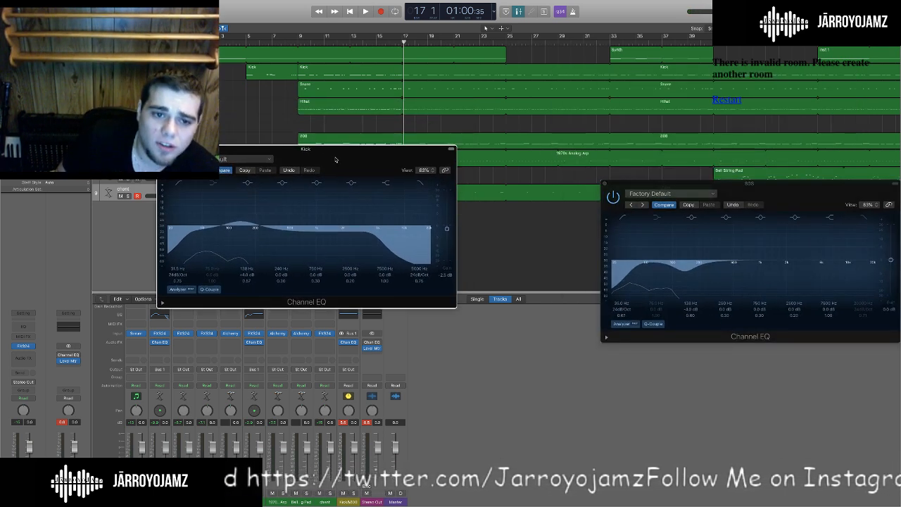
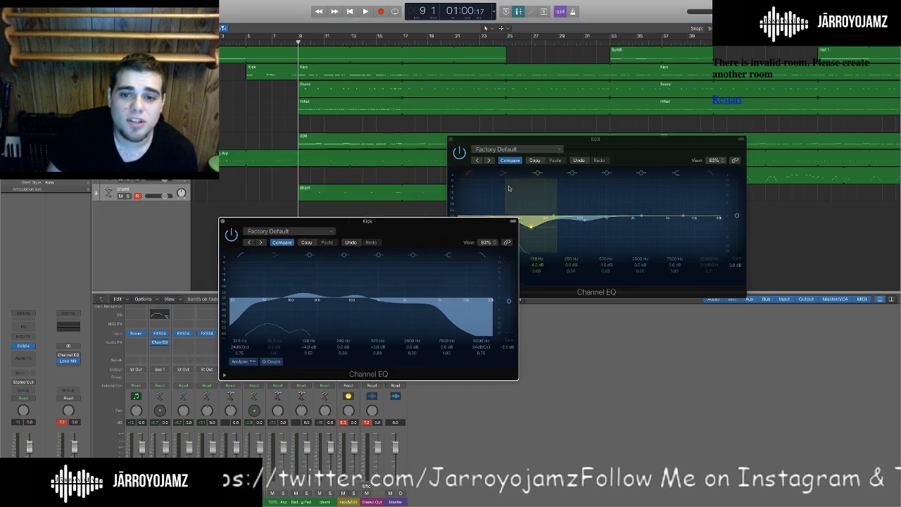
# Separate the overlapping Kick and 808 EQ windows and play bars 9 to 11 to compare the two spectra.
pyautogui.moveTo(634, 156); pyautogui.dragTo(729, 239)
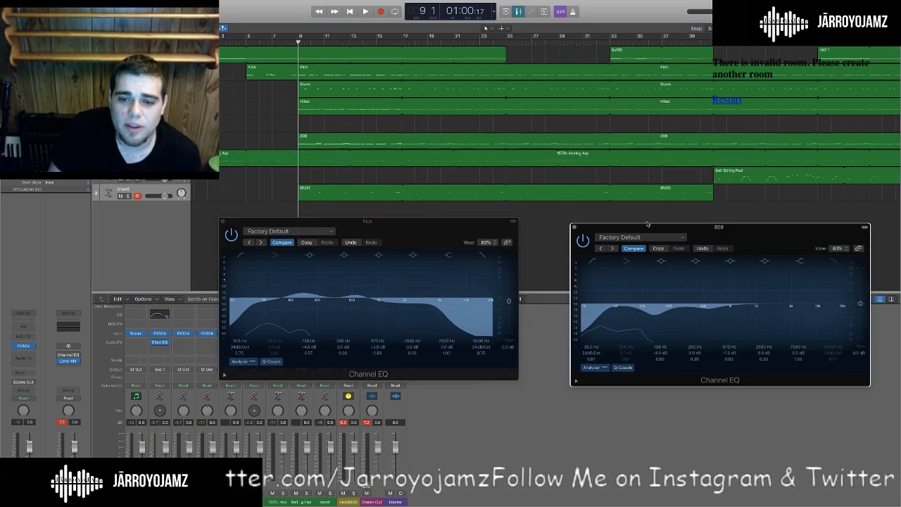
pyautogui.moveTo(409, 226); pyautogui.dragTo(414, 251)
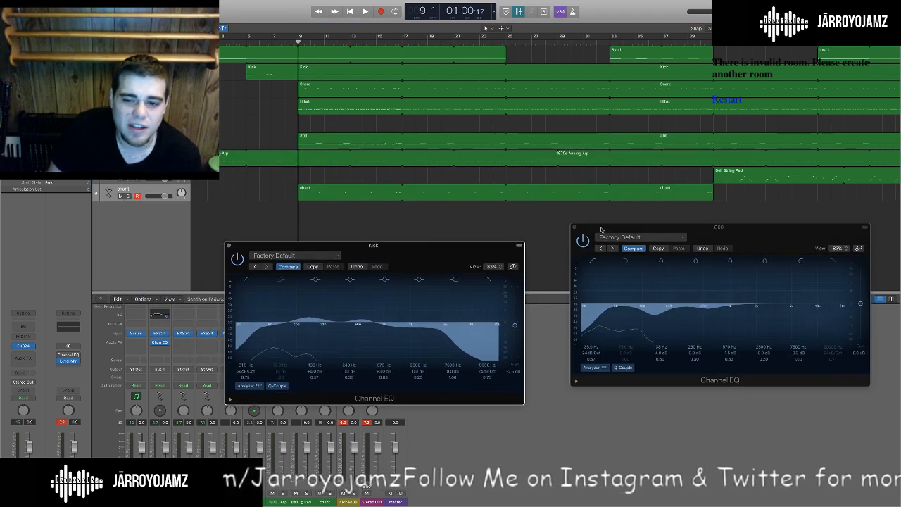
pyautogui.moveTo(602, 229); pyautogui.dragTo(599, 231)
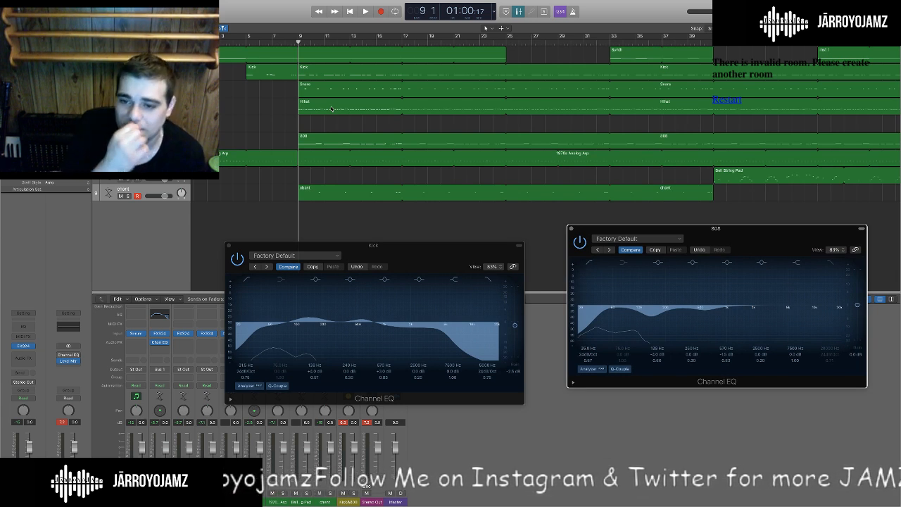
pyautogui.press('space')
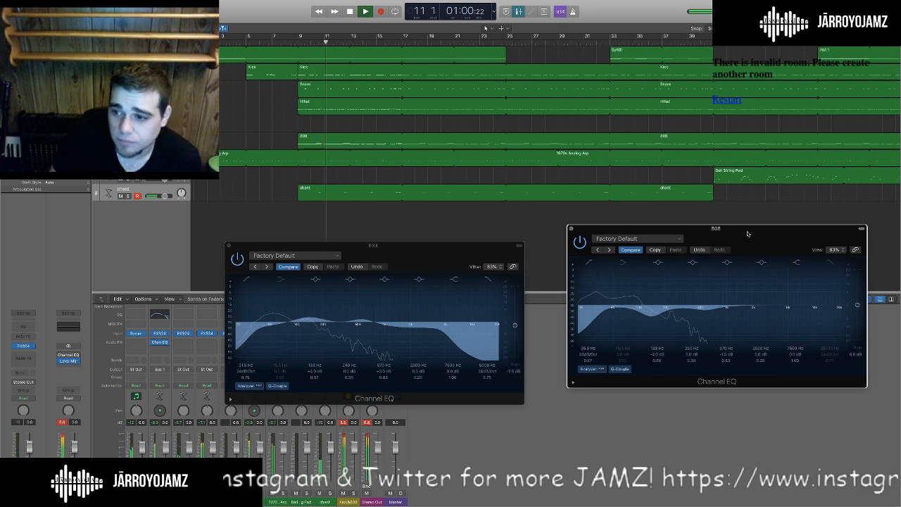
pyautogui.press('space')
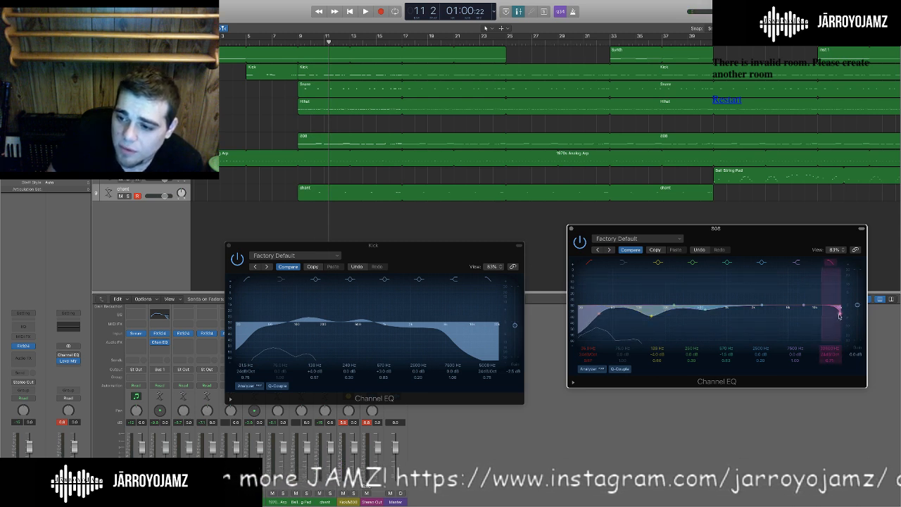
# Enable a high cut at about 10 kHz in the 808's Channel EQ during playback and close both EQ windows.
pyautogui.press('space')
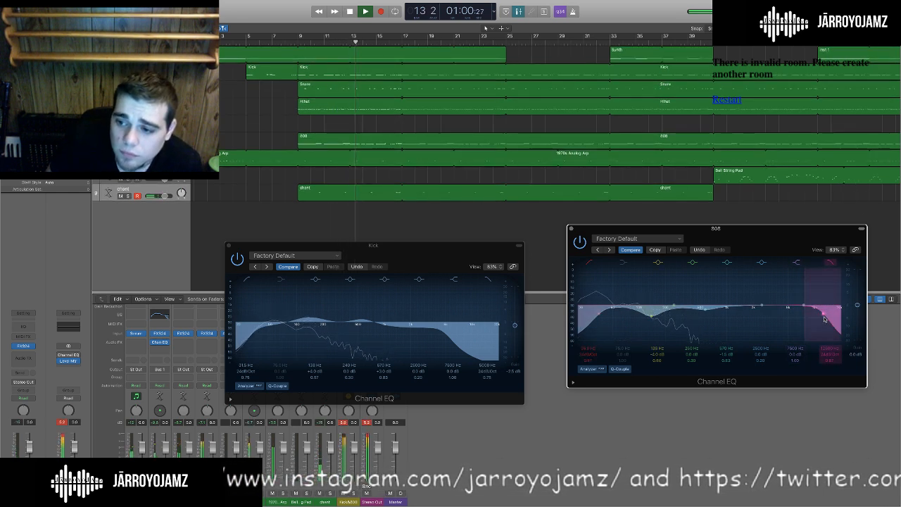
pyautogui.moveTo(827, 318); pyautogui.dragTo(815, 319)
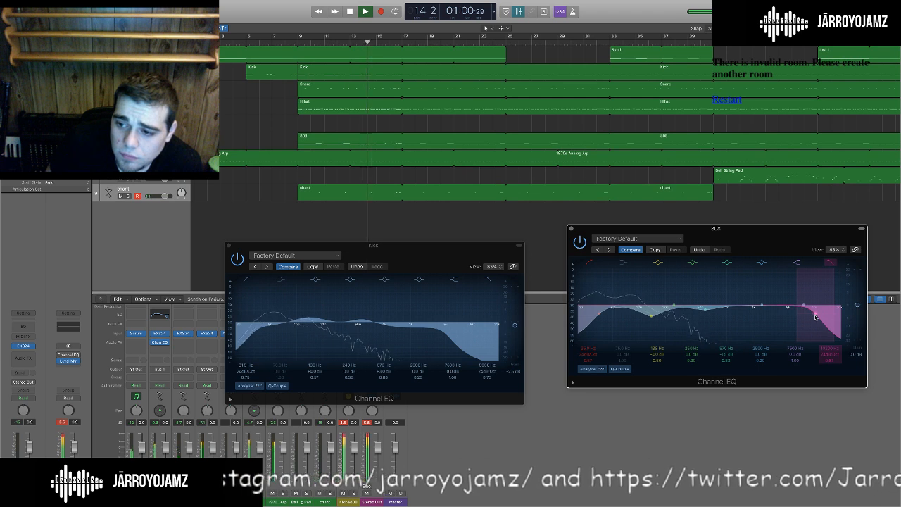
pyautogui.click(570, 230)
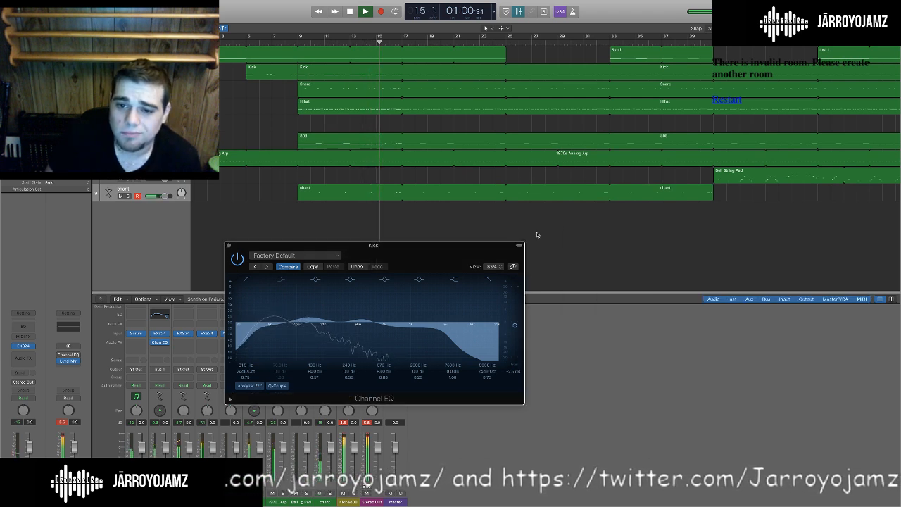
pyautogui.click(228, 246)
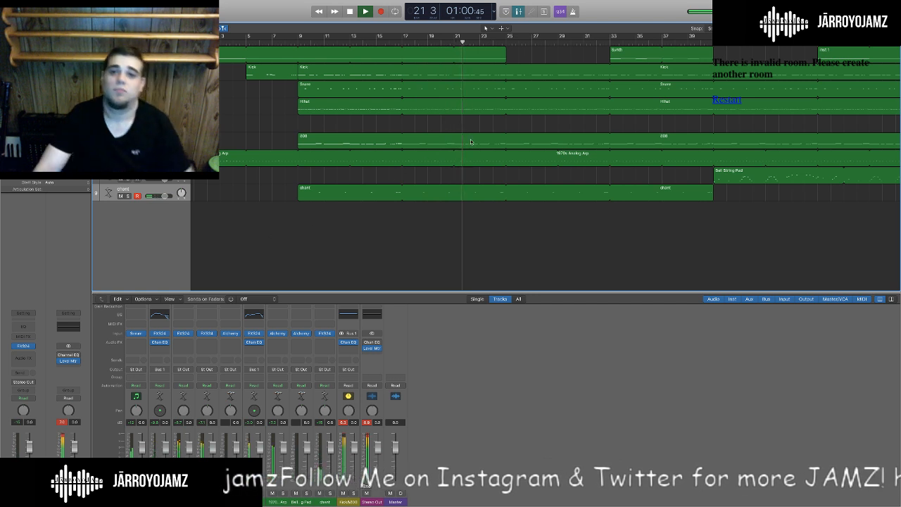
pyautogui.moveTo(642, 2)
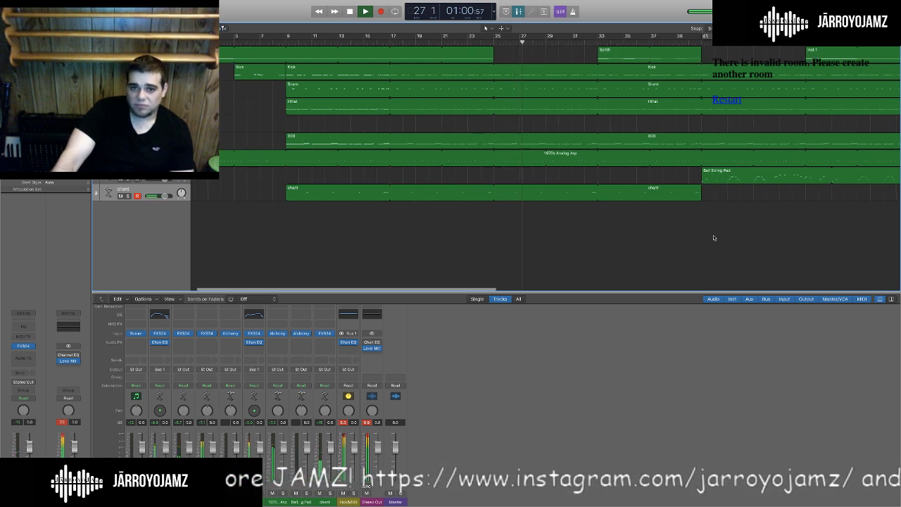
pyautogui.hscroll(3, 714, 238)
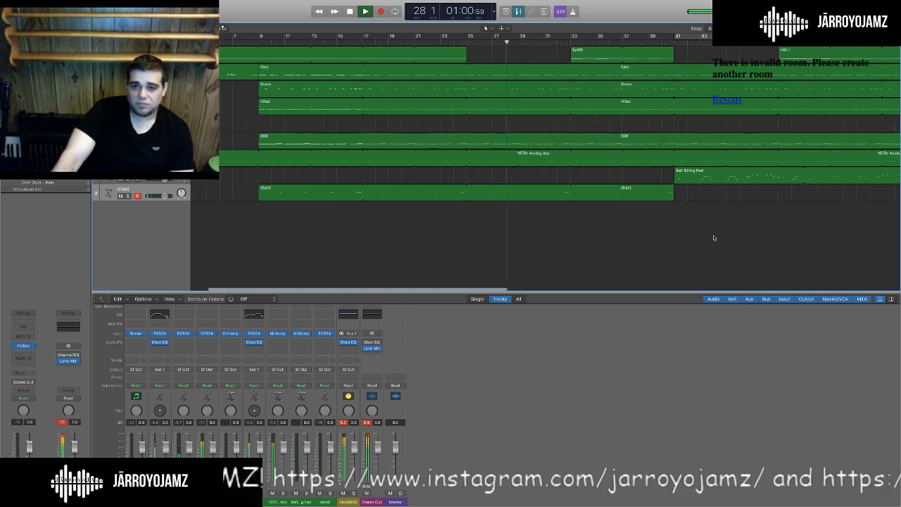
pyautogui.hscroll(-2, 714, 238)
pyautogui.hscroll(-1, 714, 238)
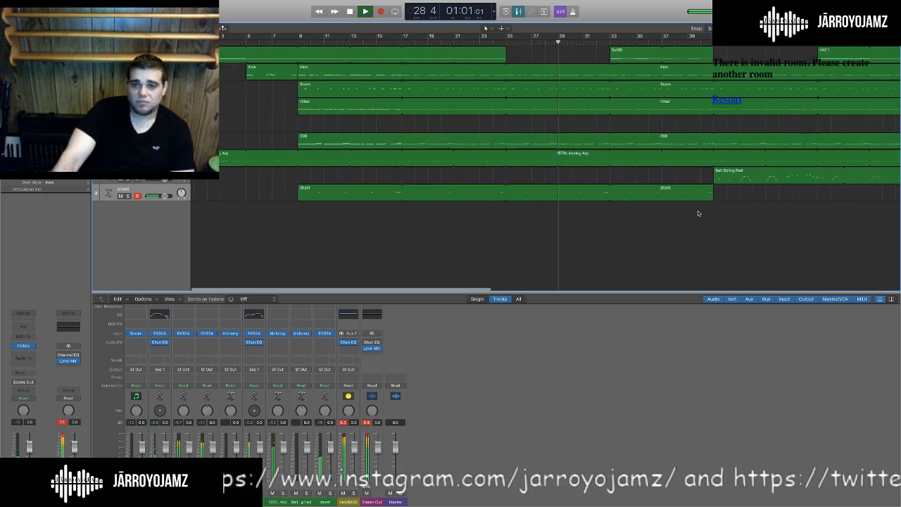
pyautogui.hscroll(1, 699, 214)
pyautogui.hscroll(-1, 698, 214)
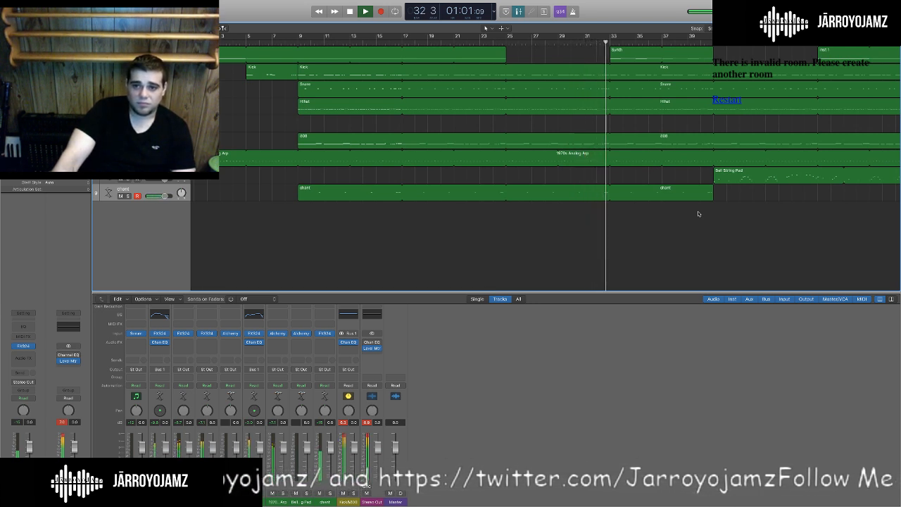
# Stop playback, move the Bell String Pad region to start at bar 33, and play from about bar 31.
pyautogui.press('space')
pyautogui.hscroll(10, 739, 156)
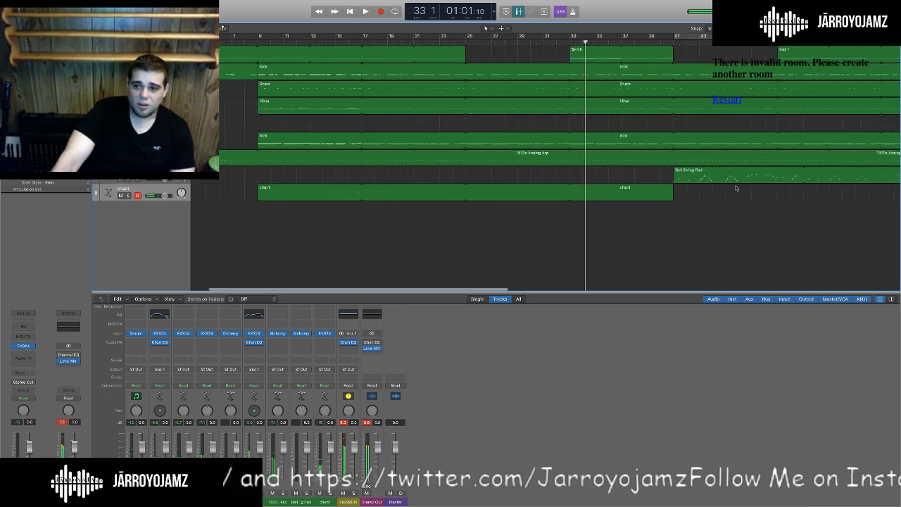
pyautogui.click(563, 176)
pyautogui.moveTo(562, 172); pyautogui.dragTo(463, 176)
pyautogui.hscroll(-5, 493, 176)
pyautogui.doubleClick(467, 43)
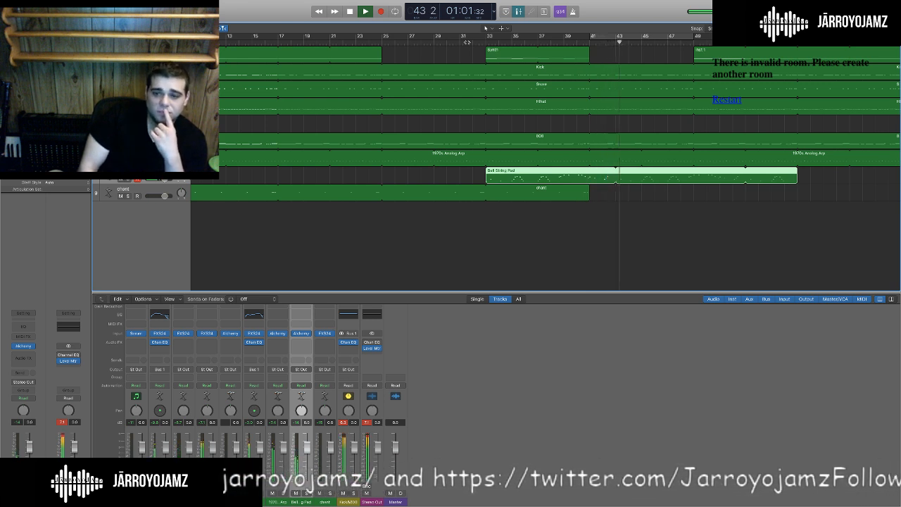
# Extend the chant region to bar 57 so it ends together with the Bell String Pad.
pyautogui.click(567, 212)
pyautogui.moveTo(590, 189); pyautogui.dragTo(797, 200)
pyautogui.hscroll(3, 569, 290)
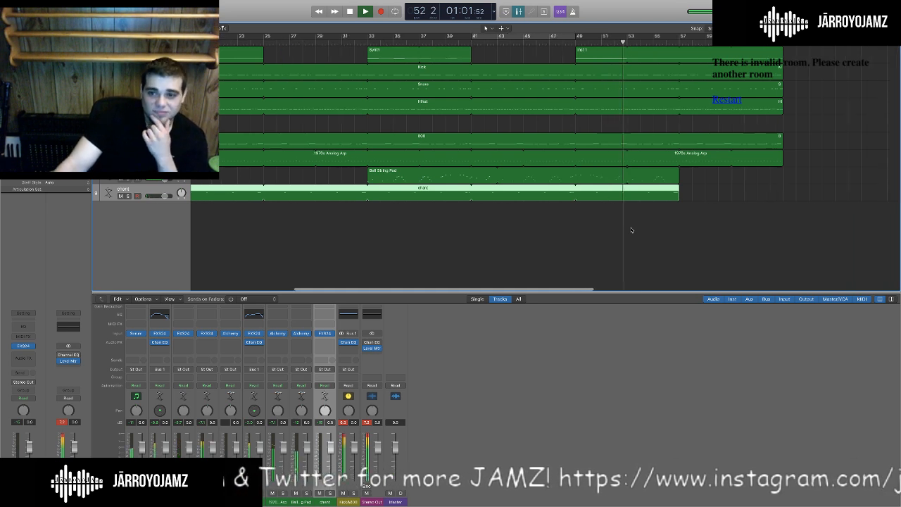
# Listen to the rest of the arrangement, stop at bar 65 and return the playhead to the start of the song.
pyautogui.hscroll(-5, 631, 230)
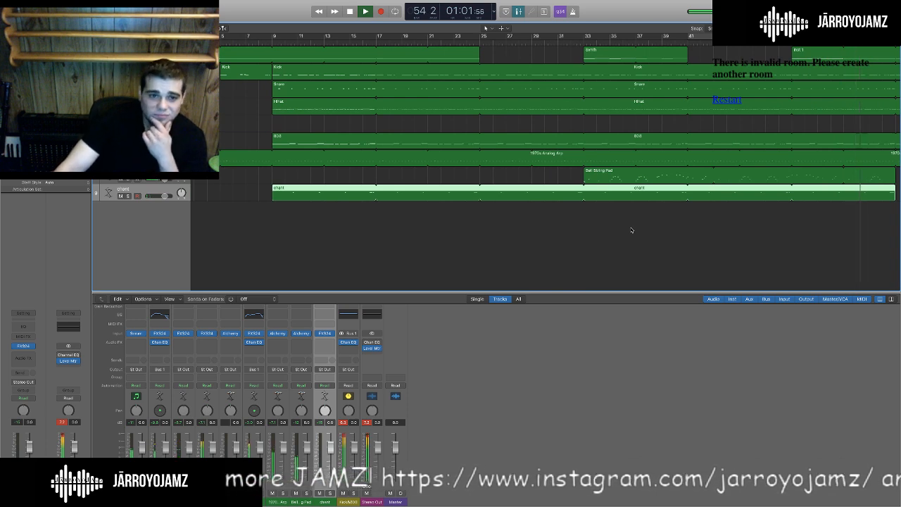
pyautogui.hscroll(-1, 632, 230)
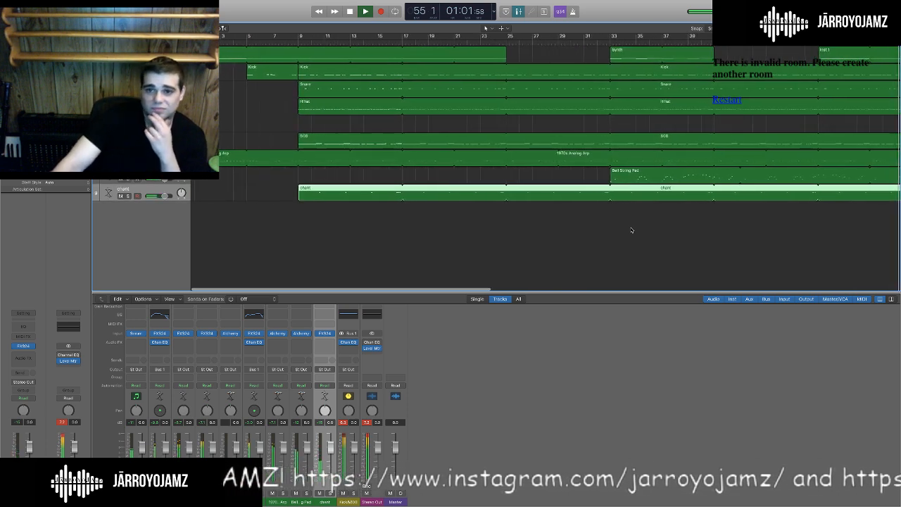
pyautogui.hscroll(4, 632, 231)
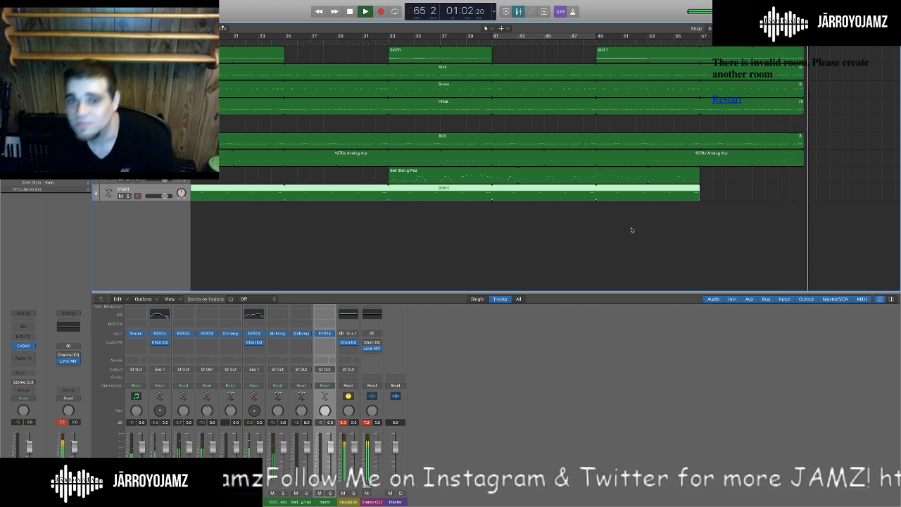
pyautogui.press('space')
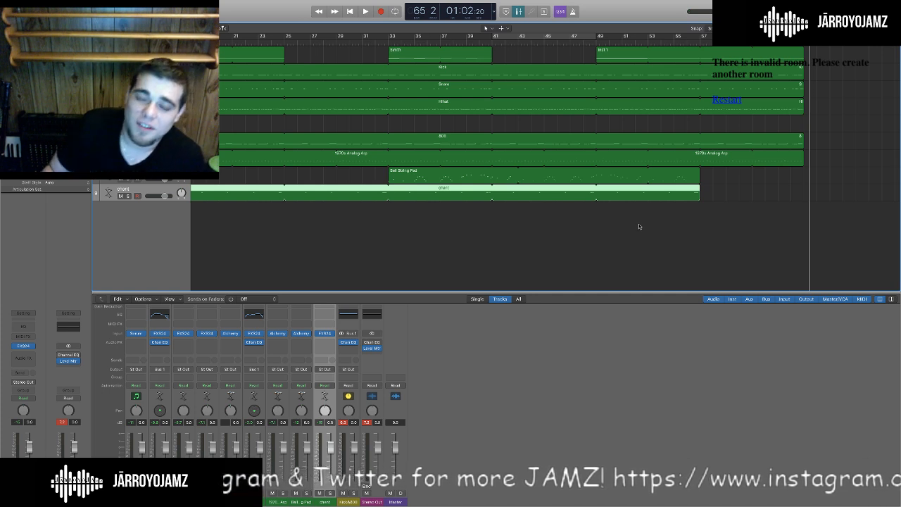
pyautogui.hscroll(-6, 633, 228)
pyautogui.hscroll(-3, 575, 174)
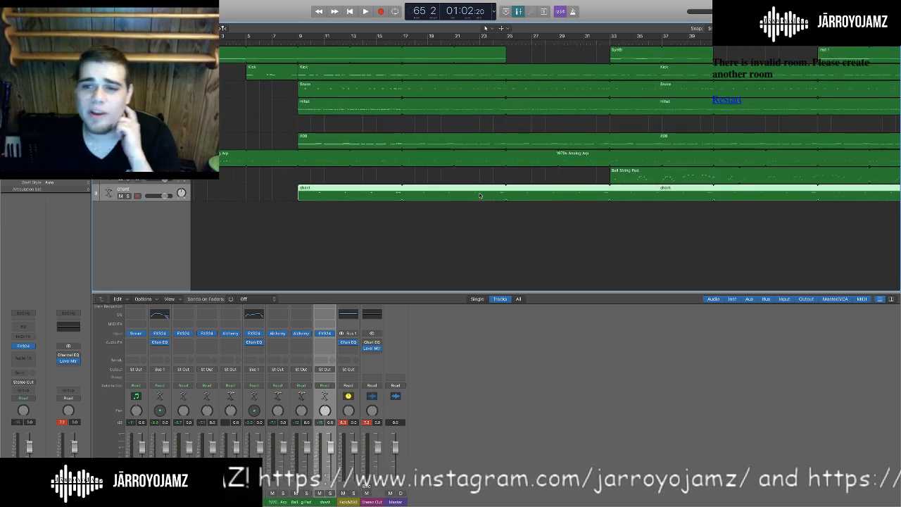
pyautogui.hscroll(-1, 369, 209)
pyautogui.hscroll(1, 371, 212)
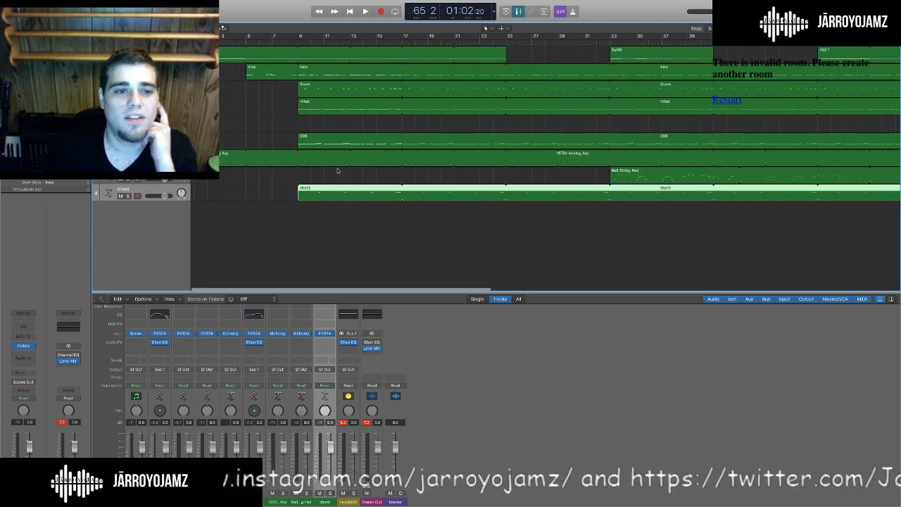
pyautogui.click(298, 45)
pyautogui.press('Return')
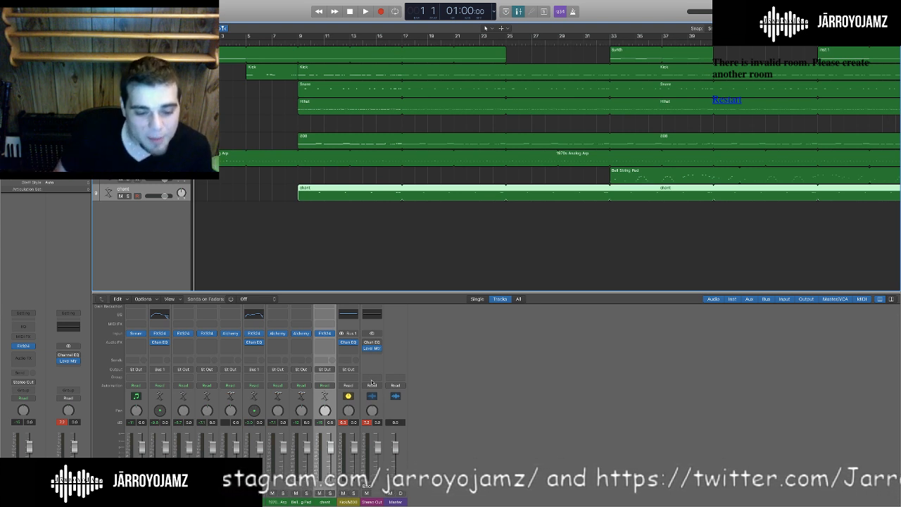
# Insert Ozone 8 in mono on the 808 channel after its Channel EQ and bring its window into view.
pyautogui.click(253, 350)
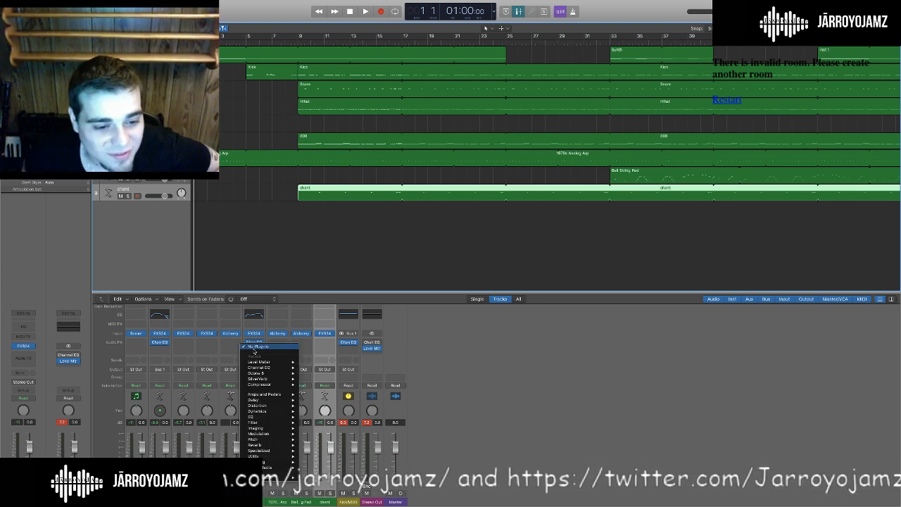
pyautogui.click(255, 347)
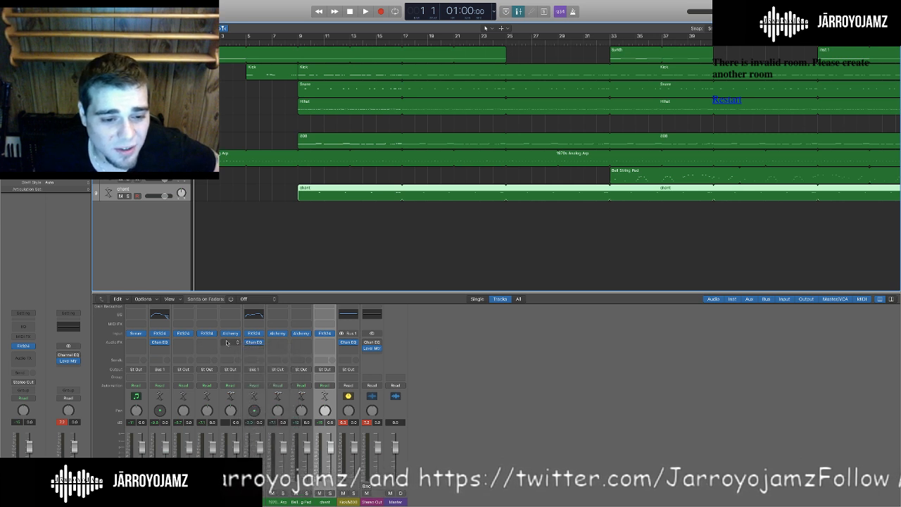
pyautogui.click(258, 350)
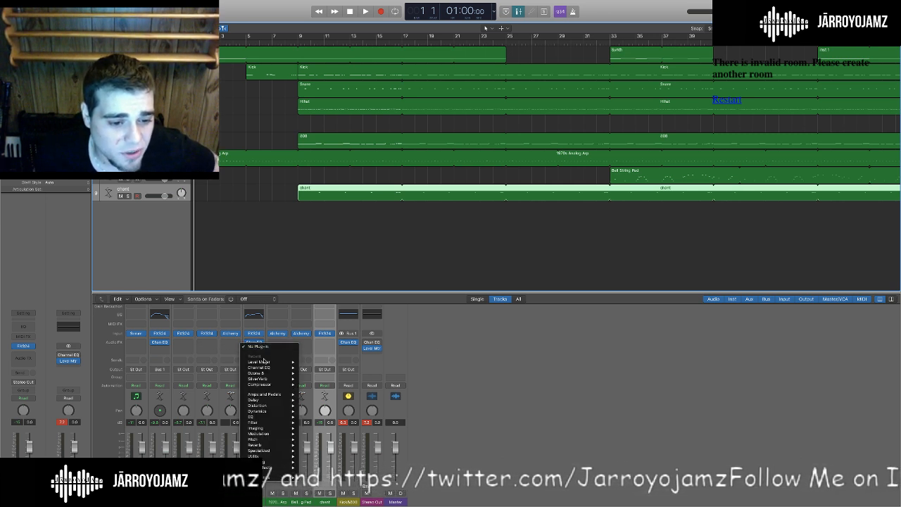
pyautogui.moveTo(285, 375)
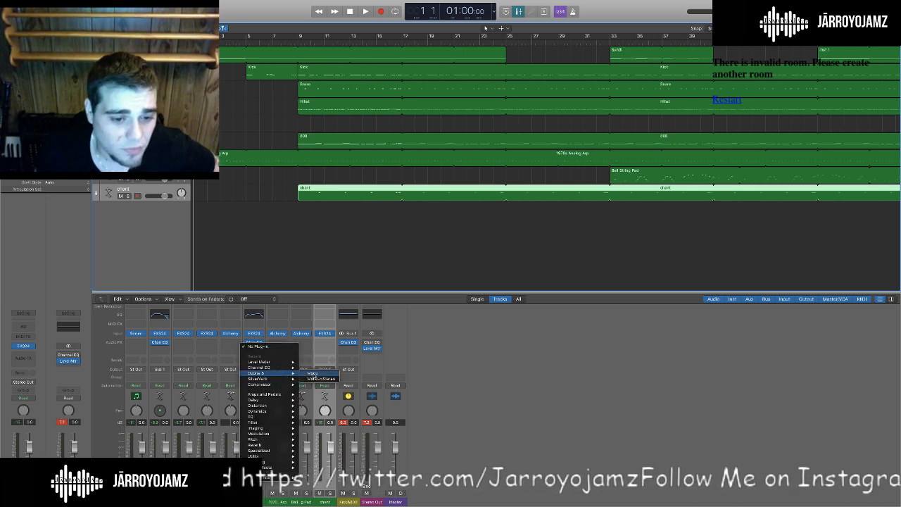
pyautogui.click(312, 374)
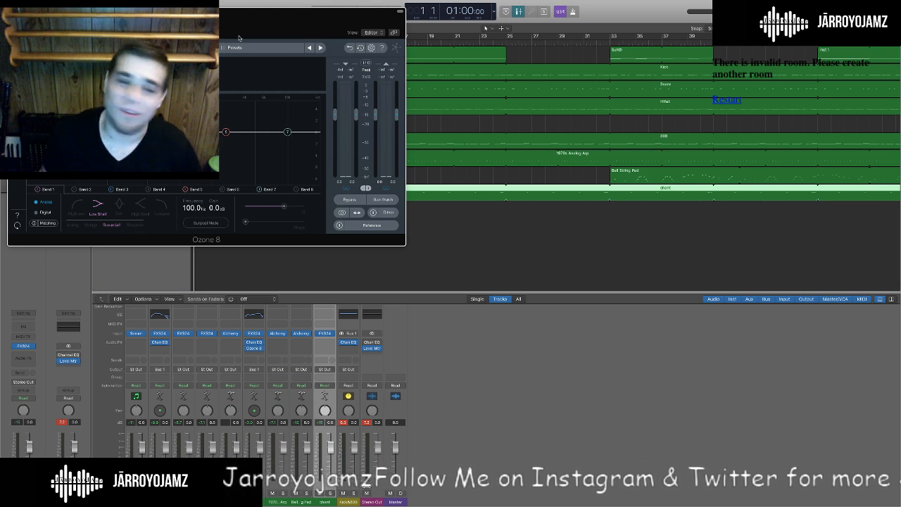
pyautogui.moveTo(243, 29); pyautogui.dragTo(449, 115)
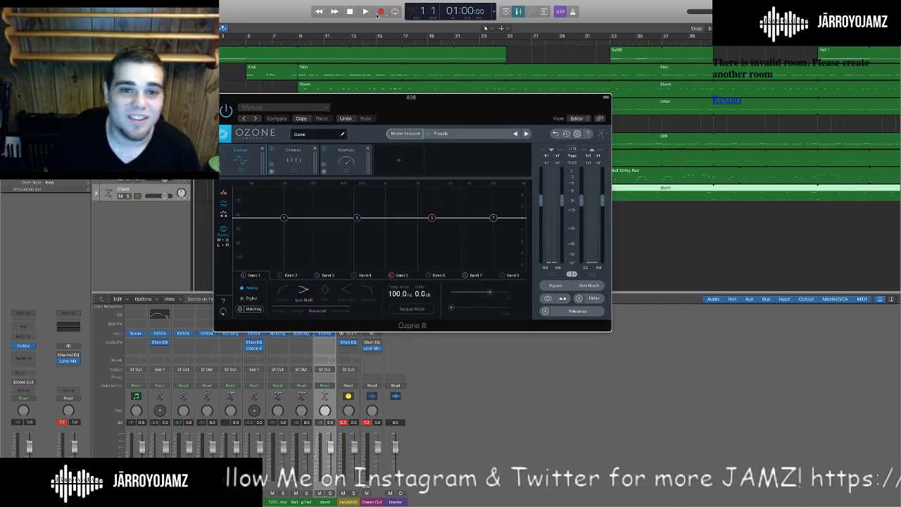
# Play from bar 1, display Ozone 8's available modules, stop playback and return to the beginning.
pyautogui.click(365, 11)
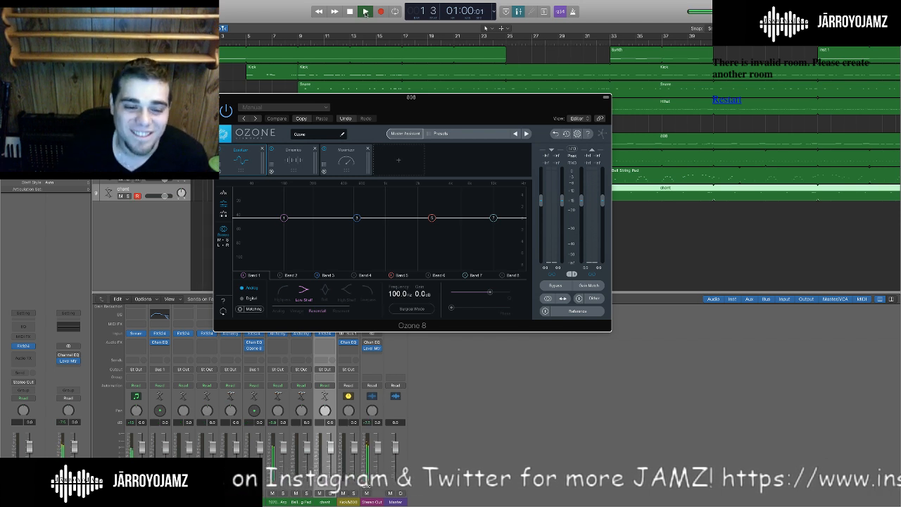
pyautogui.click(397, 160)
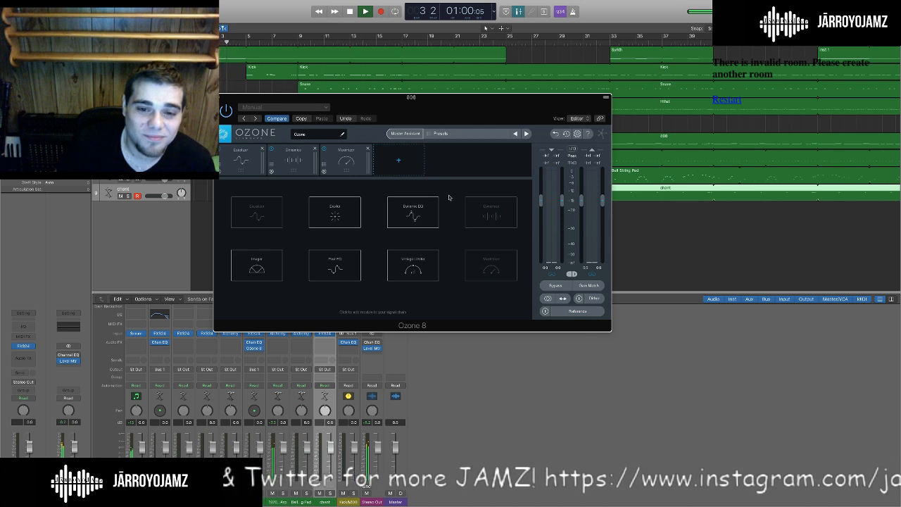
pyautogui.press('space')
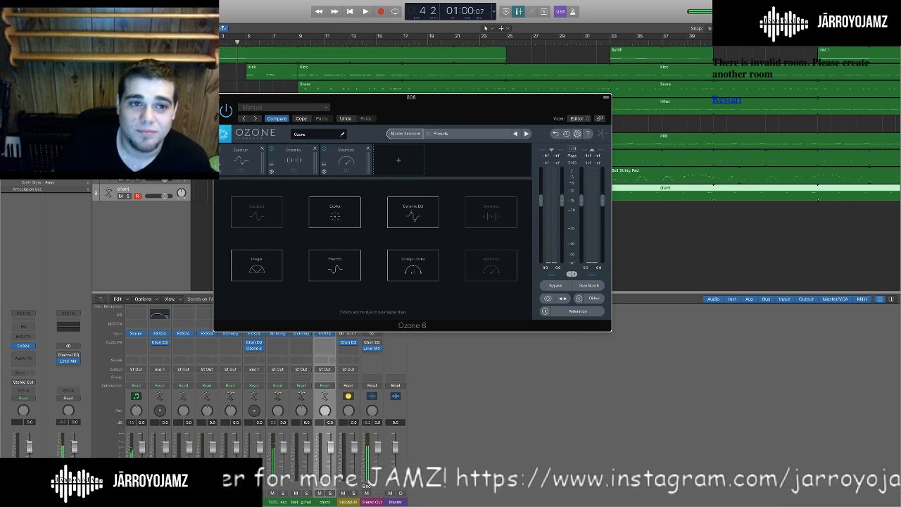
pyautogui.press('Return')
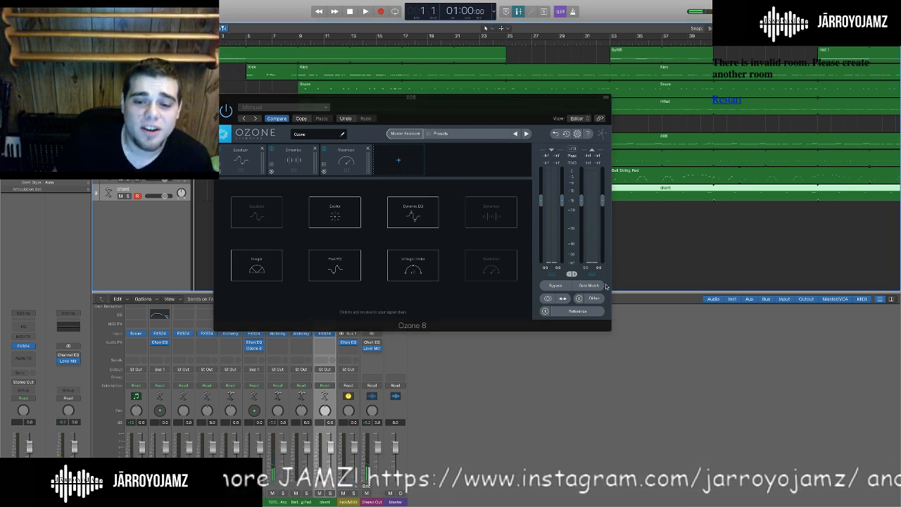
pyautogui.hotkey('ctrl', 'Up')
pyautogui.click(459, 166)
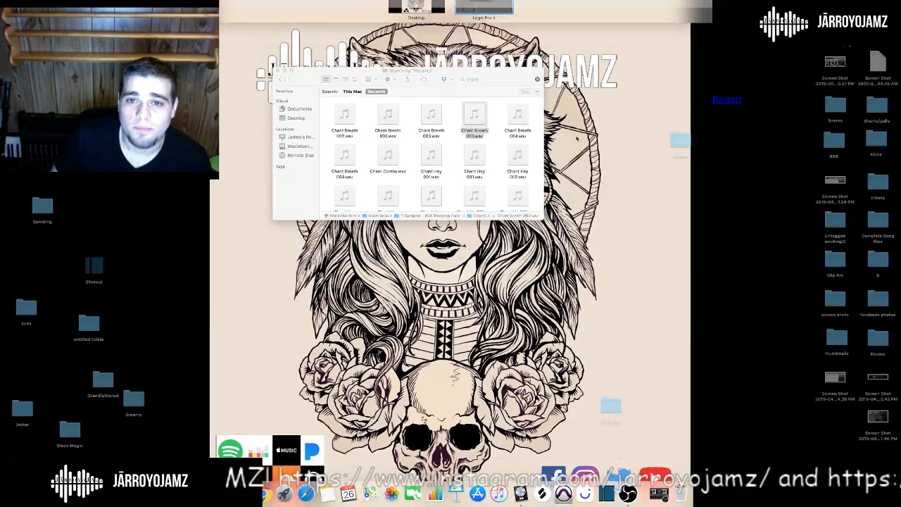
pyautogui.click(521, 493)
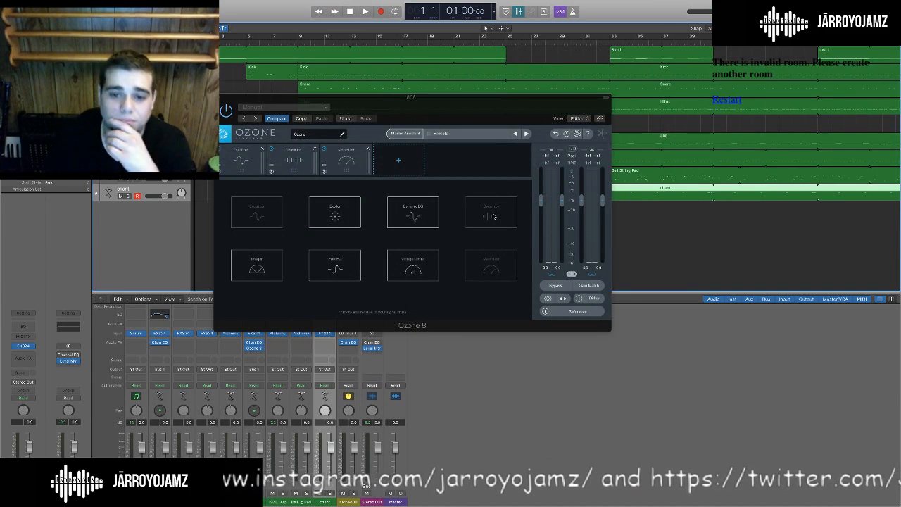
# Add the Exciter module to the 808's Ozone 8 chain and reposition the plug-in window.
pyautogui.click(347, 204)
pyautogui.moveTo(445, 100); pyautogui.dragTo(581, 162)
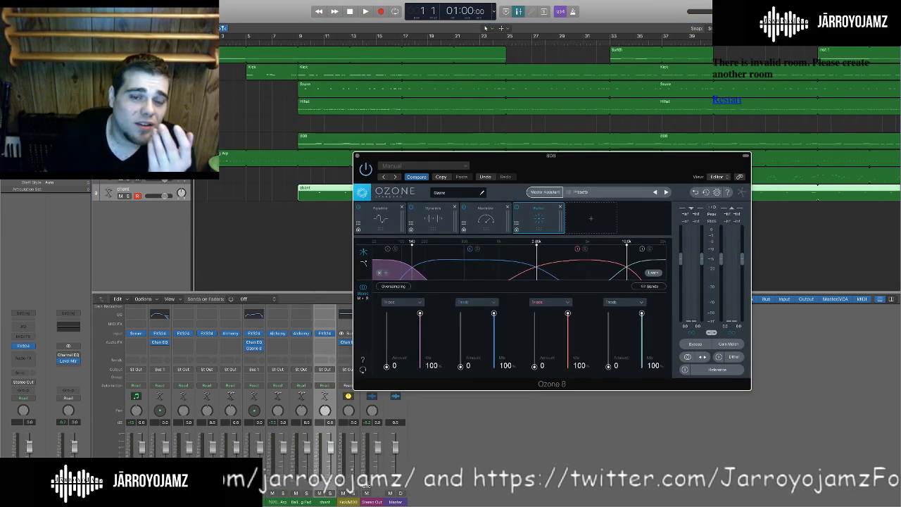
pyautogui.click(820, 190)
pyautogui.moveTo(542, 164); pyautogui.dragTo(570, 200)
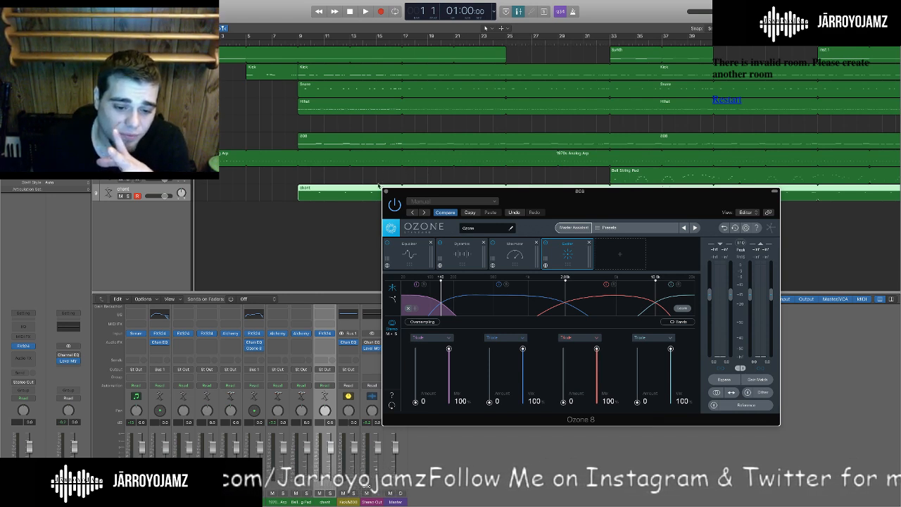
# Open the 808's Channel EQ and arrange it side by side with the Ozone 8 window.
pyautogui.click(254, 314)
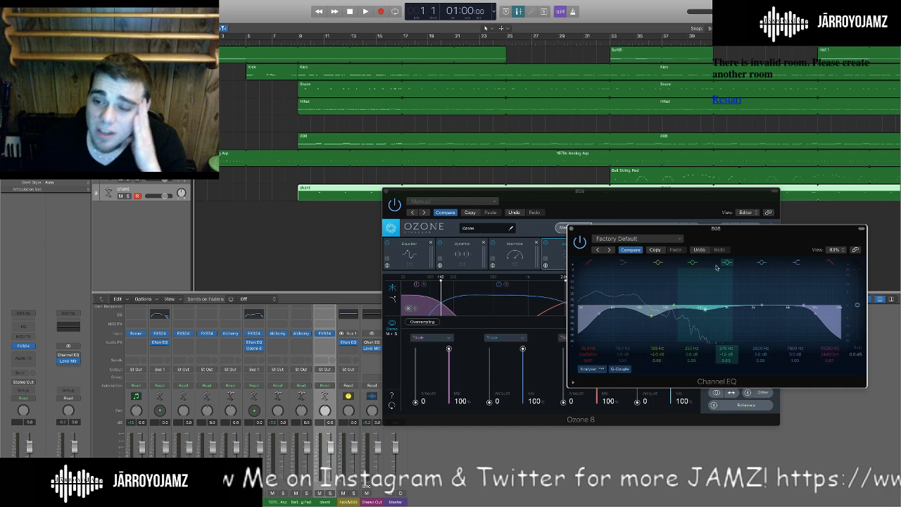
pyautogui.moveTo(752, 244); pyautogui.dragTo(292, 143)
pyautogui.moveTo(643, 212); pyautogui.dragTo(685, 175)
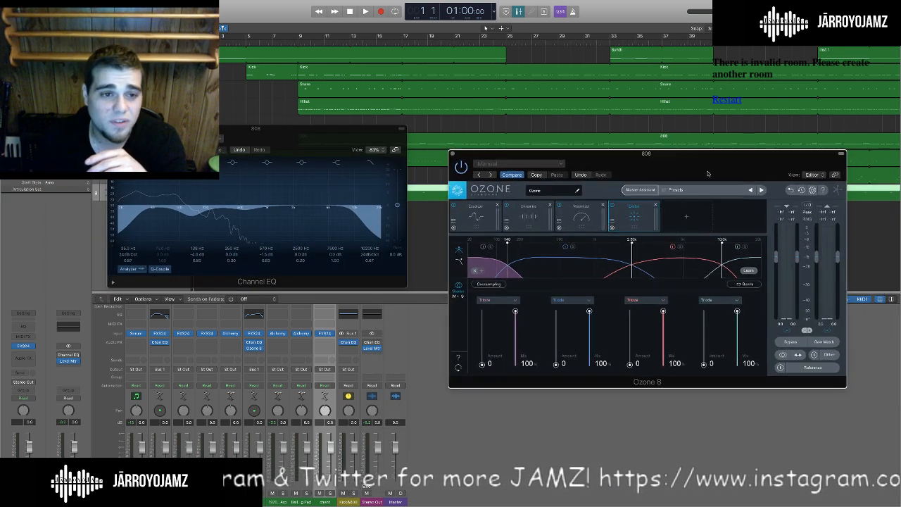
# Play bars 9 to 13 while comparing the 808's spectrum in Channel EQ and the Ozone Exciter, and stop.
pyautogui.click(365, 11)
pyautogui.click(294, 45)
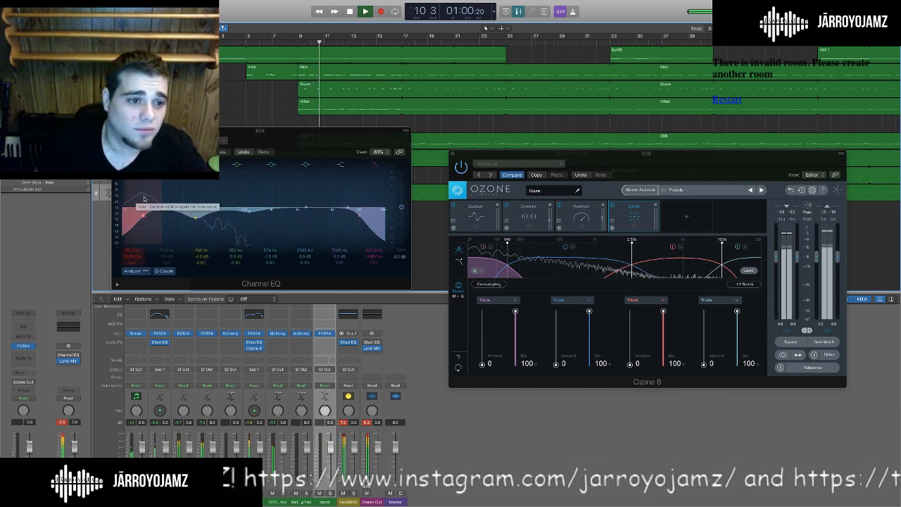
pyautogui.press('space')
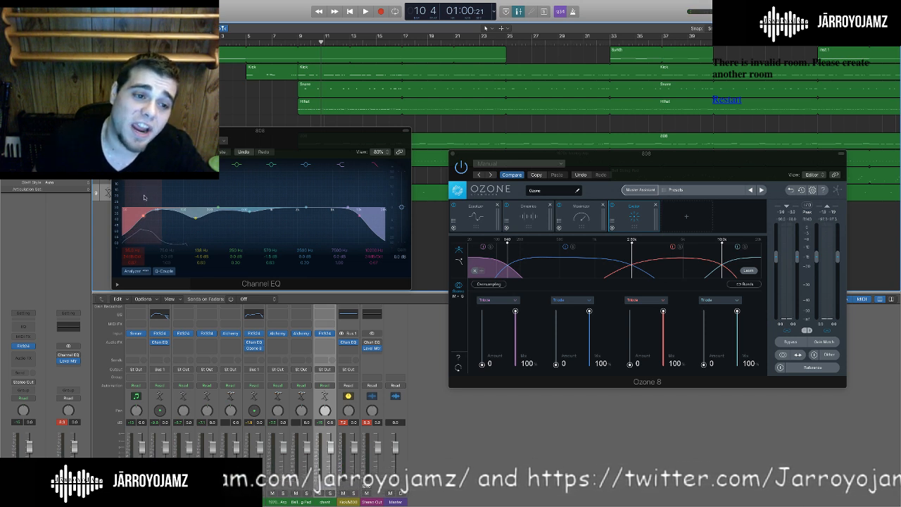
pyautogui.press('space')
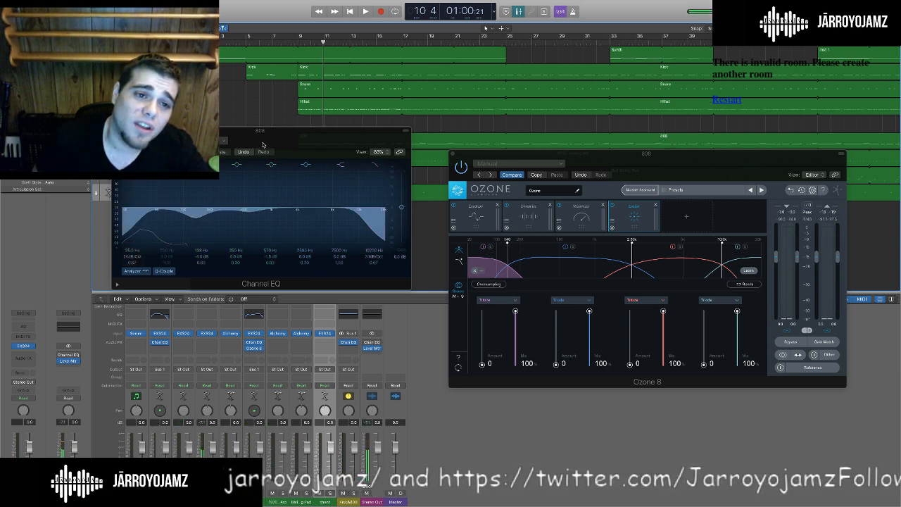
pyautogui.moveTo(265, 143); pyautogui.dragTo(299, 126)
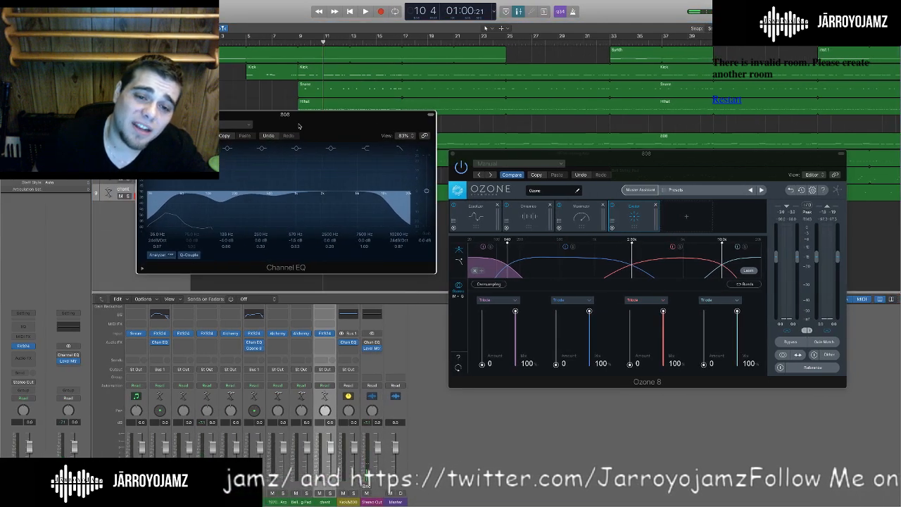
pyautogui.press('space')
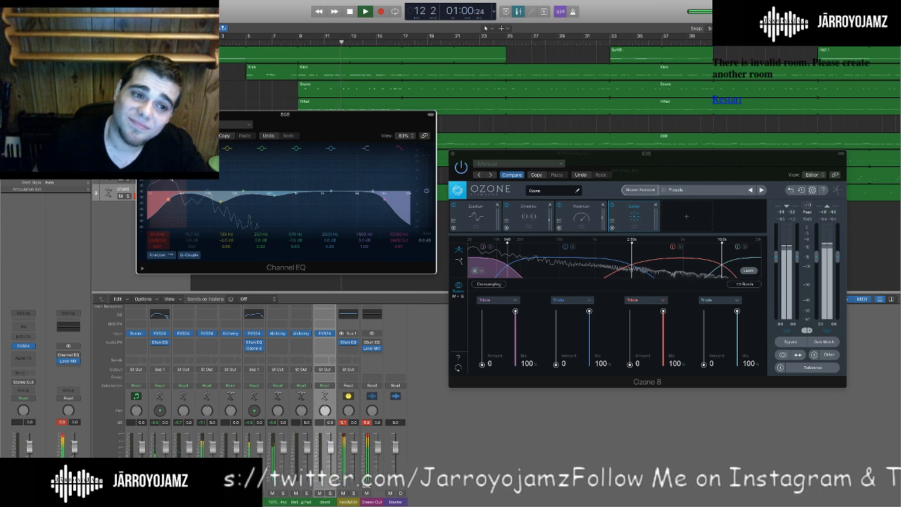
pyautogui.press('space')
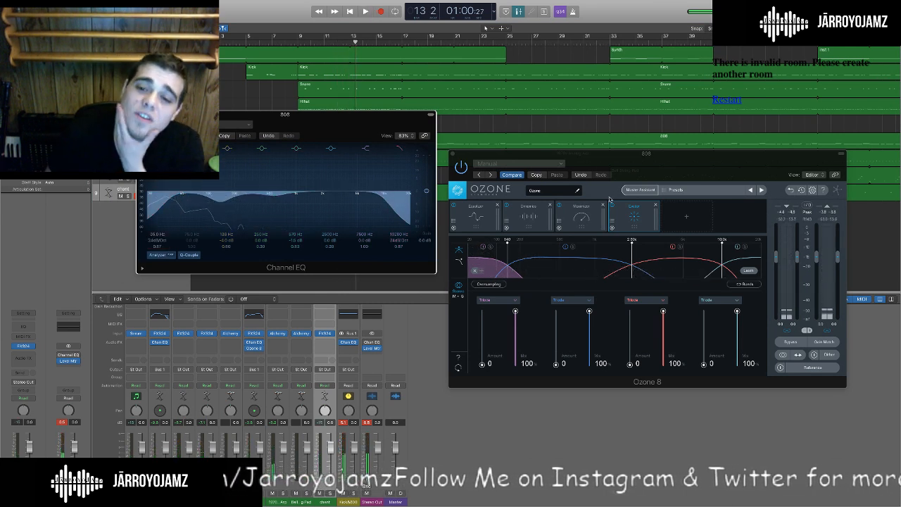
# Reposition the Ozone 8 window, set the second Exciter band's amount to 5.0, and switch all four bands to Tape mode.
pyautogui.moveTo(651, 170); pyautogui.dragTo(677, 147)
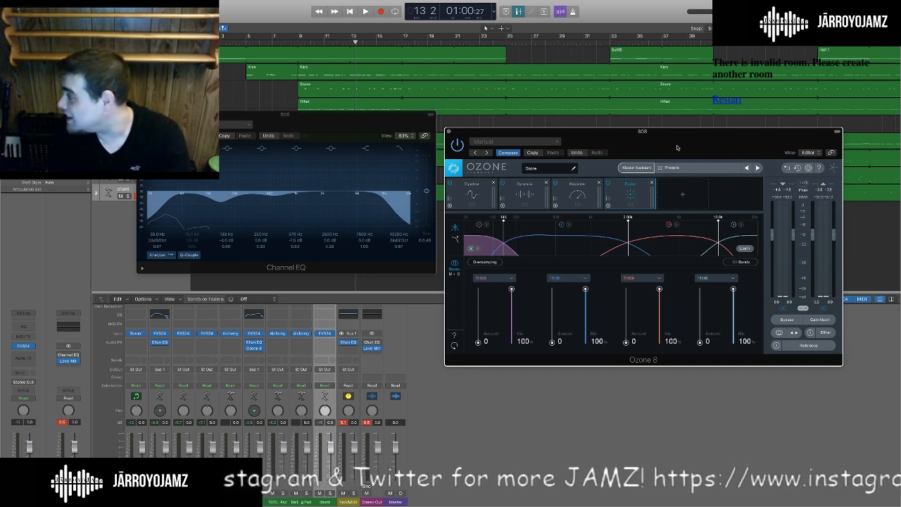
pyautogui.moveTo(677, 147); pyautogui.dragTo(503, 168)
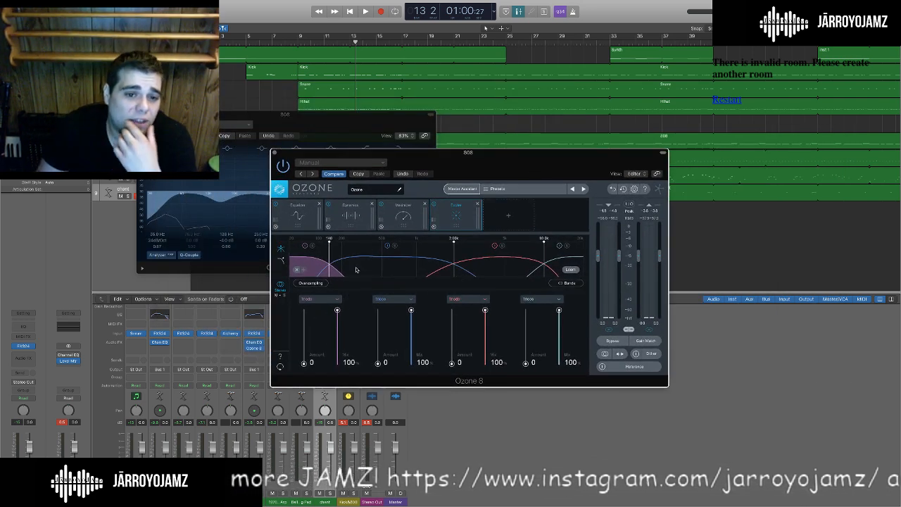
pyautogui.click(336, 300)
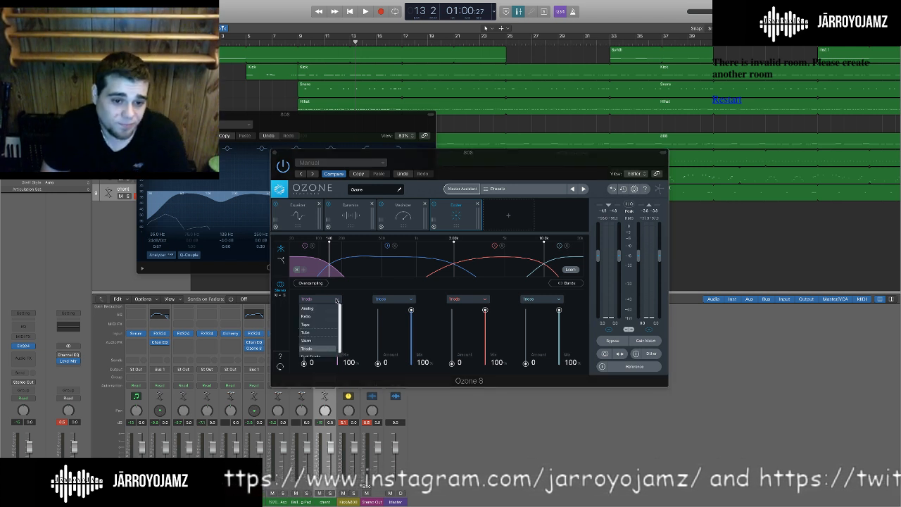
pyautogui.click(377, 346)
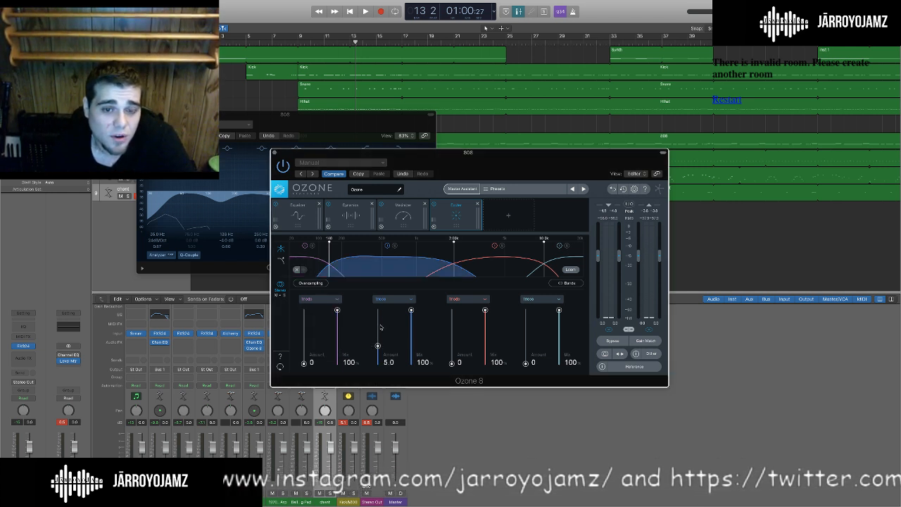
pyautogui.click(334, 301)
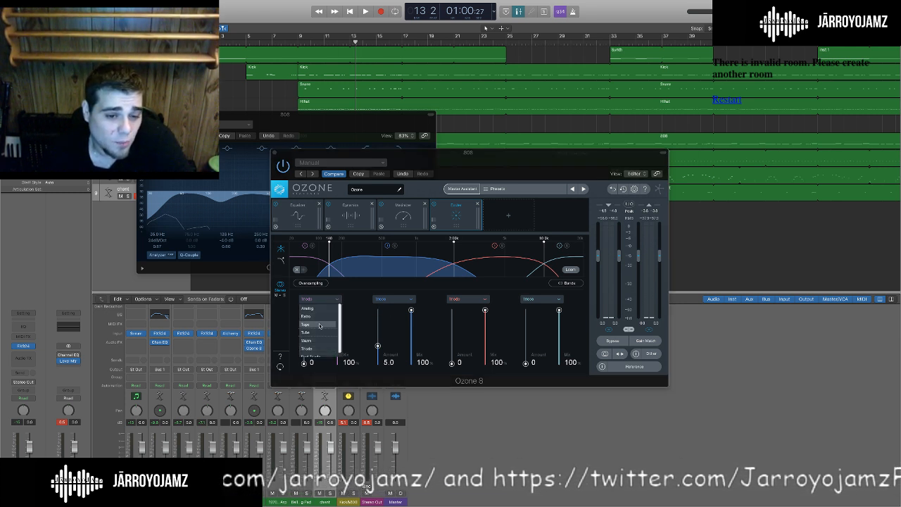
pyautogui.click(320, 324)
pyautogui.click(393, 300)
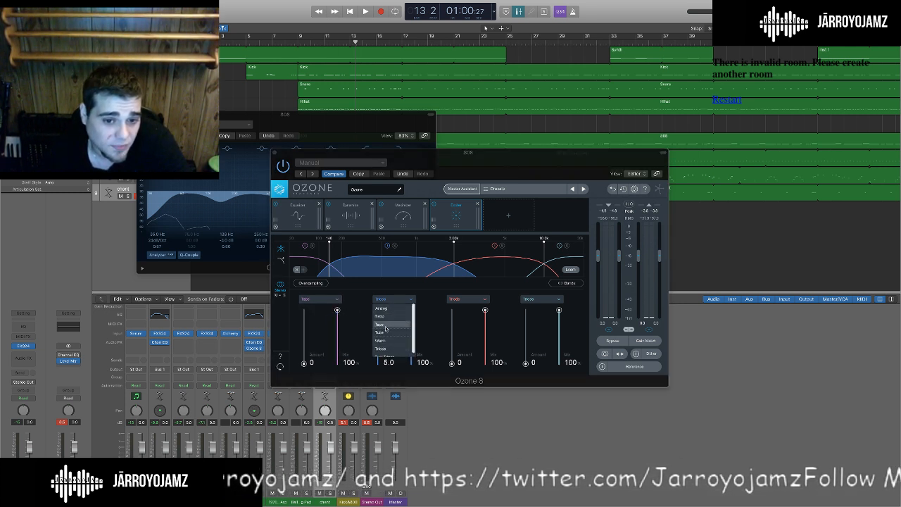
pyautogui.click(386, 326)
pyautogui.click(479, 300)
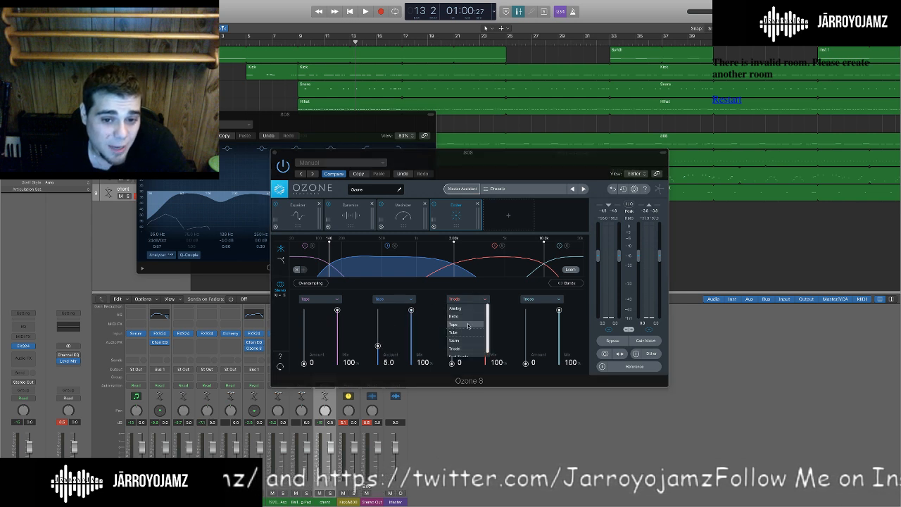
pyautogui.click(469, 325)
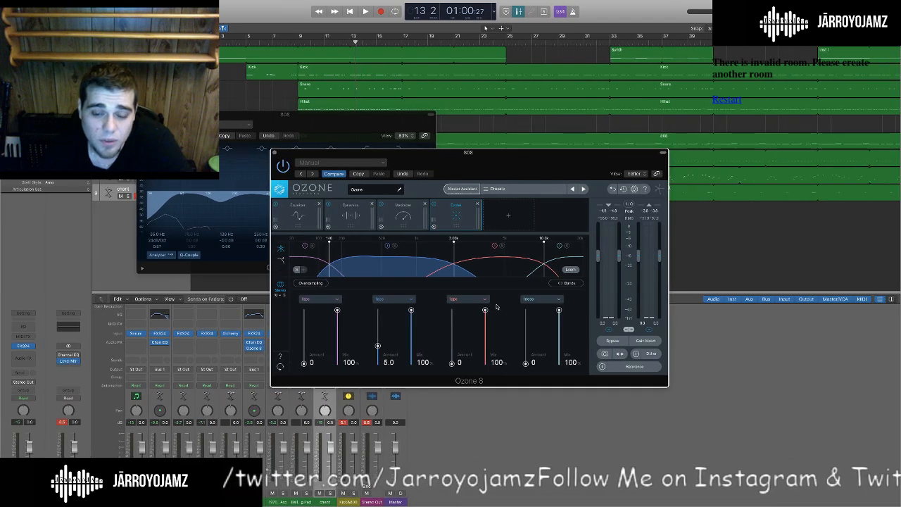
pyautogui.click(558, 300)
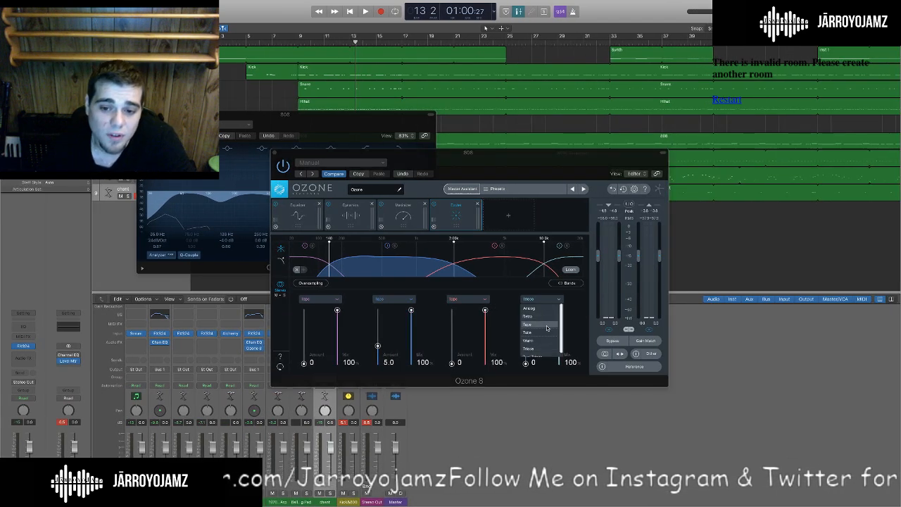
pyautogui.click(547, 325)
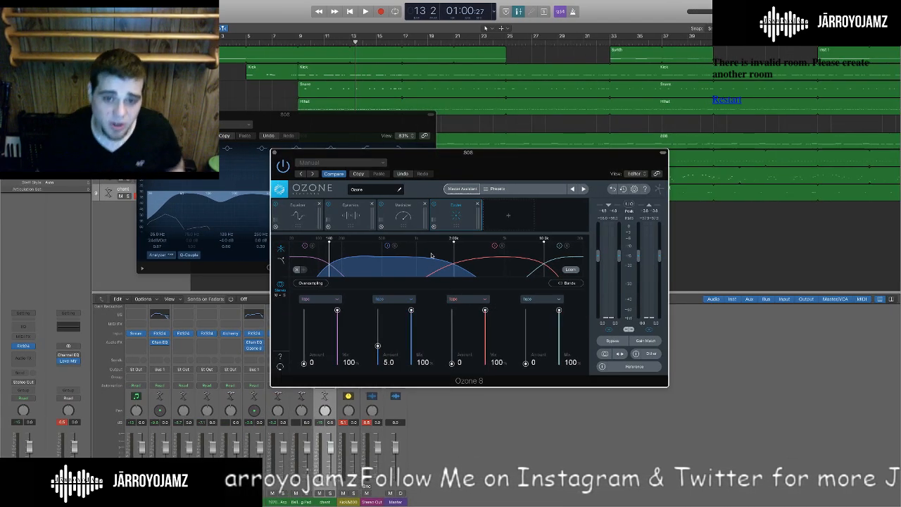
# Lower the mix of the four Exciter bands to 41.8%, 43.1%, 46.4% and 48.4%, in ascending frequency order.
pyautogui.moveTo(501, 160); pyautogui.dragTo(389, 154)
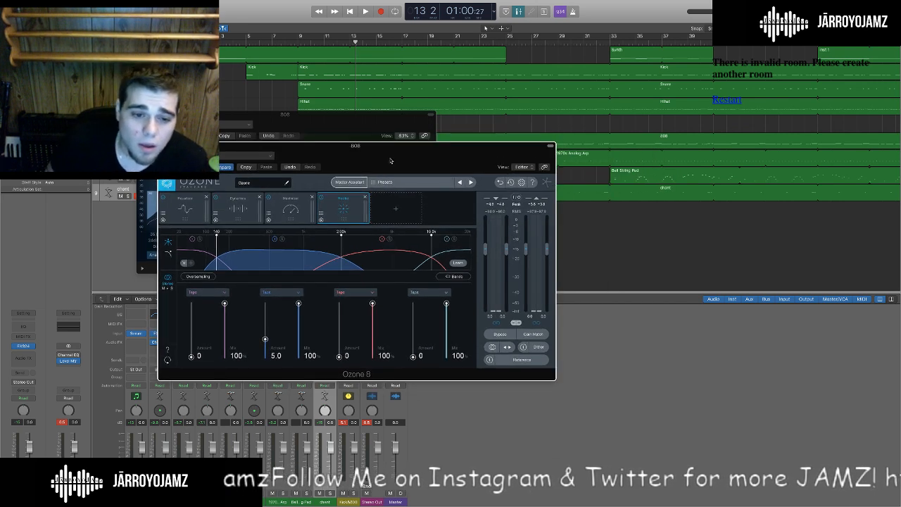
pyautogui.moveTo(228, 311); pyautogui.dragTo(226, 342)
pyautogui.moveTo(299, 310); pyautogui.dragTo(299, 342)
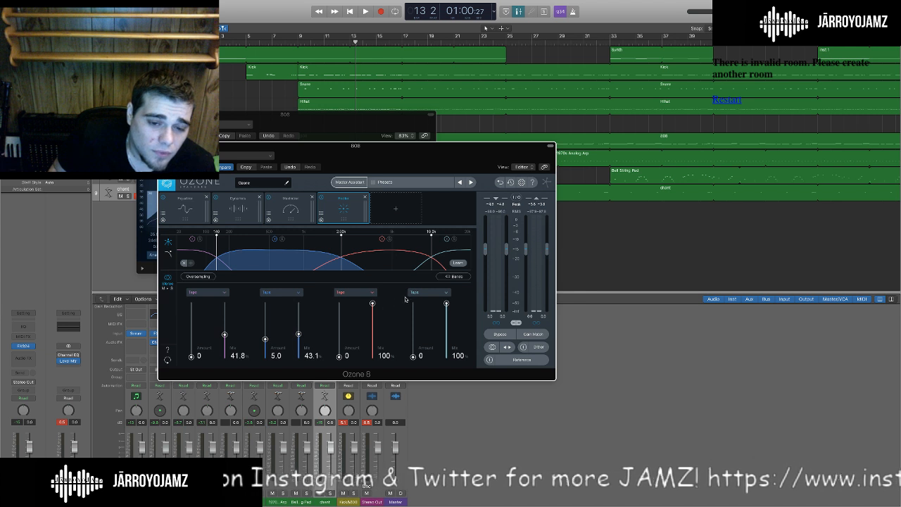
pyautogui.moveTo(372, 306); pyautogui.dragTo(371, 332)
pyautogui.moveTo(447, 305); pyautogui.dragTo(444, 335)
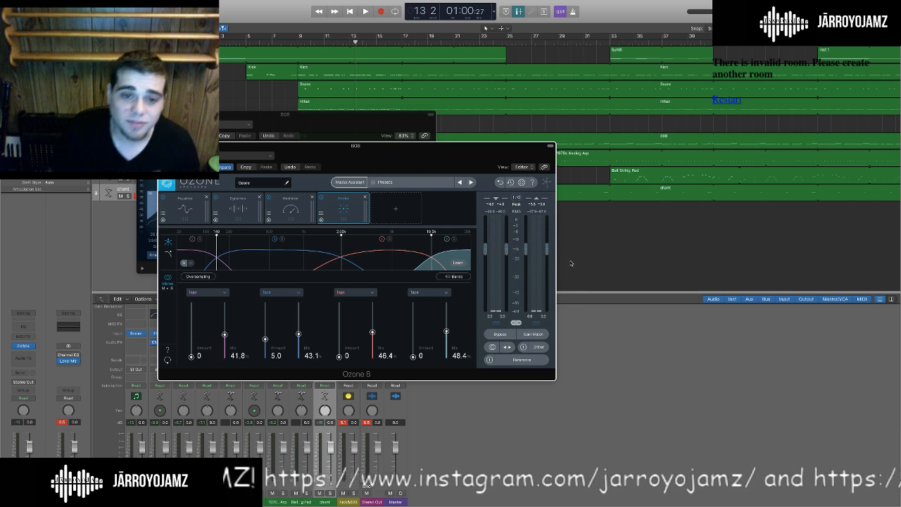
# Play bars 9 to 12 to hear the Exciter on the 808, moving the Channel EQ window clear of the track headers.
pyautogui.moveTo(371, 166); pyautogui.dragTo(456, 176)
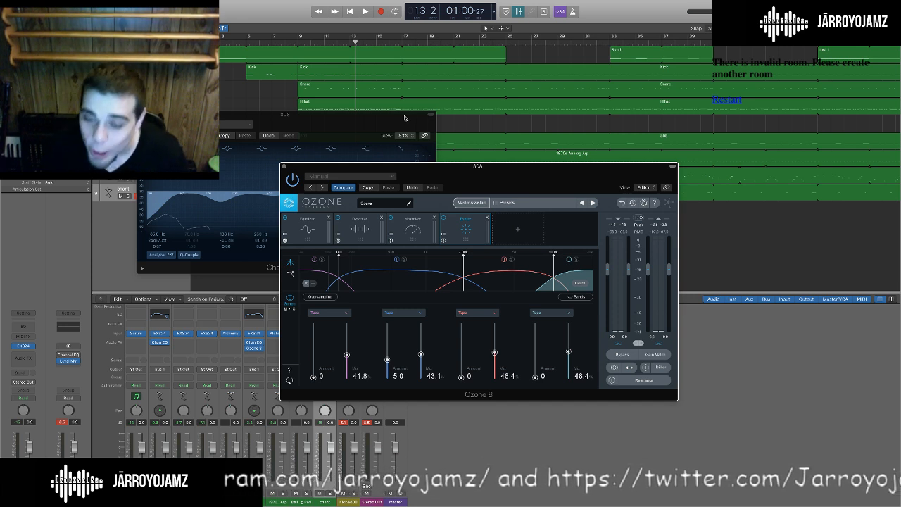
pyautogui.moveTo(563, 191); pyautogui.dragTo(556, 188)
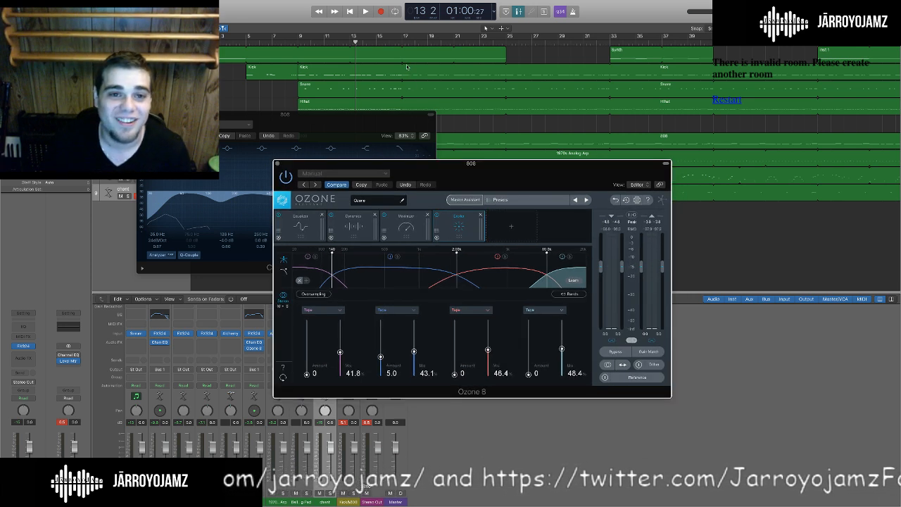
pyautogui.doubleClick(291, 45)
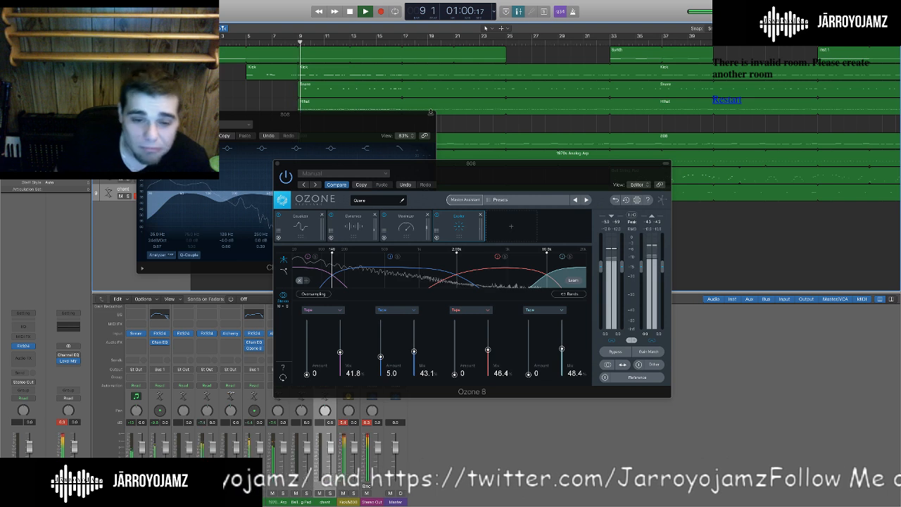
pyautogui.moveTo(269, 126); pyautogui.dragTo(39, 283)
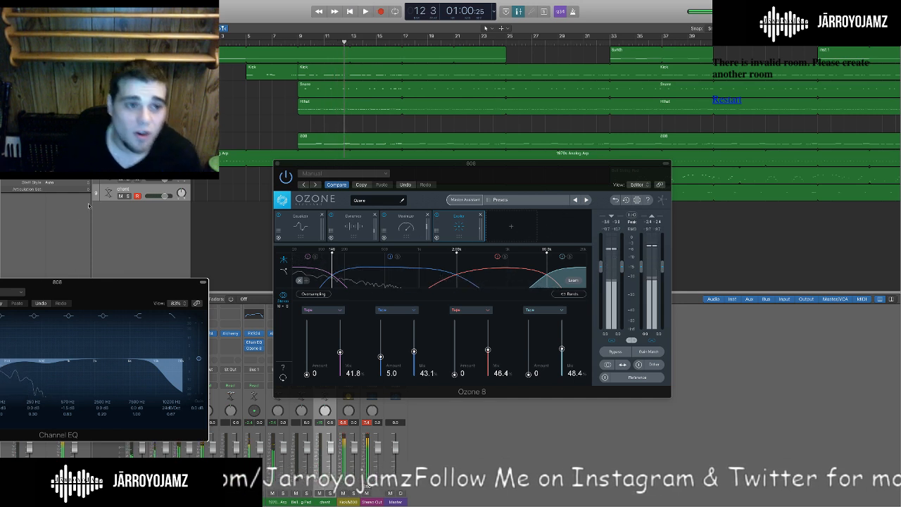
# Solo the 808 track, place the playhead at bar 8, and reposition the Ozone 8 window below the 808 region.
pyautogui.click(129, 144)
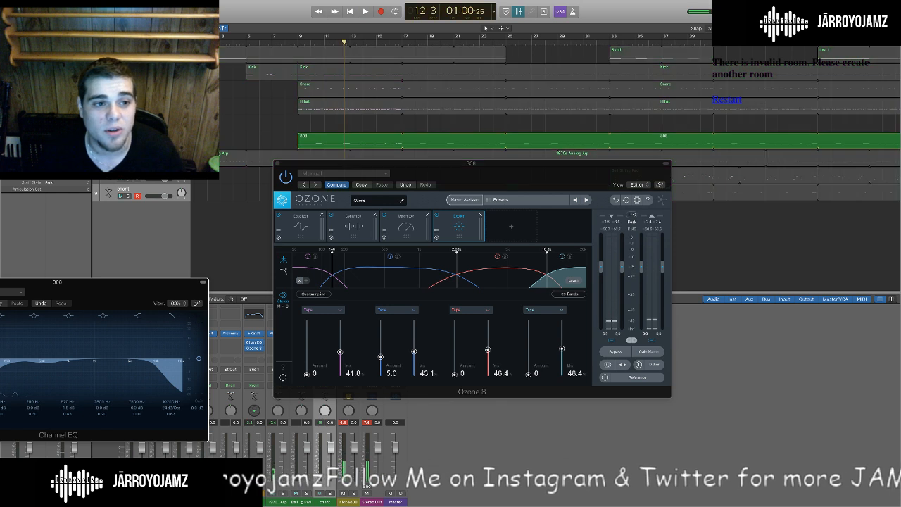
pyautogui.hscroll(1, 287, 76)
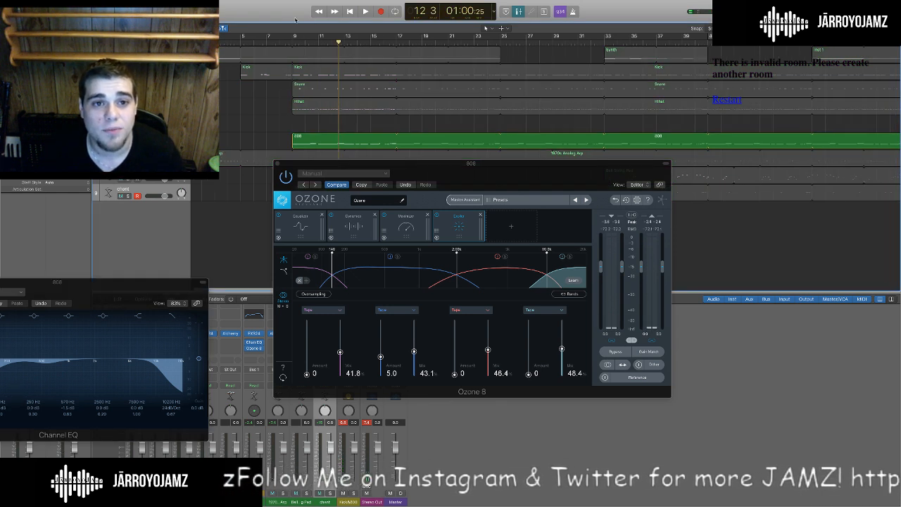
pyautogui.click(279, 41)
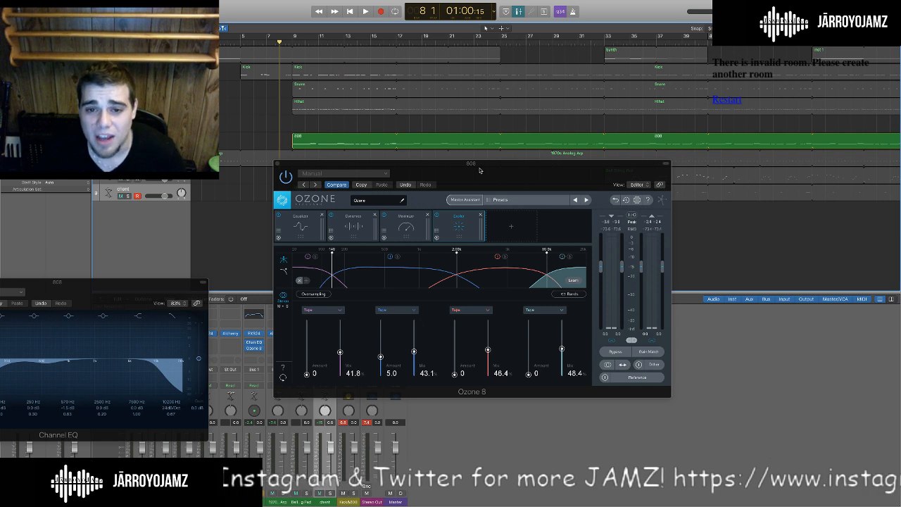
pyautogui.moveTo(480, 169); pyautogui.dragTo(471, 147)
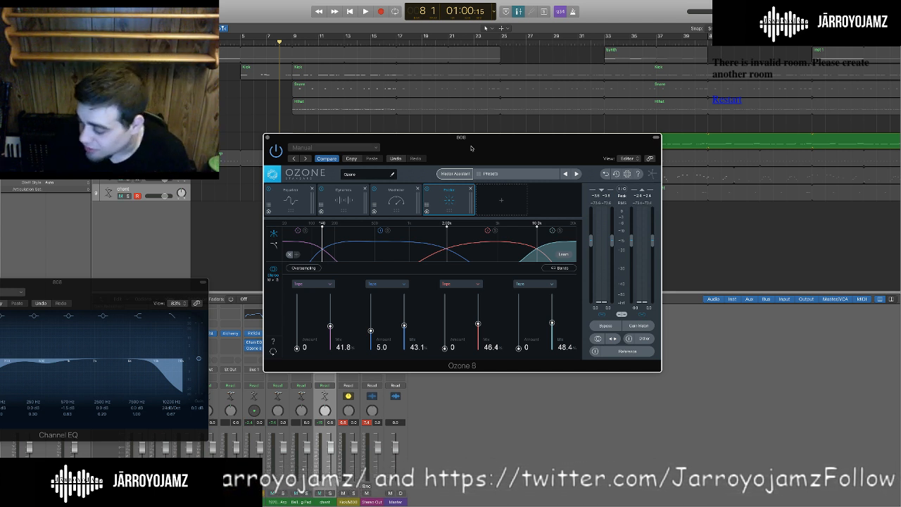
pyautogui.moveTo(483, 163); pyautogui.dragTo(484, 123)
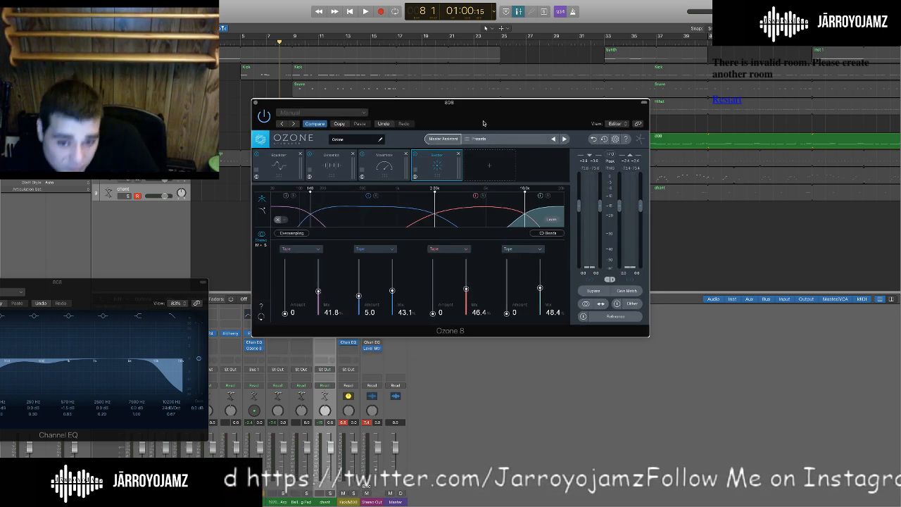
pyautogui.moveTo(482, 108); pyautogui.dragTo(485, 171)
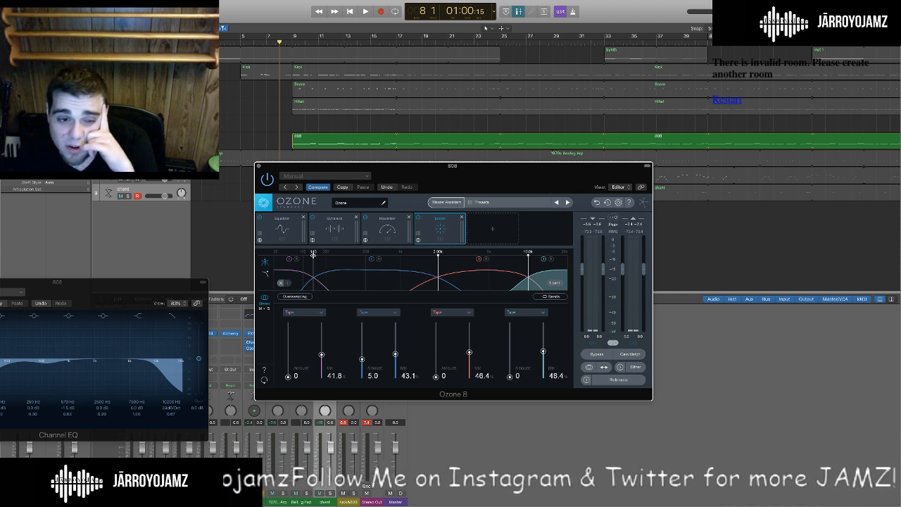
# Lower the Exciter's first crossover frequency, and set the second to about 320 Hz and the third to about 11.6 kHz.
pyautogui.moveTo(313, 254); pyautogui.dragTo(290, 262)
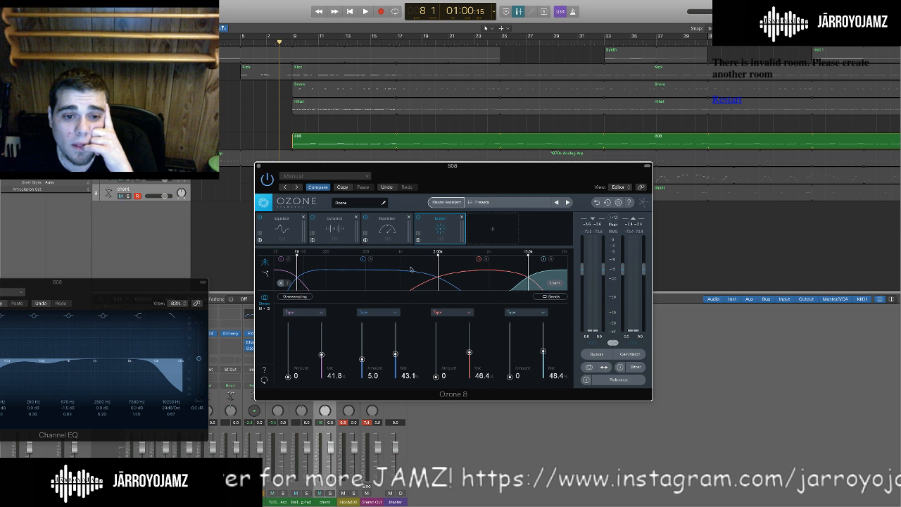
pyautogui.moveTo(437, 257); pyautogui.dragTo(321, 284)
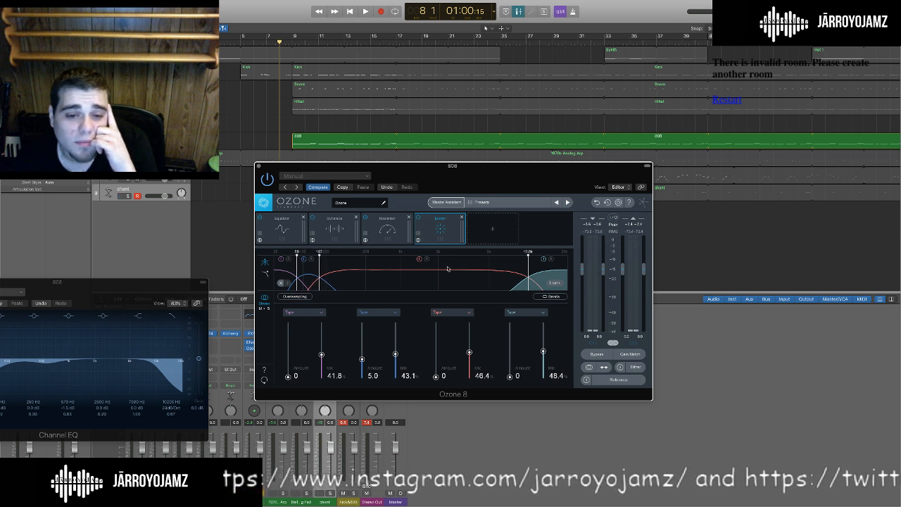
pyautogui.moveTo(526, 255); pyautogui.dragTo(379, 295)
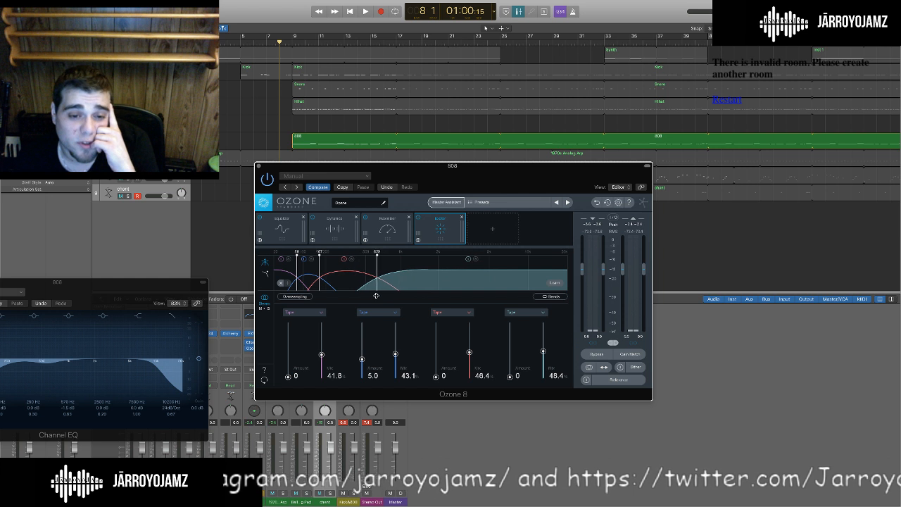
pyautogui.moveTo(375, 296); pyautogui.dragTo(357, 299)
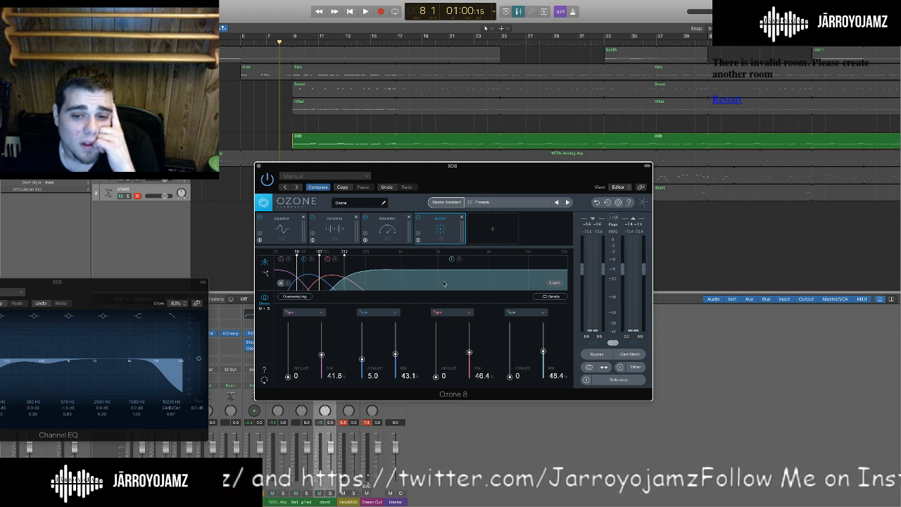
pyautogui.moveTo(343, 256); pyautogui.dragTo(537, 255)
pyautogui.moveTo(319, 255); pyautogui.dragTo(348, 259)
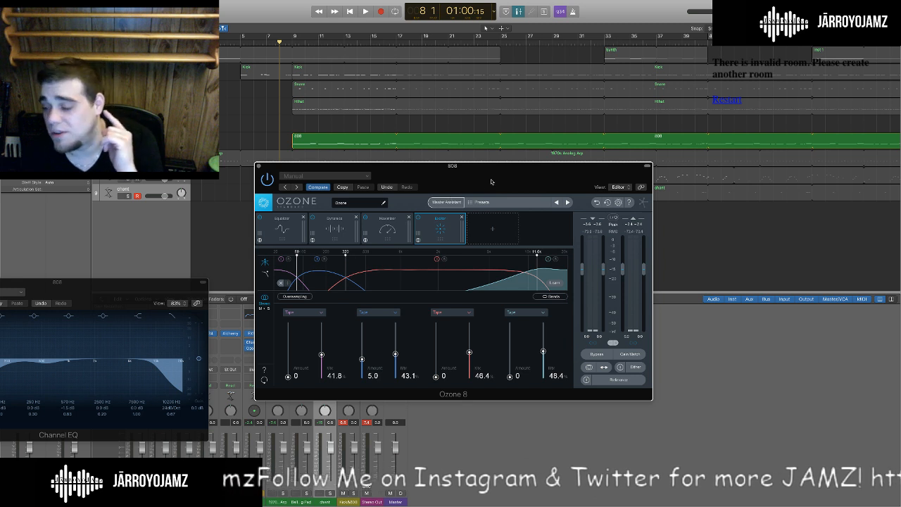
# Move the Ozone 8 window below the tracks and audition the soloed 808 from bar 8 to bar 10.
pyautogui.moveTo(491, 181); pyautogui.dragTo(594, 174)
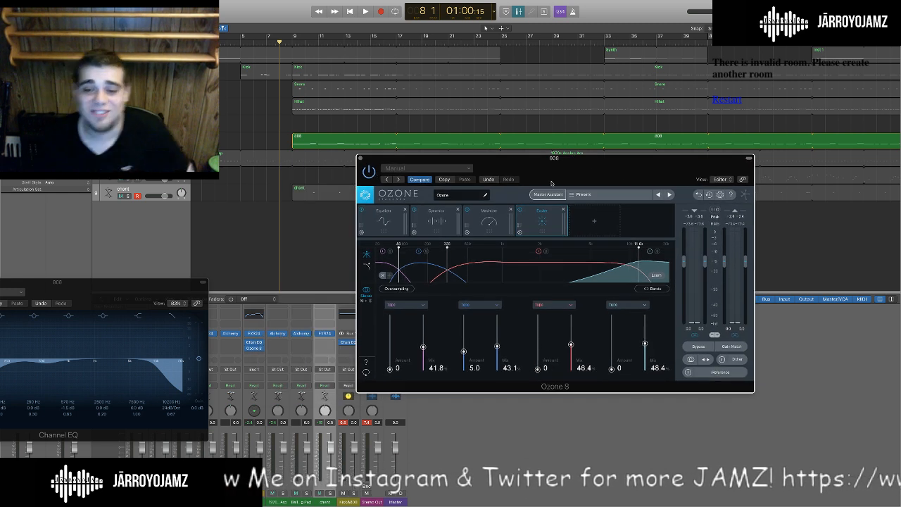
pyautogui.moveTo(502, 171); pyautogui.dragTo(447, 219)
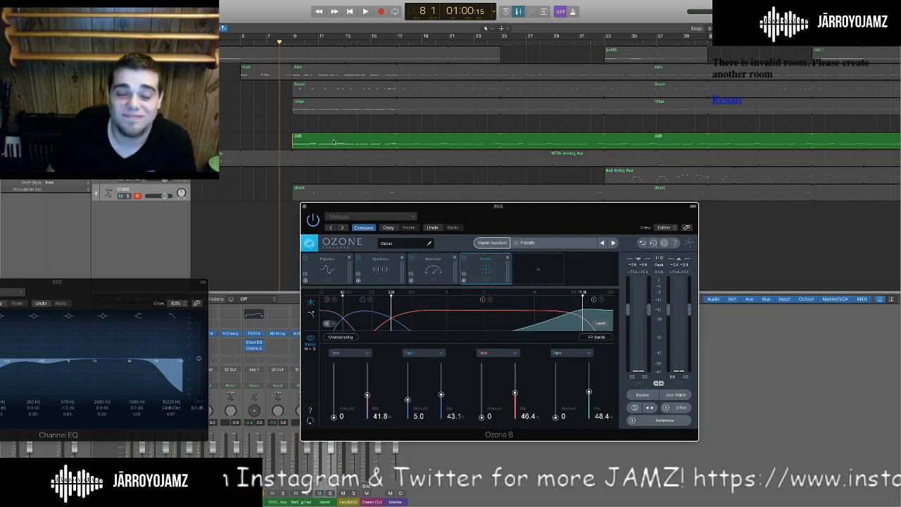
pyautogui.press('space')
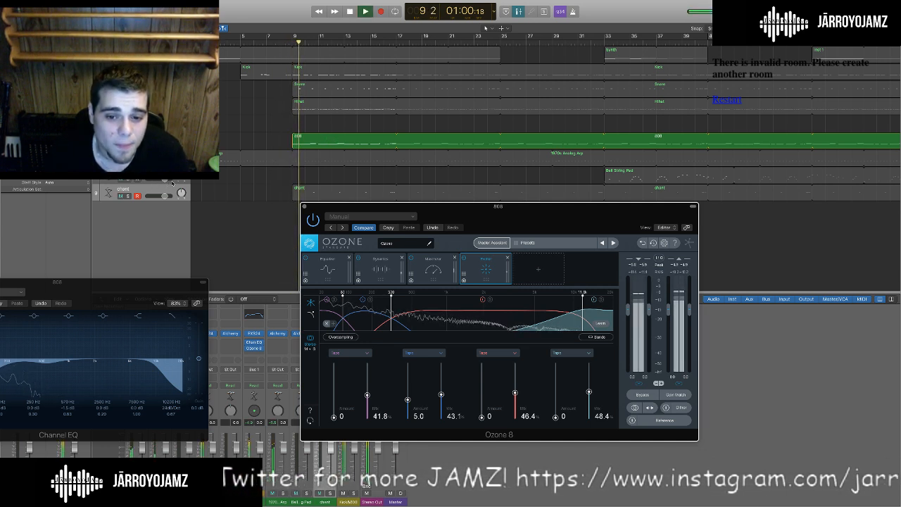
pyautogui.press('space')
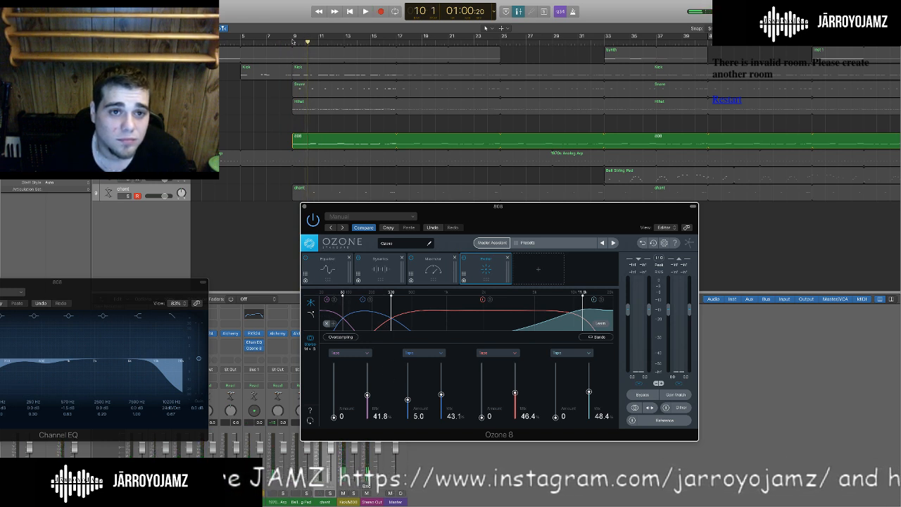
# Replay the 808 from bar 9 and raise the four Exciter band amounts to 7.4, 9.4, 8.1 and 6.7, in ascending frequency order.
pyautogui.click(296, 40)
pyautogui.press('space')
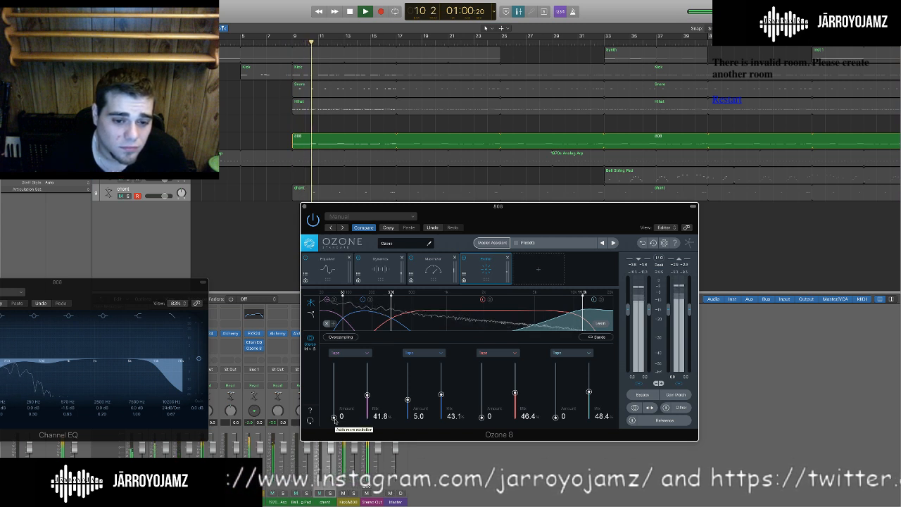
pyautogui.moveTo(334, 415); pyautogui.dragTo(333, 389)
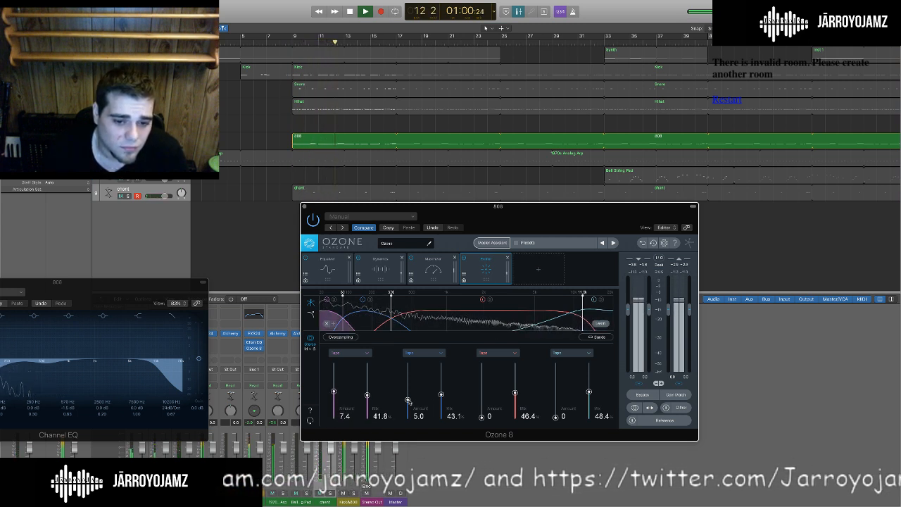
pyautogui.moveTo(481, 417); pyautogui.dragTo(484, 392)
pyautogui.moveTo(556, 416); pyautogui.dragTo(555, 394)
pyautogui.moveTo(408, 398); pyautogui.dragTo(407, 385)
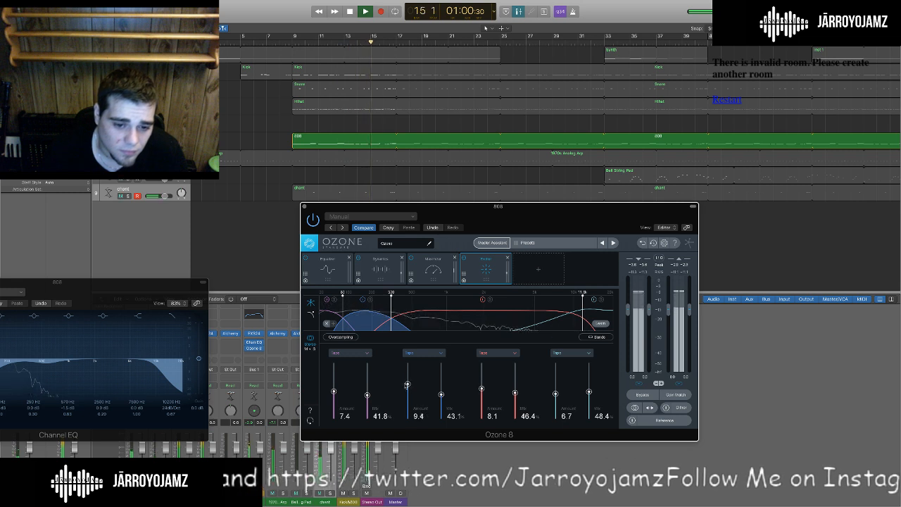
# Set the Exciter's first, second and fourth band amounts to 9.7, 9.0 and 7.3, and the first three mixes to 58.8%, 51.0% and 49.0%.
pyautogui.moveTo(334, 392)
pyautogui.mouseDown()
pyautogui.moveTo(333, 375)
pyautogui.moveTo(367, 394)
pyautogui.moveTo(368, 382)
pyautogui.mouseUp()
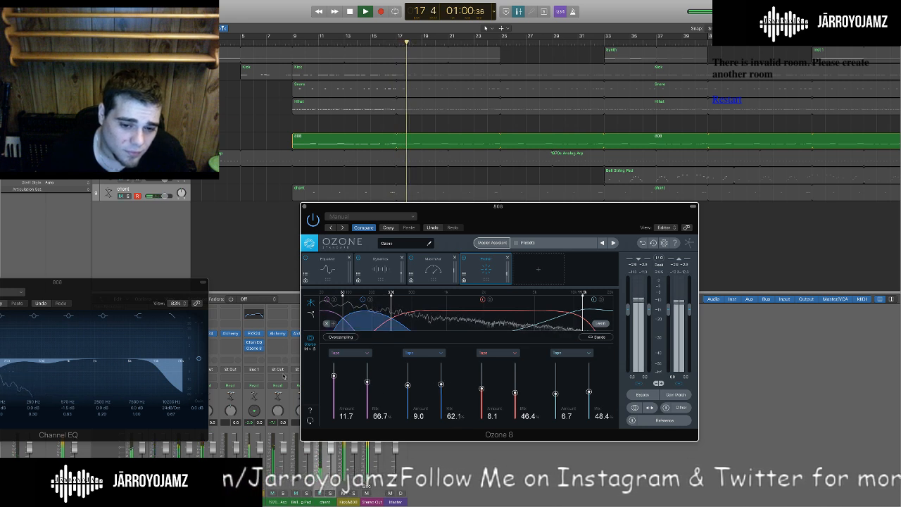
pyautogui.moveTo(334, 375)
pyautogui.mouseDown()
pyautogui.moveTo(334, 386)
pyautogui.moveTo(367, 388)
pyautogui.mouseUp()
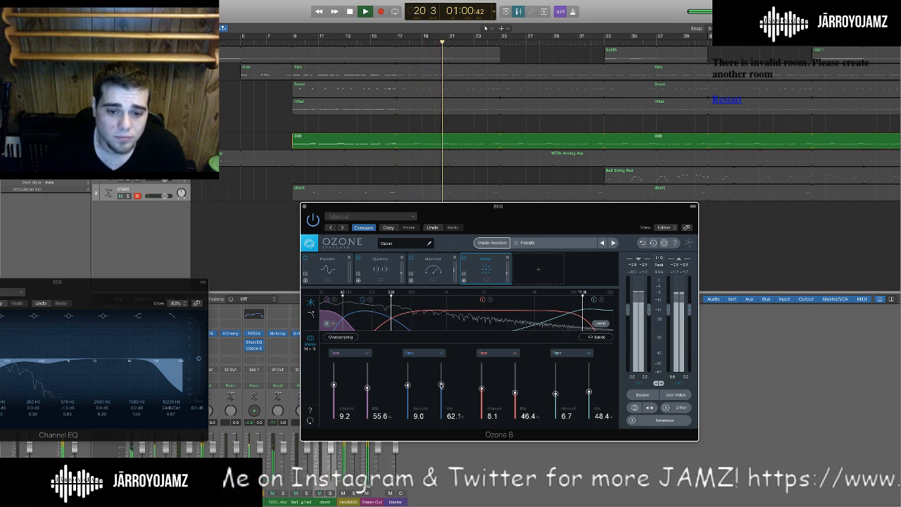
pyautogui.moveTo(441, 385); pyautogui.dragTo(441, 391)
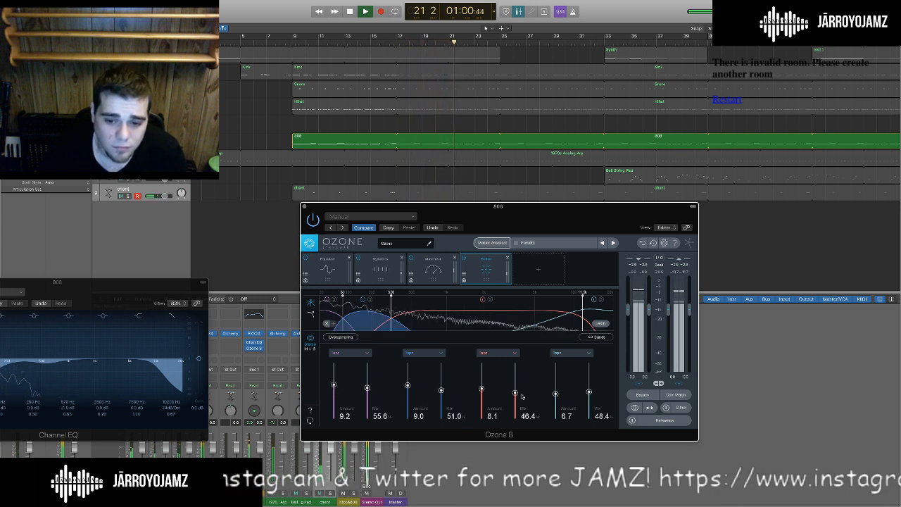
pyautogui.moveTo(518, 394); pyautogui.dragTo(557, 397)
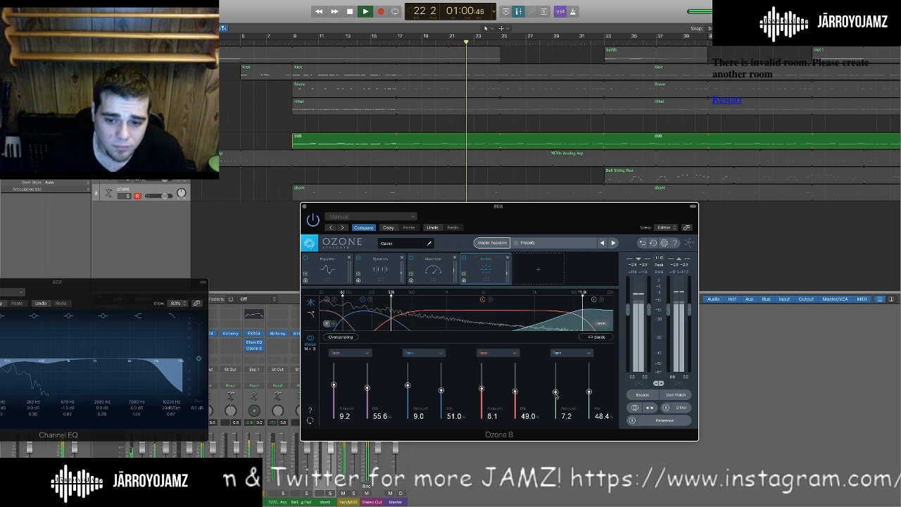
pyautogui.moveTo(367, 388); pyautogui.dragTo(366, 386)
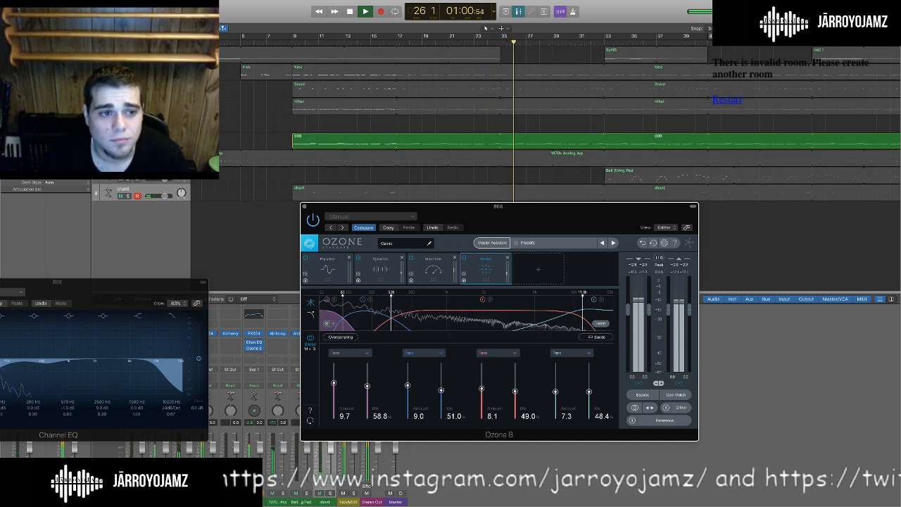
# Unsolo the 808, stop playback, and move both plug-in windows off the mixer to clear its peak level readouts.
pyautogui.click(129, 144)
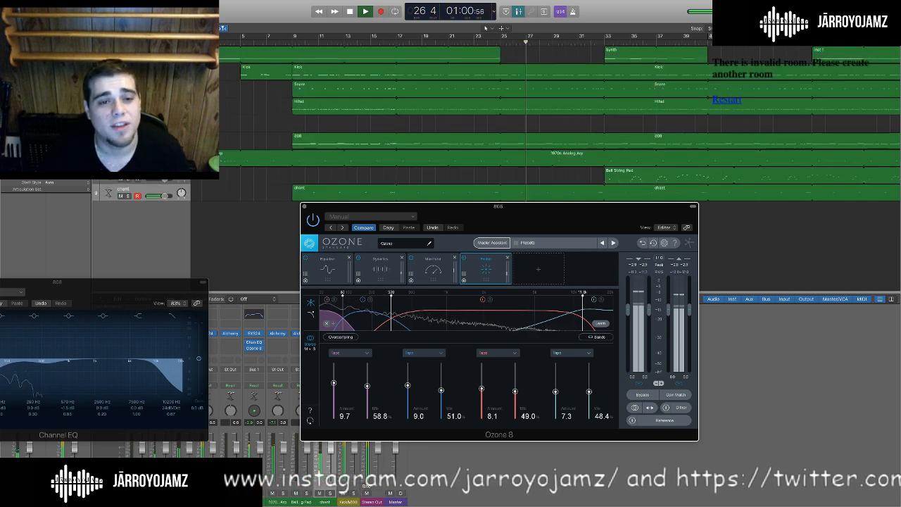
pyautogui.press('space')
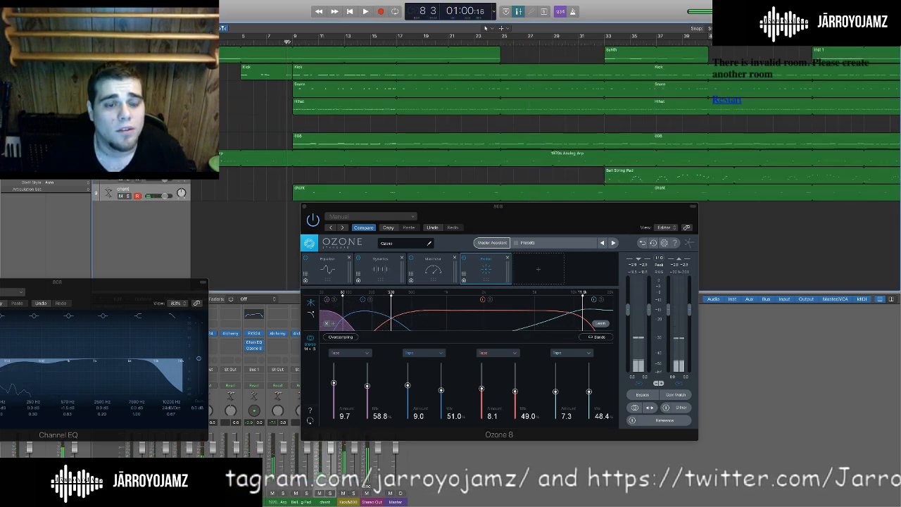
pyautogui.moveTo(117, 284); pyautogui.dragTo(232, 52)
pyautogui.moveTo(530, 223); pyautogui.dragTo(668, 82)
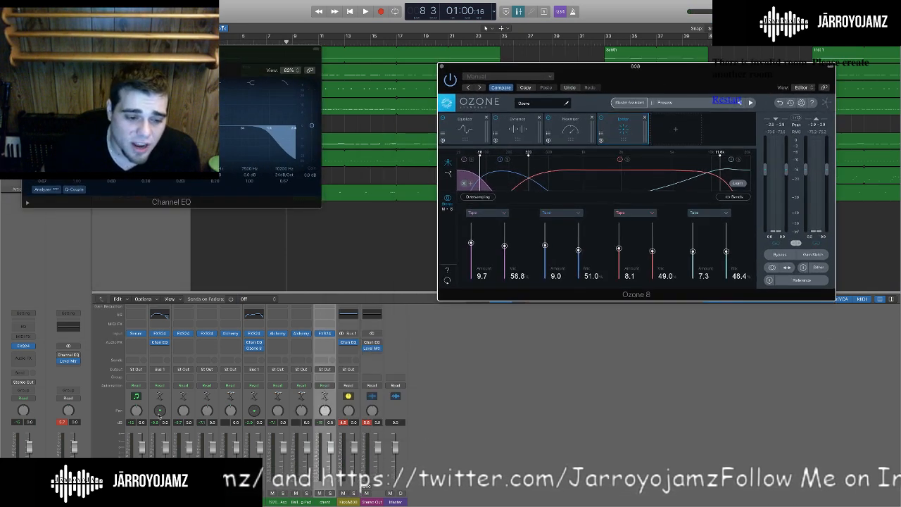
pyautogui.click(155, 426)
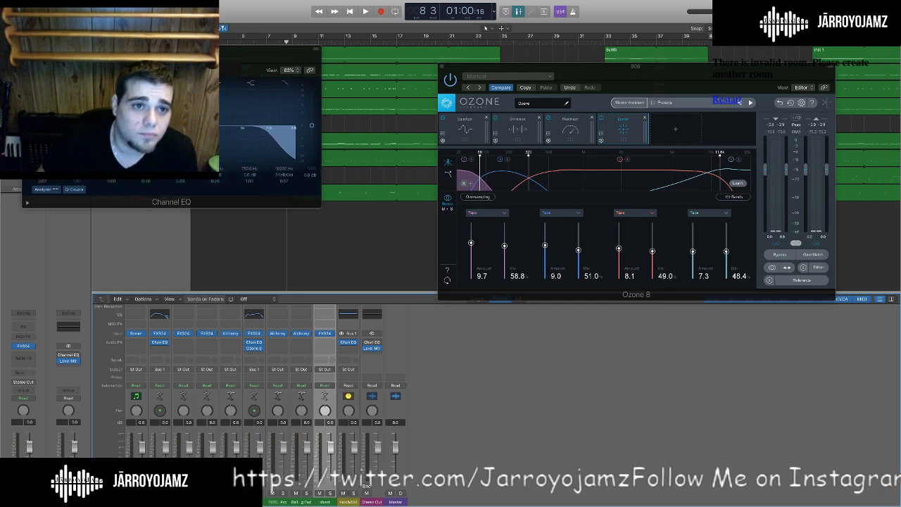
# Play the full mix and lower the 808 Exciter's third crossover frequency to about 3.5 kHz.
pyautogui.moveTo(235, 53); pyautogui.dragTo(242, 98)
pyautogui.hscroll(-2, 230, 51)
pyautogui.click(217, 42)
pyautogui.press('Return')
pyautogui.press('space')
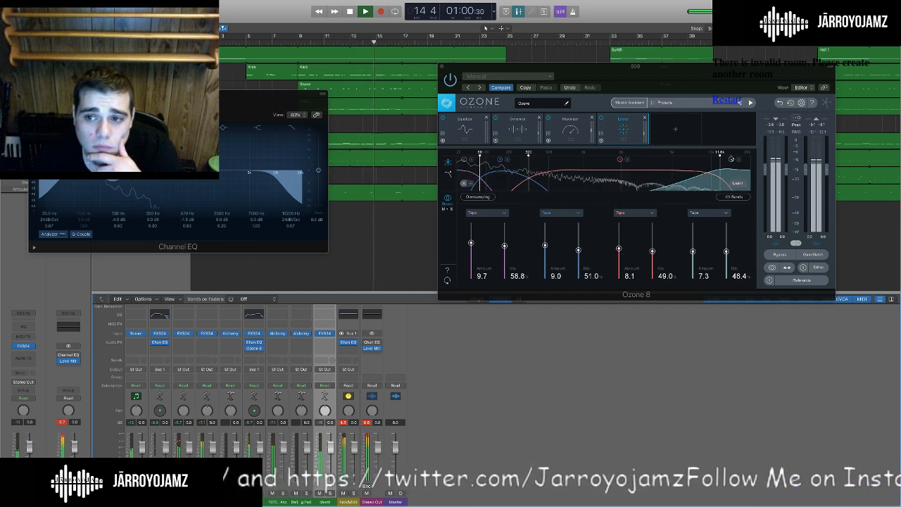
pyautogui.moveTo(720, 155); pyautogui.dragTo(689, 164)
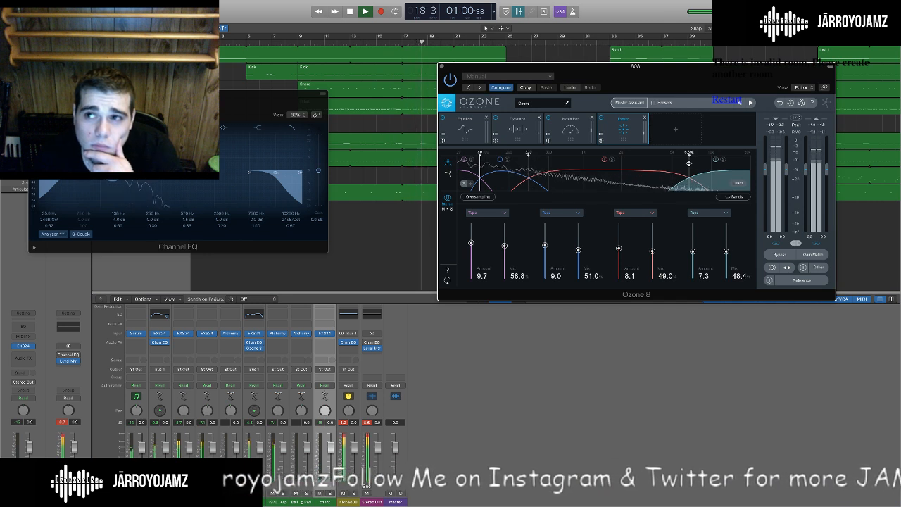
pyautogui.moveTo(689, 163); pyautogui.dragTo(596, 180)
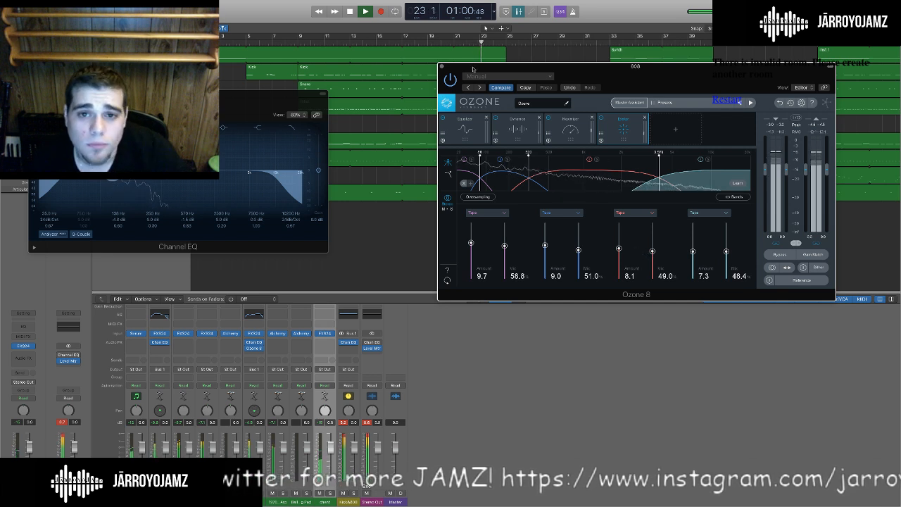
# Close the 808's Ozone 8 and Channel EQ windows while the mix keeps playing.
pyautogui.click(443, 66)
pyautogui.moveTo(202, 107); pyautogui.dragTo(555, 132)
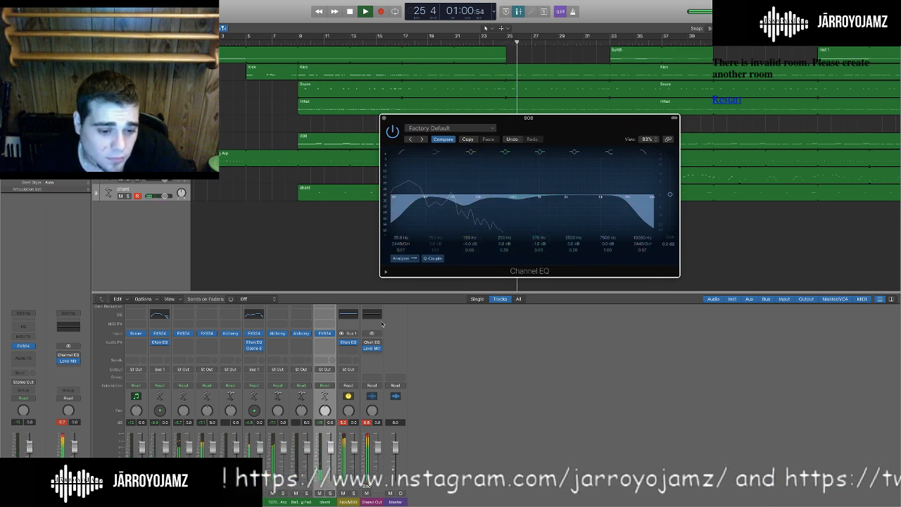
pyautogui.click(383, 117)
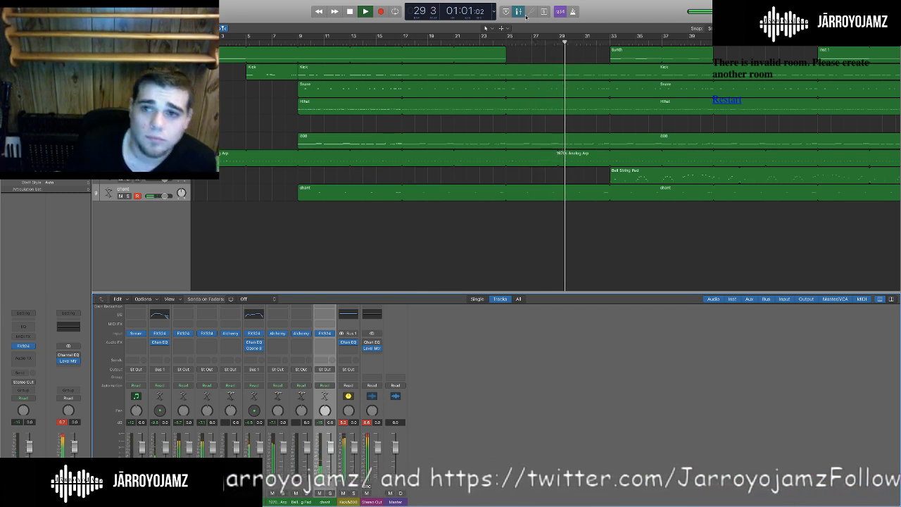
pyautogui.moveTo(631, 2)
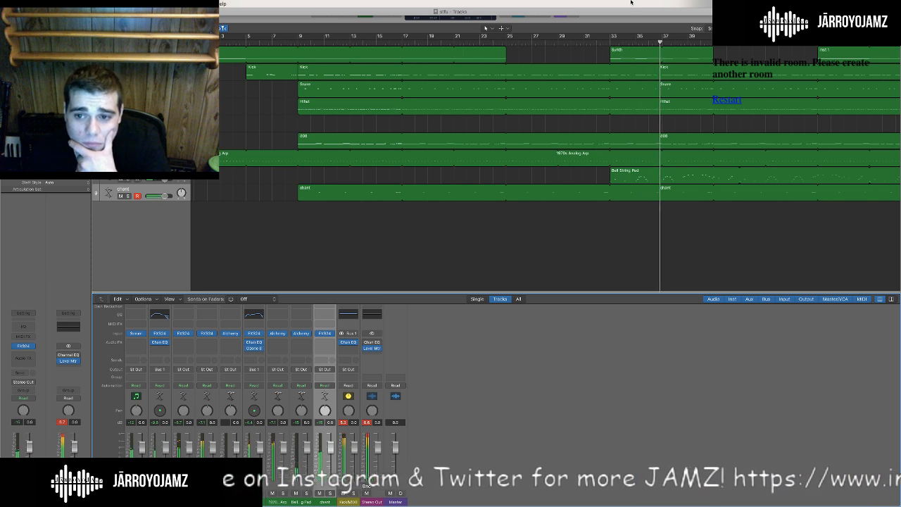
pyautogui.hscroll(4, 429, 112)
pyautogui.hscroll(10, 428, 111)
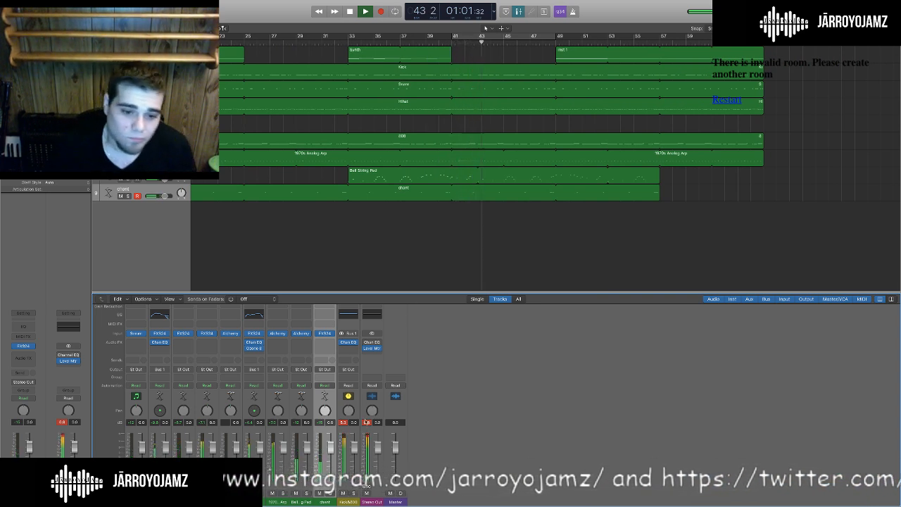
pyautogui.hotkey('ctrl', 'Up')
pyautogui.click(417, 27)
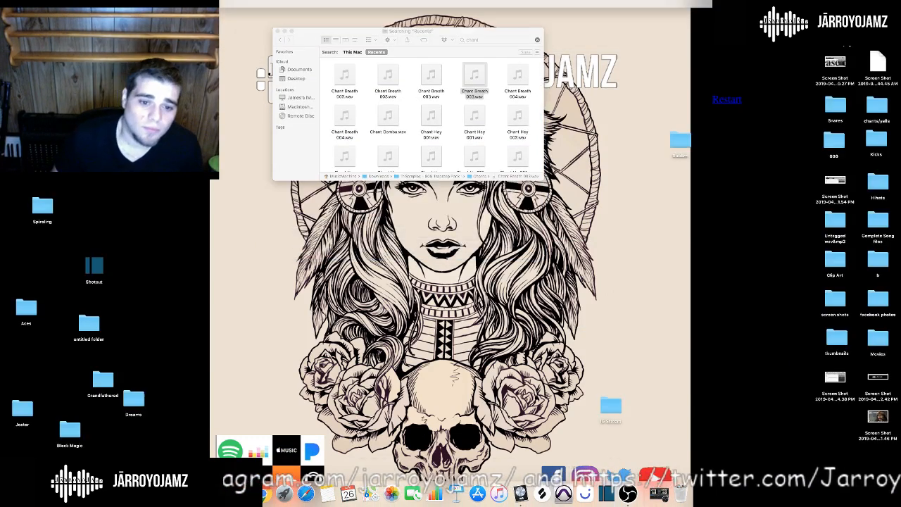
pyautogui.hotkey('ctrl', 'Right')
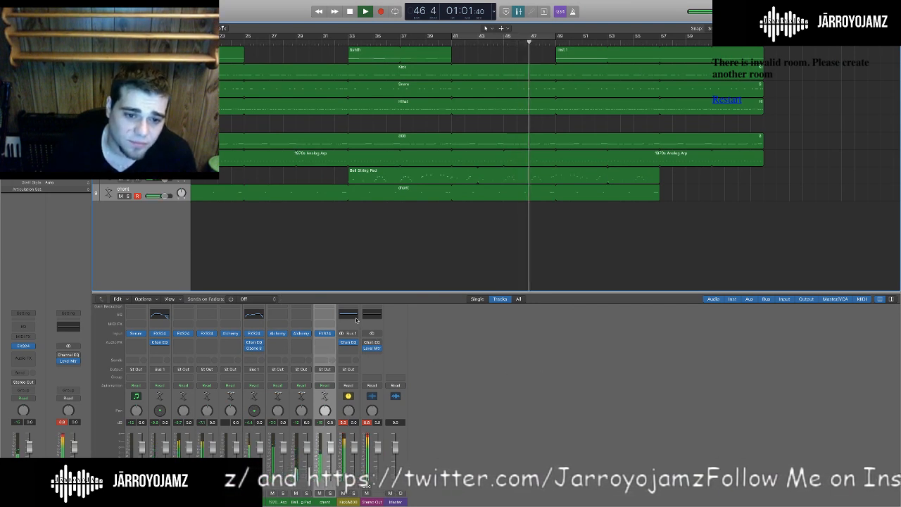
# Add a Channel EQ to the chant track, try a high-shelf boost and disable it, and boost a broad bell band around 2000 Hz.
pyautogui.click(328, 316)
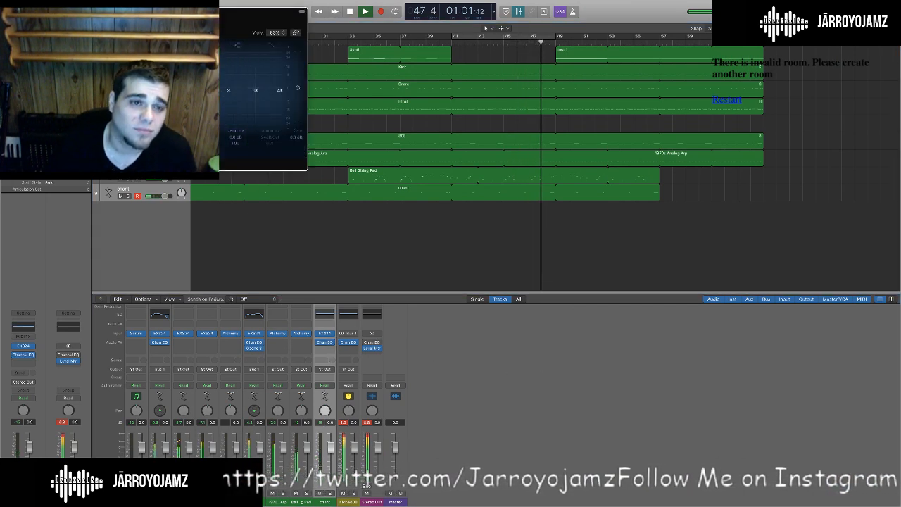
pyautogui.moveTo(367, 186); pyautogui.dragTo(402, 168)
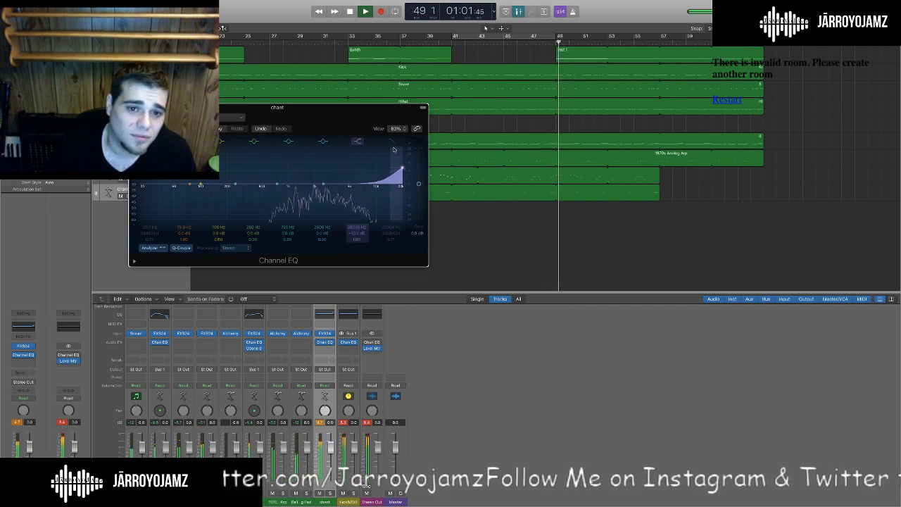
pyautogui.click(358, 141)
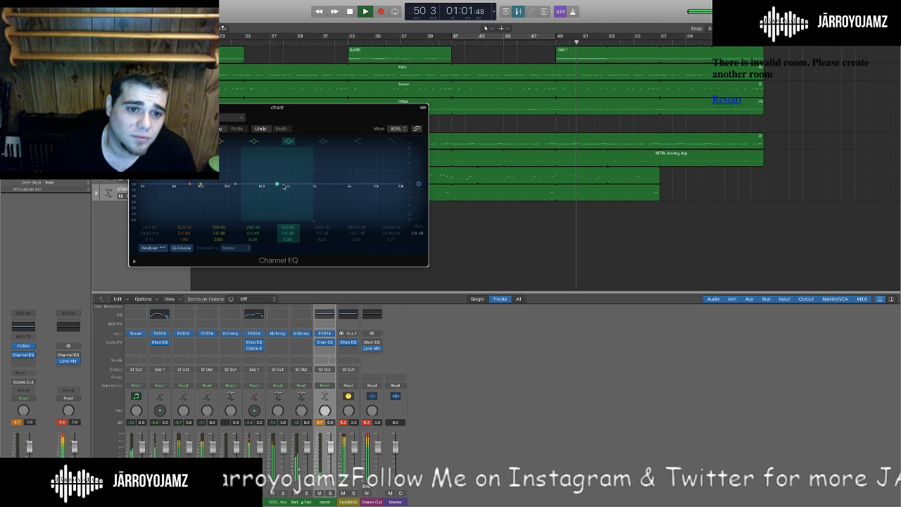
pyautogui.click(322, 141)
pyautogui.moveTo(321, 184); pyautogui.dragTo(289, 159)
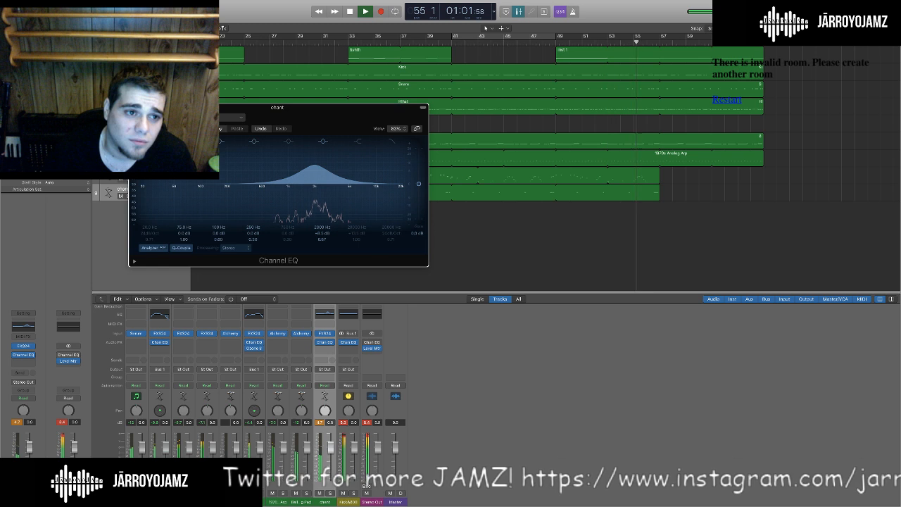
# Lower the chant Channel EQ's output gain to -2.0 dB, stop playback and close the EQ window.
pyautogui.click(134, 108)
pyautogui.click(225, 198)
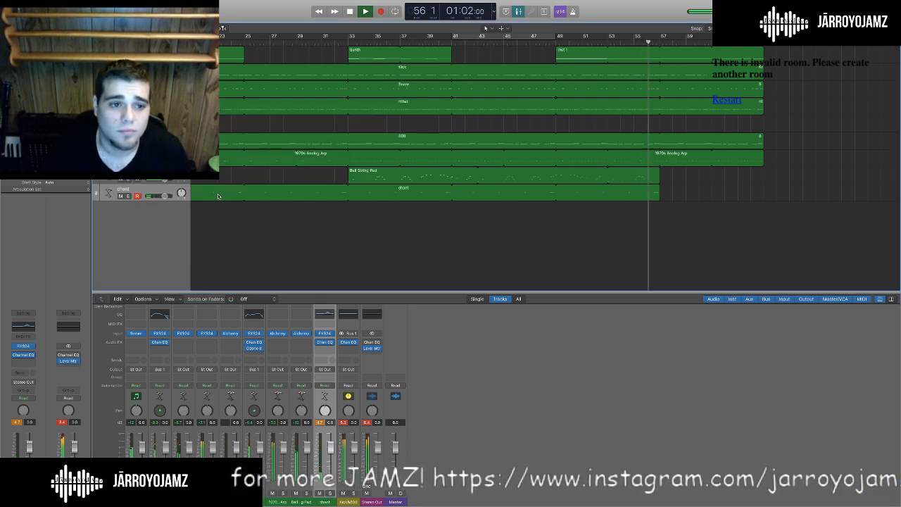
pyautogui.click(324, 315)
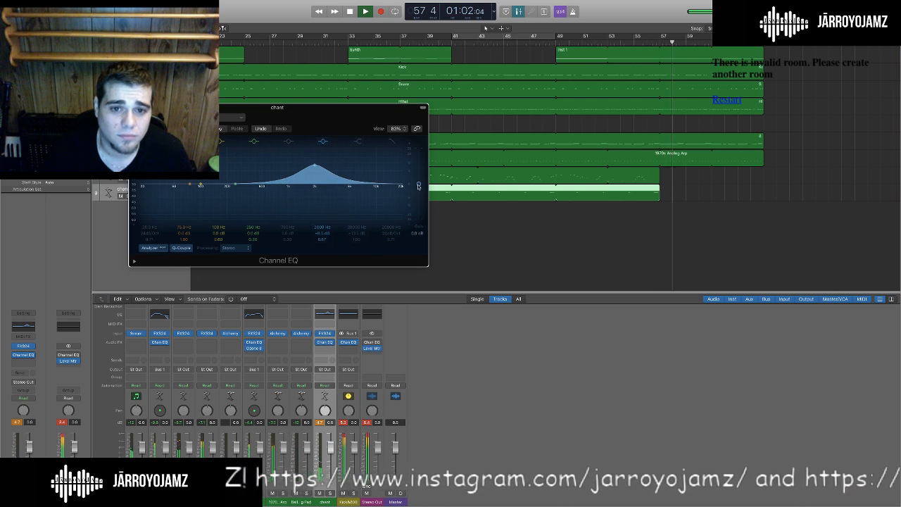
pyautogui.moveTo(419, 184); pyautogui.dragTo(419, 188)
pyautogui.press('space')
pyautogui.moveTo(363, 113); pyautogui.dragTo(603, 234)
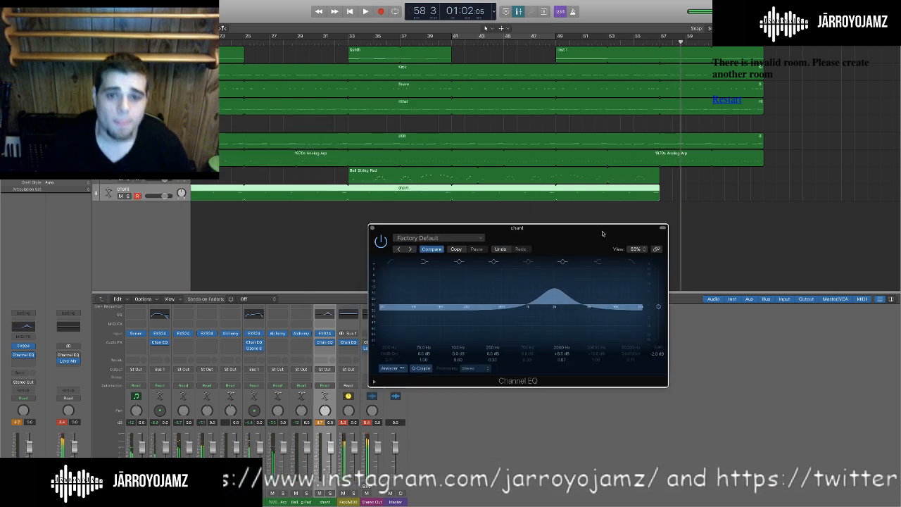
pyautogui.click(372, 229)
# Play the song from the beginning and solo the Synth track.
pyautogui.hscroll(-10, 332, 227)
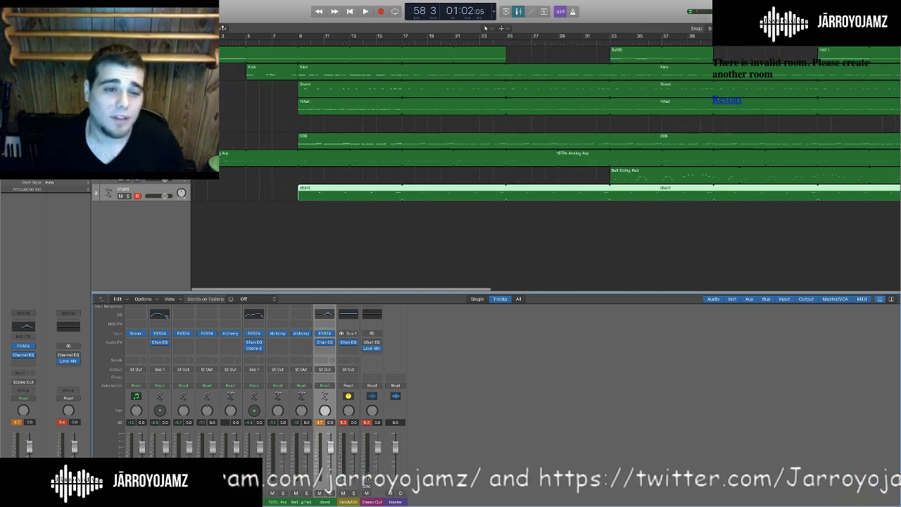
pyautogui.press('Return')
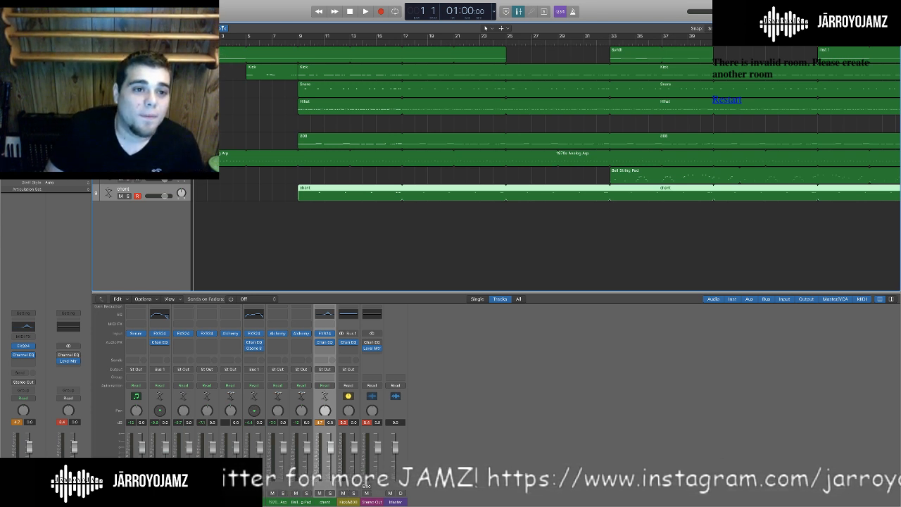
pyautogui.press('Return')
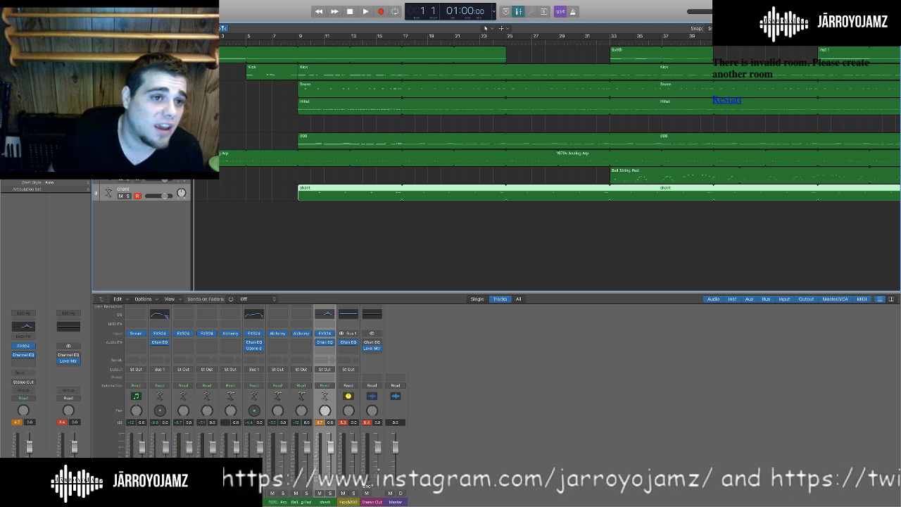
pyautogui.click(365, 12)
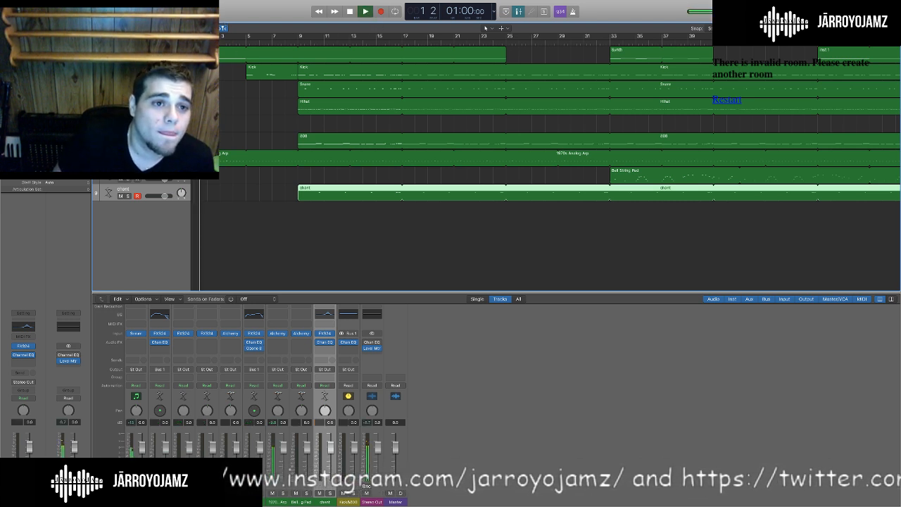
pyautogui.click(128, 57)
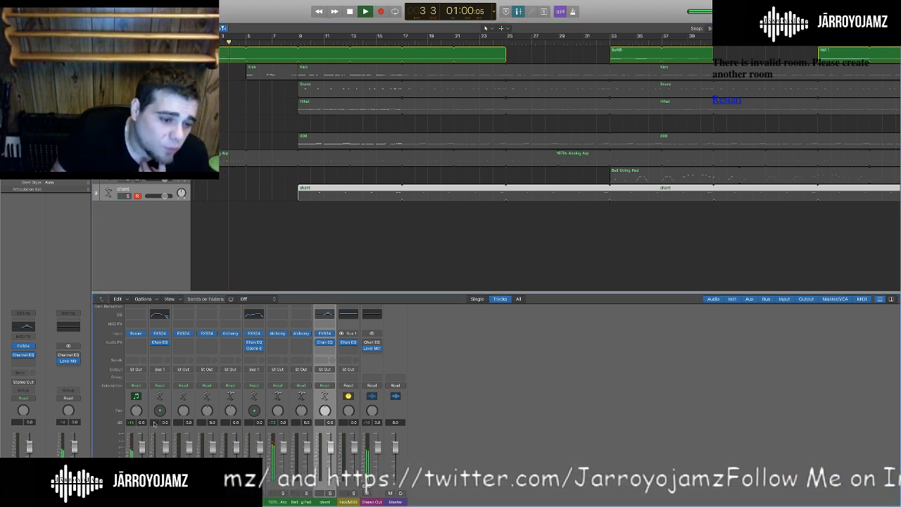
# Open the Synth track's Serum instrument and check its master volume while auditioning it against the cleared peak level.
pyautogui.click(137, 334)
pyautogui.moveTo(376, 185); pyautogui.dragTo(387, 117)
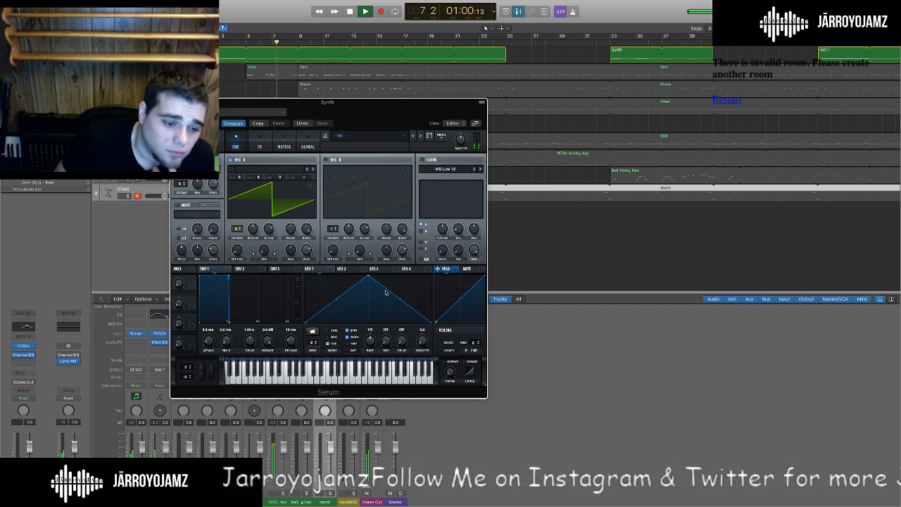
pyautogui.click(131, 423)
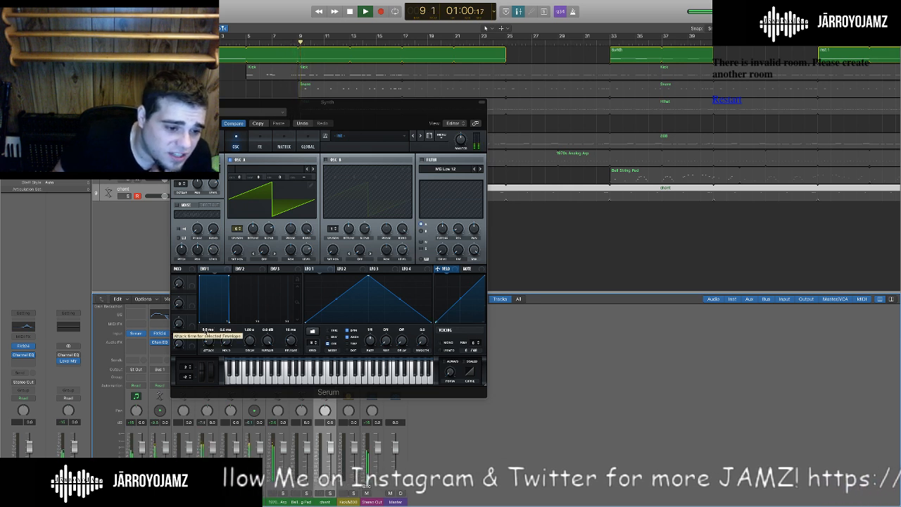
pyautogui.click(461, 139)
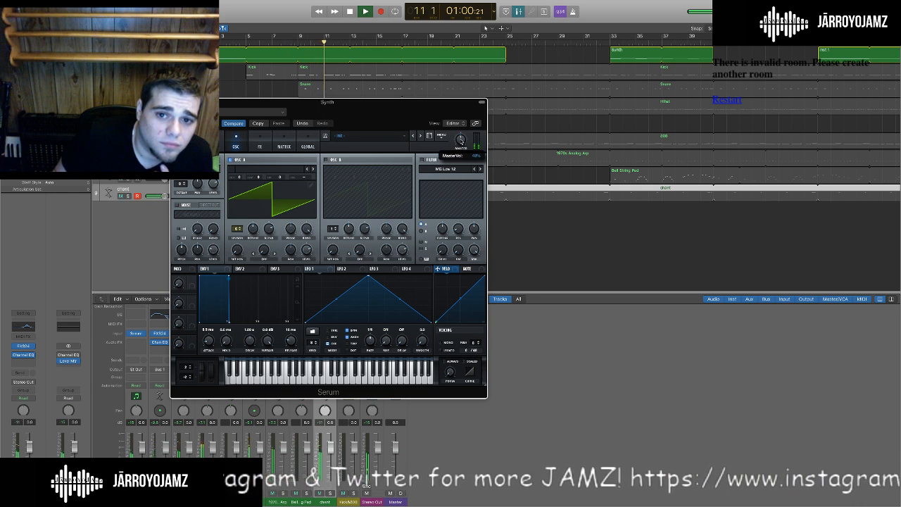
pyautogui.click(556, 222)
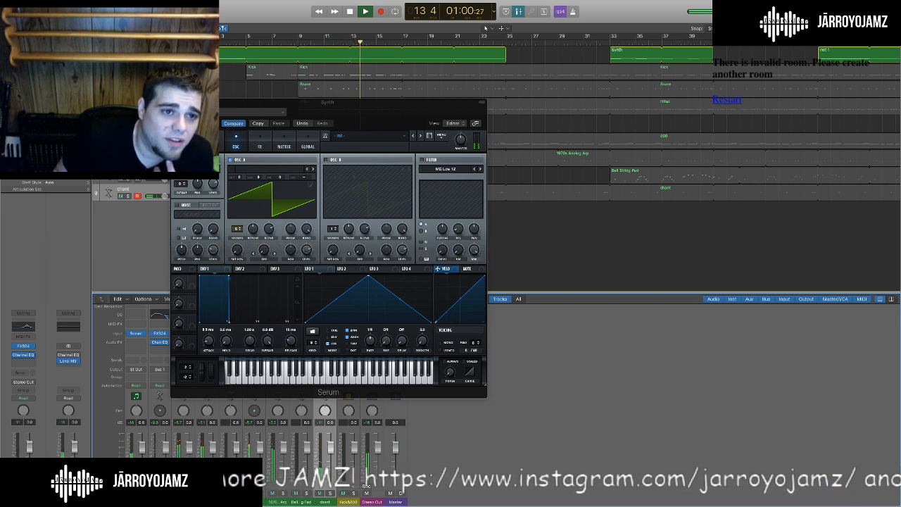
# Close Serum, switch the solo from the Synth to the Kick track, and audition the kick from bars 5 and 9.
pyautogui.press('super+w')
pyautogui.click(128, 58)
pyautogui.click(128, 75)
pyautogui.click(246, 43)
pyautogui.click(299, 43)
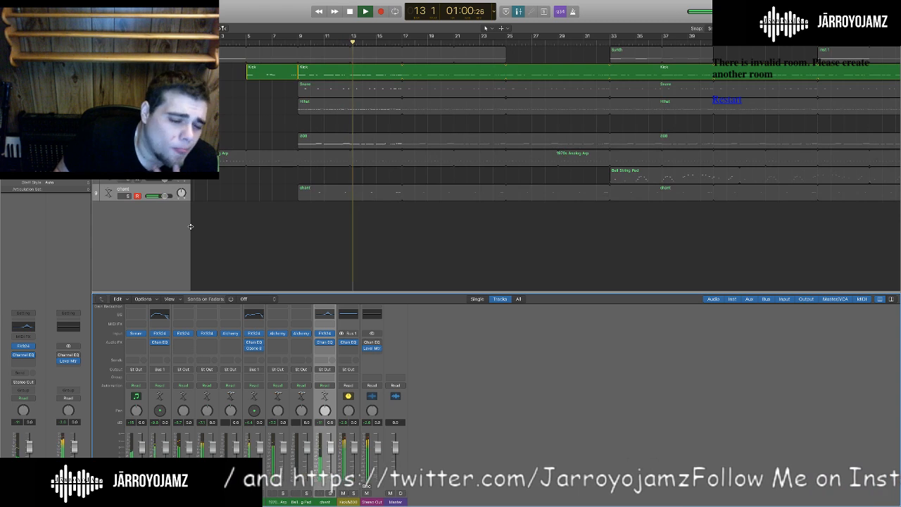
pyautogui.click(128, 76)
pyautogui.click(128, 93)
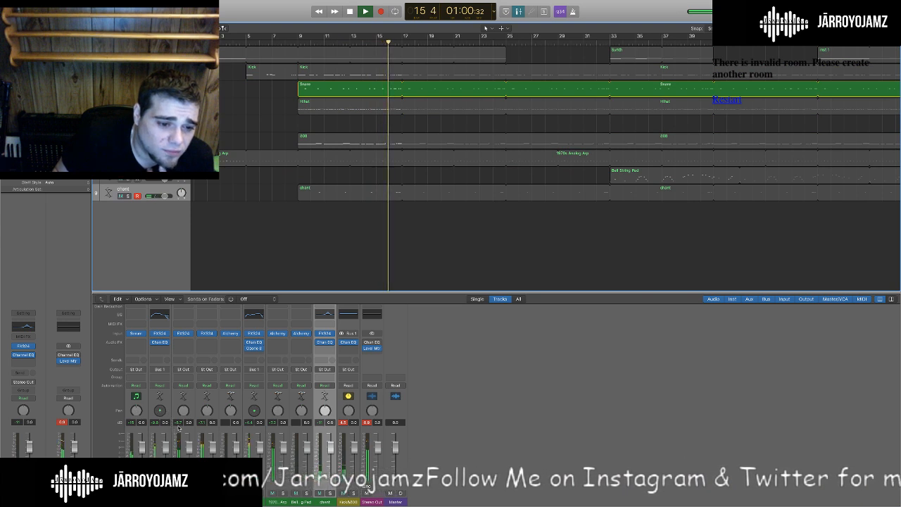
pyautogui.click(173, 384)
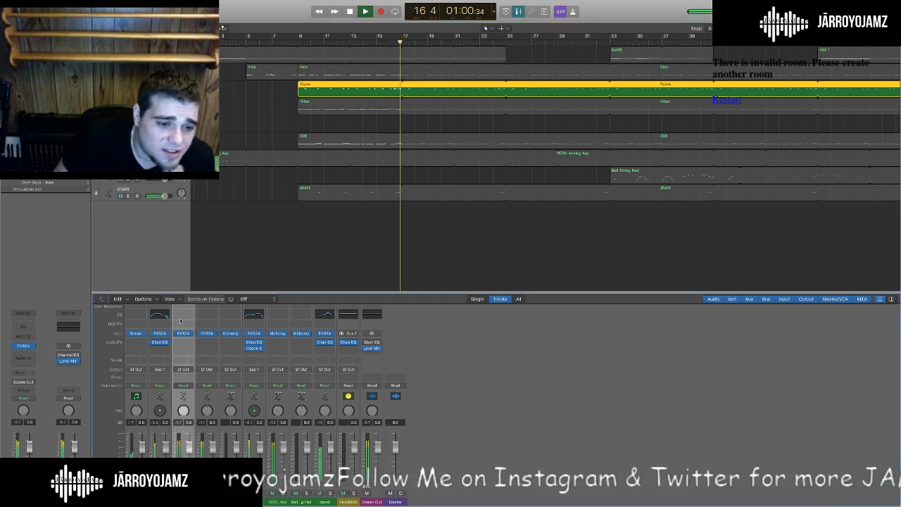
# Lower the volume in the Snare's EXS24 in stages, clearing its peak level between changes, and close the instrument.
pyautogui.click(183, 334)
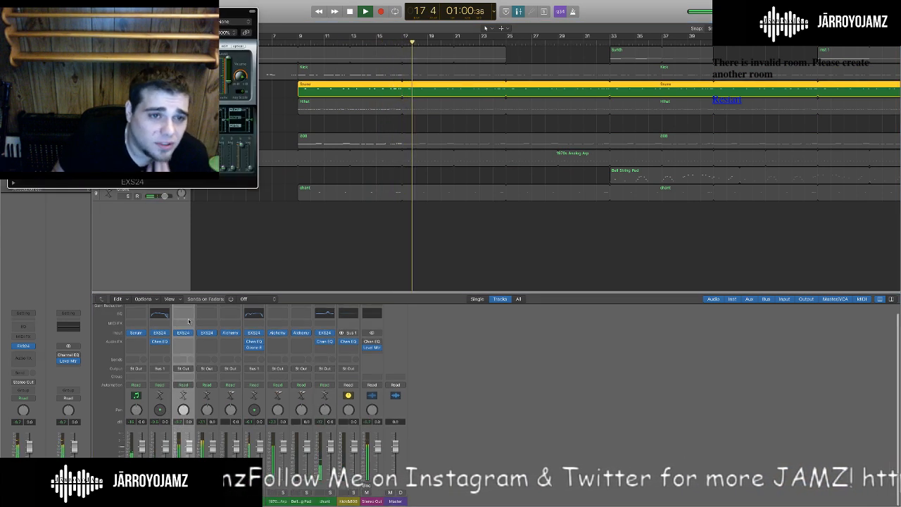
pyautogui.moveTo(159, 12); pyautogui.dragTo(183, 60)
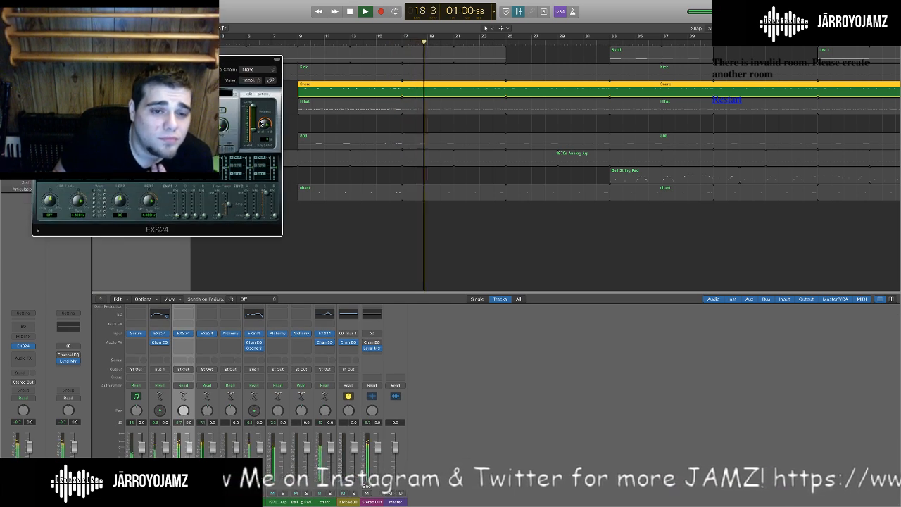
pyautogui.moveTo(264, 124); pyautogui.dragTo(265, 127)
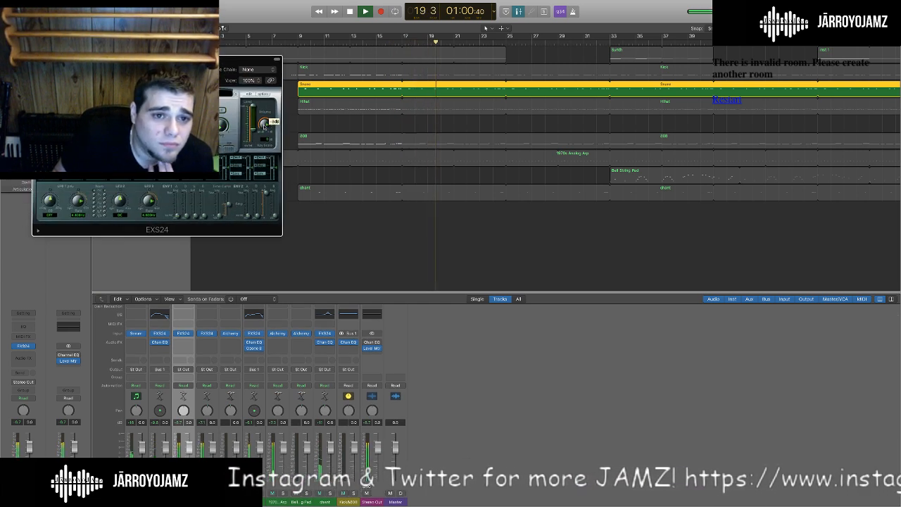
pyautogui.click(181, 424)
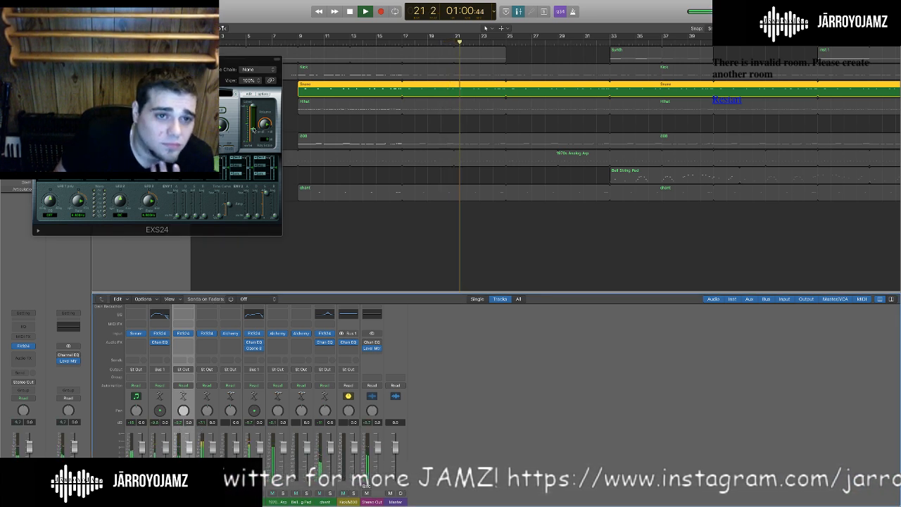
pyautogui.click(264, 127)
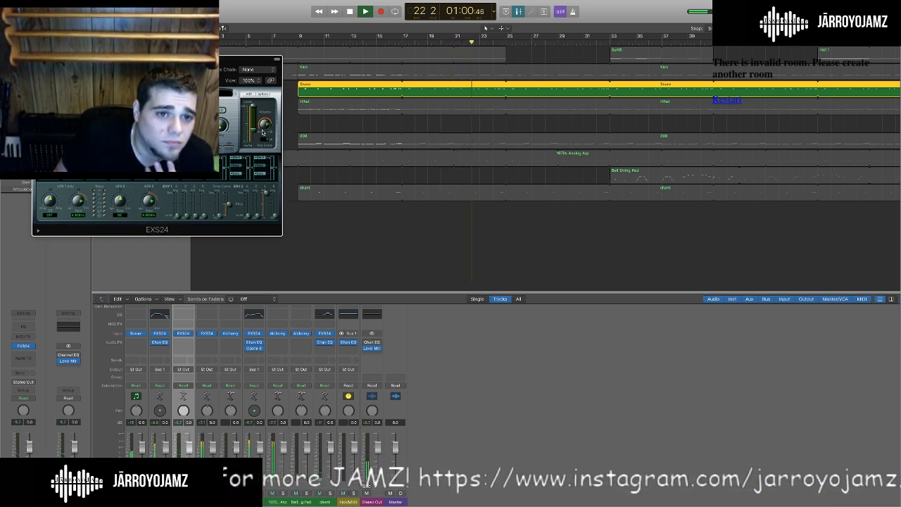
pyautogui.click(194, 438)
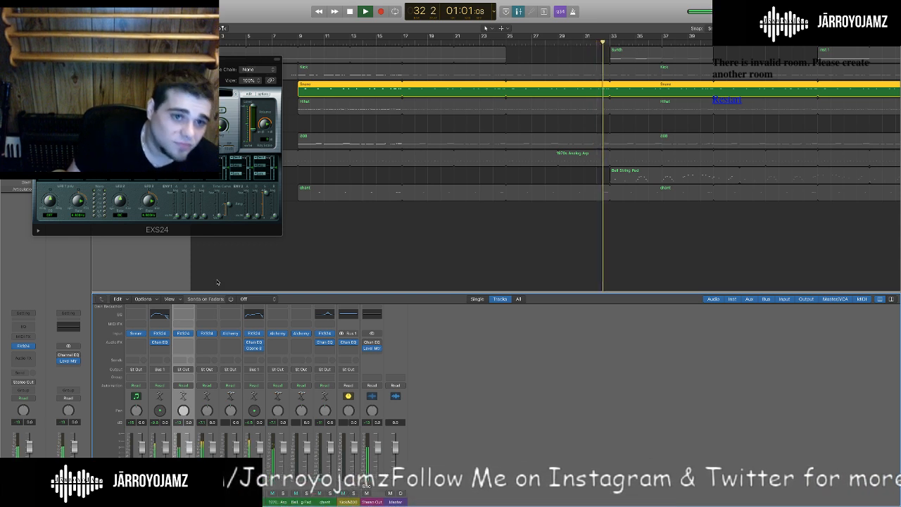
pyautogui.click(38, 60)
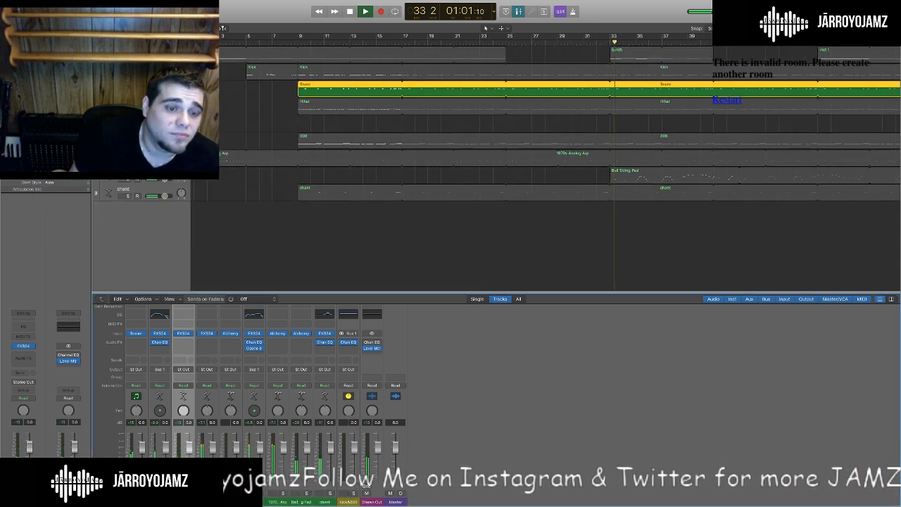
# Switch the solo from the Snare to the Hihat track and lower the volume in the Hihat's EXS24.
pyautogui.click(127, 92)
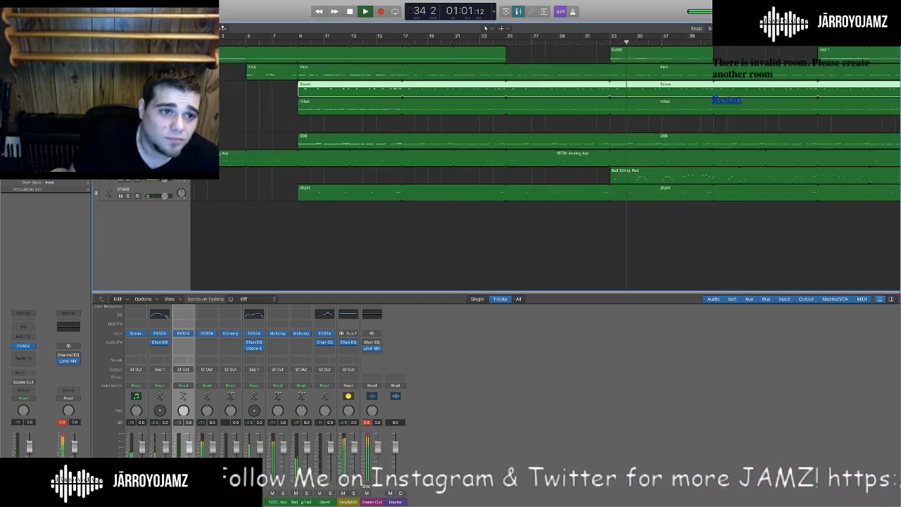
pyautogui.click(127, 110)
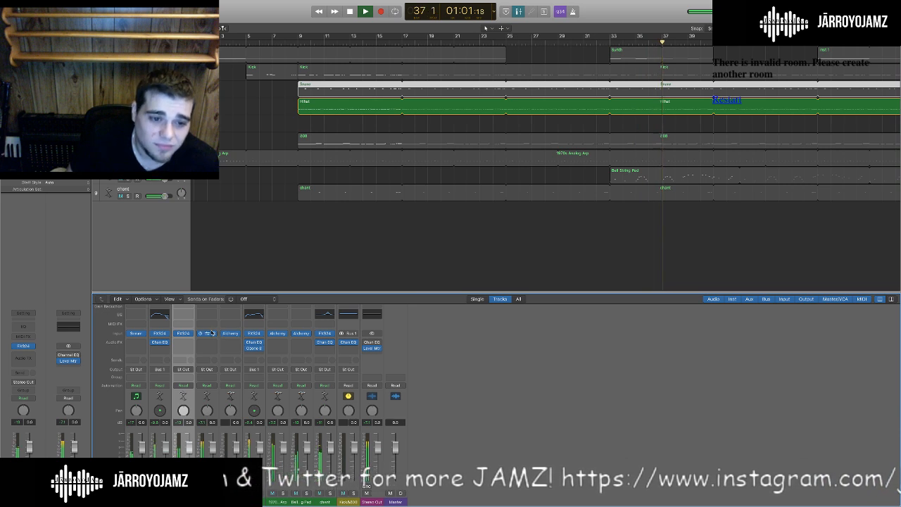
pyautogui.scroll(1, 213, 339)
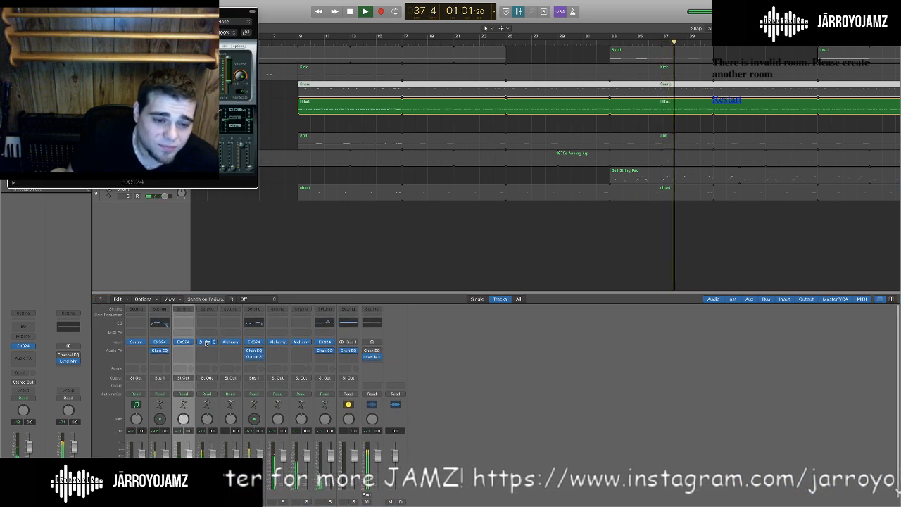
pyautogui.click(206, 344)
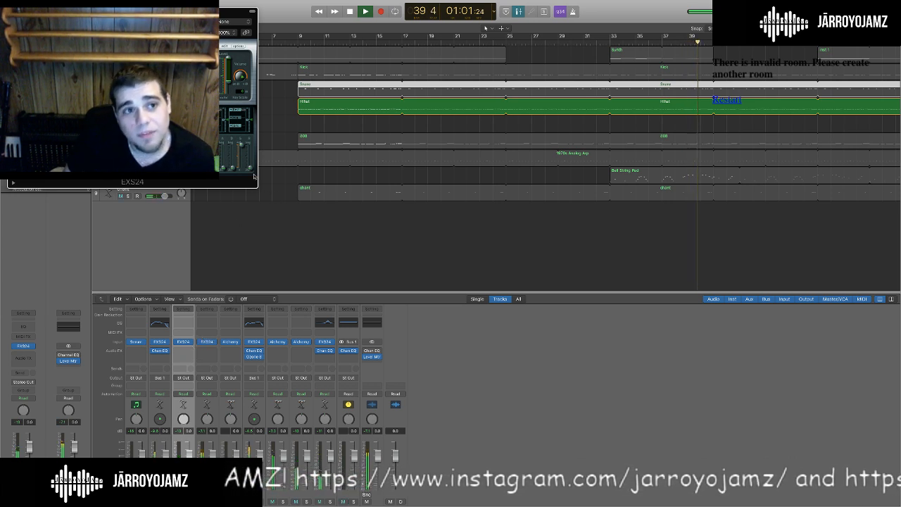
pyautogui.moveTo(240, 11); pyautogui.dragTo(456, 91)
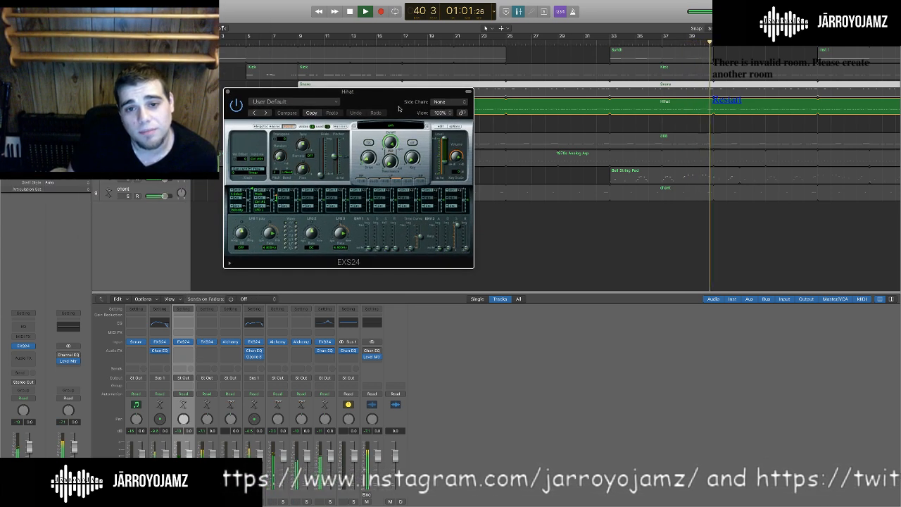
pyautogui.click(439, 126)
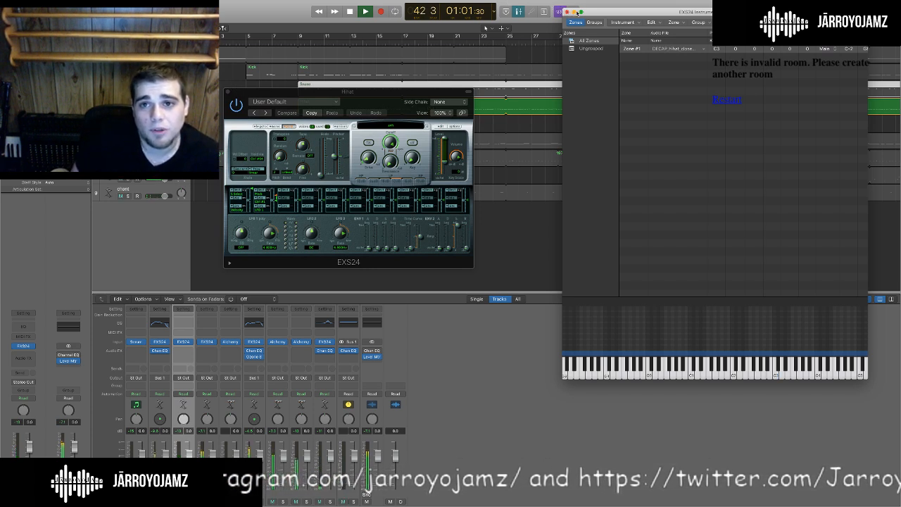
pyautogui.click(567, 13)
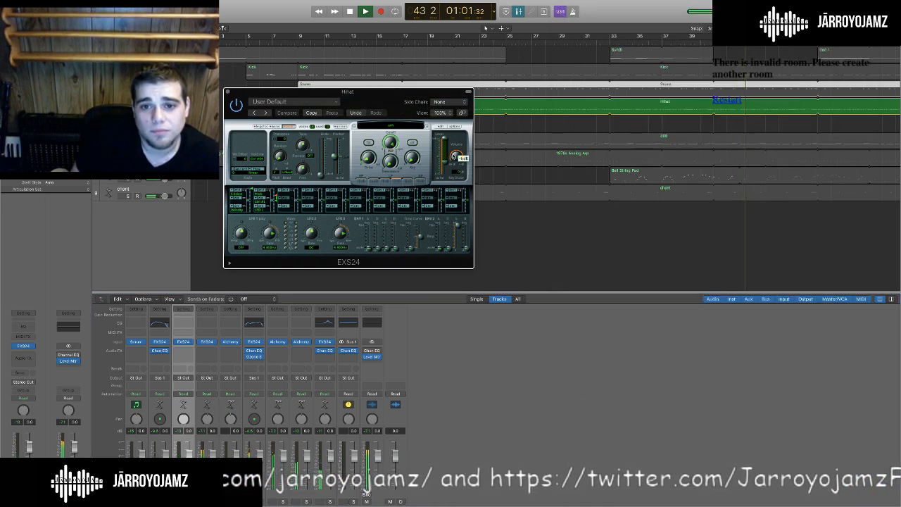
pyautogui.moveTo(454, 157); pyautogui.dragTo(455, 152)
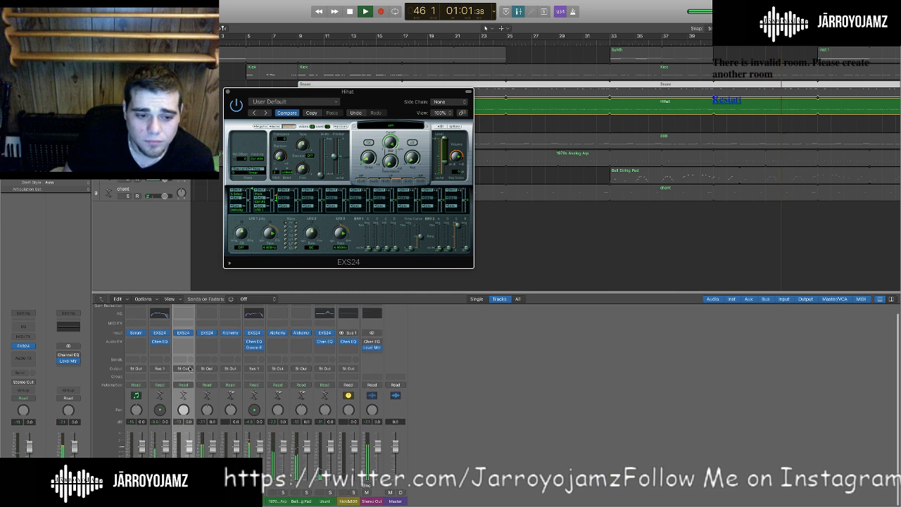
# Reduce the Hihat's EXS24 volume further while rechecking its cleared peak level, leaving the instrument closed.
pyautogui.click(210, 339)
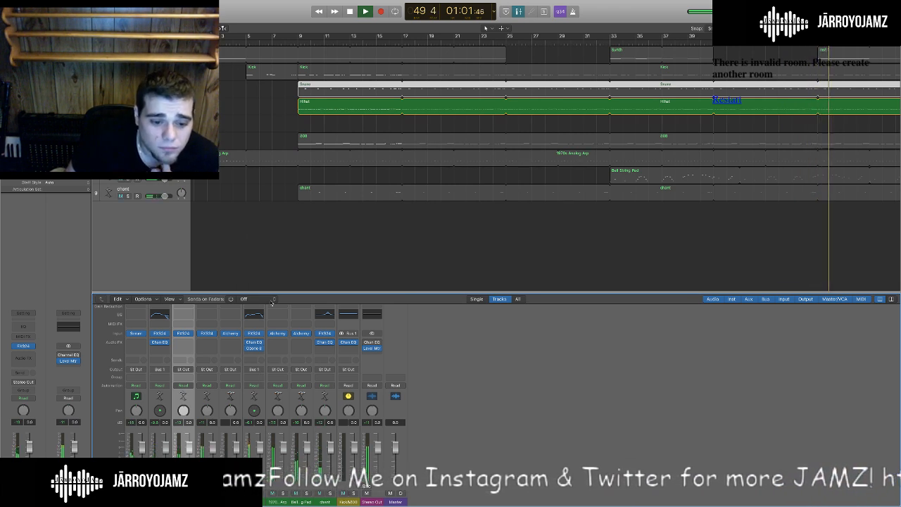
pyautogui.click(201, 335)
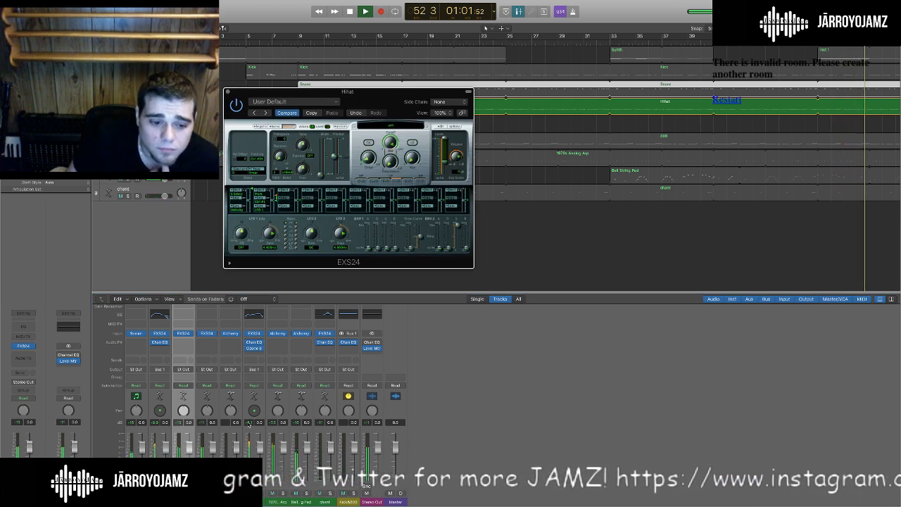
pyautogui.click(205, 424)
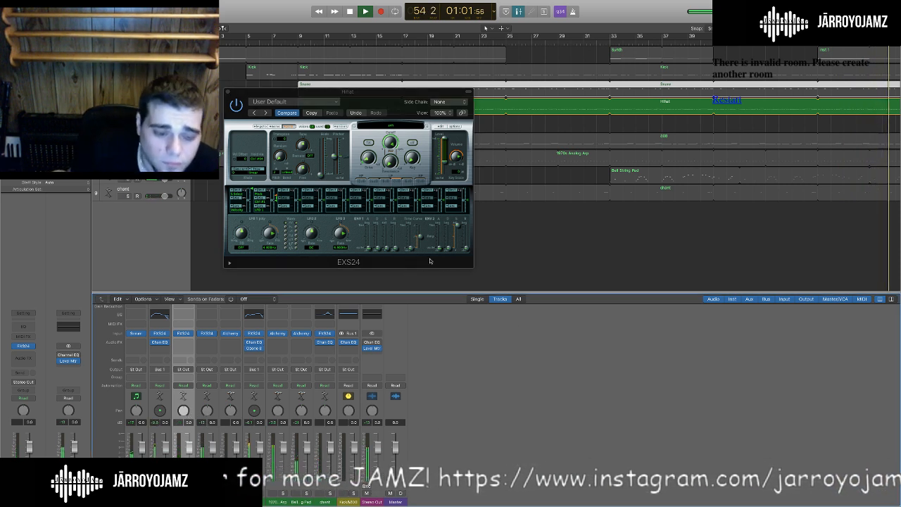
pyautogui.click(462, 161)
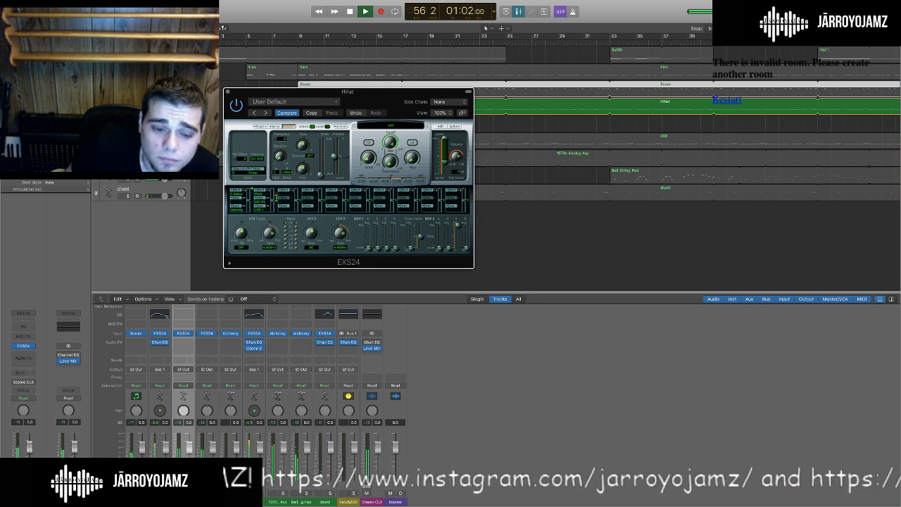
pyautogui.scroll(1, 209, 446)
pyautogui.click(198, 446)
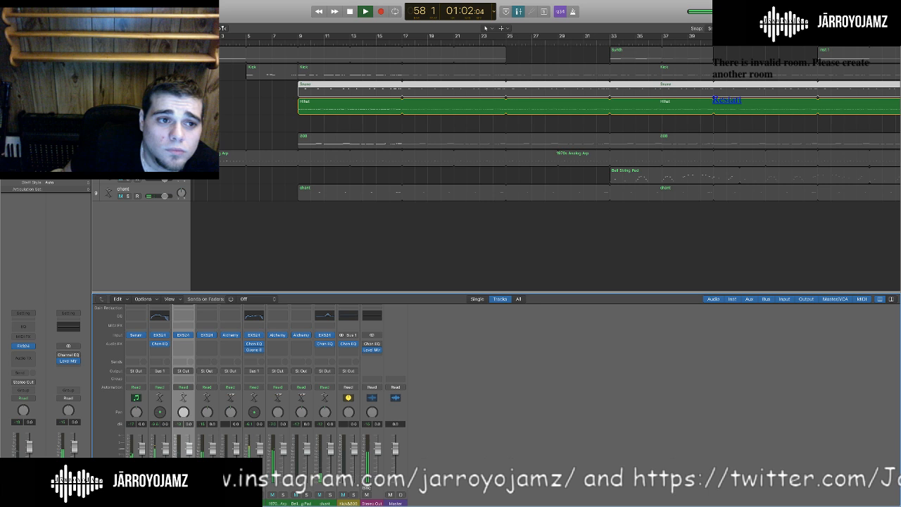
# Unsolo the Hihat and delete the empty Alchemy track between the Hihat and 808 tracks.
pyautogui.press('super+a')
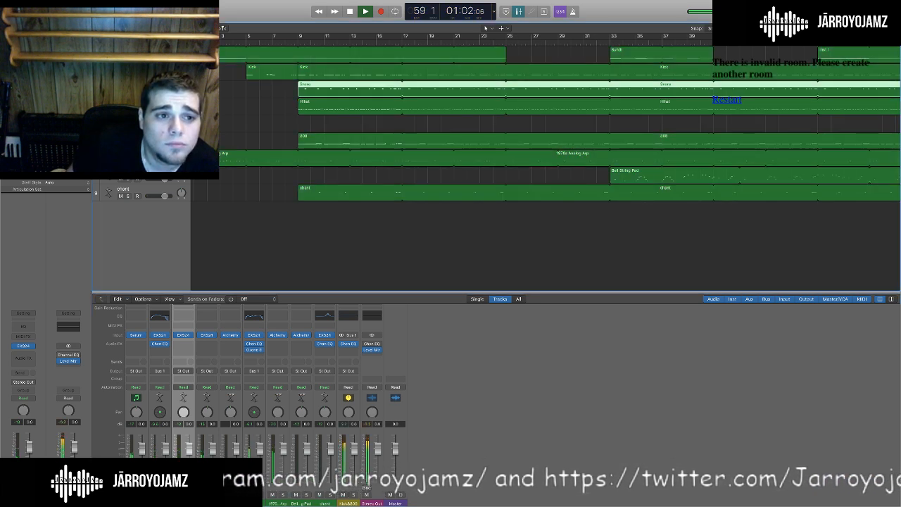
pyautogui.press('m')
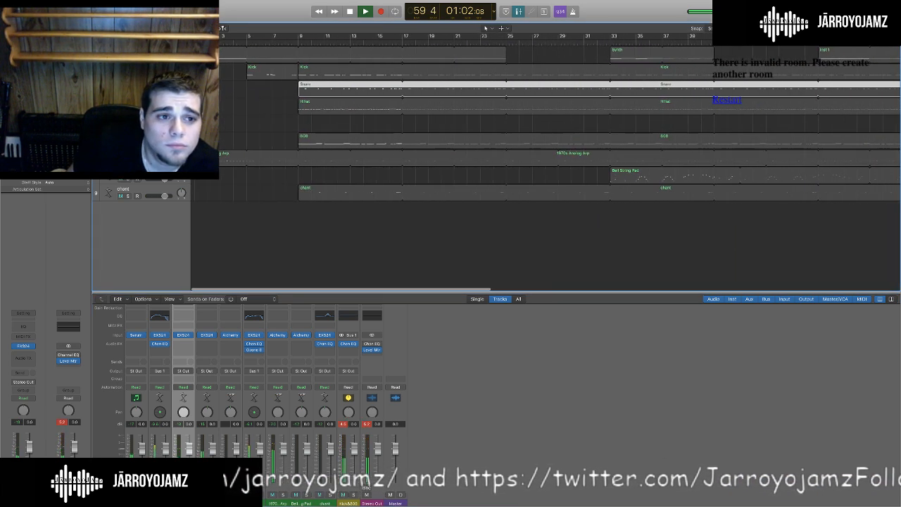
pyautogui.rightClick(133, 184)
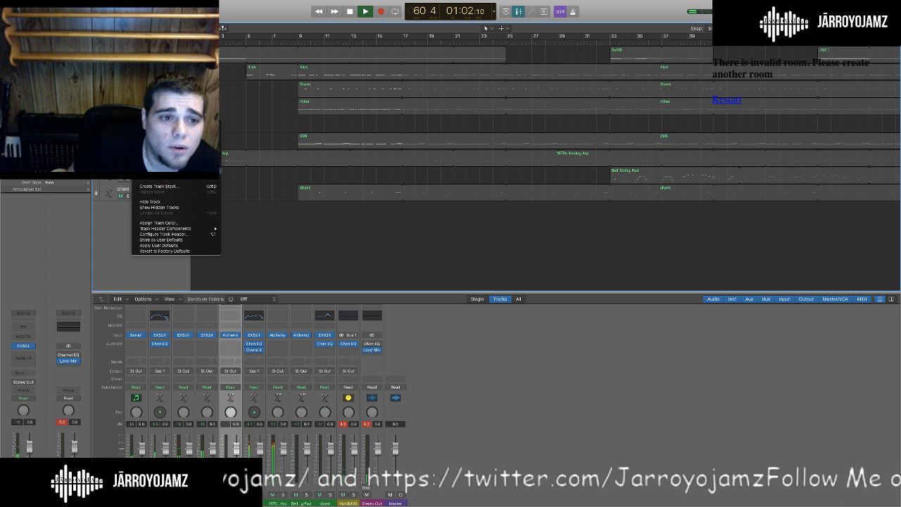
pyautogui.click(162, 171)
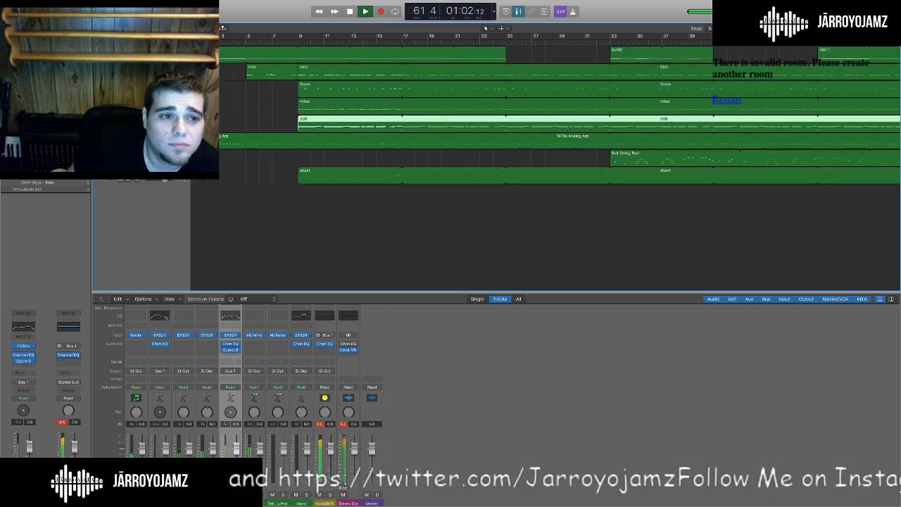
# Solo only the 808 track and play it from bar 9.
pyautogui.press('s')
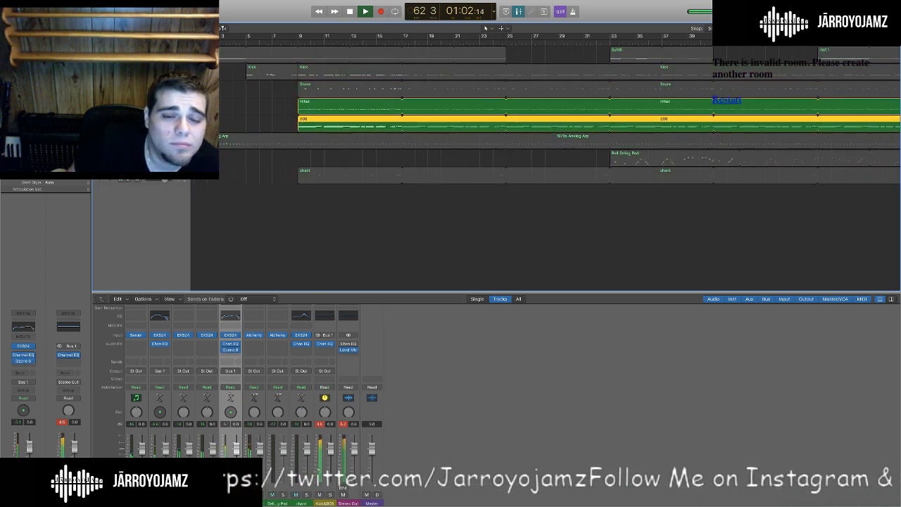
pyautogui.click(137, 109)
pyautogui.hscroll(5, 256, 43)
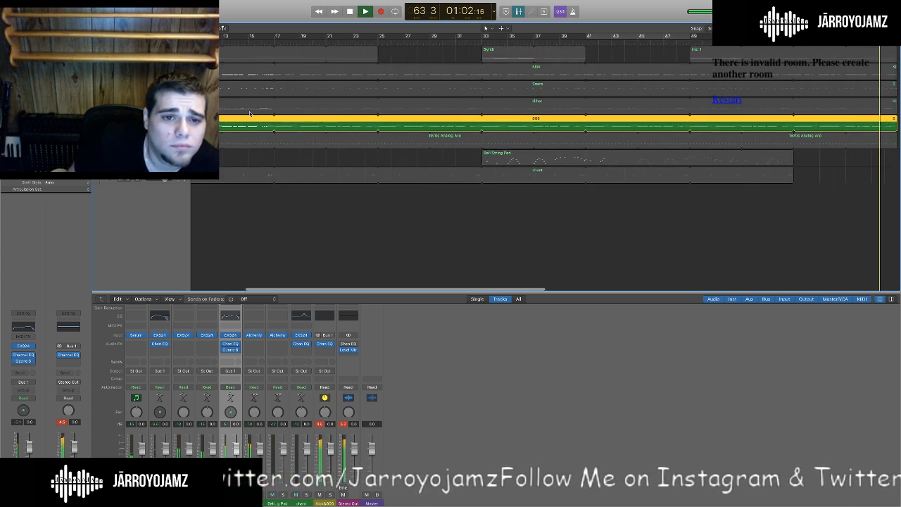
pyautogui.hscroll(-5, 257, 43)
pyautogui.click(306, 37)
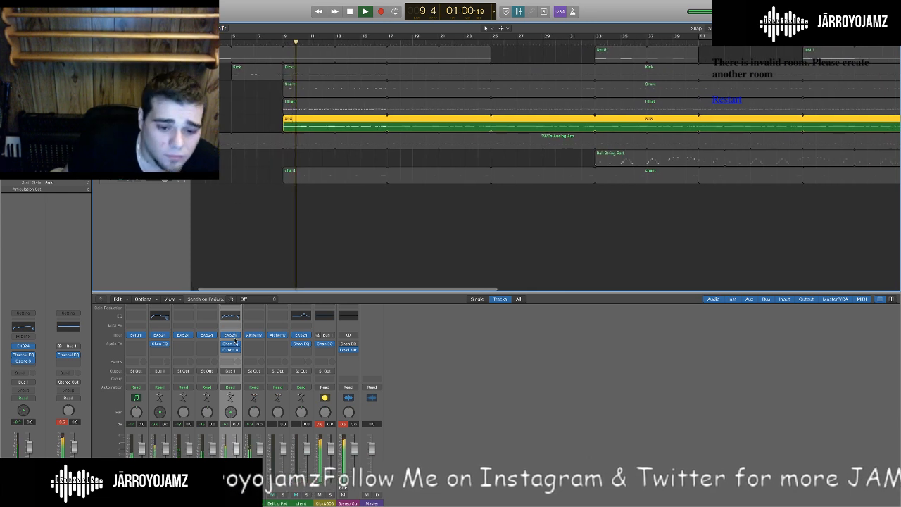
# Open the 808 track's EXS24 and lower its volume, clearing the channel's peak level to recheck it.
pyautogui.scroll(1, 230, 345)
pyautogui.moveTo(231, 352)
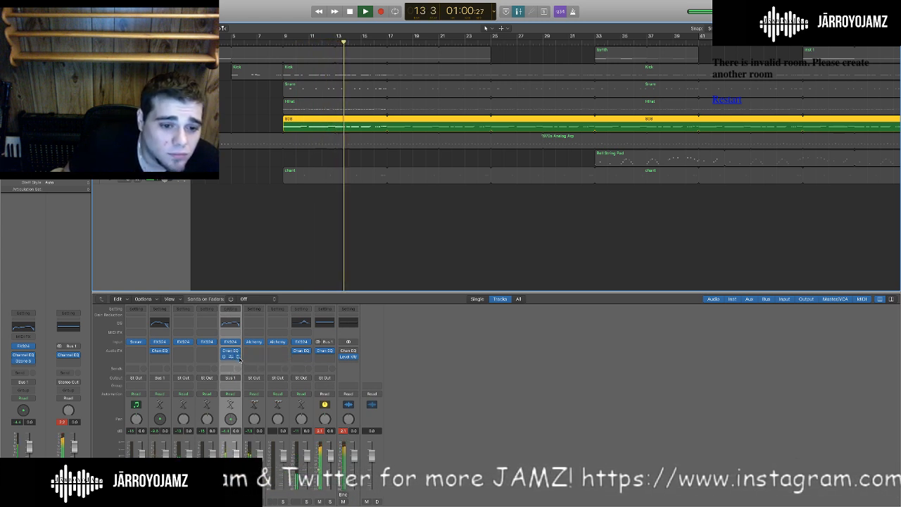
pyautogui.click(231, 342)
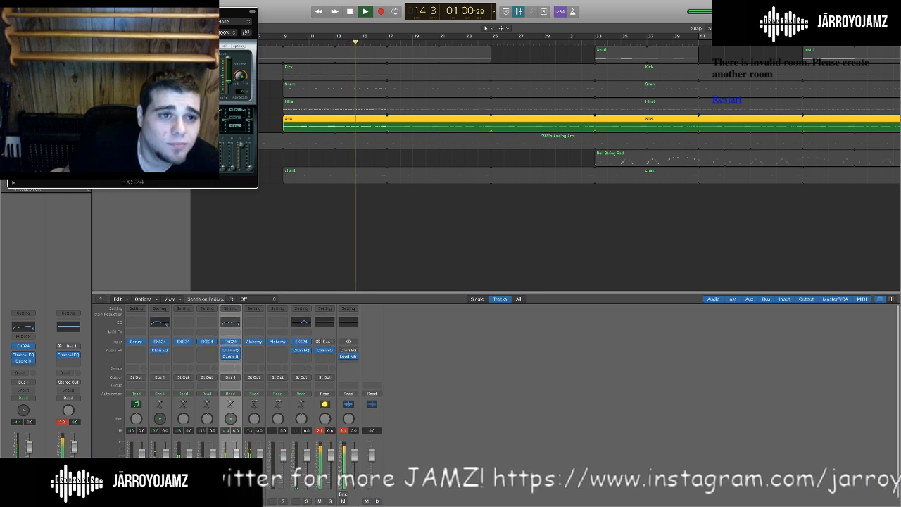
pyautogui.moveTo(236, 11); pyautogui.dragTo(299, 76)
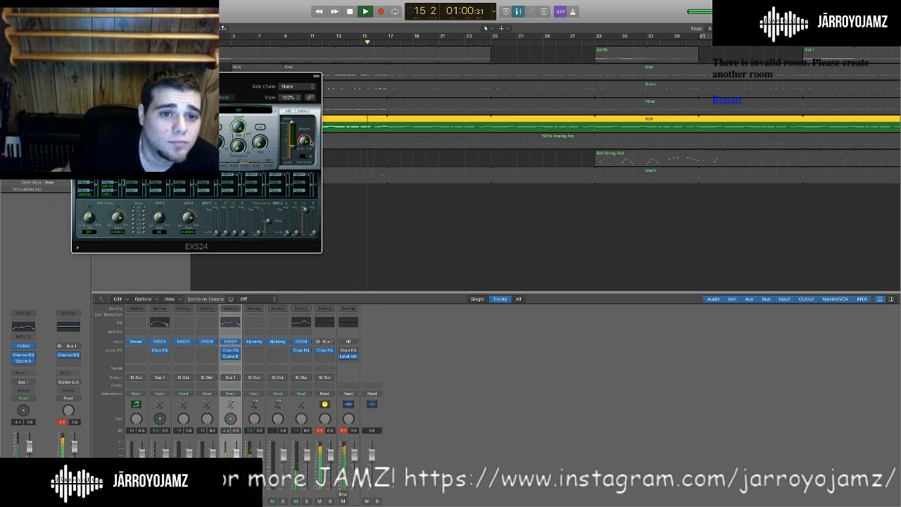
pyautogui.click(225, 438)
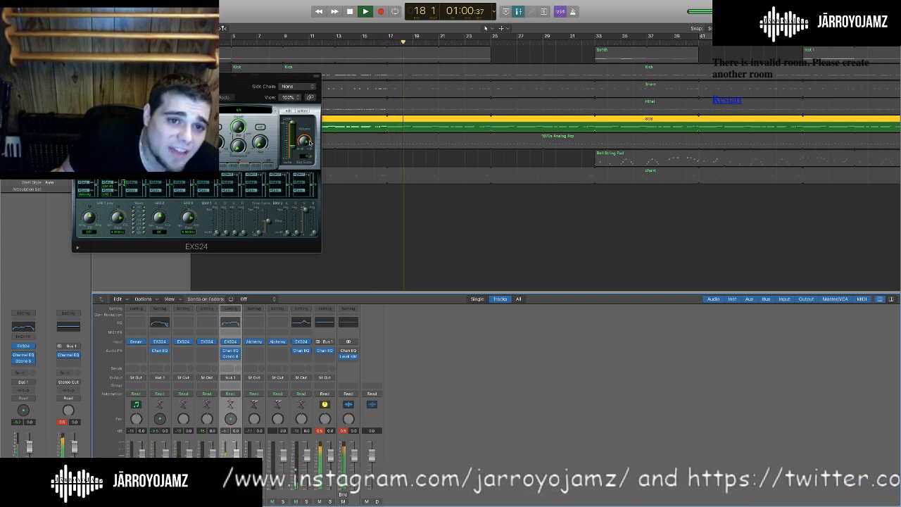
pyautogui.click(307, 141)
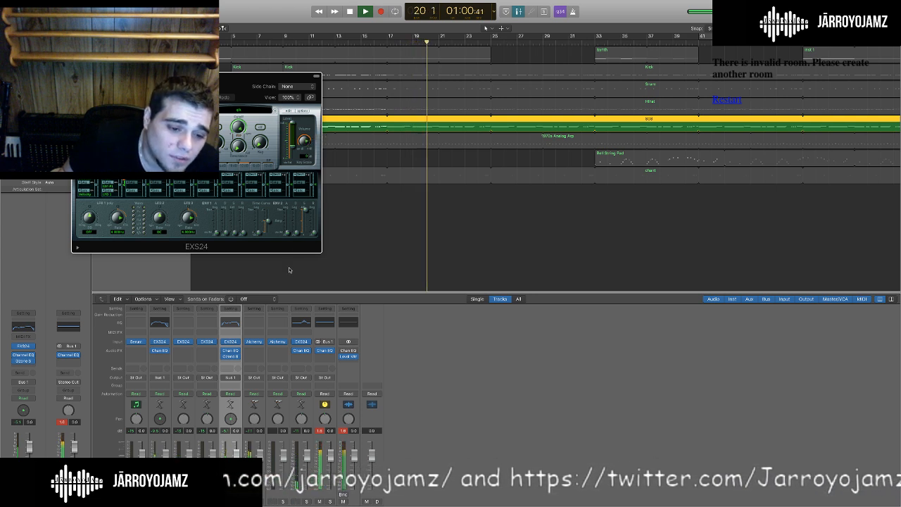
# Reduce the 808's EXS24 volume further while rechecking its cleared peak level, and close the instrument.
pyautogui.click(228, 436)
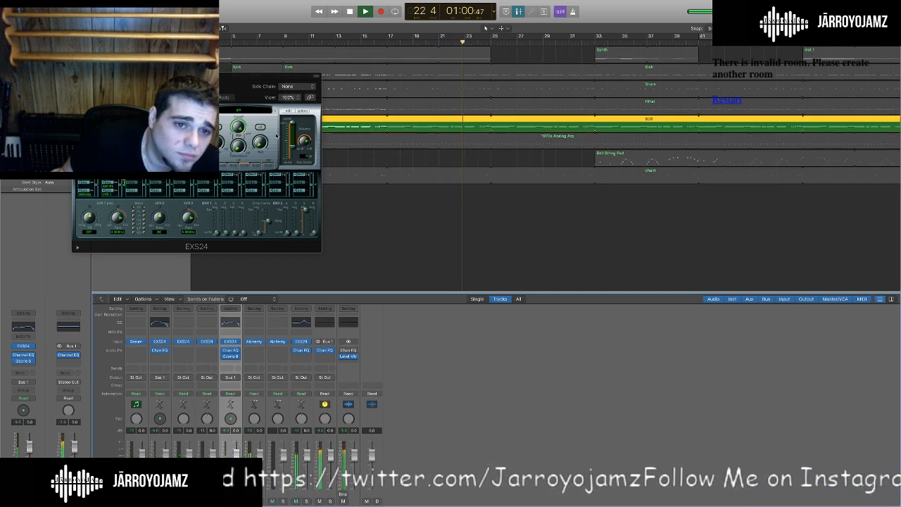
pyautogui.click(304, 140)
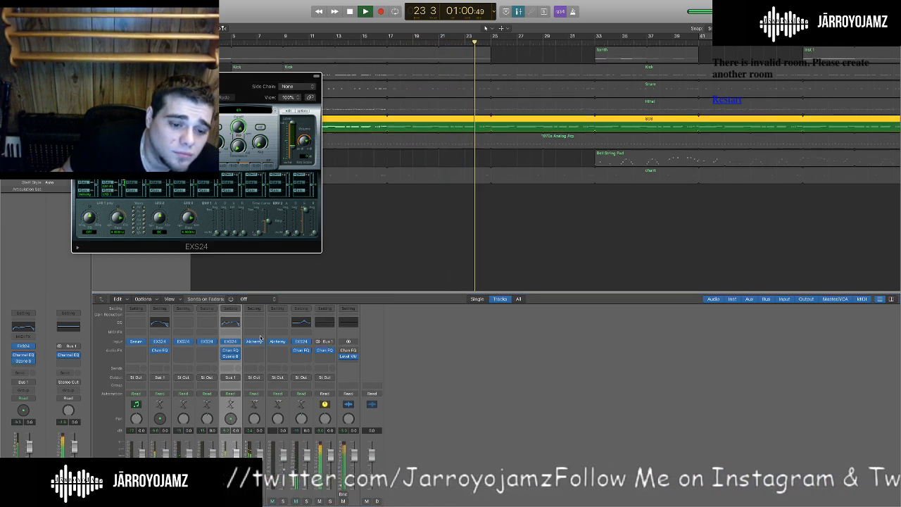
pyautogui.click(224, 432)
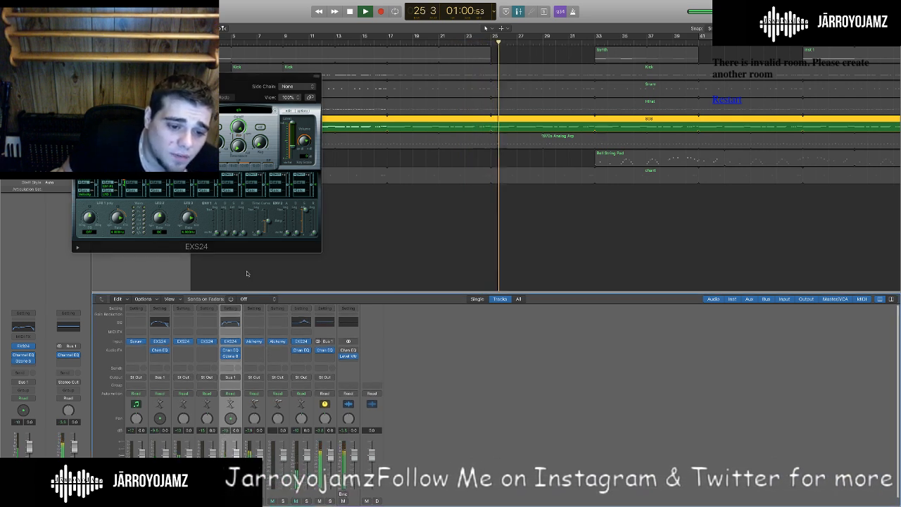
pyautogui.click(306, 142)
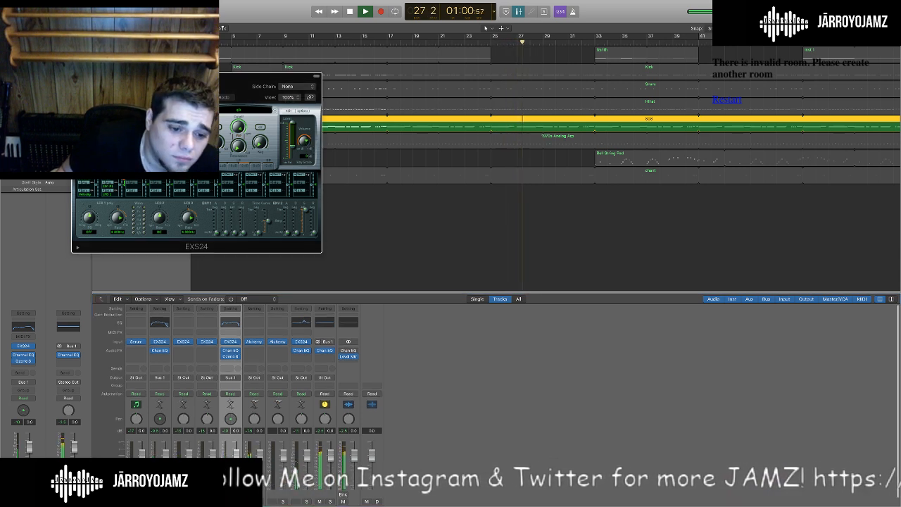
pyautogui.click(225, 430)
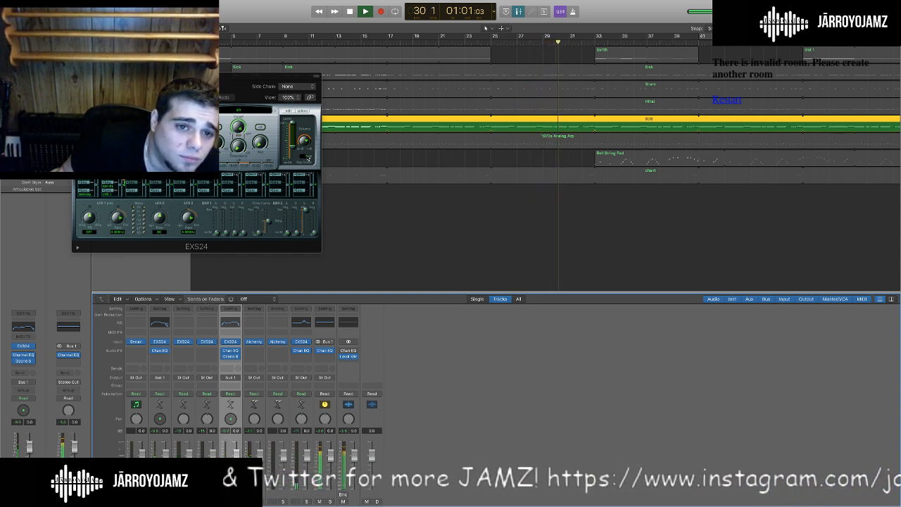
pyautogui.click(307, 145)
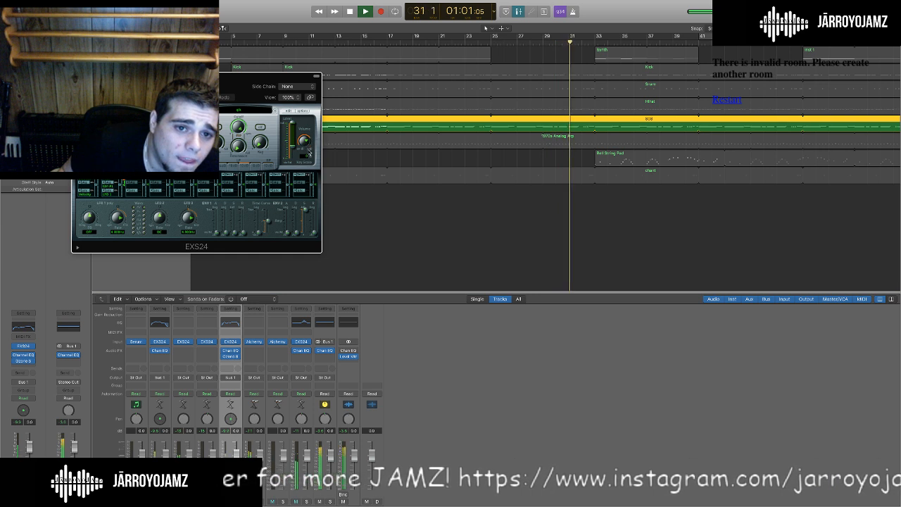
pyautogui.press('super+w')
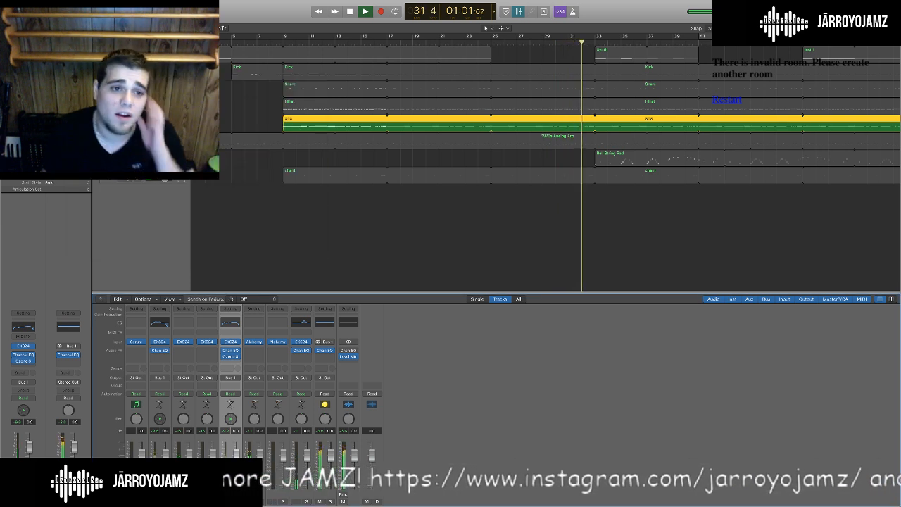
# Switch the solo from the 808 to the 1970s Analog Arp track and open its Alchemy instrument.
pyautogui.press('s')
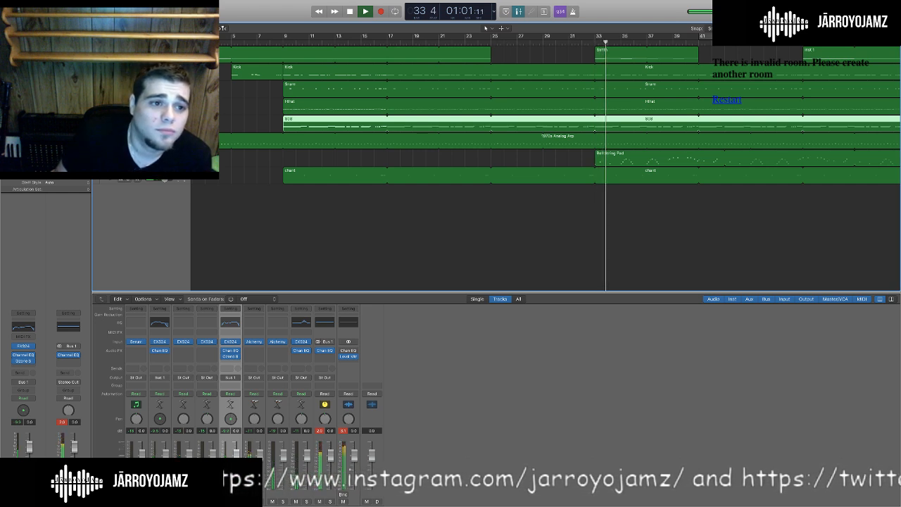
pyautogui.click(129, 144)
pyautogui.hscroll(-1, 223, 171)
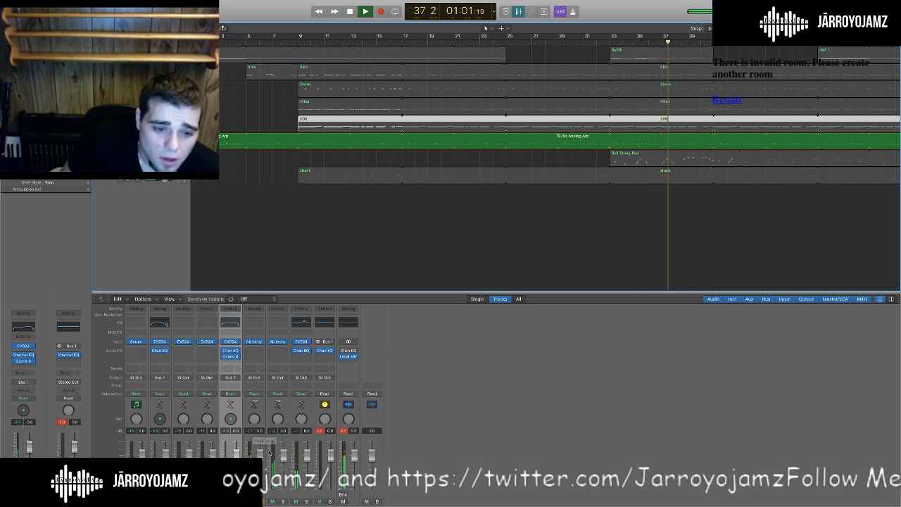
pyautogui.scroll(-1, 257, 429)
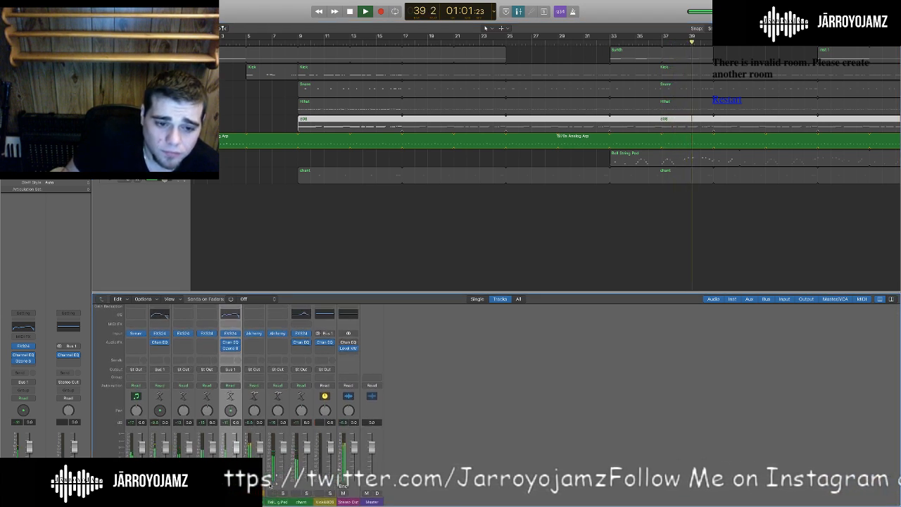
pyautogui.click(256, 335)
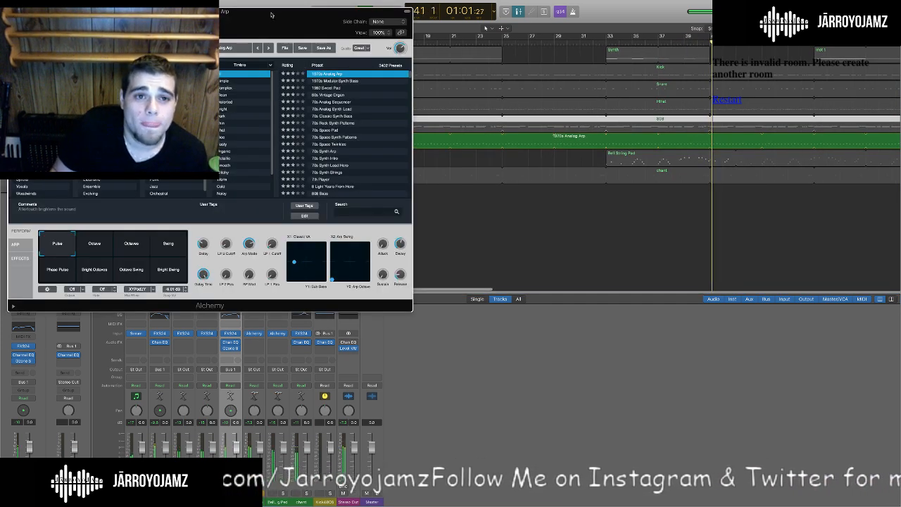
pyautogui.moveTo(272, 13); pyautogui.dragTo(341, 26)
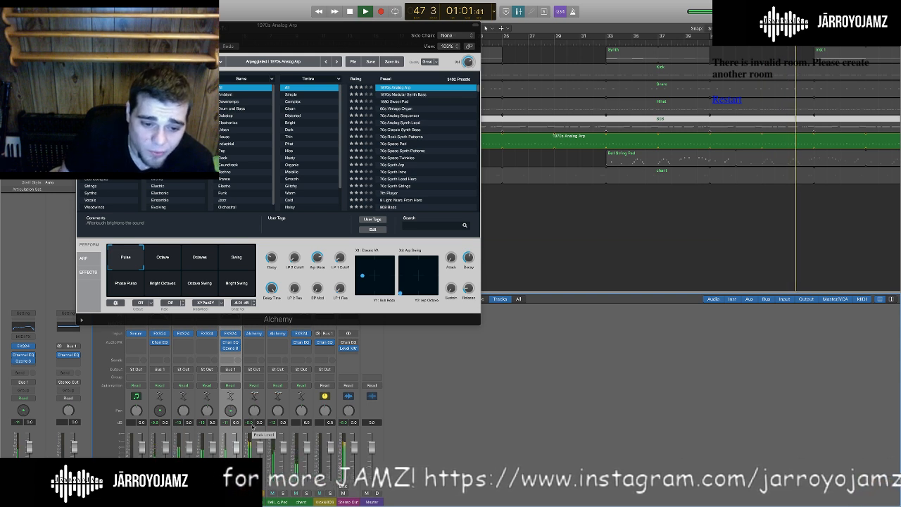
# Lower the overall volume in the 1970s Analog Arp's Alchemy, recheck the track's level and close the instrument.
pyautogui.scroll(1, 256, 368)
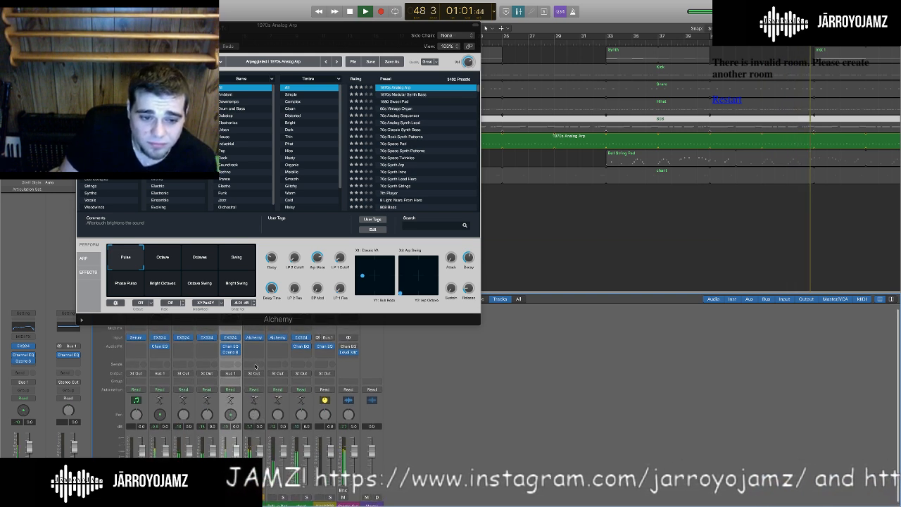
pyautogui.click(556, 199)
pyautogui.click(471, 63)
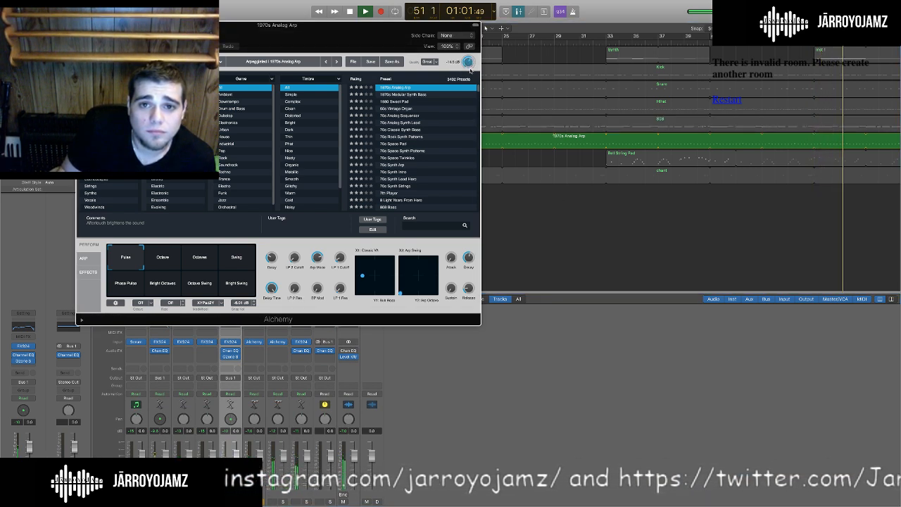
pyautogui.scroll(-1, 439, 423)
pyautogui.click(439, 427)
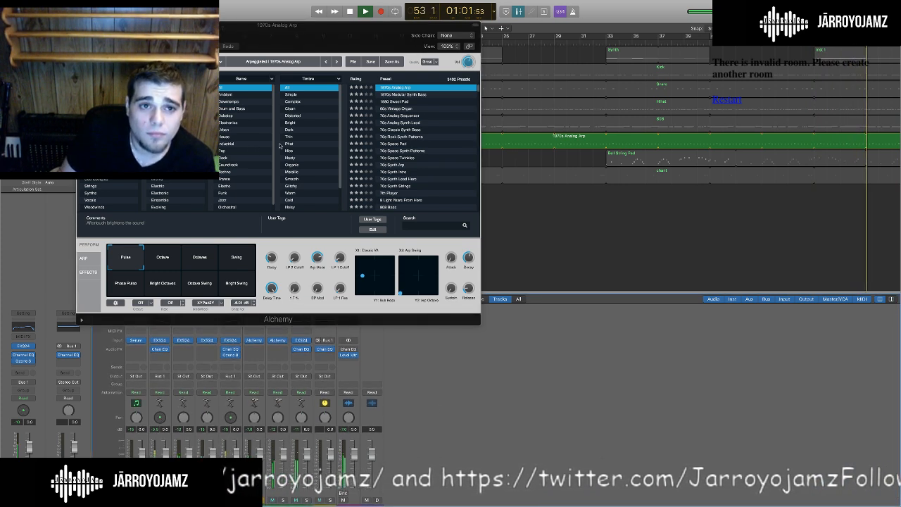
pyautogui.hscroll(-1, 318, 43)
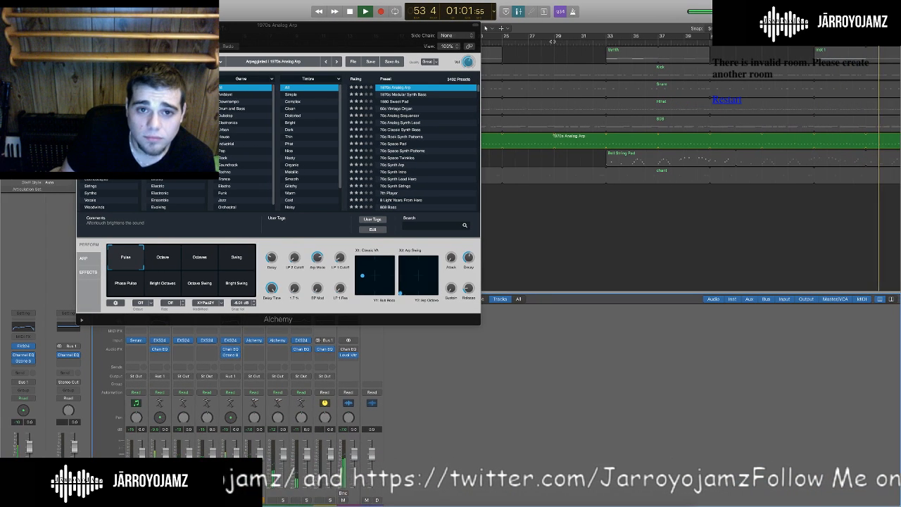
pyautogui.moveTo(331, 55); pyautogui.dragTo(596, 34)
pyautogui.scroll(-1, 254, 342)
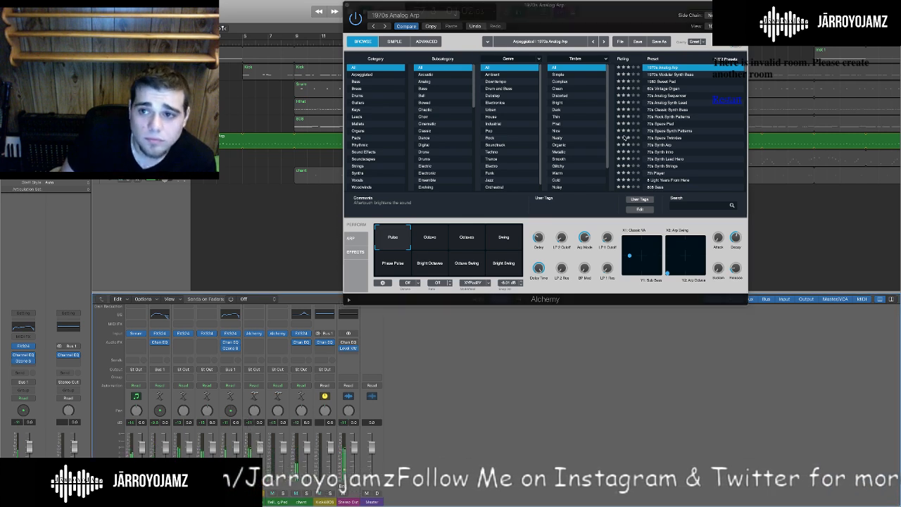
pyautogui.scroll(-2, 624, 138)
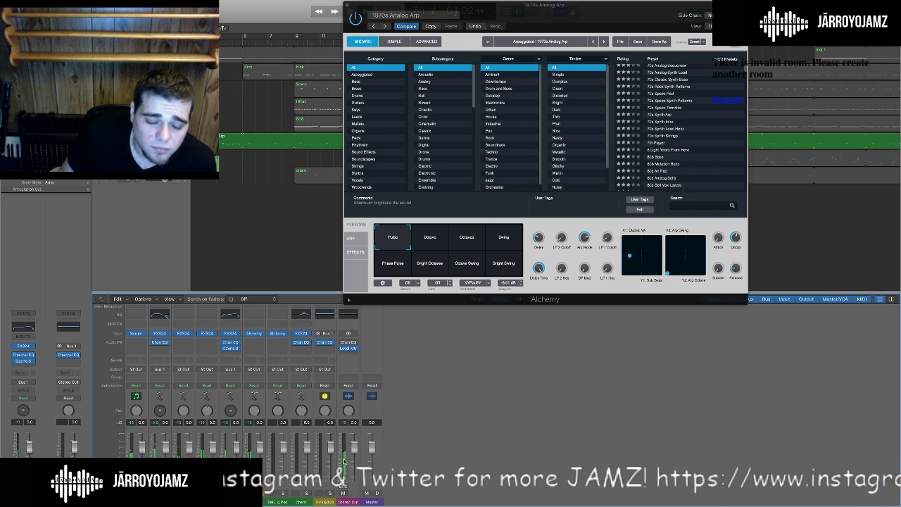
pyautogui.scroll(-1, 591, 132)
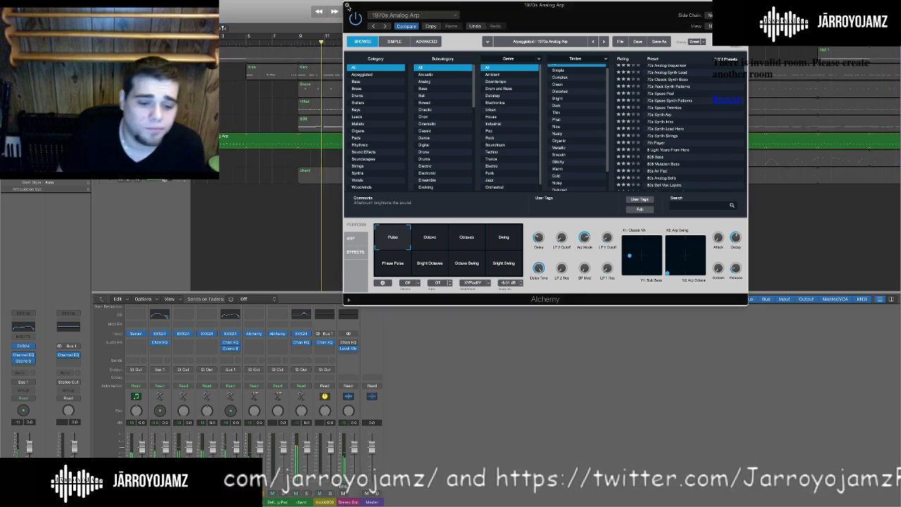
pyautogui.click(347, 6)
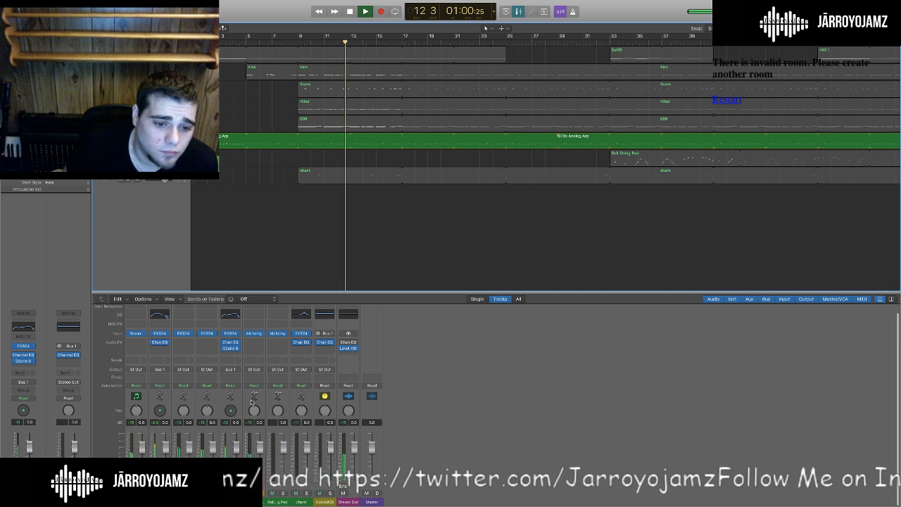
# Switch the solo from the 1970s Analog Arp to the Bell String Pad track and play it from bar 33.
pyautogui.scroll(1, 271, 392)
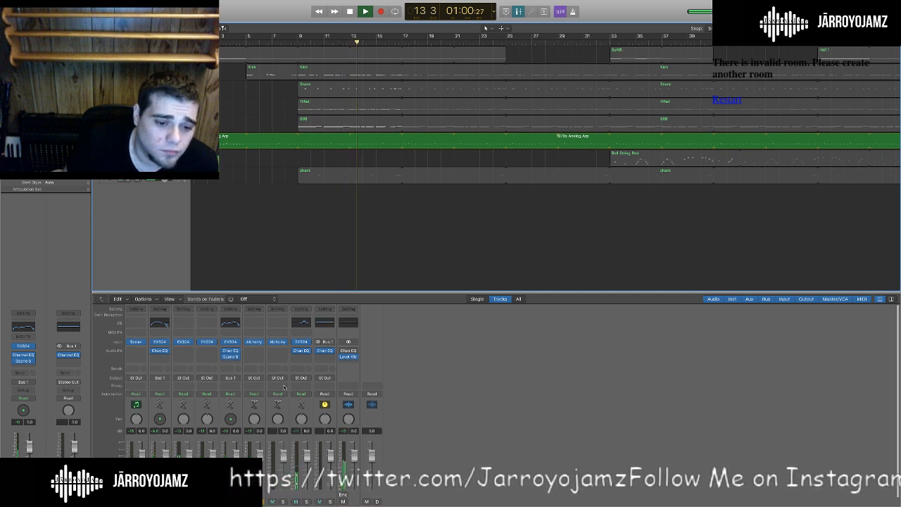
pyautogui.scroll(-1, 284, 389)
pyautogui.click(128, 145)
pyautogui.click(128, 162)
pyautogui.click(608, 42)
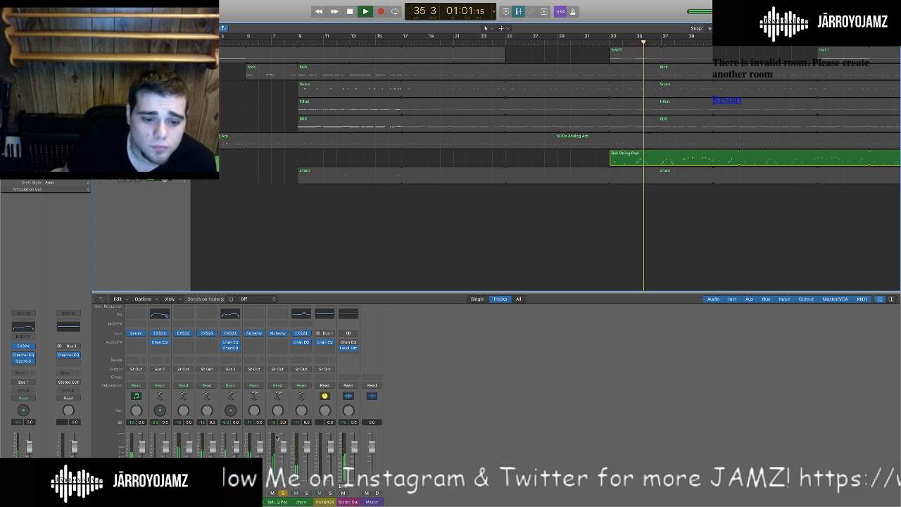
# Lower the overall volume in the Bell String Pad's Alchemy instrument and close it.
pyautogui.click(277, 334)
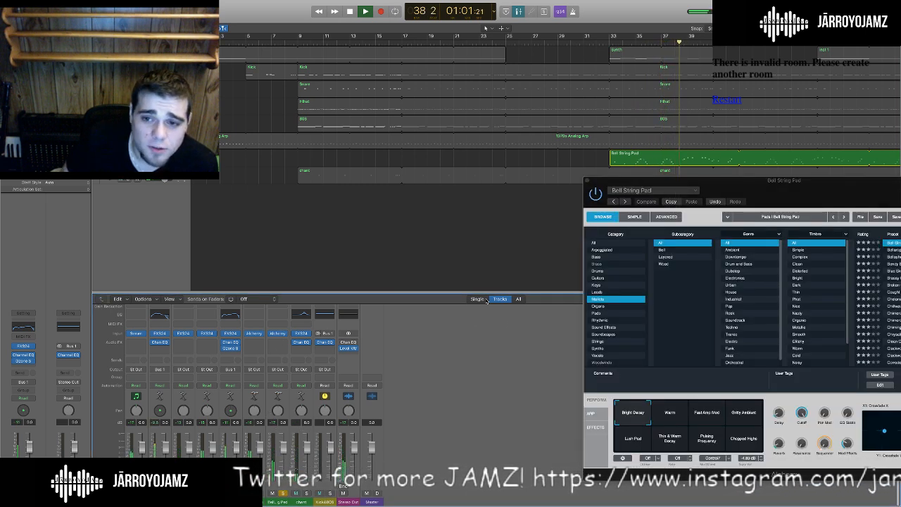
pyautogui.moveTo(846, 195); pyautogui.dragTo(650, 157)
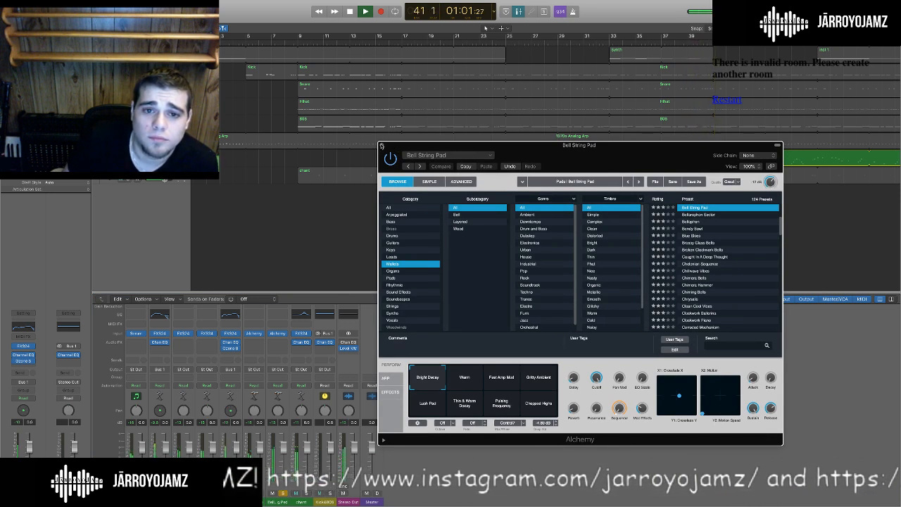
pyautogui.click(382, 146)
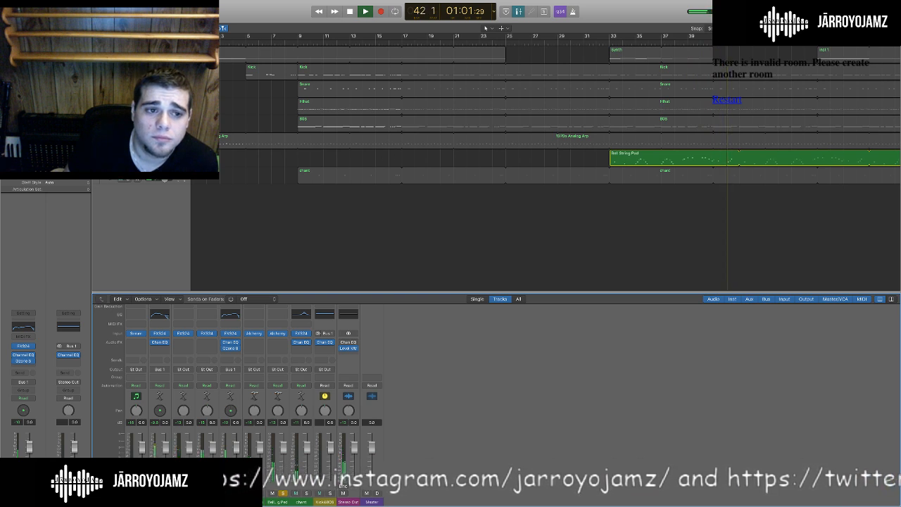
# Switch the solo from the Bell String Pad to the chant track and set the playhead to bar 9.
pyautogui.hscroll(1, 251, 147)
pyautogui.hscroll(5, 251, 147)
pyautogui.hscroll(-6, 251, 147)
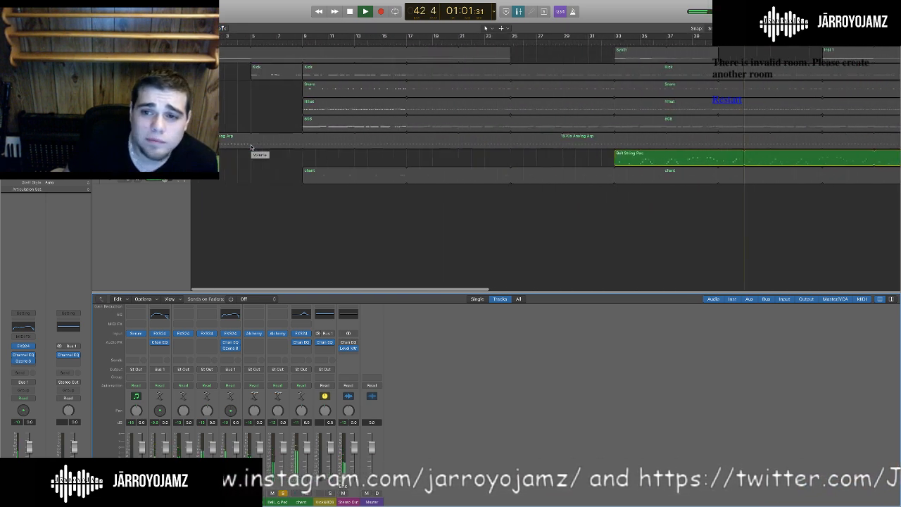
pyautogui.moveTo(290, 2)
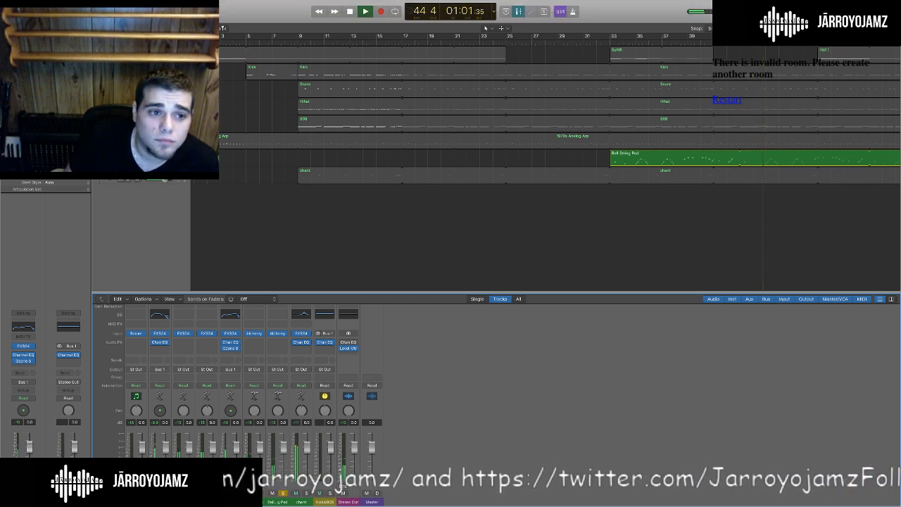
pyautogui.click(138, 162)
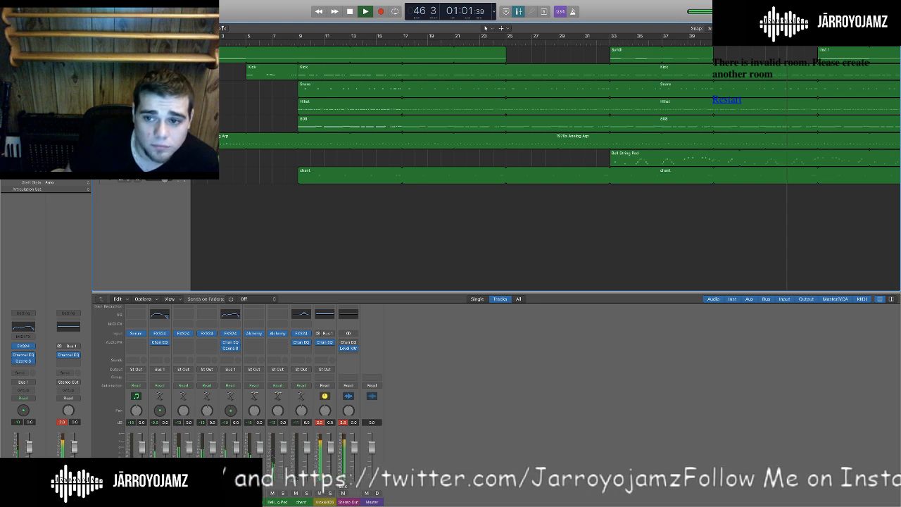
pyautogui.hscroll(1, 133, 184)
pyautogui.click(136, 179)
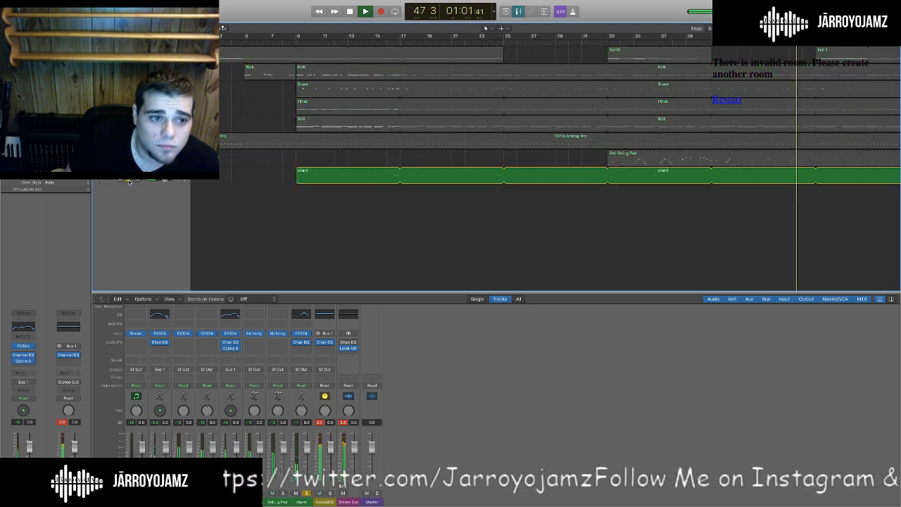
pyautogui.click(295, 44)
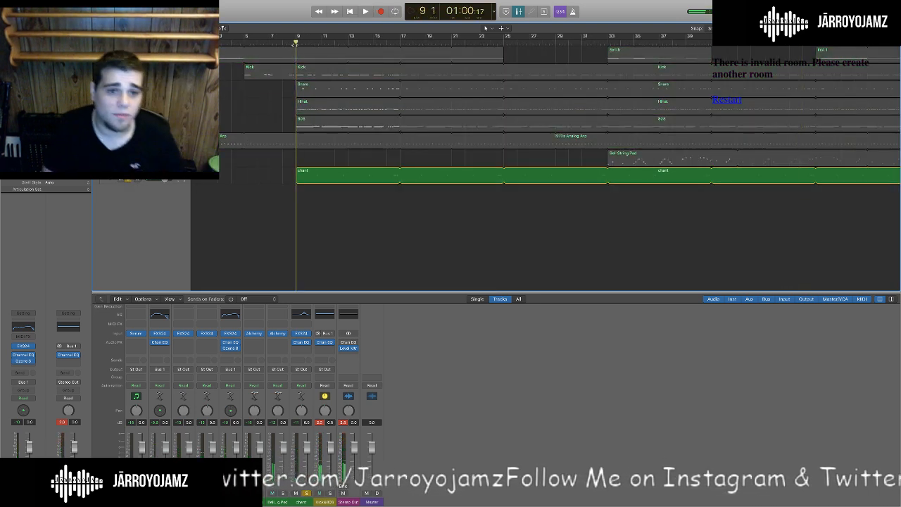
# Play the soloed chant track, lower the output volume in its EXS24 instrument and close the instrument.
pyautogui.press('space')
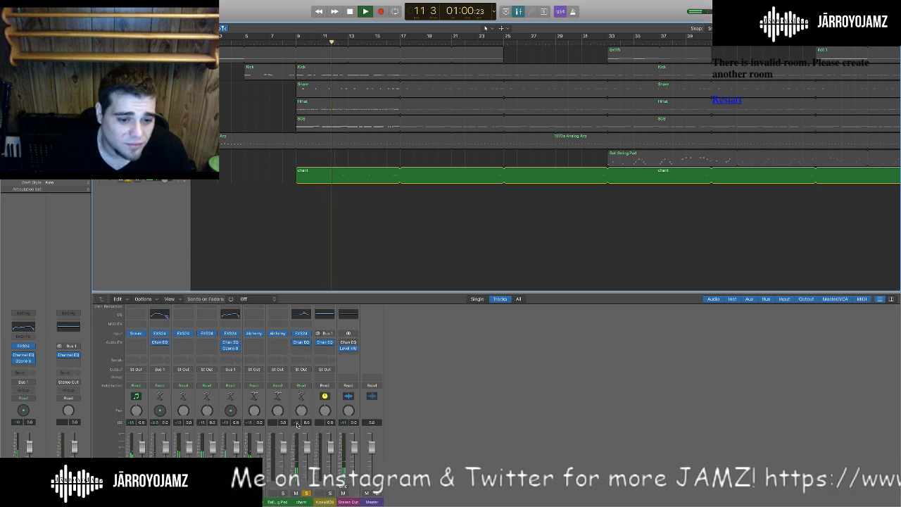
pyautogui.click(301, 335)
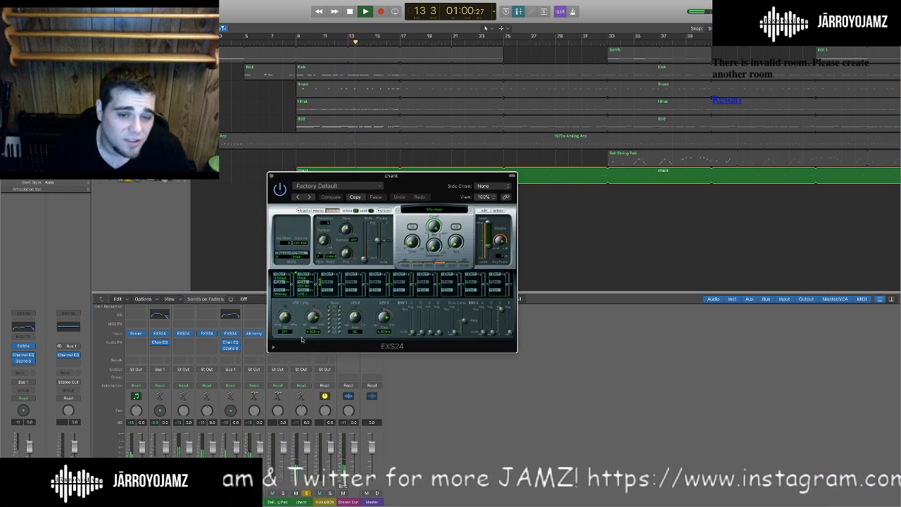
pyautogui.moveTo(497, 241); pyautogui.dragTo(496, 241)
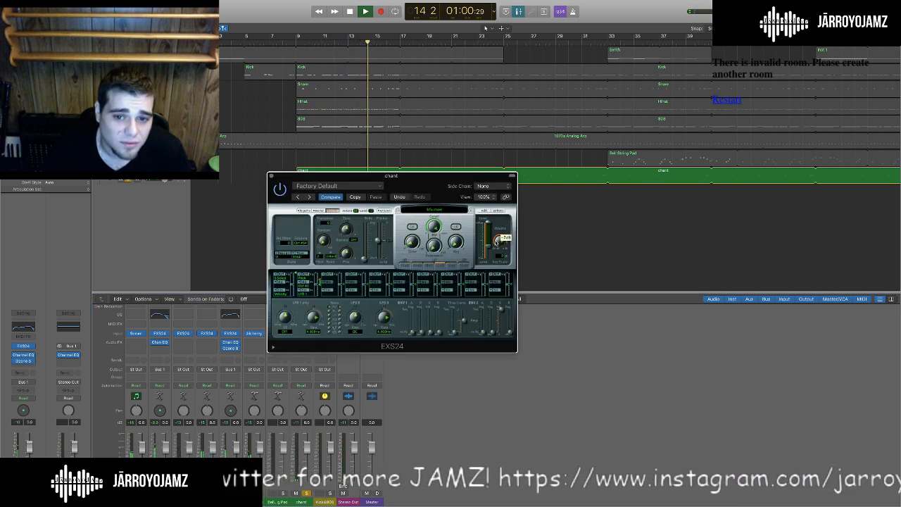
pyautogui.click(271, 176)
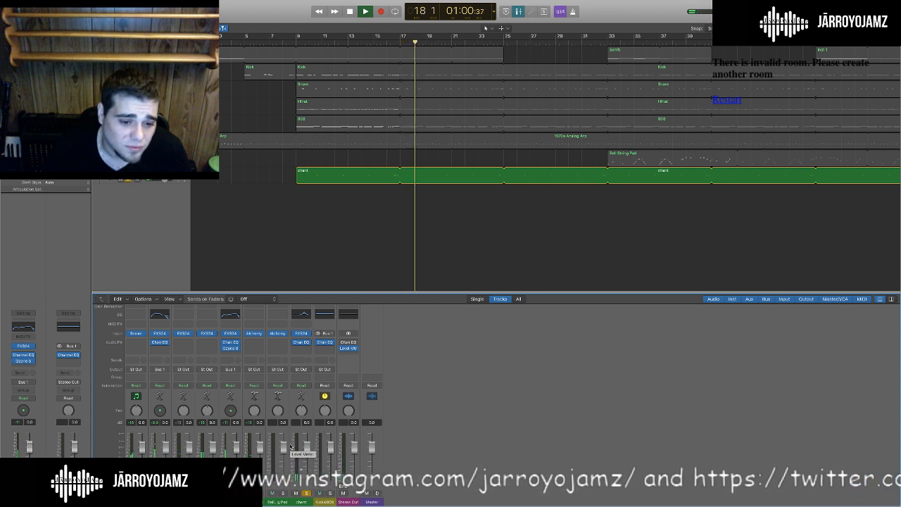
# Take the chant track off solo, select all regions in the arrangement and return the playhead to the song start.
pyautogui.click(196, 195)
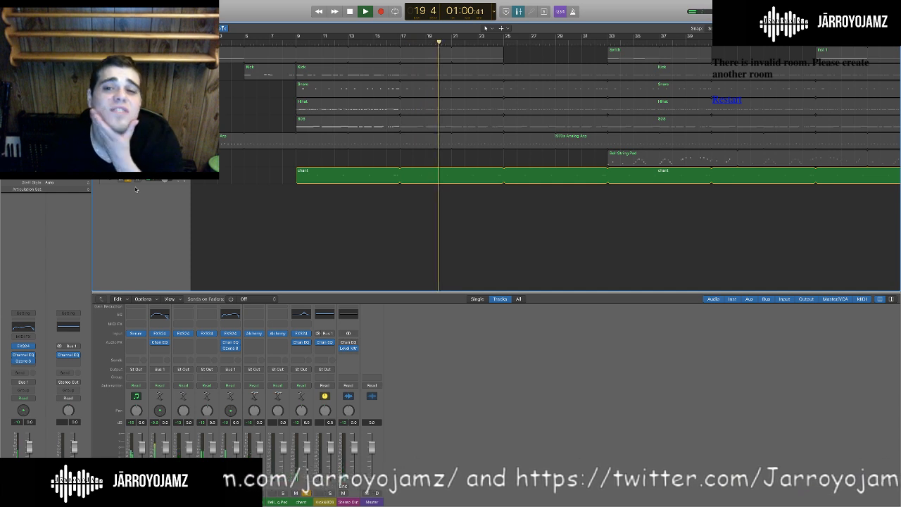
pyautogui.press('super+a')
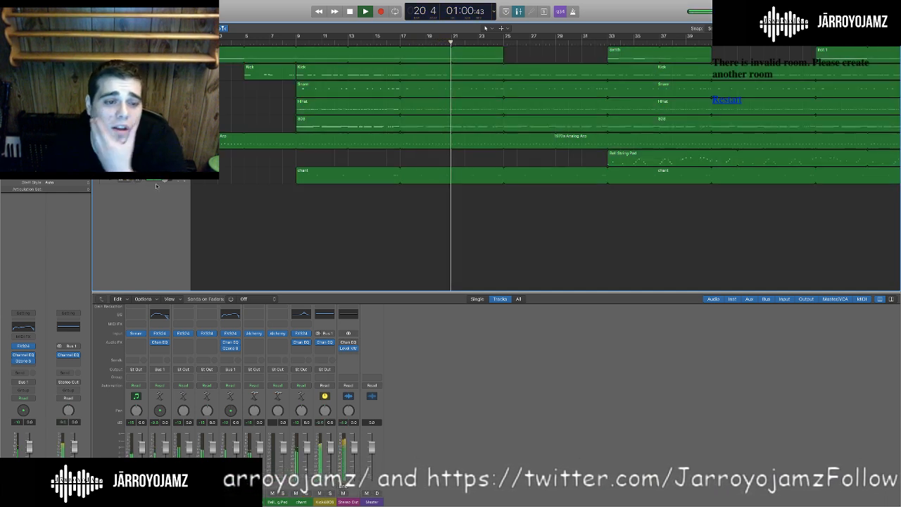
pyautogui.hscroll(3, 326, 192)
pyautogui.hscroll(10, 326, 192)
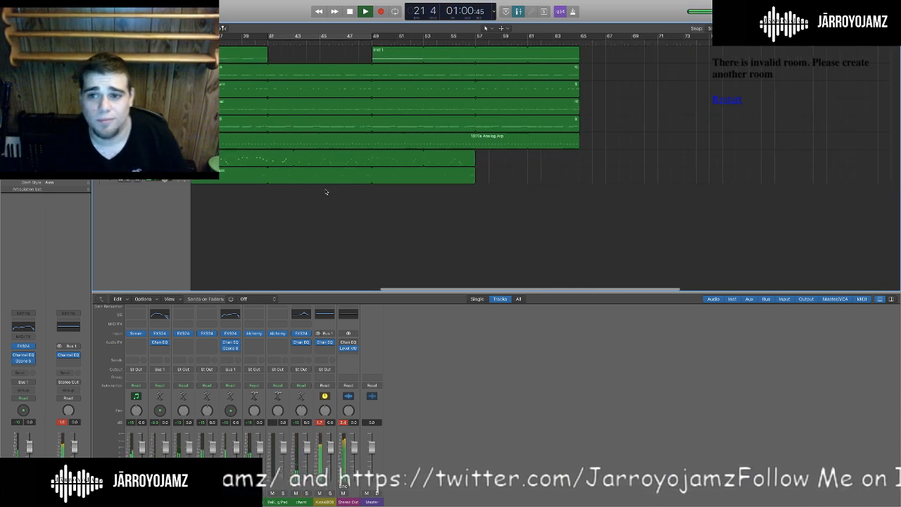
pyautogui.hscroll(-15, 199, 220)
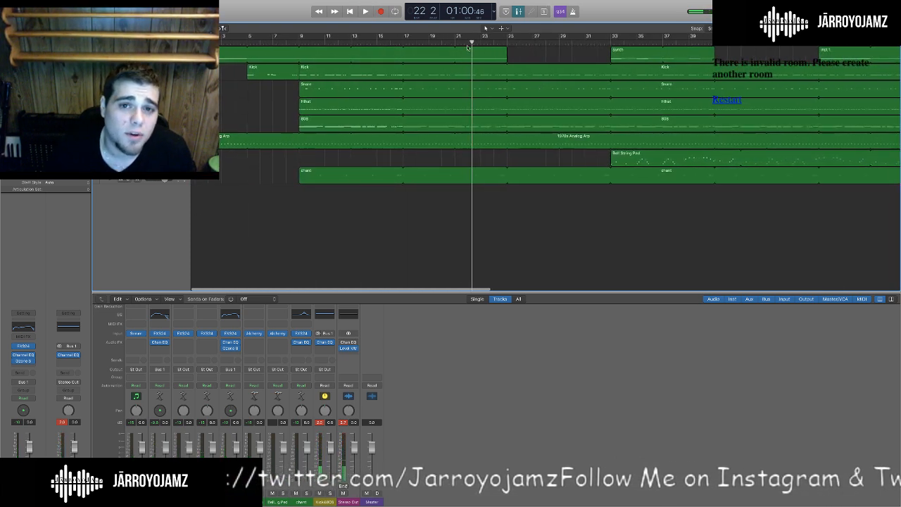
pyautogui.press('Return')
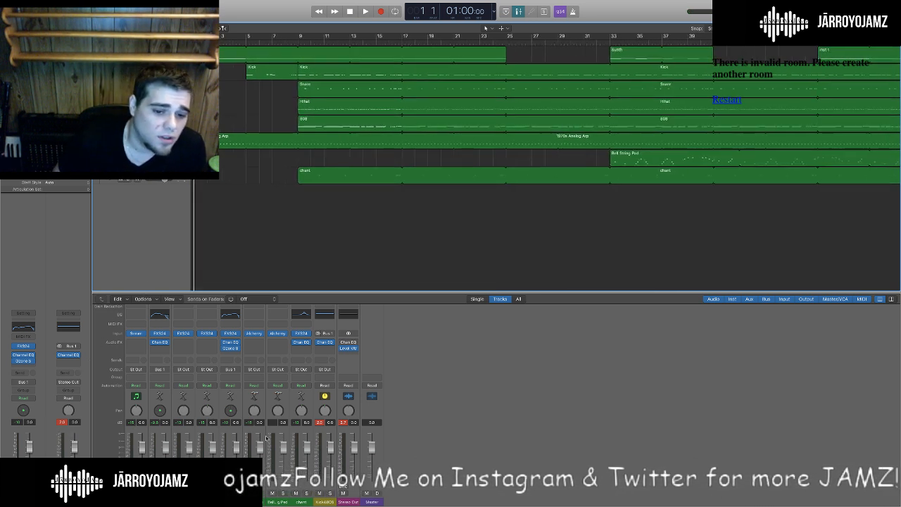
# Play the full mix from the start, check the Stereo Out's peak and RMS levels in its Level Meter, and stop playback.
pyautogui.press('space')
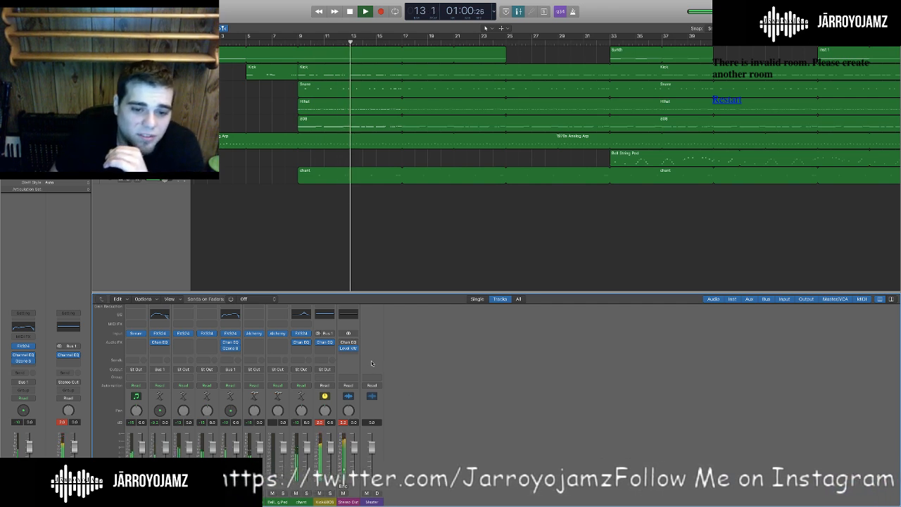
pyautogui.click(348, 348)
pyautogui.moveTo(348, 203); pyautogui.dragTo(657, 168)
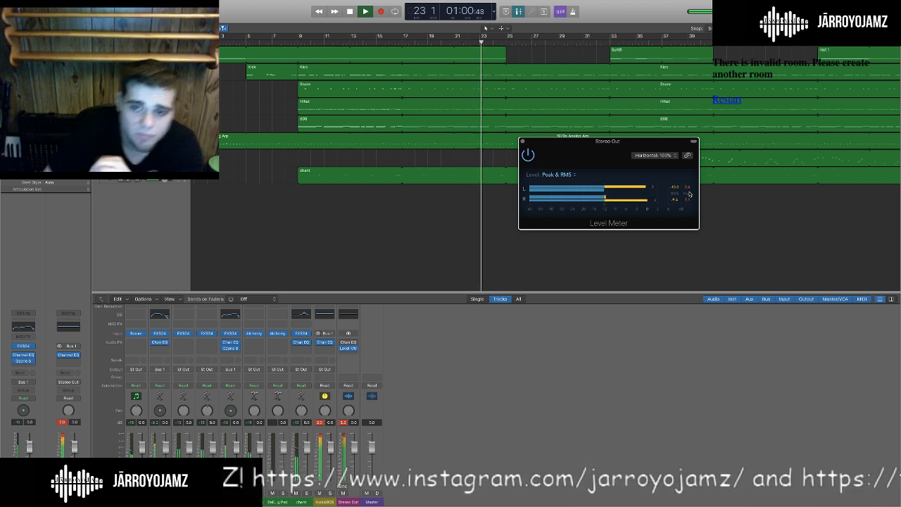
pyautogui.click(523, 143)
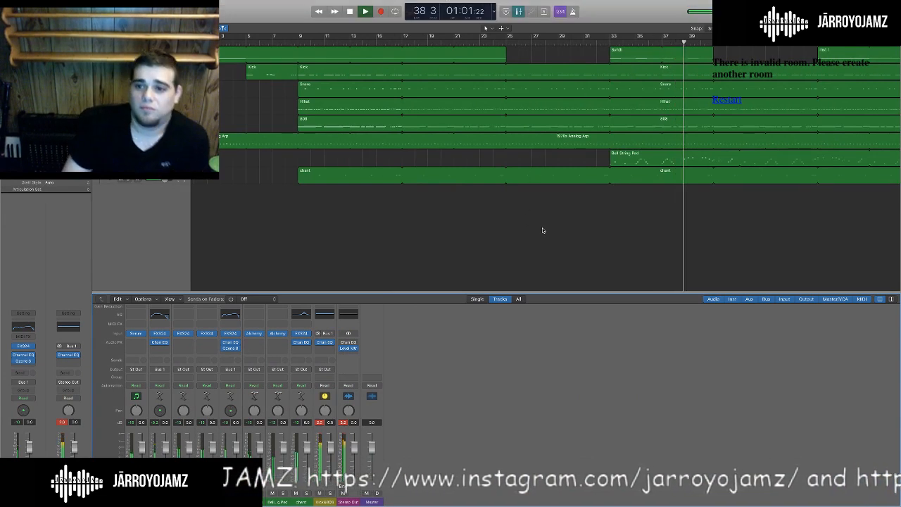
pyautogui.press('space')
pyautogui.hscroll(15, 542, 230)
pyautogui.hscroll(-10, 547, 230)
pyautogui.hotkey('ctrl', 'Left')
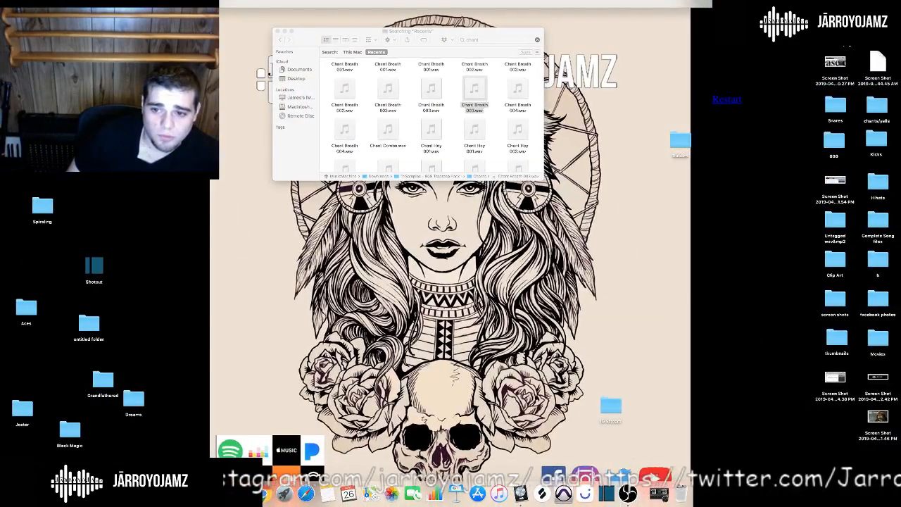
pyautogui.hotkey('ctrl', 'Right')
pyautogui.hscroll(-1, 418, 248)
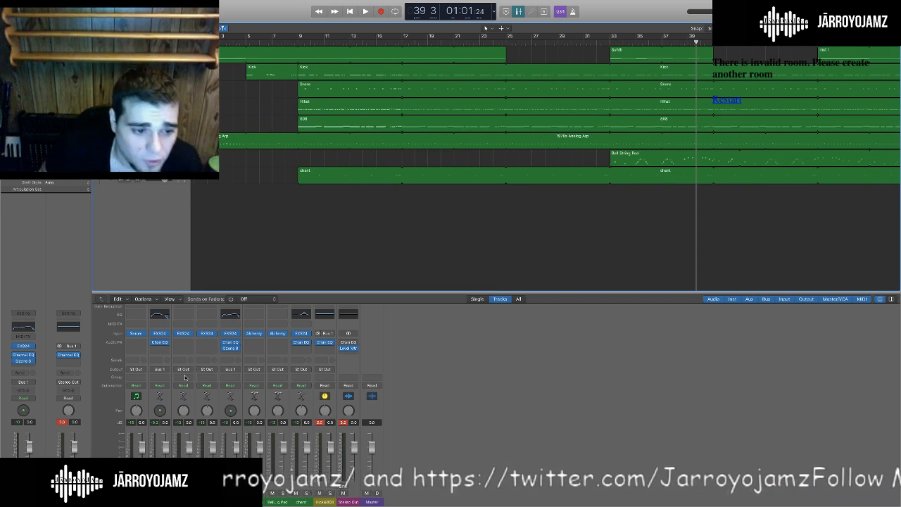
pyautogui.scroll(1, 162, 356)
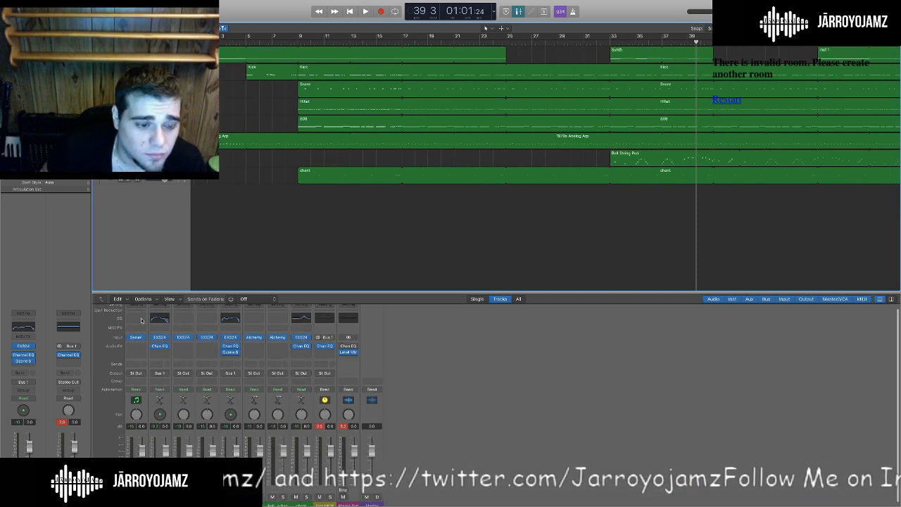
pyautogui.scroll(-1, 146, 338)
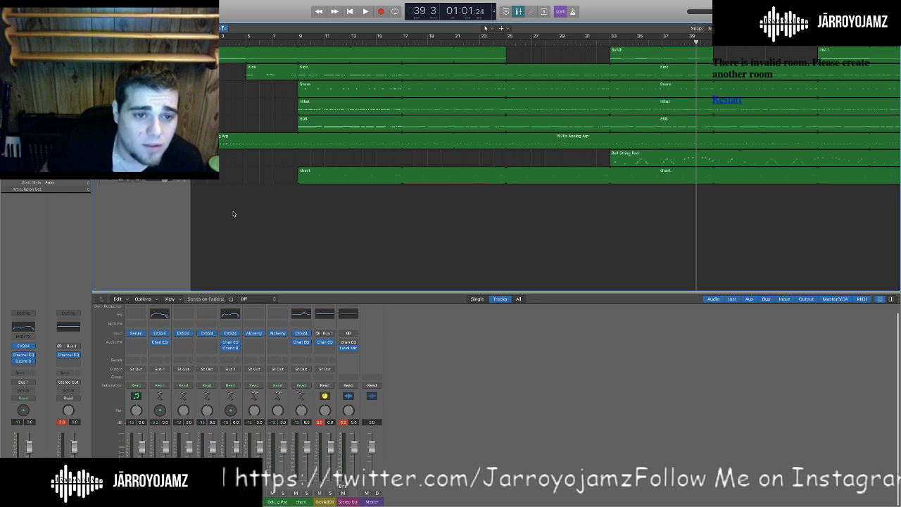
pyautogui.click(261, 43)
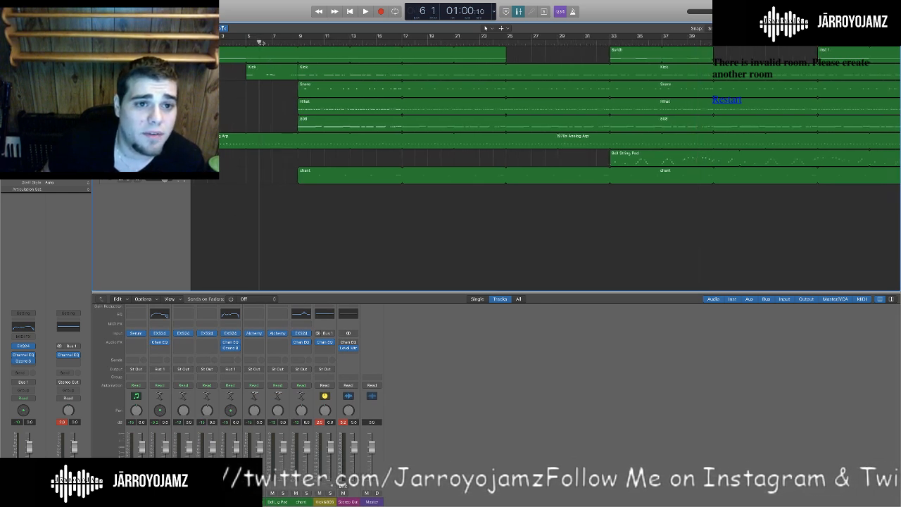
pyautogui.moveTo(314, 42); pyautogui.dragTo(298, 43)
pyautogui.press('space')
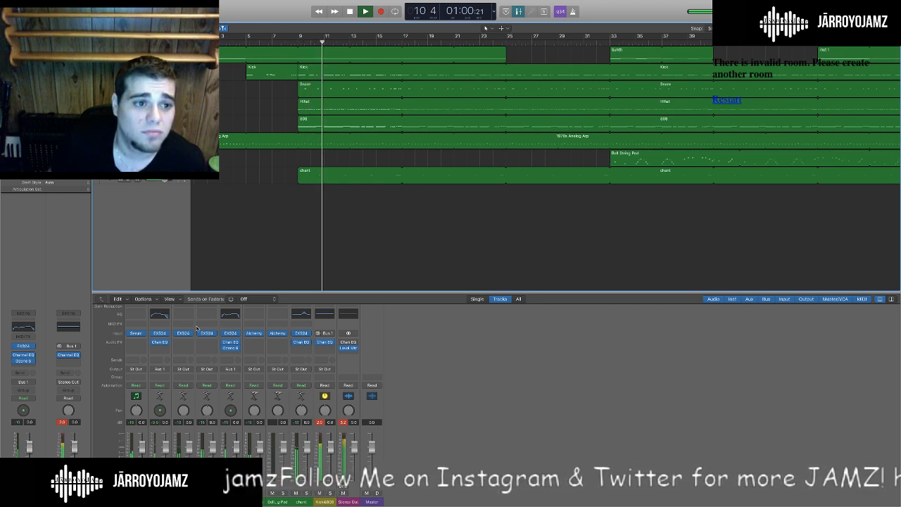
pyautogui.press('space')
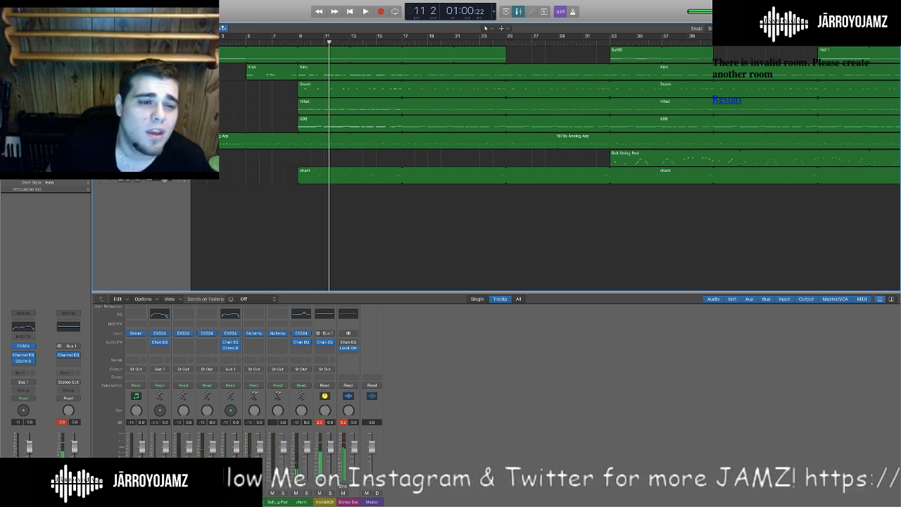
pyautogui.moveTo(329, 42); pyautogui.dragTo(298, 42)
pyautogui.press('space')
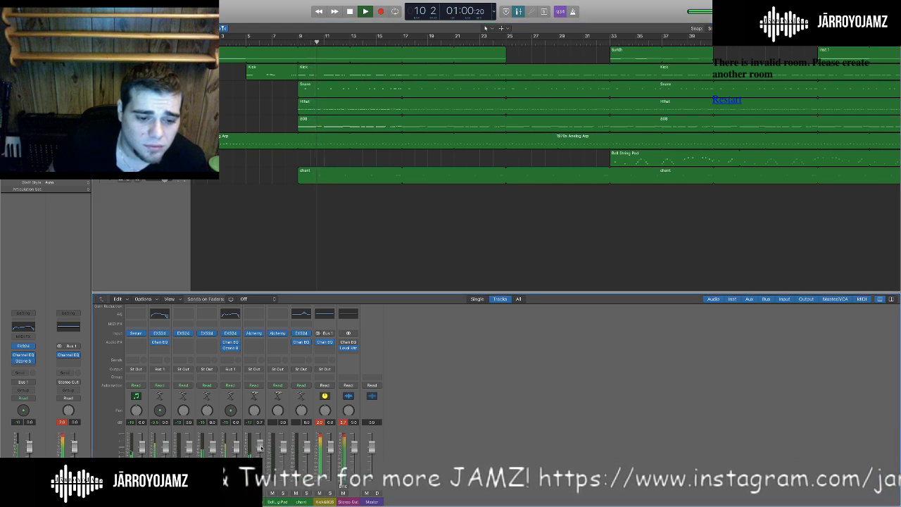
pyautogui.press('space')
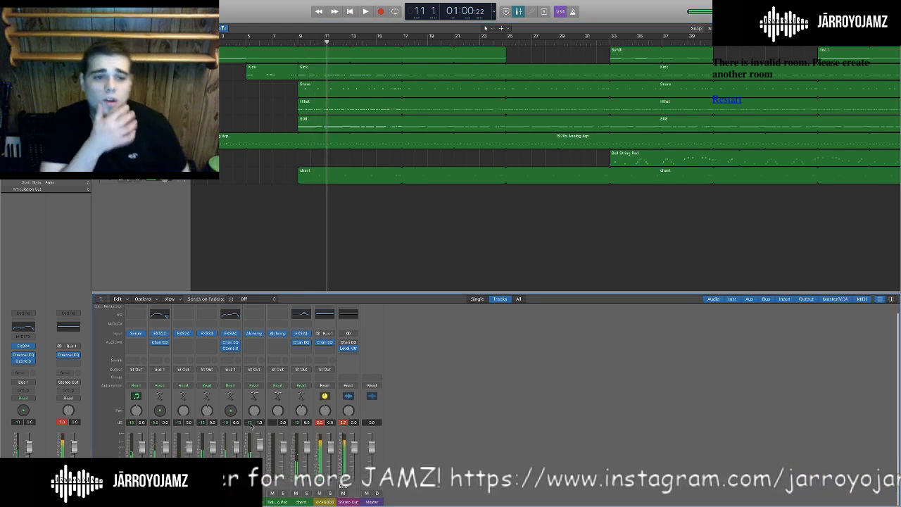
# Move the 1970s Analog Arp track to the top of the track list and return the playhead to bar 1.
pyautogui.click(246, 243)
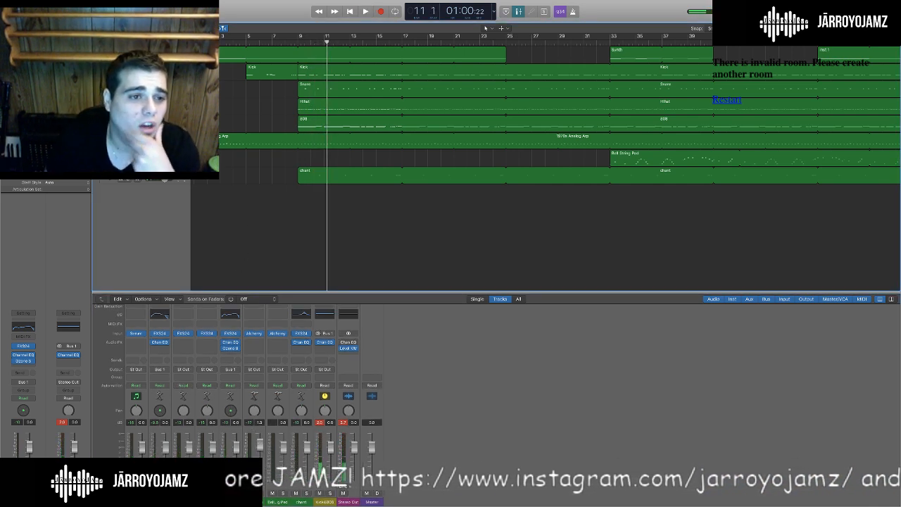
pyautogui.click(140, 141)
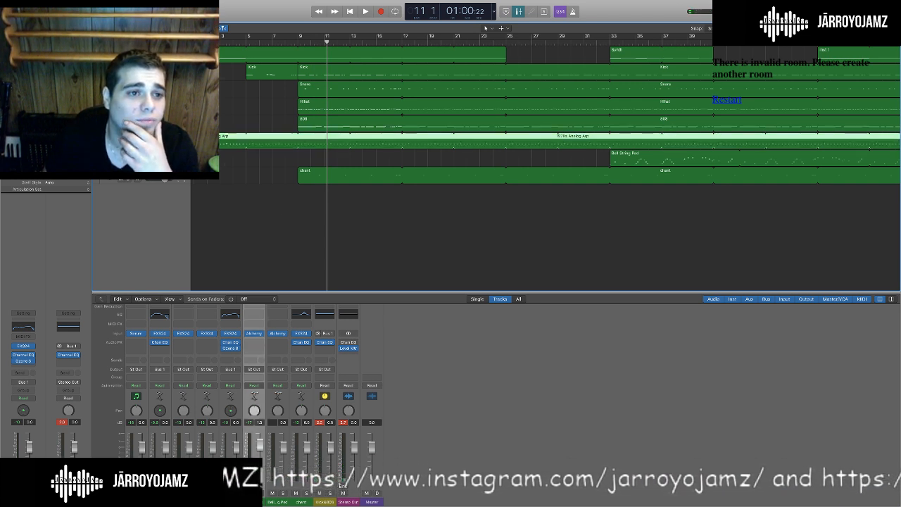
pyautogui.moveTo(141, 140); pyautogui.dragTo(141, 53)
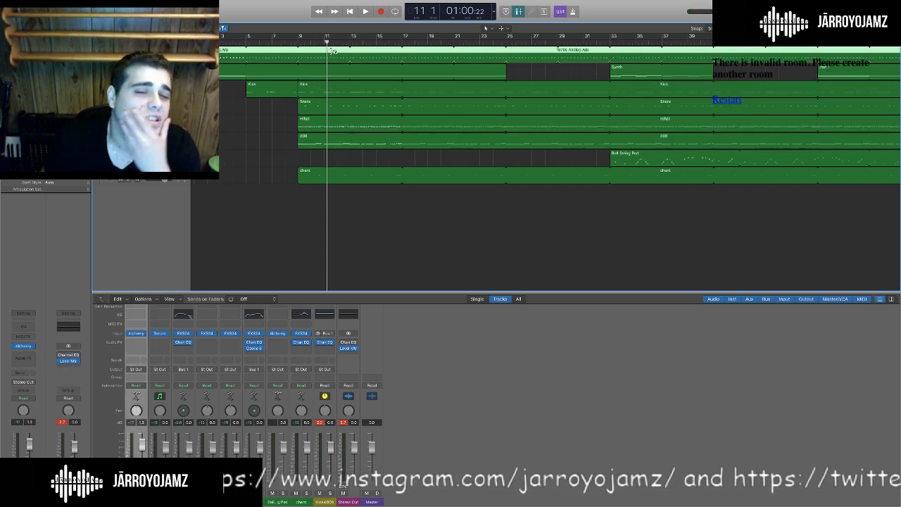
pyautogui.moveTo(326, 42); pyautogui.dragTo(194, 42)
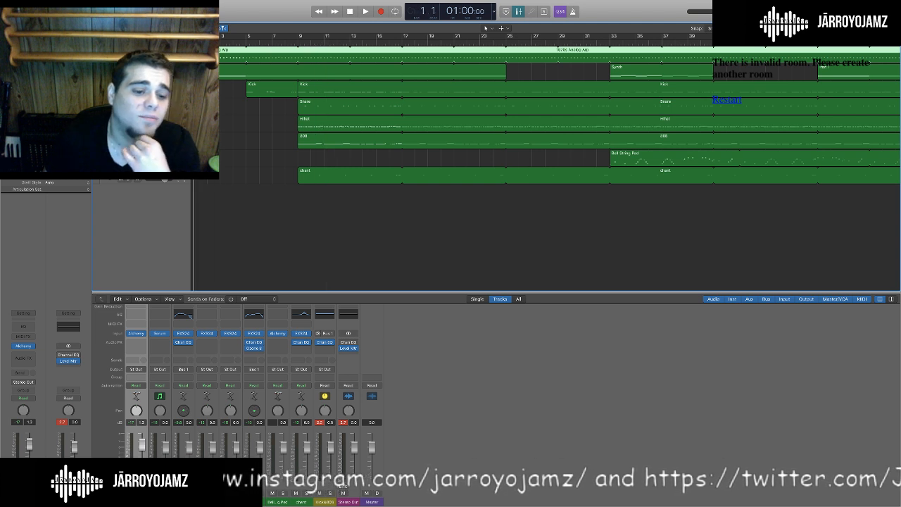
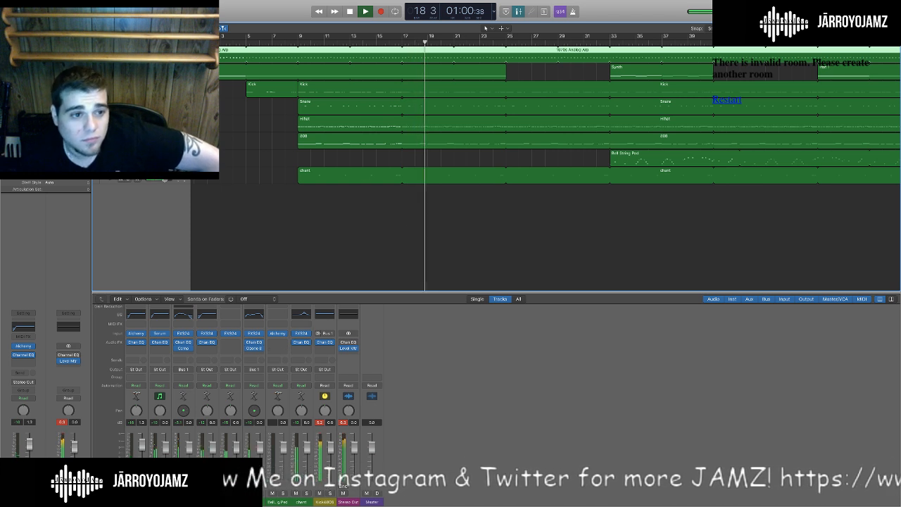
# Boost the 1970s Analog Arp at about 620 Hz in its Channel EQ, recheck the track's peak level and close the EQ.
pyautogui.click(135, 344)
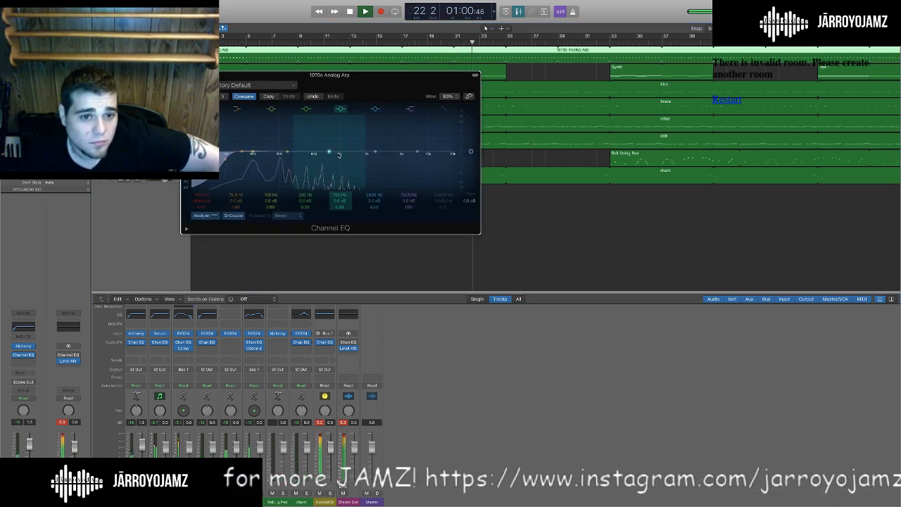
pyautogui.moveTo(330, 144); pyautogui.dragTo(300, 141)
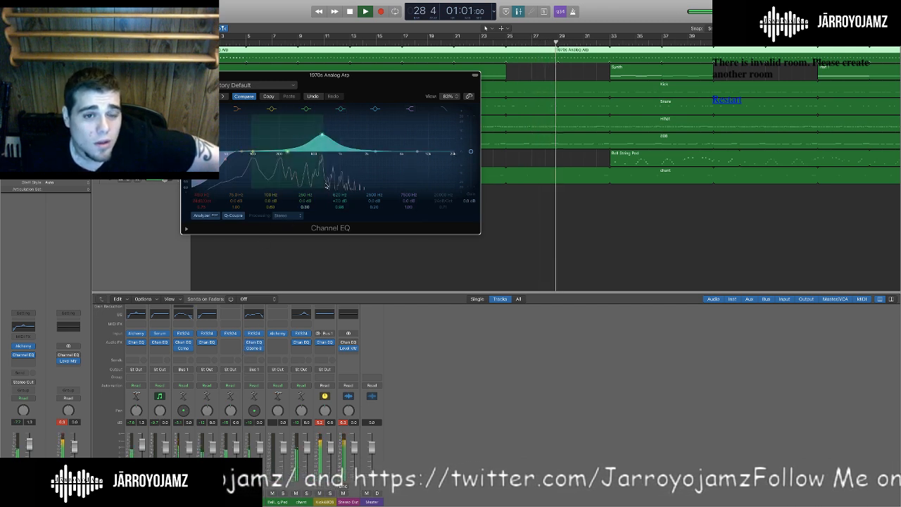
pyautogui.moveTo(385, 87); pyautogui.dragTo(467, 132)
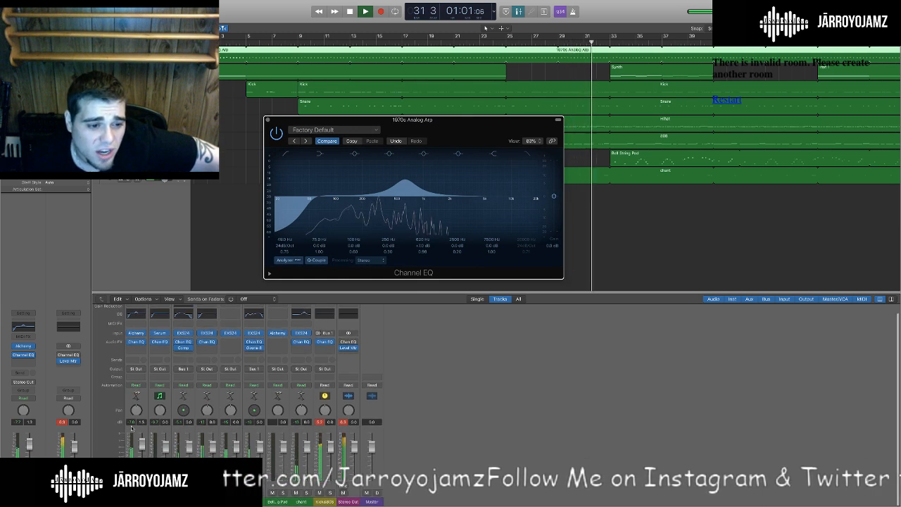
pyautogui.click(145, 448)
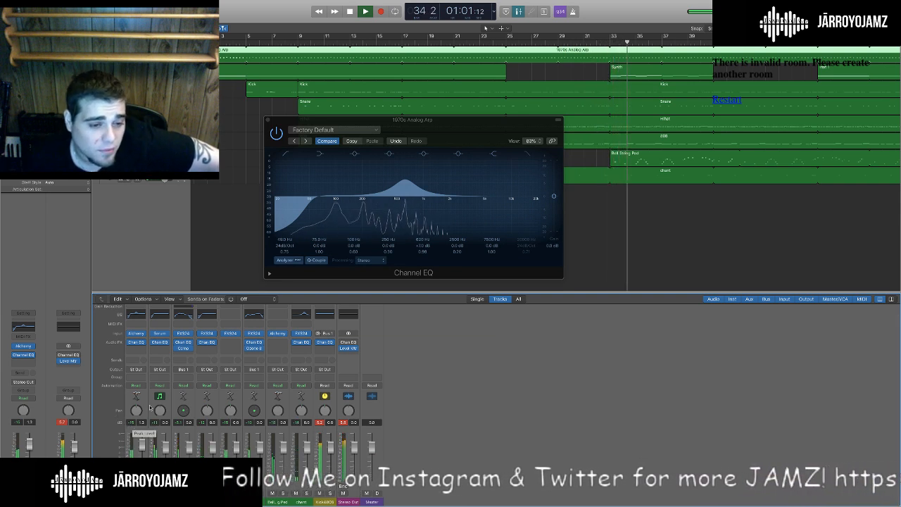
pyautogui.click(269, 121)
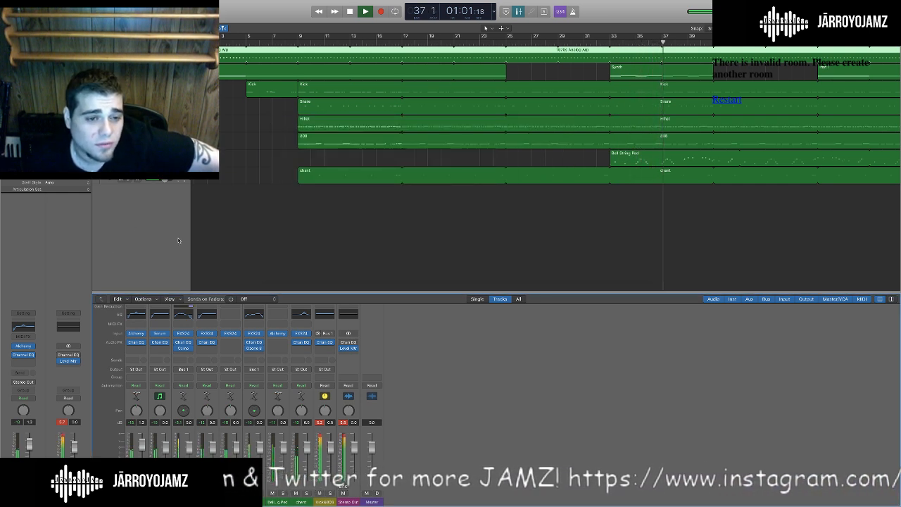
# Add a Compressor after the Channel EQ on the 1970s Analog Arp track and move its window clear of the webcam area.
pyautogui.click(134, 354)
pyautogui.moveTo(169, 367)
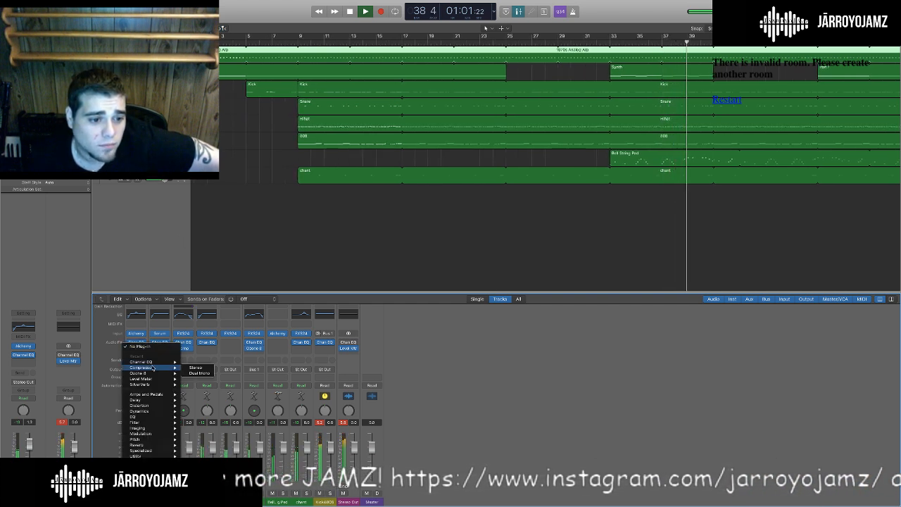
pyautogui.click(209, 370)
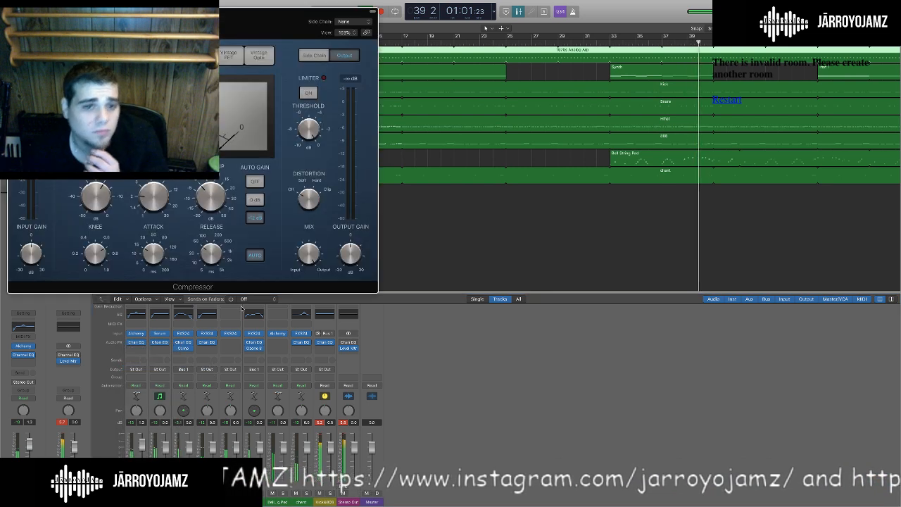
pyautogui.moveTo(224, 9); pyautogui.dragTo(455, 78)
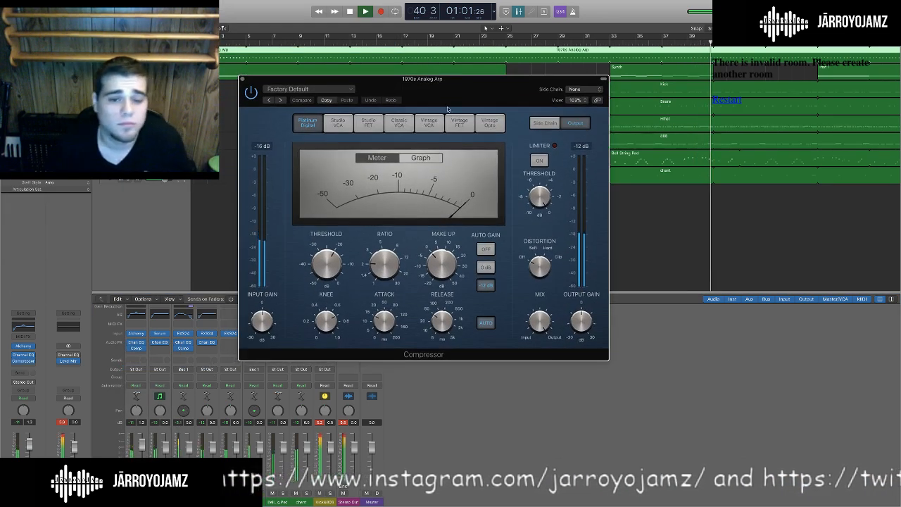
# Raise the Compressor's threshold slightly, lower its ratio, set Auto Gain to 0 dB and close the plug-in window.
pyautogui.moveTo(342, 268); pyautogui.dragTo(343, 260)
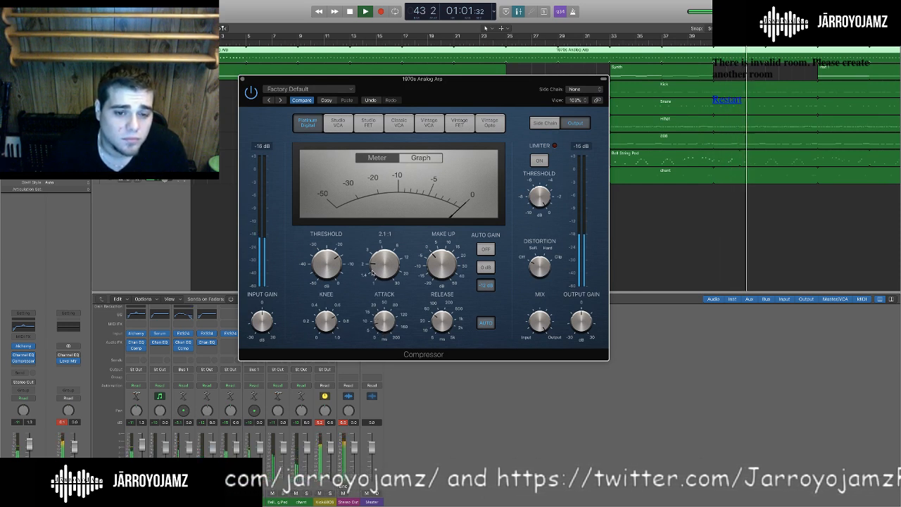
pyautogui.moveTo(374, 271); pyautogui.dragTo(333, 270)
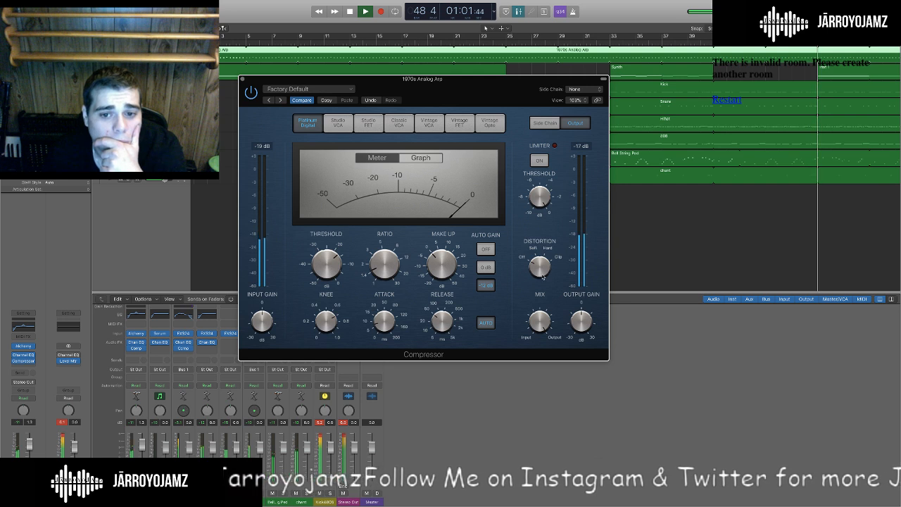
pyautogui.click(484, 267)
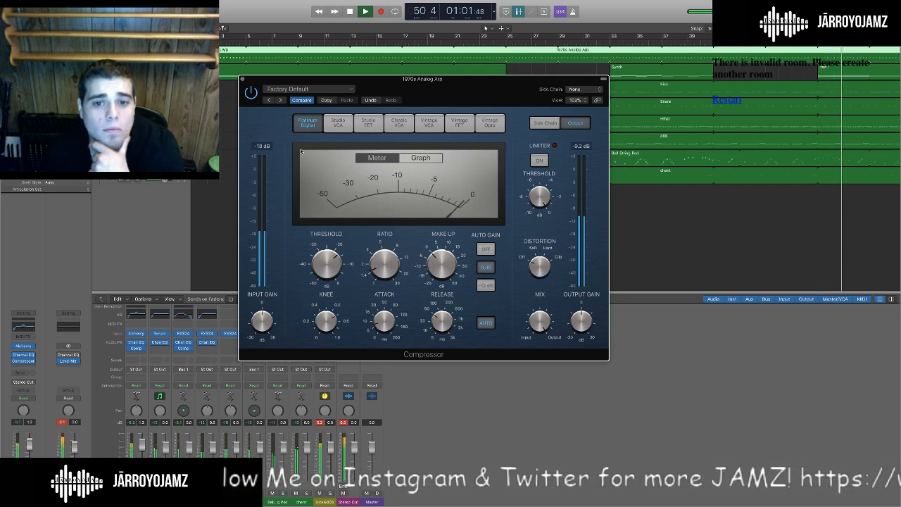
pyautogui.click(244, 79)
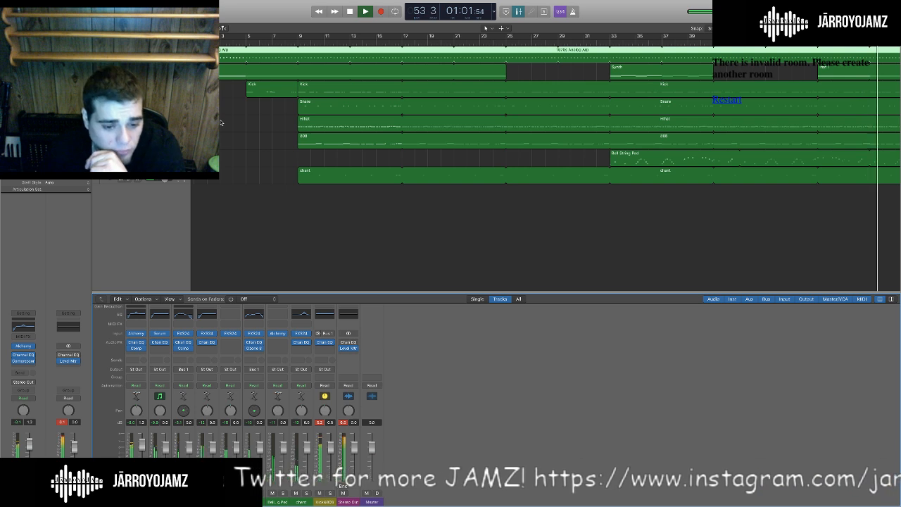
# Stop playback, return to bar 1 and briefly audition the compressed arp intro from the start.
pyautogui.hscroll(-10, 220, 123)
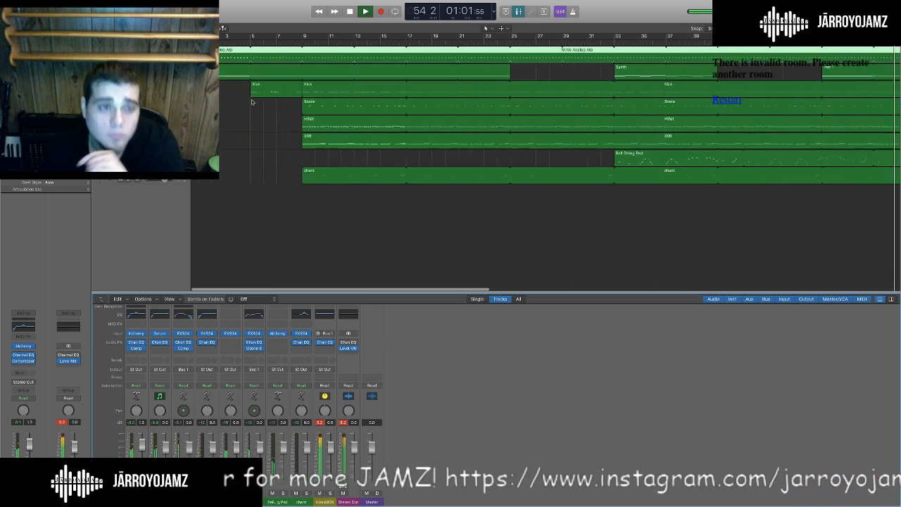
pyautogui.press('space')
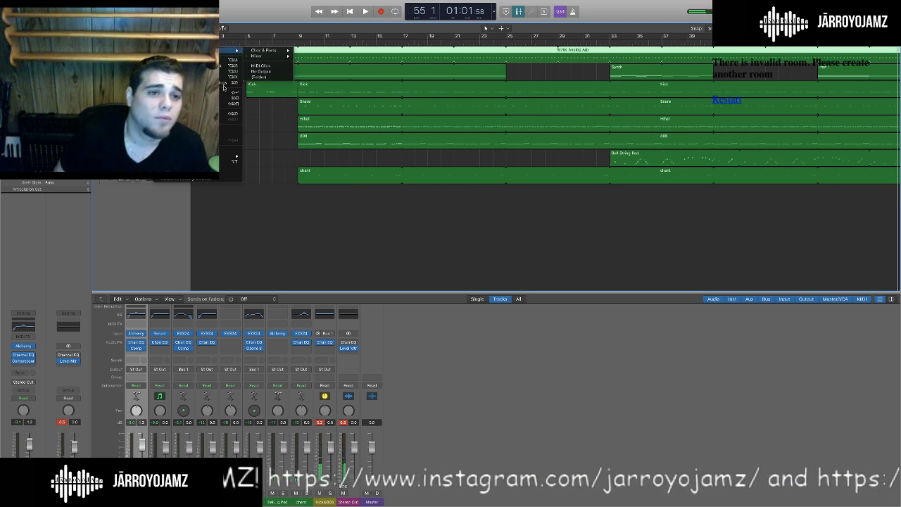
pyautogui.click(305, 213)
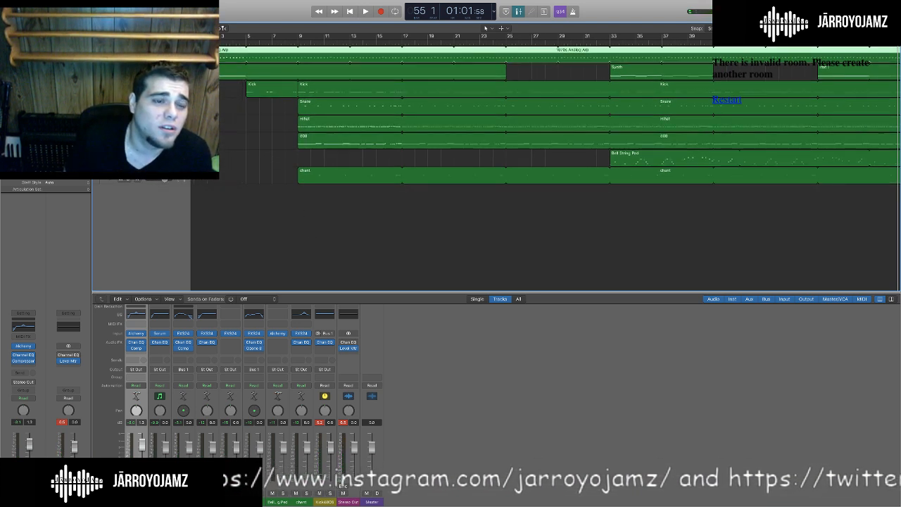
pyautogui.press('Return')
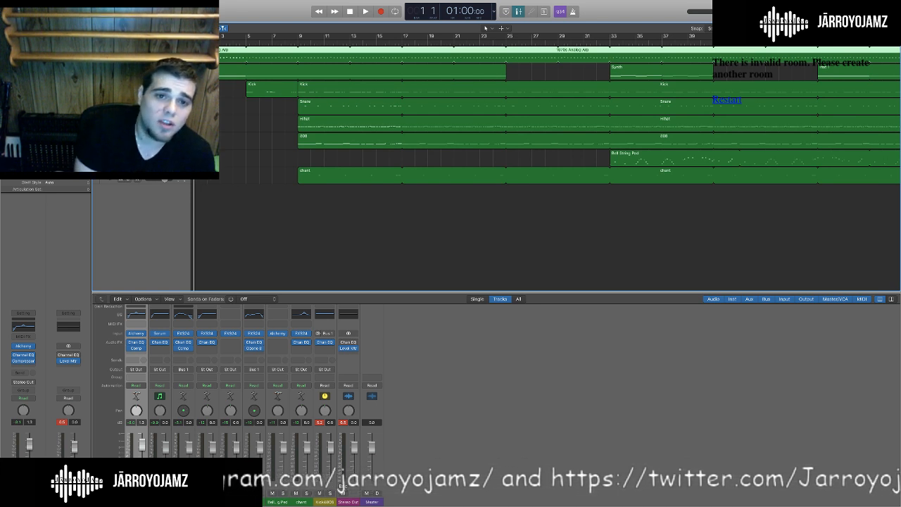
pyautogui.press('space')
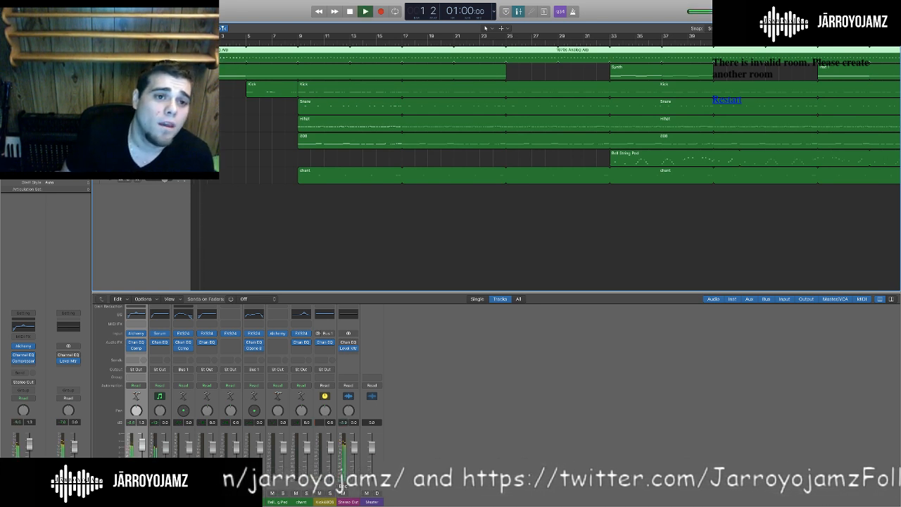
pyautogui.press('space')
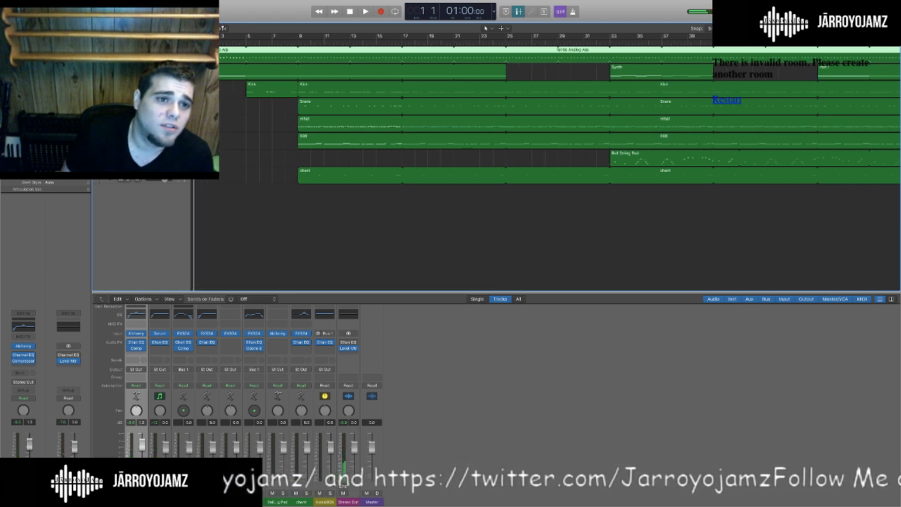
# Create a new track with duplicate settings from the 1970s Analog Arp track.
pyautogui.rightClick(157, 49)
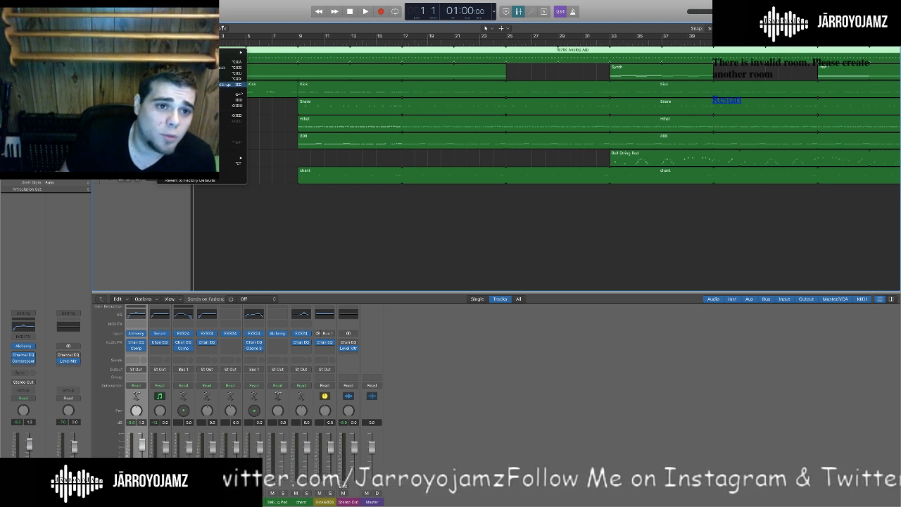
pyautogui.click(204, 84)
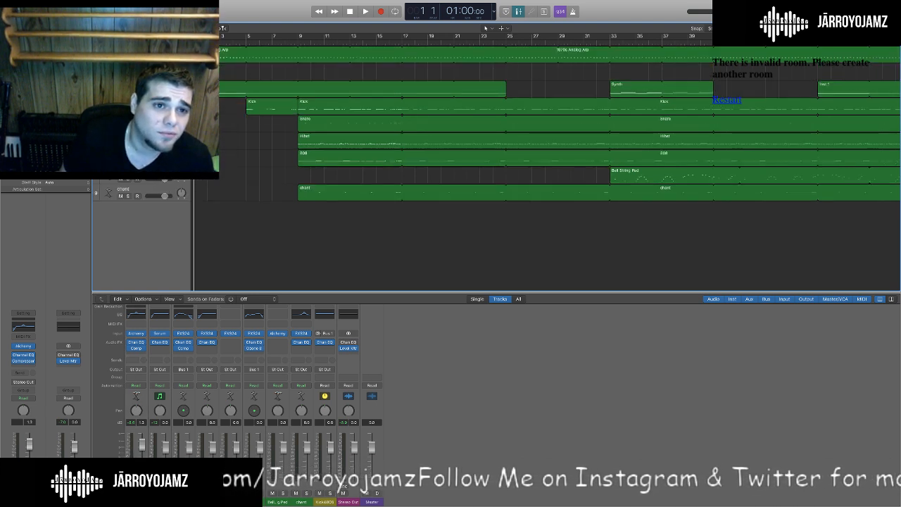
pyautogui.hscroll(2, 546, 169)
pyautogui.hscroll(-2, 546, 169)
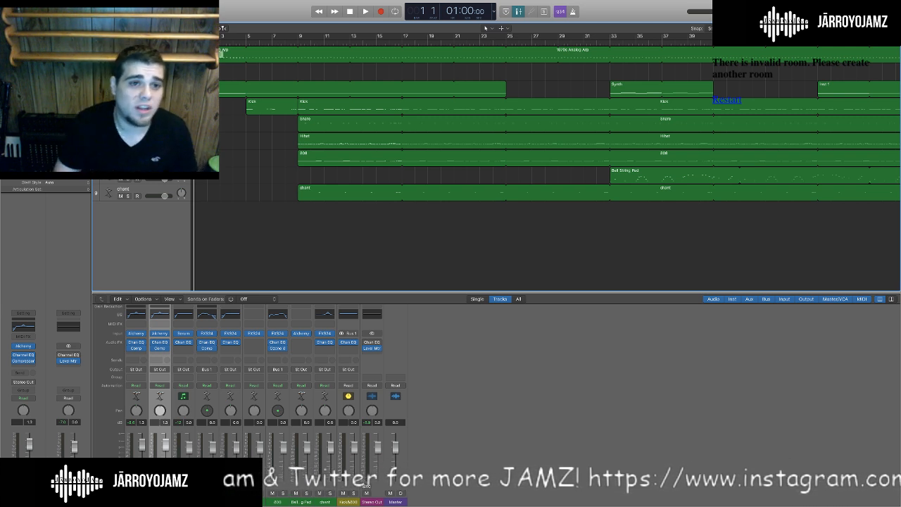
pyautogui.click(133, 51)
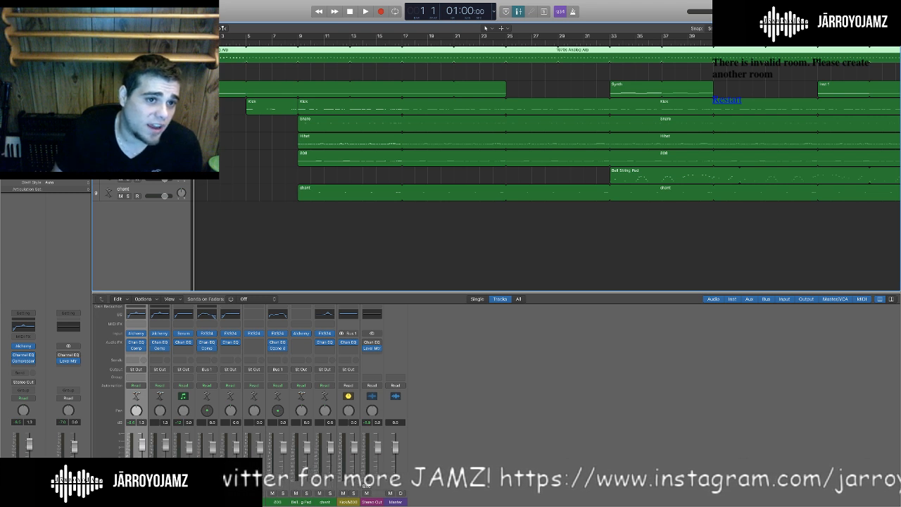
pyautogui.click(134, 70)
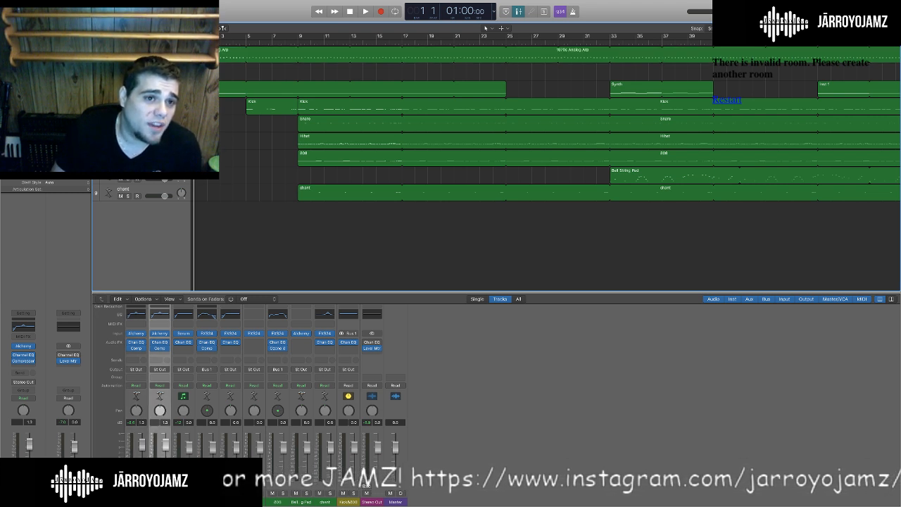
pyautogui.click(134, 52)
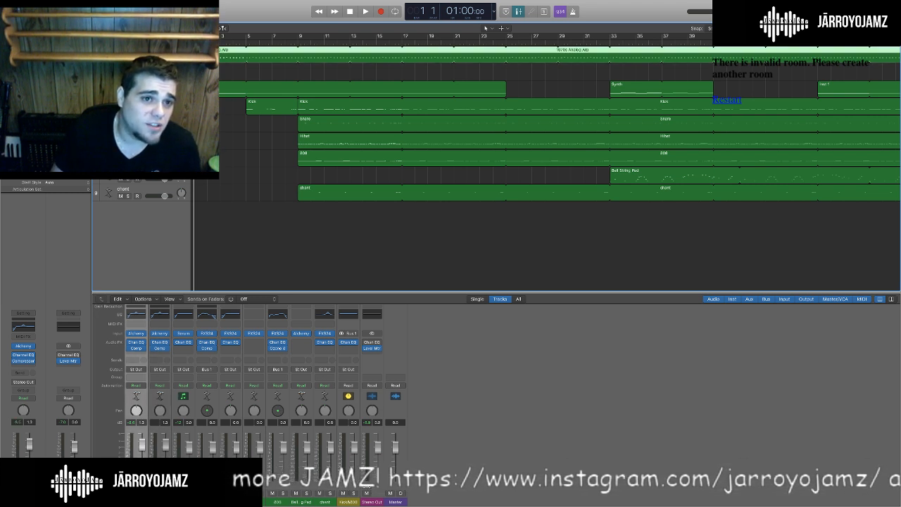
pyautogui.click(250, 71)
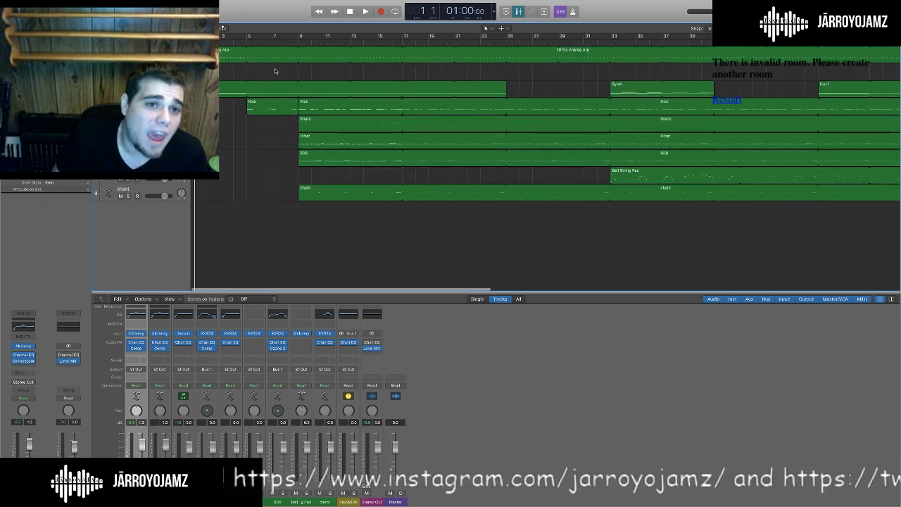
pyautogui.click(277, 59)
pyautogui.click(274, 72)
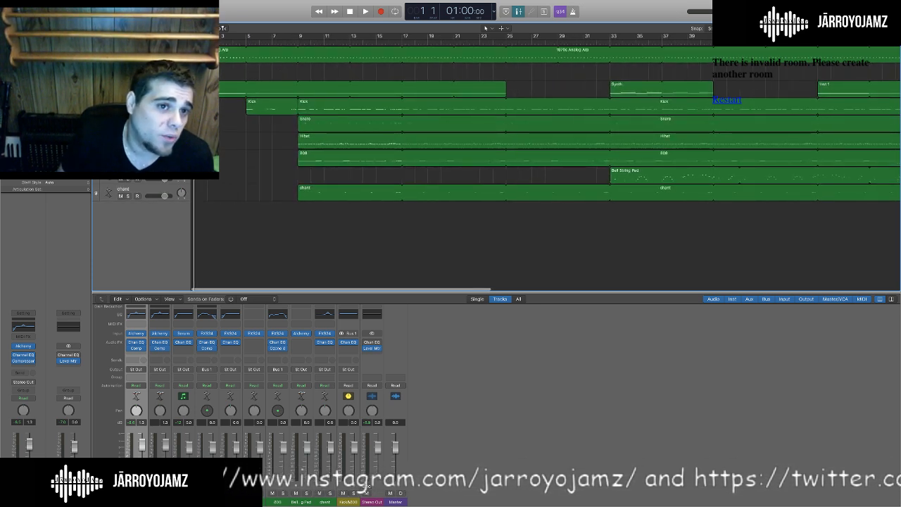
pyautogui.click(143, 53)
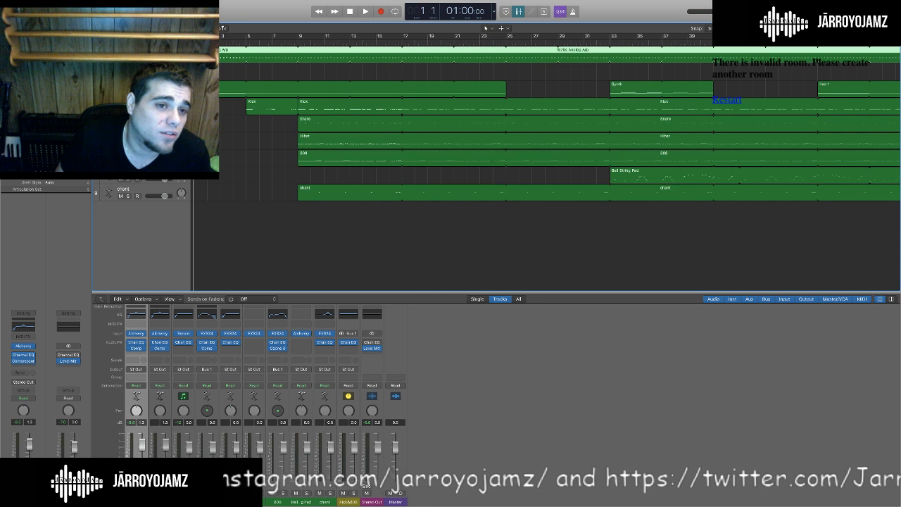
pyautogui.hscroll(15, 223, 62)
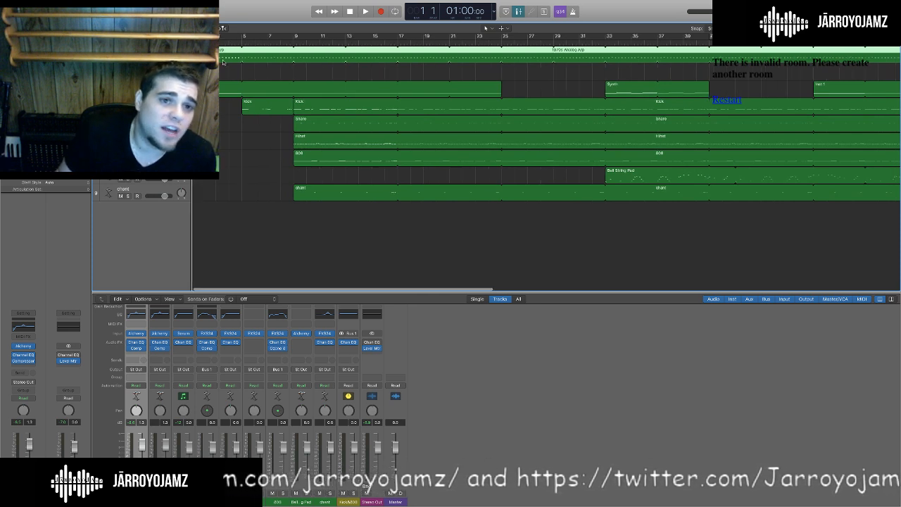
pyautogui.hscroll(-15, 223, 62)
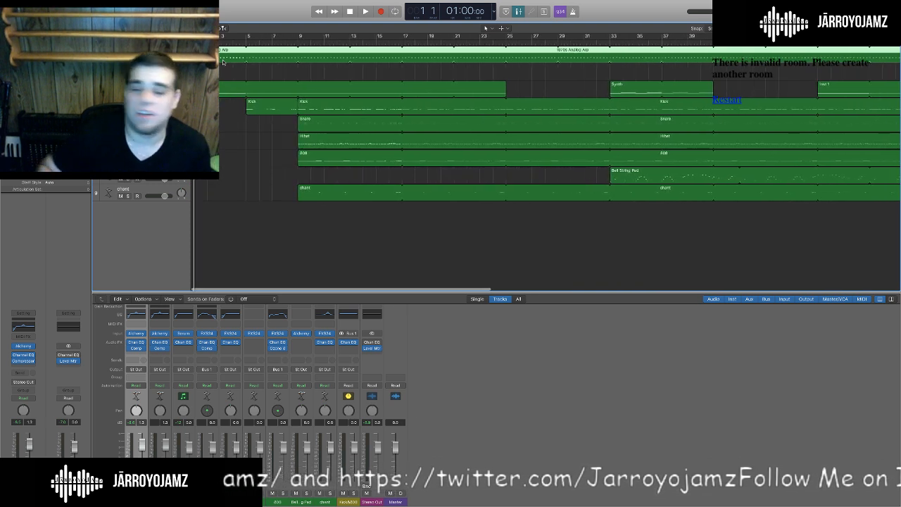
pyautogui.click(229, 75)
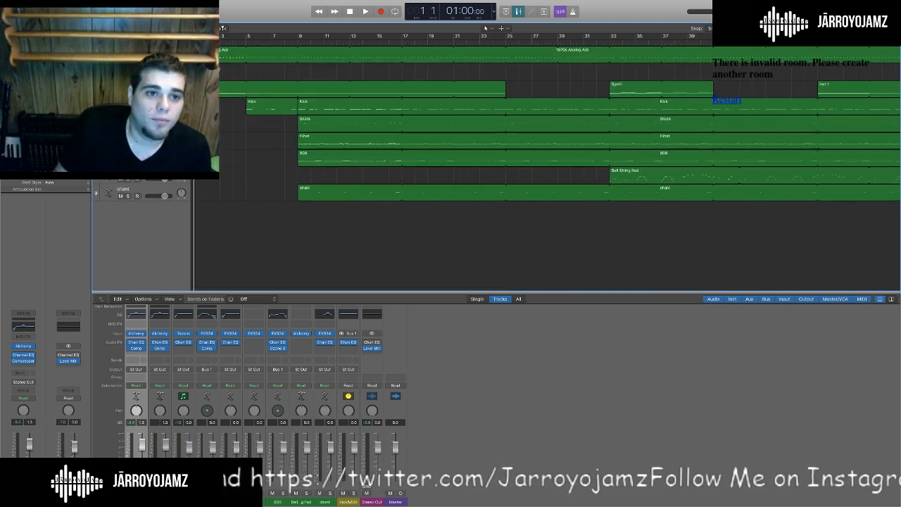
pyautogui.click(225, 62)
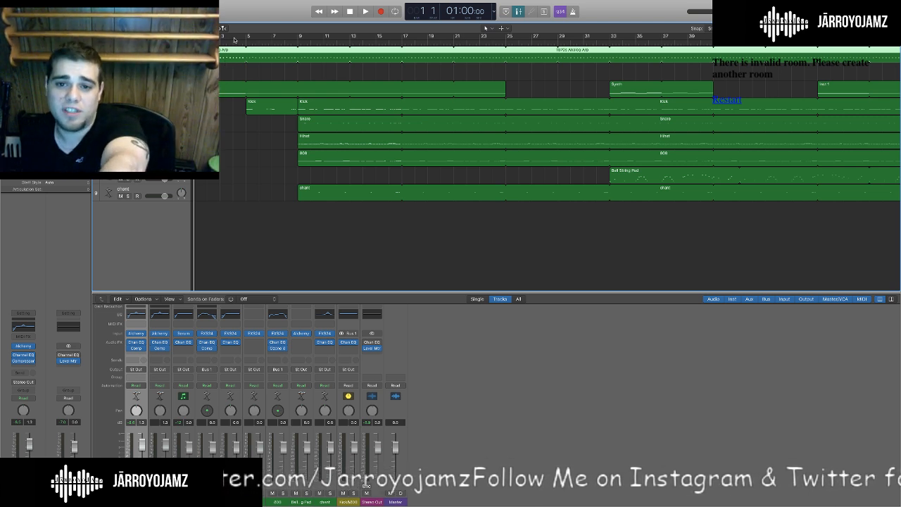
pyautogui.click(222, 74)
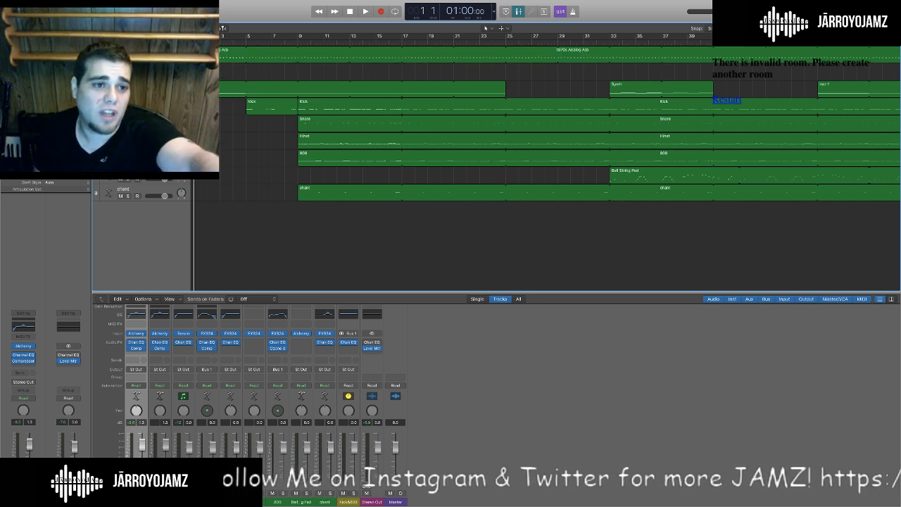
pyautogui.click(229, 91)
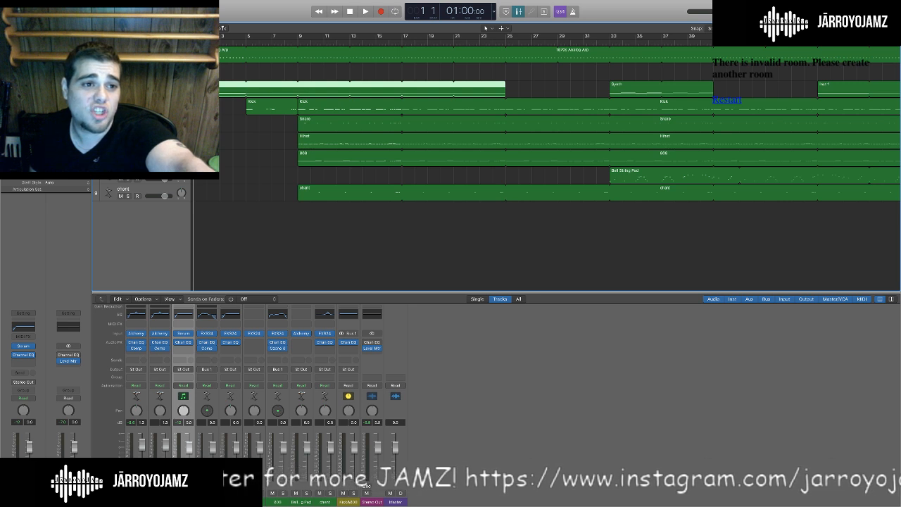
pyautogui.click(134, 87)
pyautogui.hscroll(10, 254, 106)
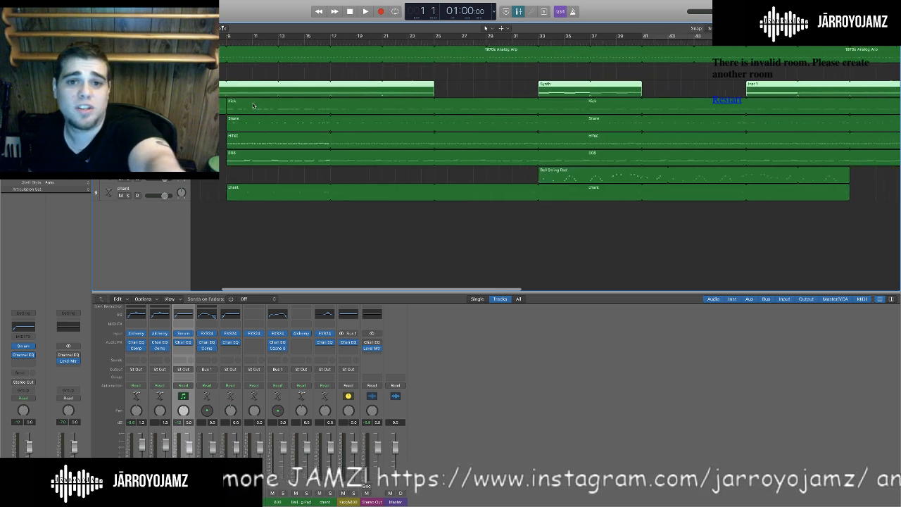
pyautogui.hscroll(-10, 254, 105)
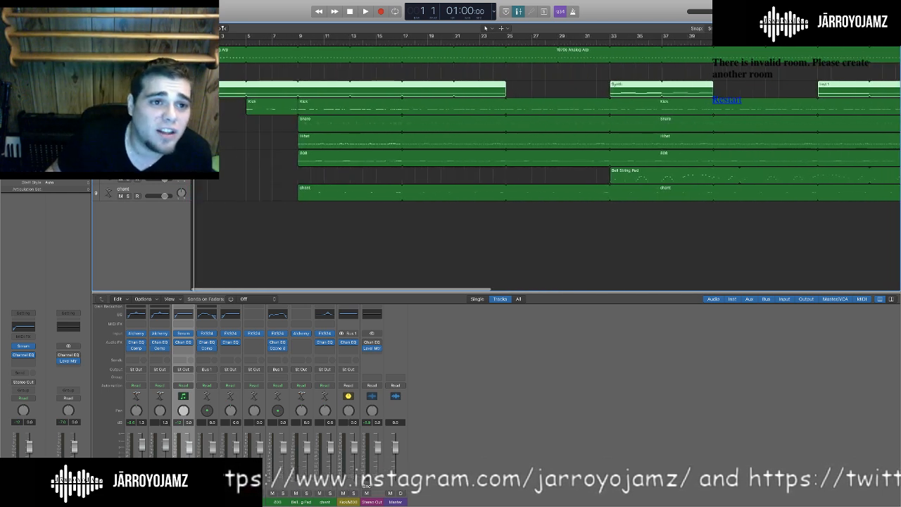
# Copy all the 1970s Analog Arp regions onto the empty duplicate track directly below, keeping their bar positions.
pyautogui.click(134, 53)
pyautogui.hscroll(1, 507, 162)
pyautogui.hscroll(-1, 507, 162)
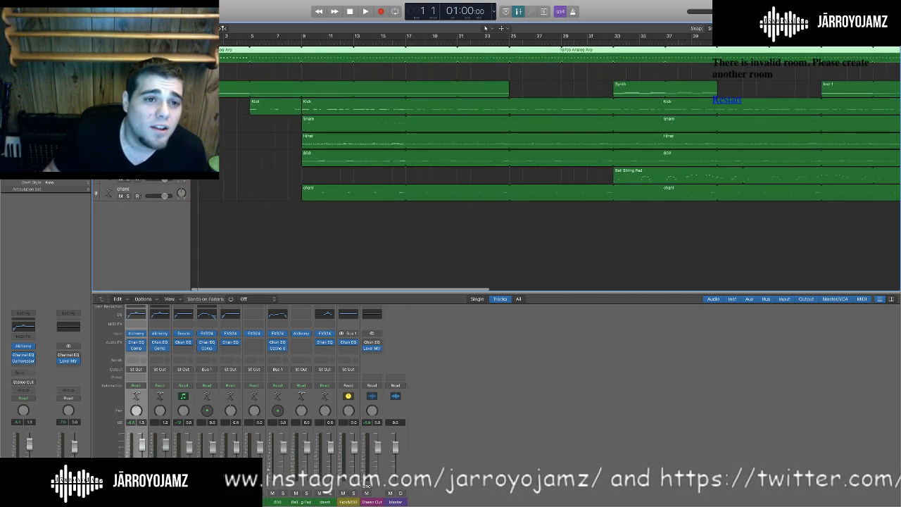
pyautogui.hscroll(1, 507, 162)
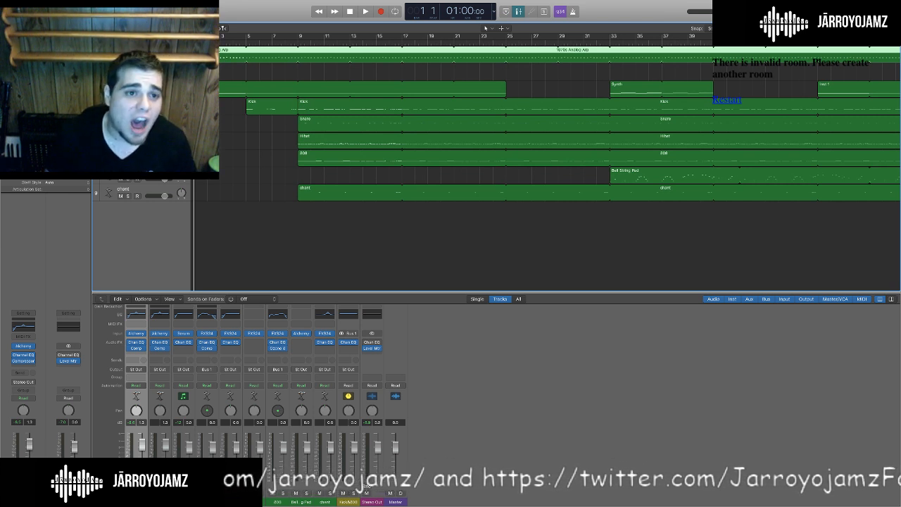
pyautogui.scroll(1, 507, 162)
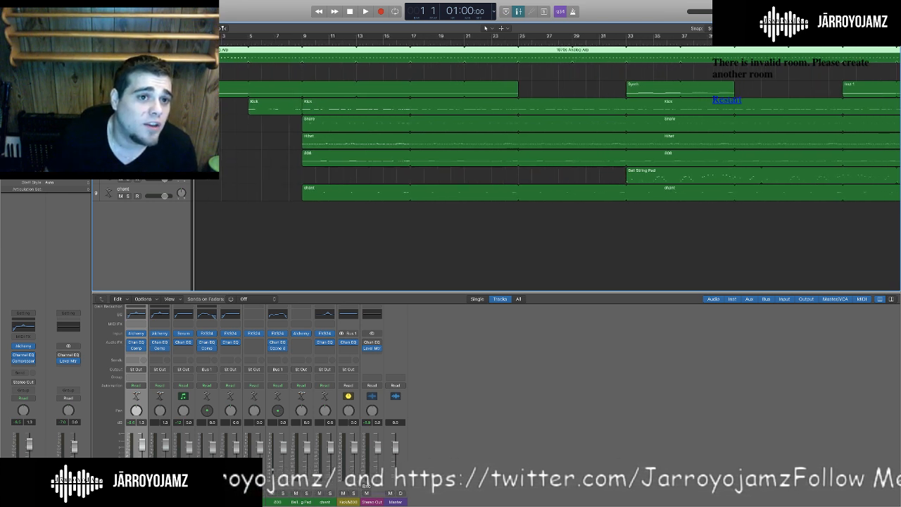
pyautogui.moveTo(209, 55); pyautogui.dragTo(208, 72)
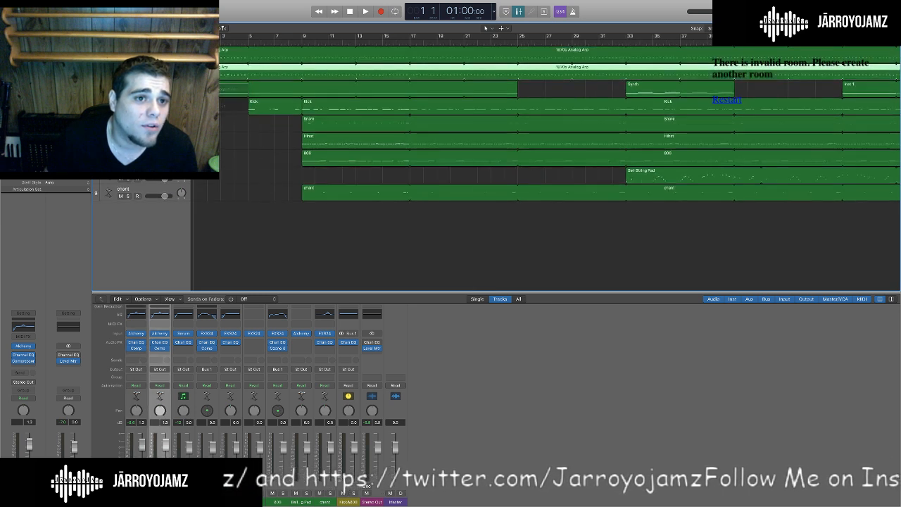
pyautogui.hscroll(6, 244, 136)
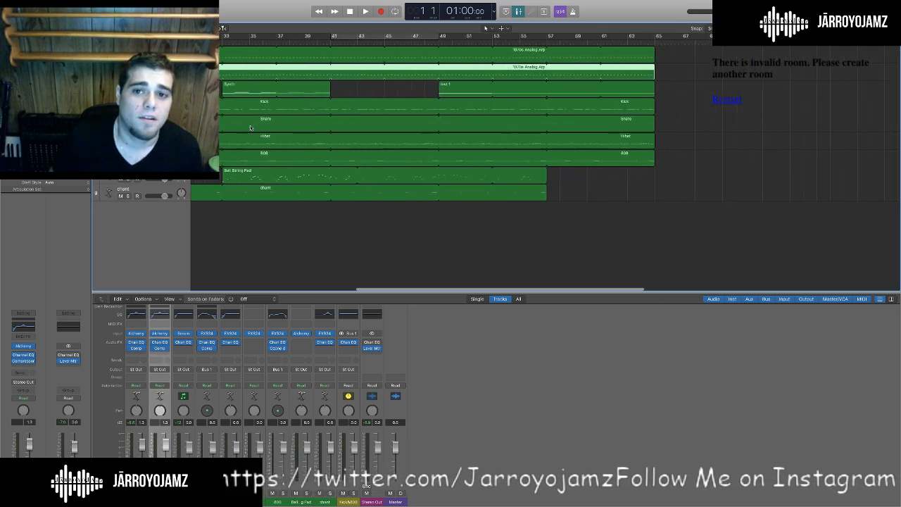
# Audition the layered 1970s Analog Arp intro from bar 1 and stop playback.
pyautogui.hscroll(-6, 251, 129)
pyautogui.hscroll(1, 507, 141)
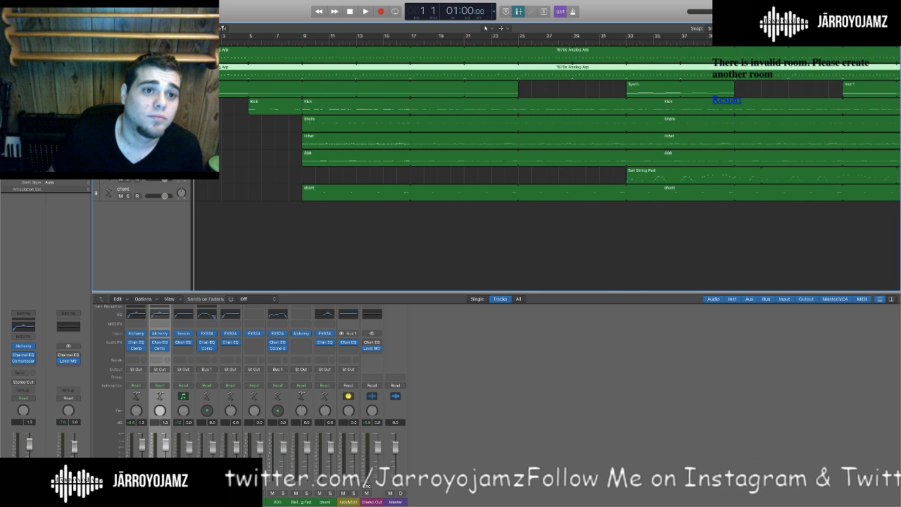
pyautogui.press('space')
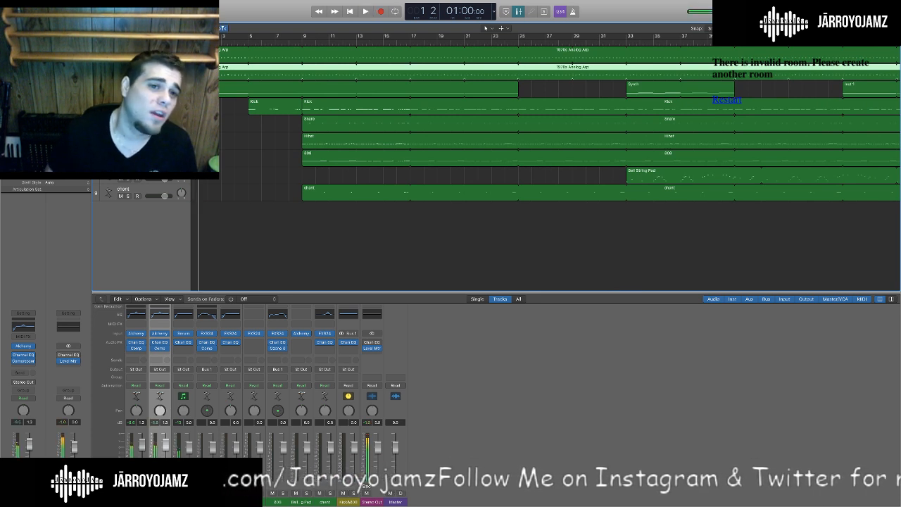
pyautogui.press('space')
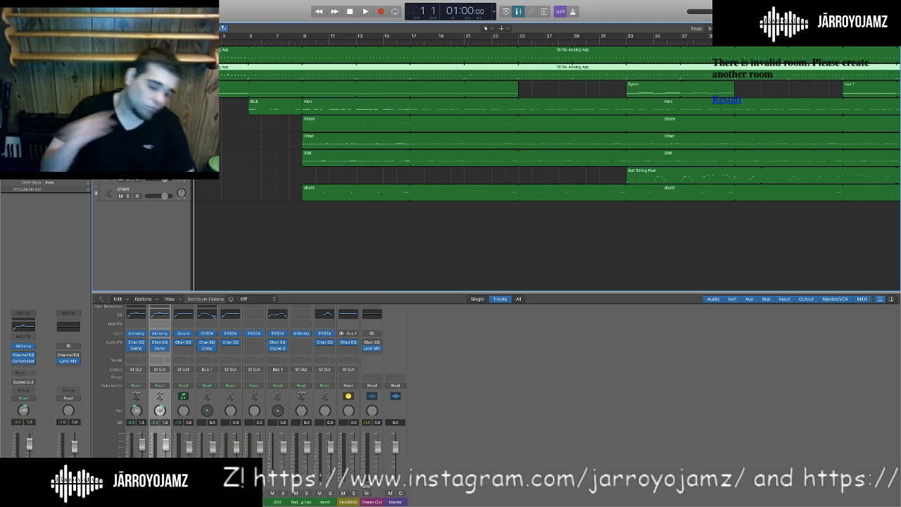
# Play the full mix from bar 1 to about bar 22, stop, and look over the rest of the arrangement.
pyautogui.press('space')
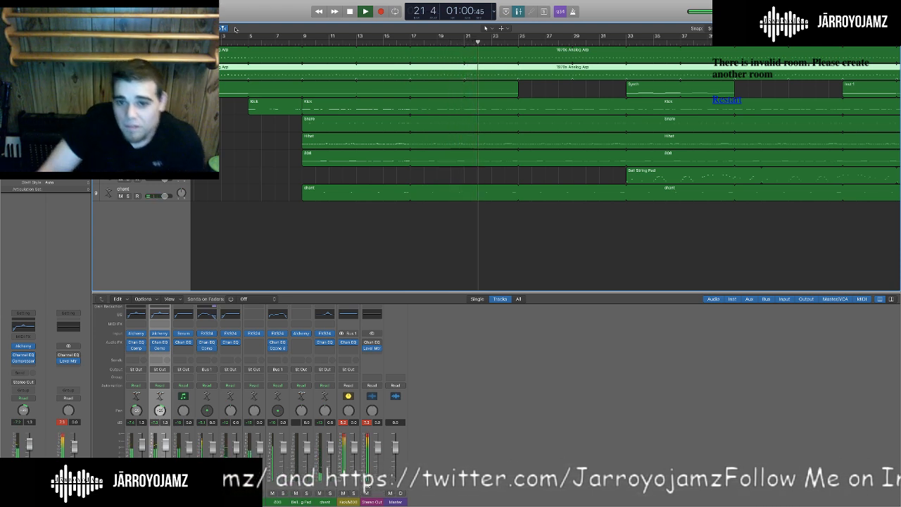
pyautogui.scroll(-1, 476, 74)
pyautogui.press('space')
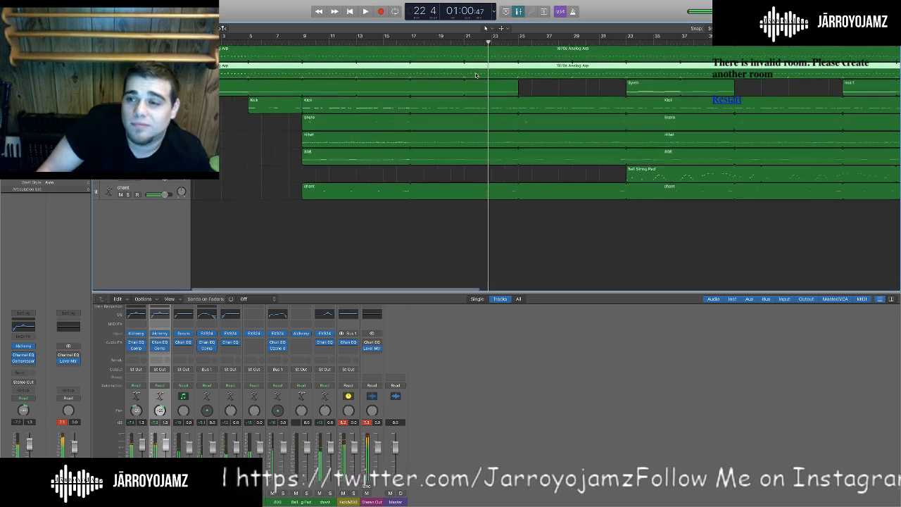
pyautogui.hscroll(10, 738, 82)
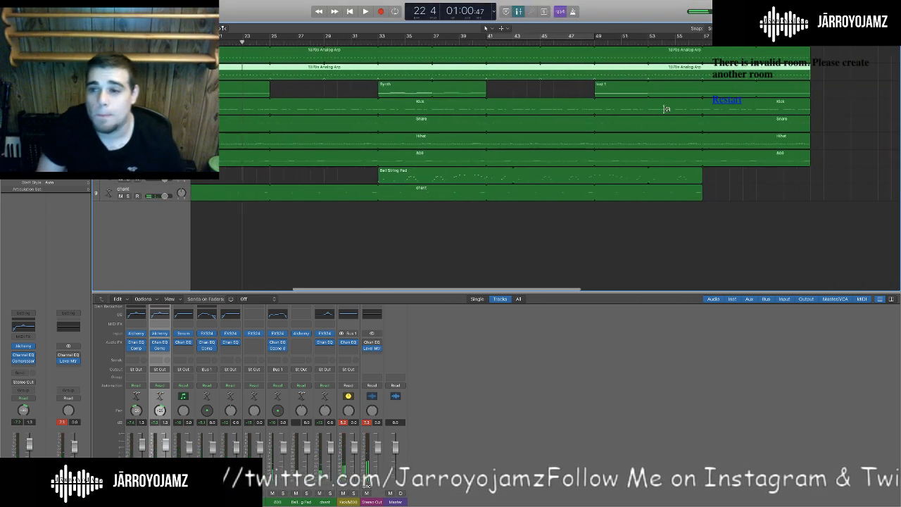
pyautogui.hscroll(1, 666, 109)
pyautogui.hscroll(-5, 580, 127)
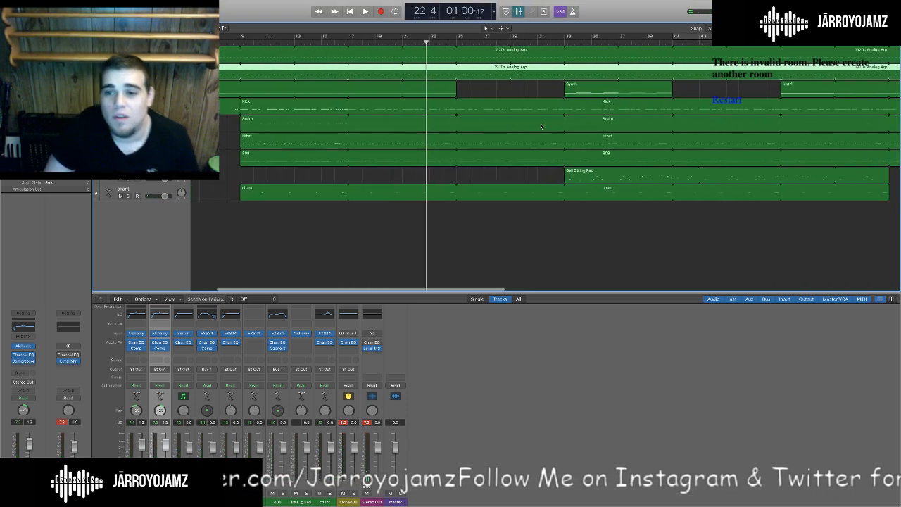
pyautogui.hscroll(-7, 352, 45)
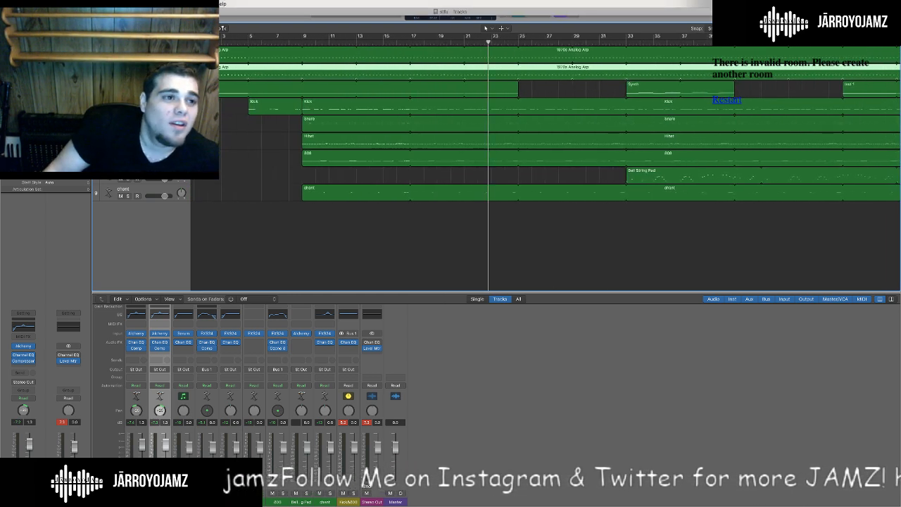
# Quit the program and save the changes to the project "stfu".
pyautogui.press('super+q')
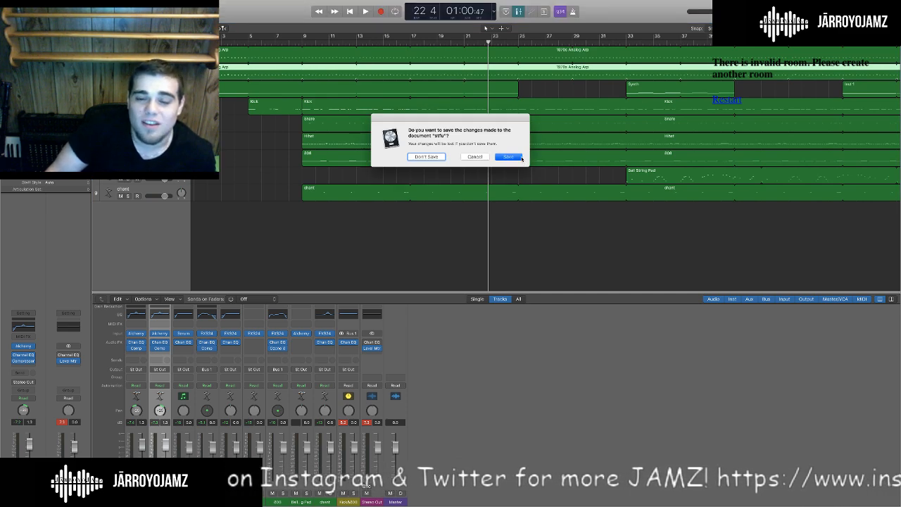
pyautogui.click(521, 158)
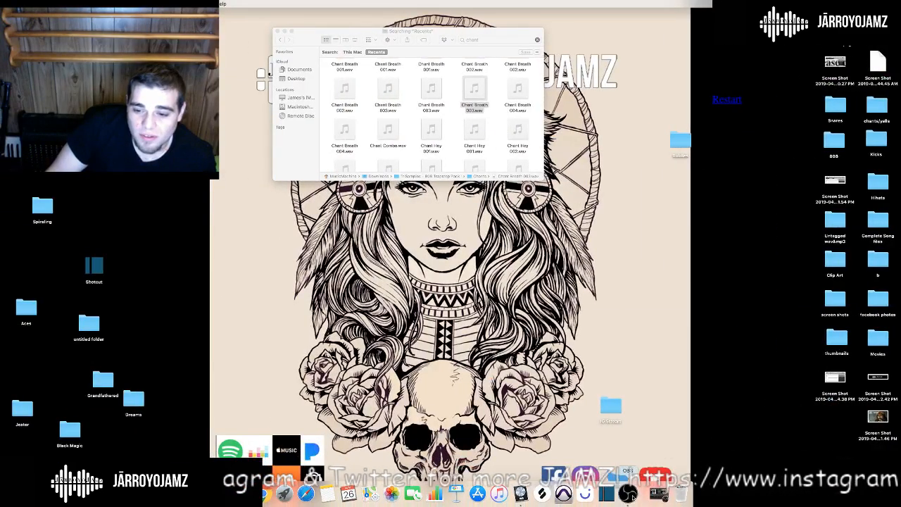
# Switch to OBS Studio and move its window slightly on the desktop.
pyautogui.click(629, 493)
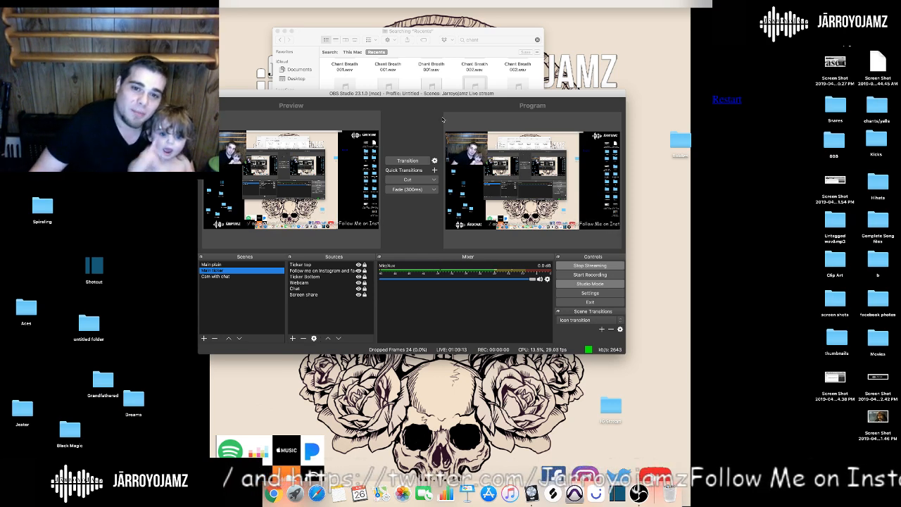
pyautogui.moveTo(426, 94); pyautogui.dragTo(447, 100)
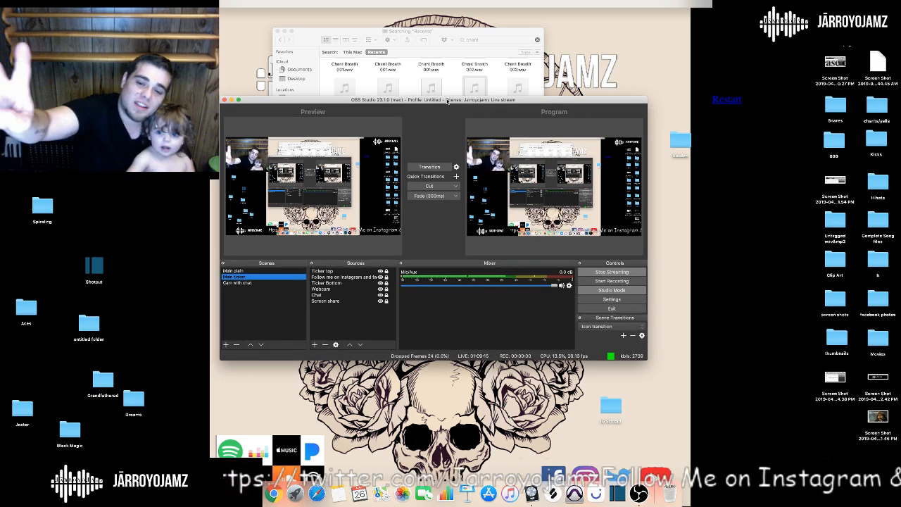